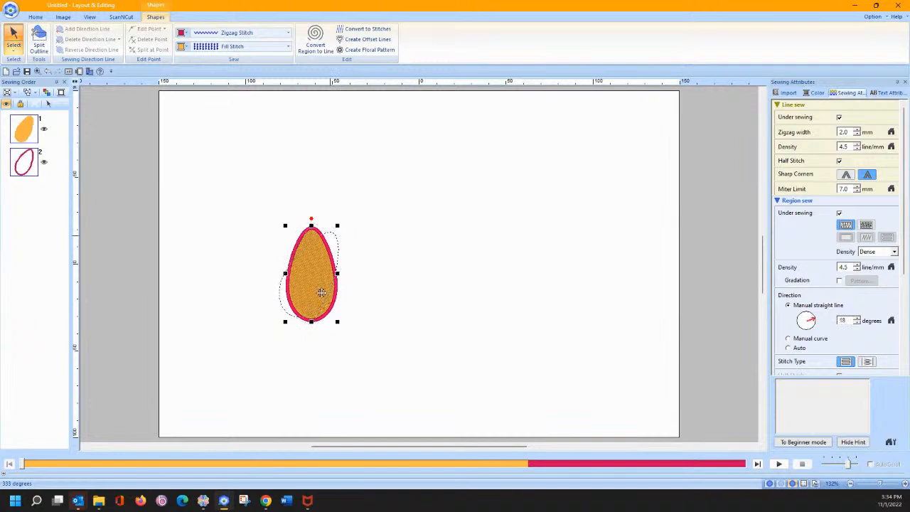
Make a Four-Way Mirror Copy of the petal, with the mirror axes crossing near its upper tip
{"action": "left_click", "coordinate": [37, 17]}
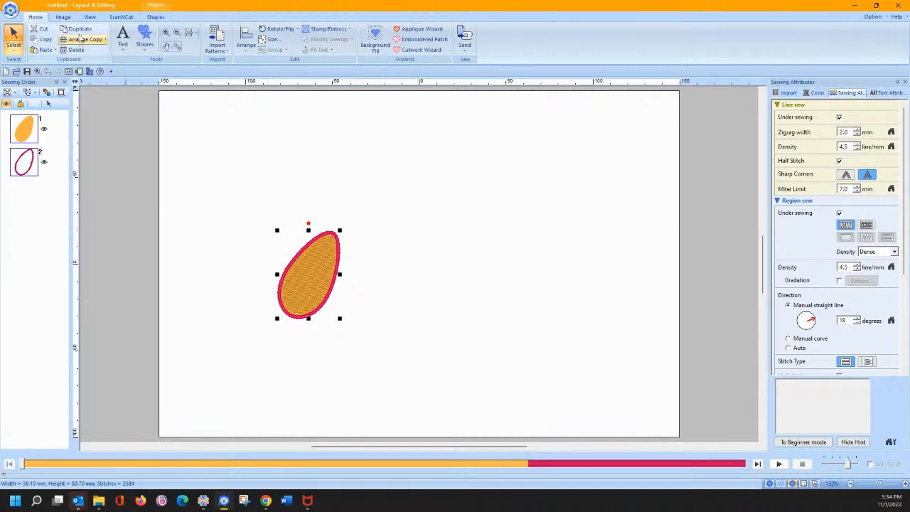
{"action": "left_click", "coordinate": [86, 40]}
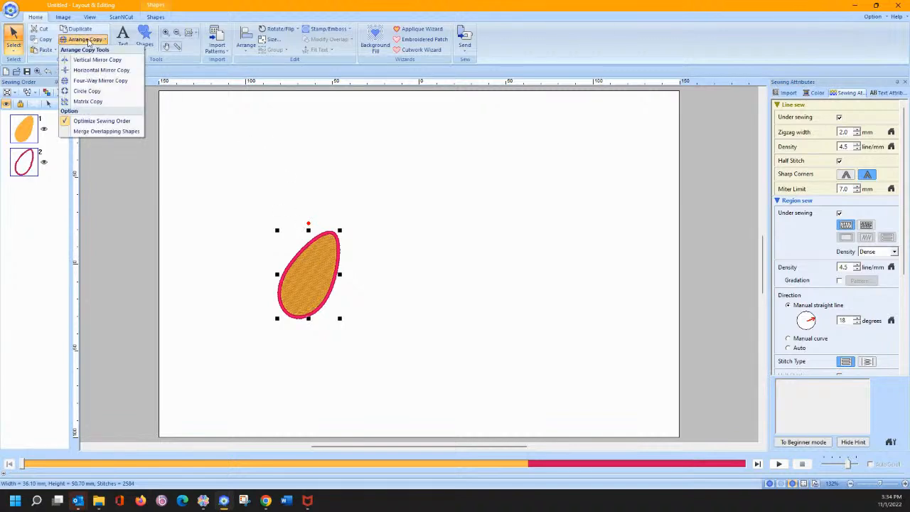
{"action": "left_click", "coordinate": [96, 80]}
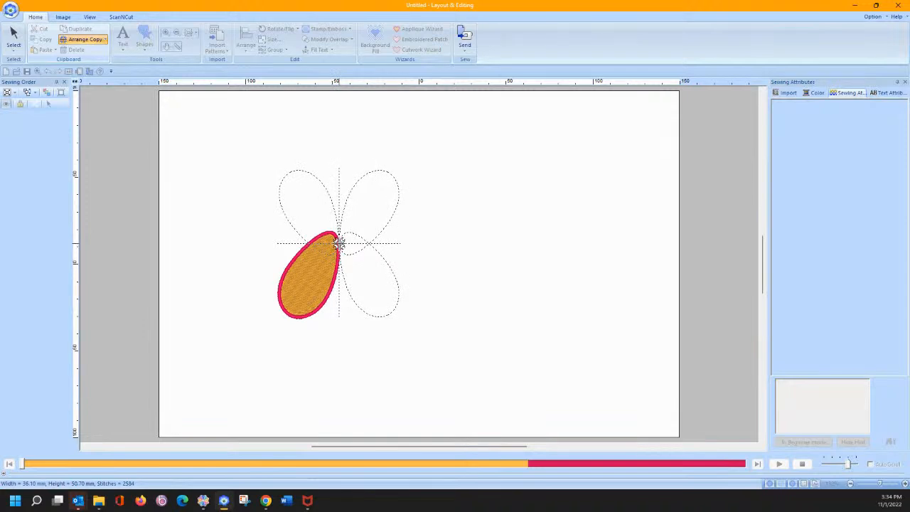
{"action": "left_click", "coordinate": [339, 242]}
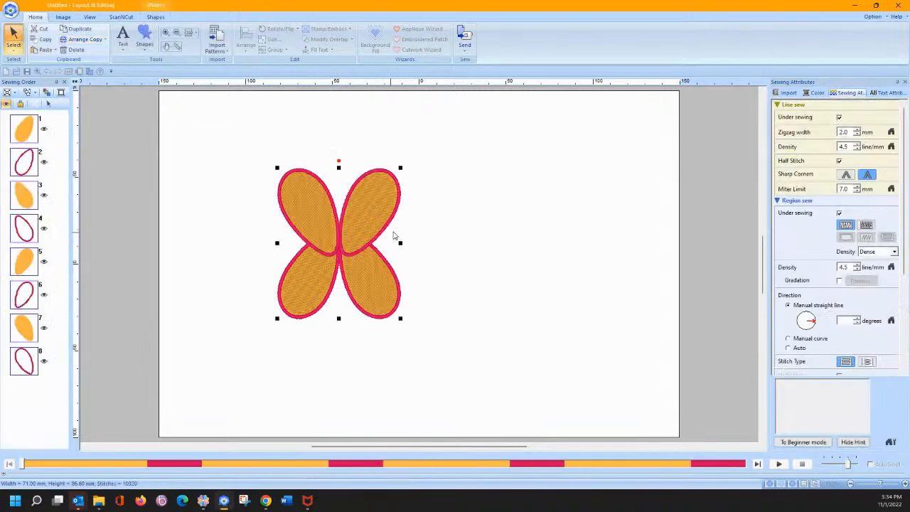
{"action": "left_click", "coordinate": [426, 230]}
Merge the two overlapping left petals into one wing shape, and the two right petals into another
{"action": "left_click_drag", "start_coordinate": [250, 147], "coordinate": [337, 331]}
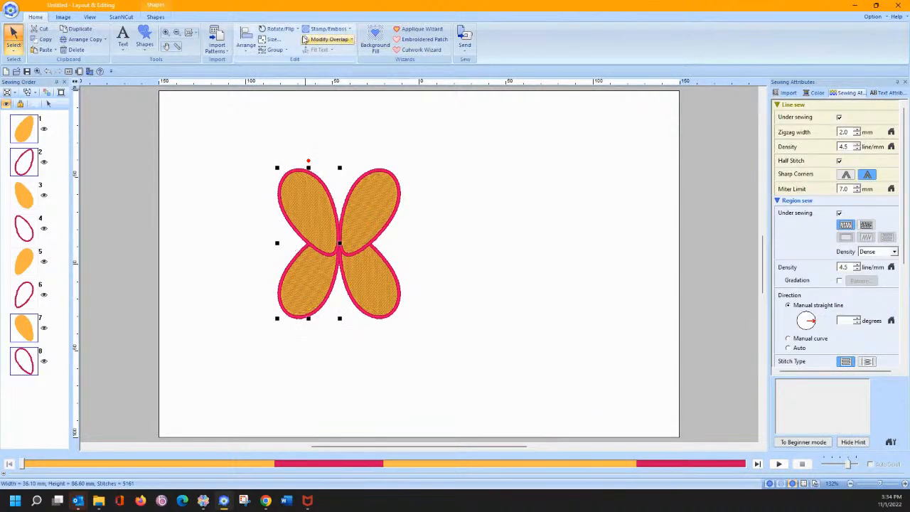
{"action": "left_click", "coordinate": [309, 41]}
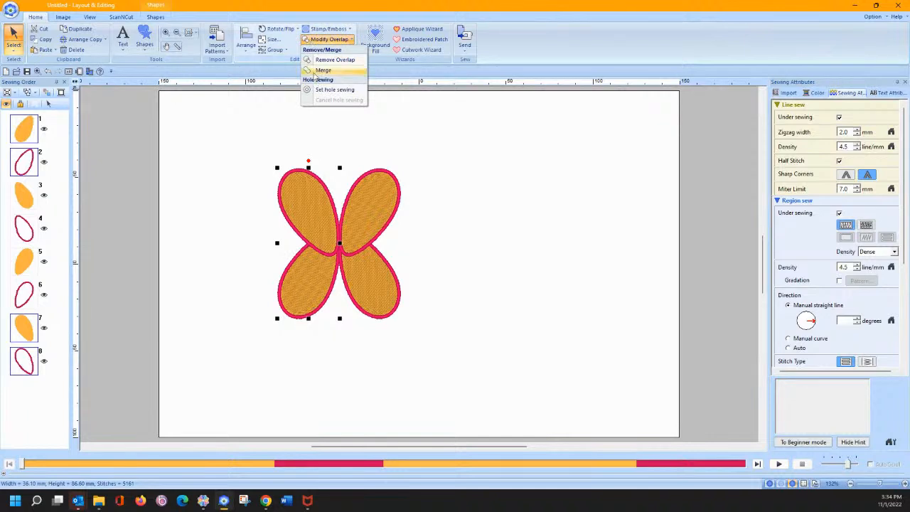
{"action": "left_click", "coordinate": [322, 69]}
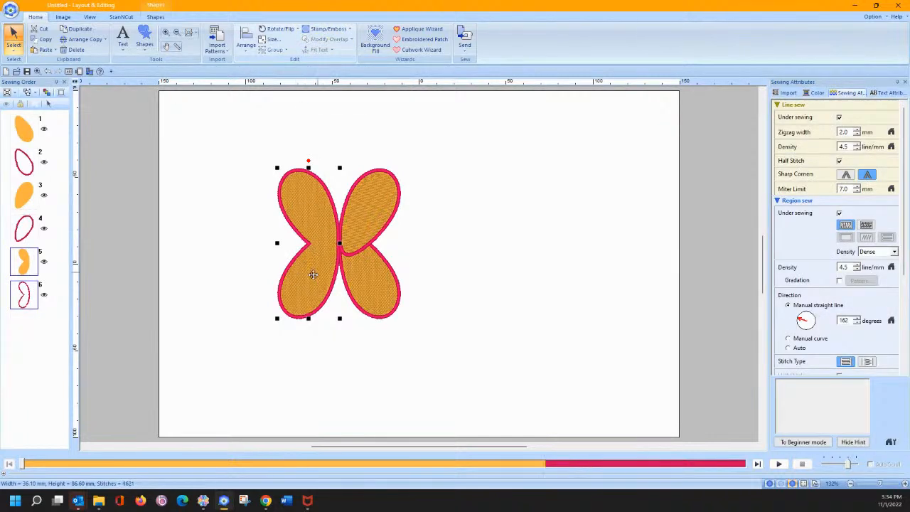
{"action": "left_click_drag", "start_coordinate": [347, 138], "coordinate": [419, 341]}
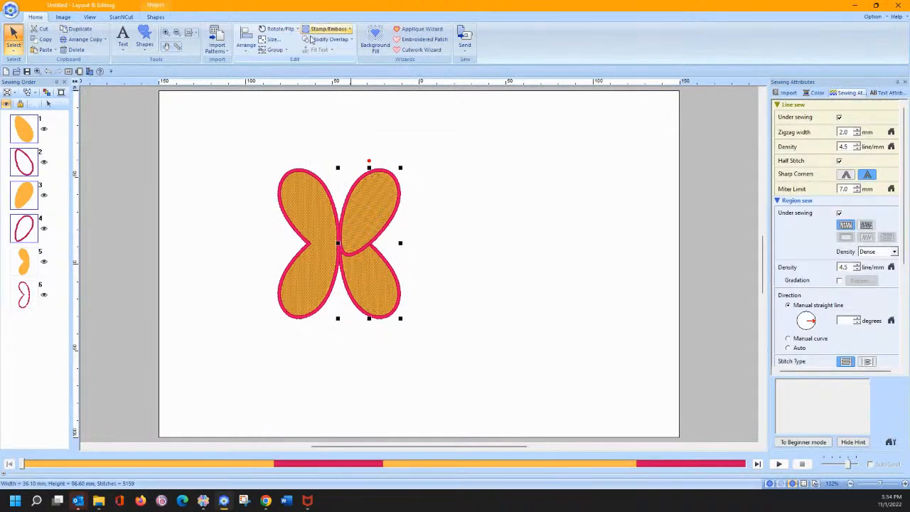
{"action": "left_click", "coordinate": [325, 39]}
{"action": "left_click", "coordinate": [321, 70]}
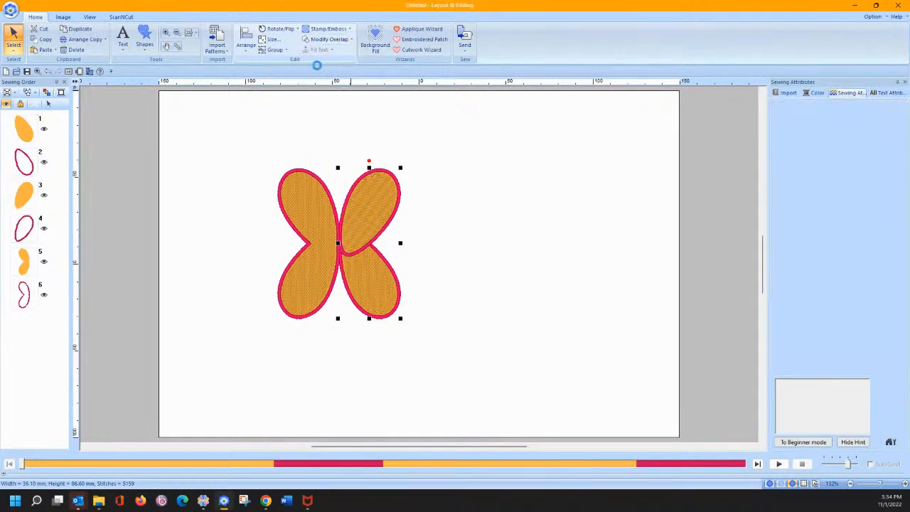
{"action": "left_click", "coordinate": [282, 130]}
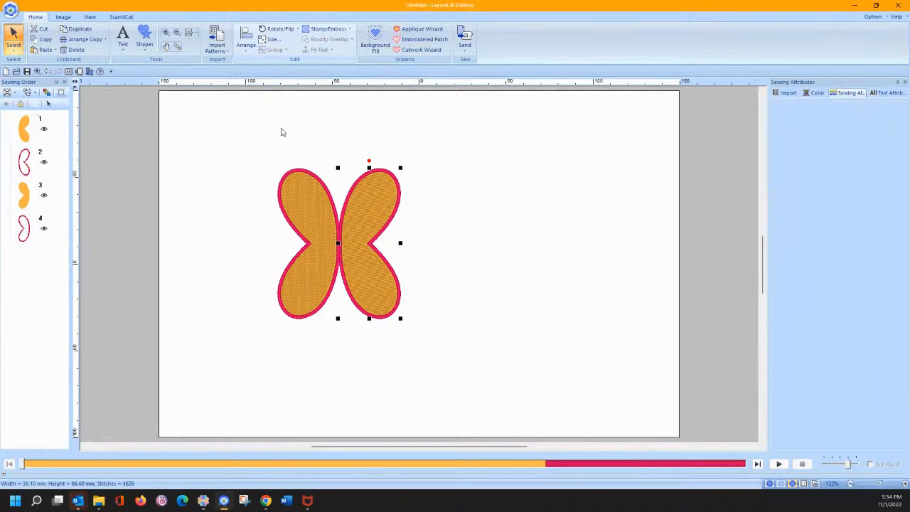
Change the region fill of the left and right wings to Flexible Spiral Stitch
{"action": "left_click", "coordinate": [316, 223]}
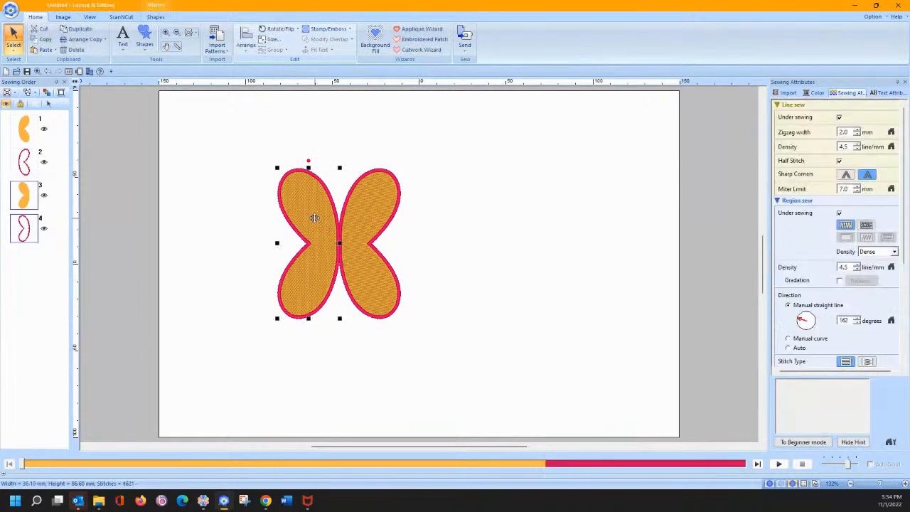
{"action": "left_click", "coordinate": [153, 18]}
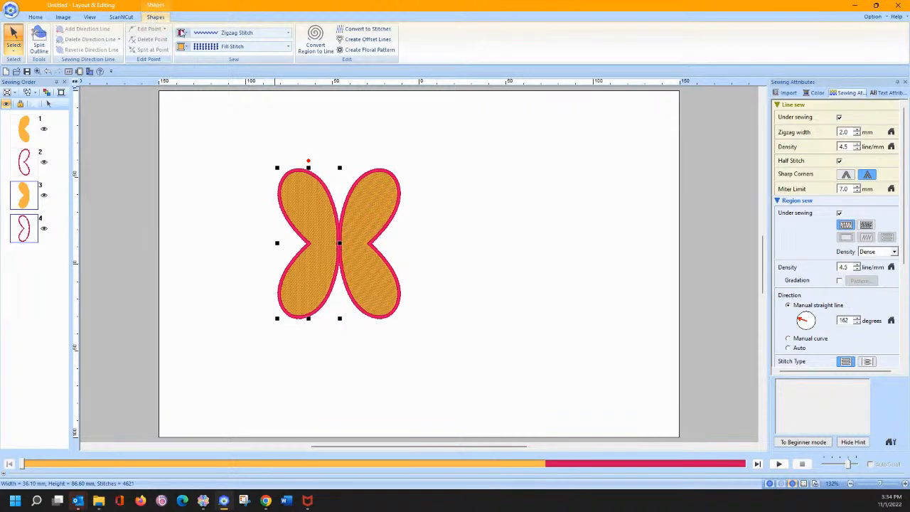
{"action": "left_click", "coordinate": [232, 47]}
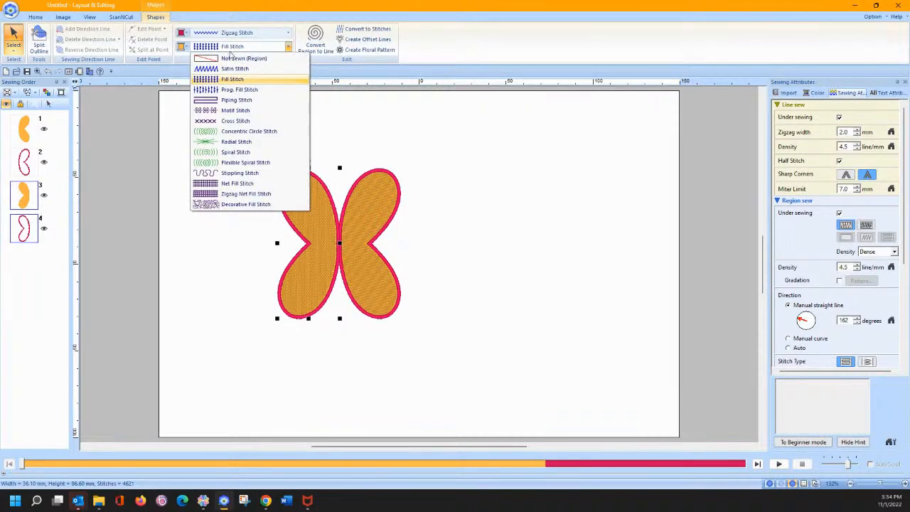
{"action": "left_click", "coordinate": [252, 163]}
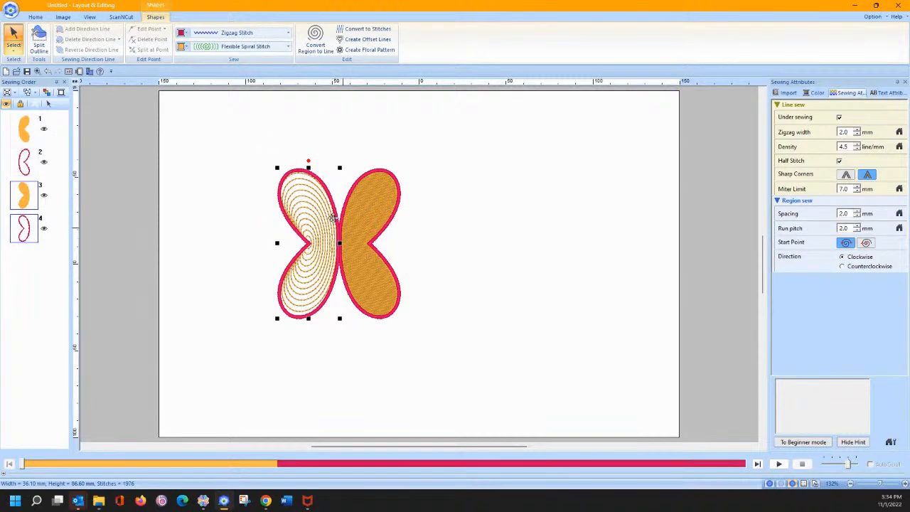
{"action": "left_click", "coordinate": [357, 206]}
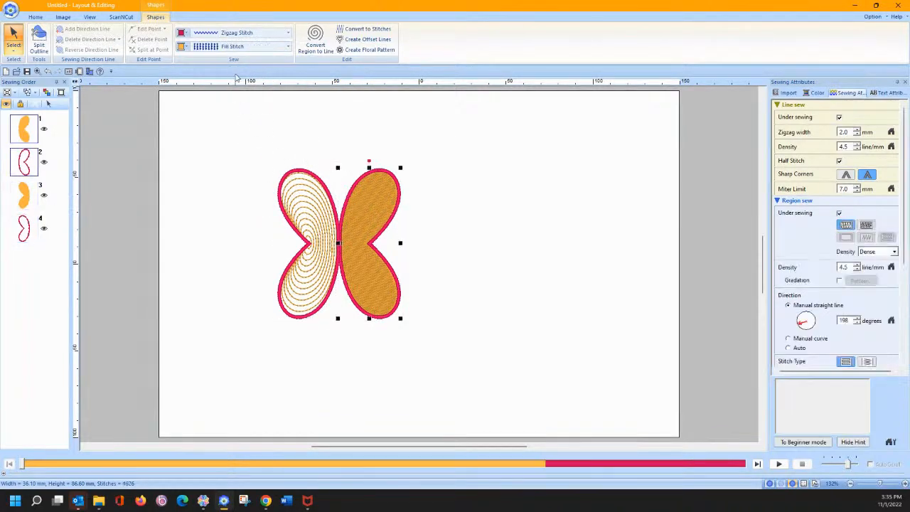
{"action": "left_click", "coordinate": [233, 47]}
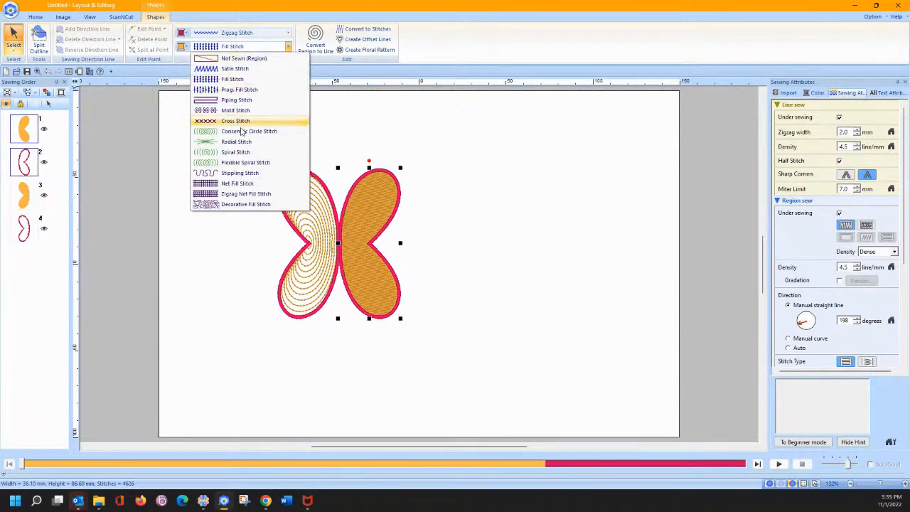
{"action": "left_click", "coordinate": [251, 163]}
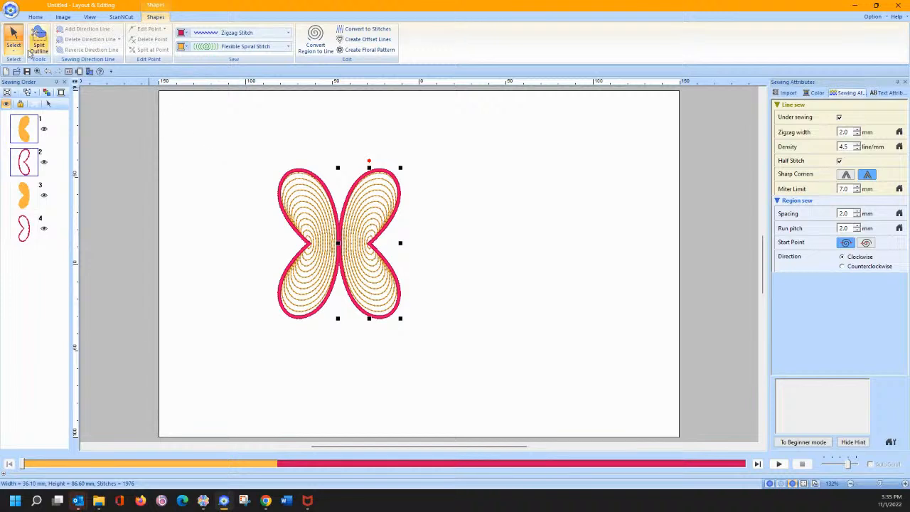
Move the right wing's spiral centre point to its inner edge, where the two wings meet
{"action": "left_click", "coordinate": [14, 48]}
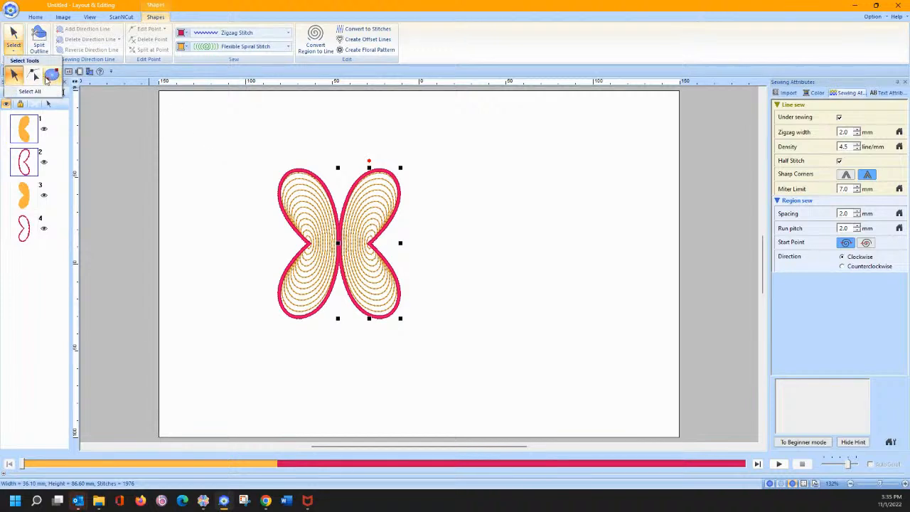
{"action": "left_click", "coordinate": [32, 77]}
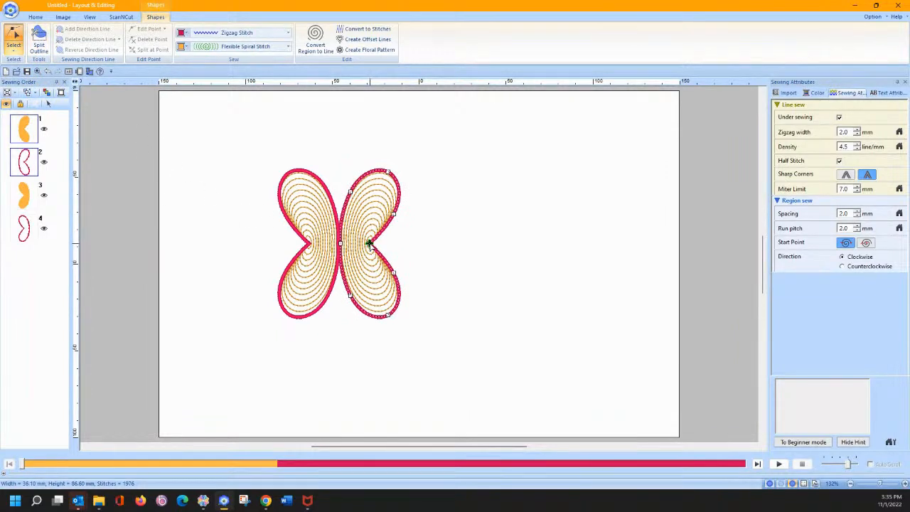
{"action": "left_click", "coordinate": [343, 245]}
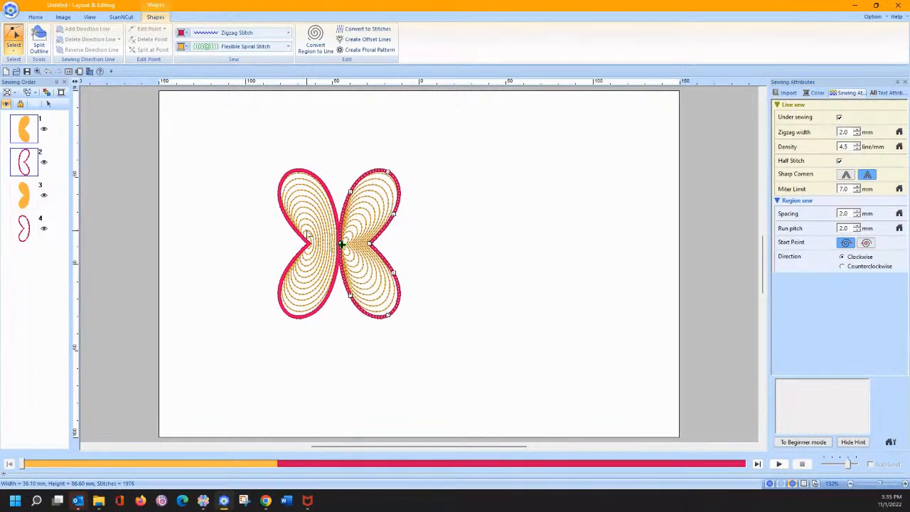
Move the left wing's spiral centre point to the spot where the wings meet, and return to object selection
{"action": "left_click", "coordinate": [302, 235]}
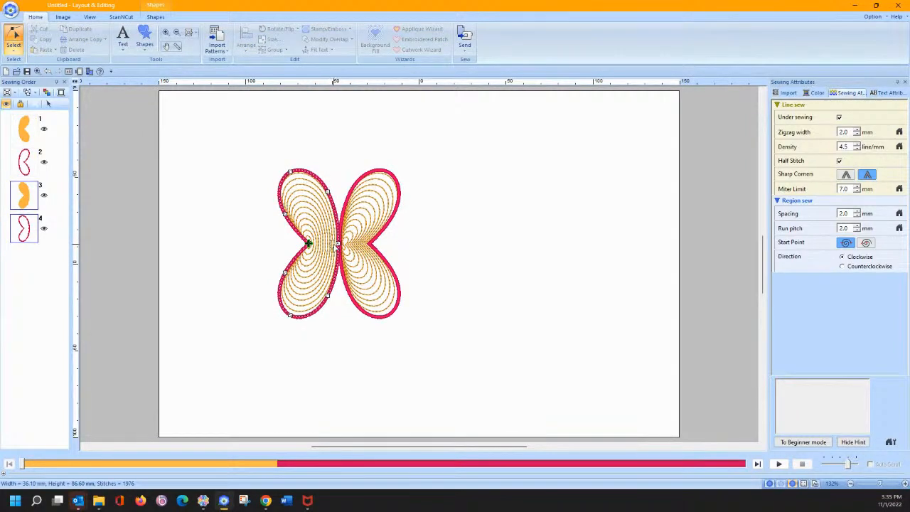
{"action": "mouse_move", "coordinate": [308, 243]}
{"action": "left_mouse_down"}
{"action": "mouse_move", "coordinate": [334, 244]}
{"action": "mouse_move", "coordinate": [336, 262]}
{"action": "mouse_move", "coordinate": [339, 235]}
{"action": "left_mouse_up"}
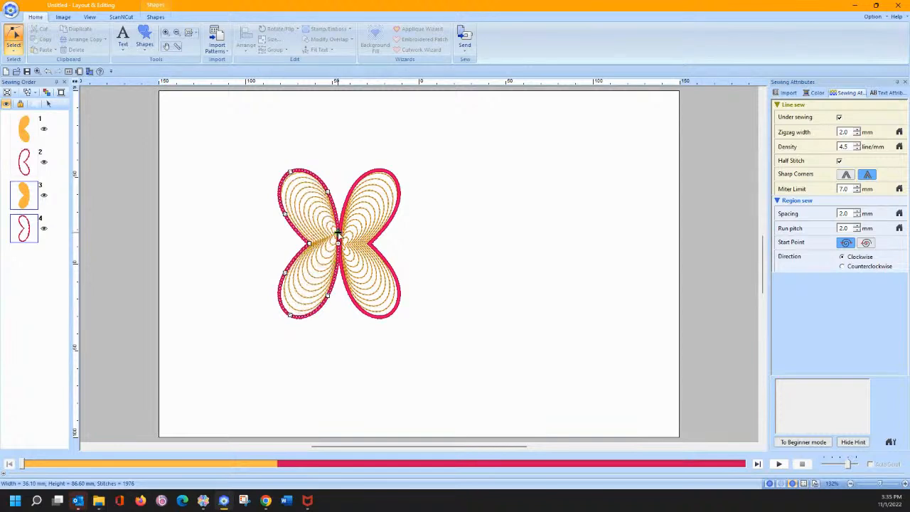
{"action": "left_click", "coordinate": [462, 254]}
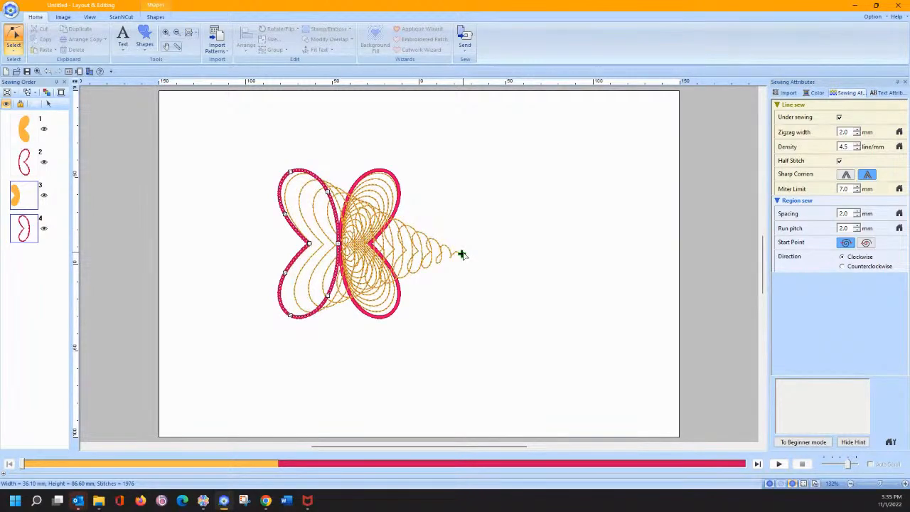
{"action": "left_click_drag", "start_coordinate": [462, 254], "coordinate": [339, 243]}
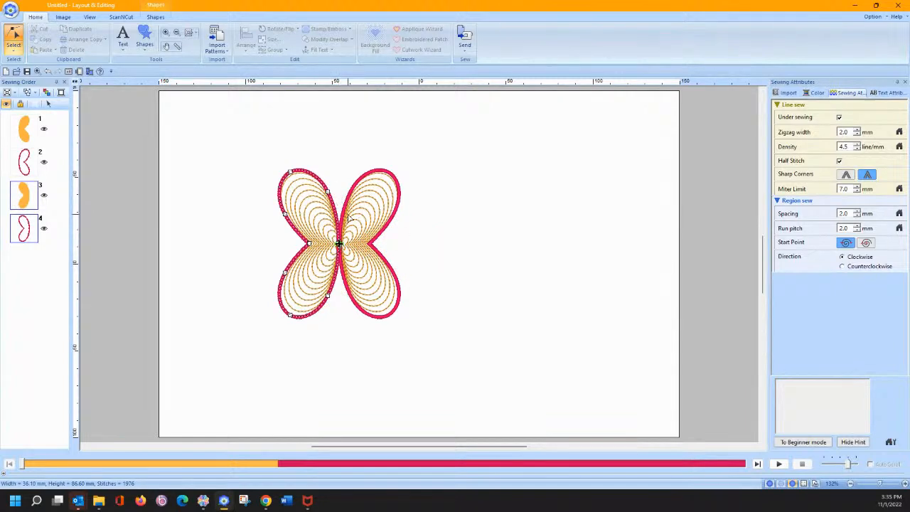
{"action": "left_click", "coordinate": [14, 50]}
{"action": "left_click", "coordinate": [32, 77]}
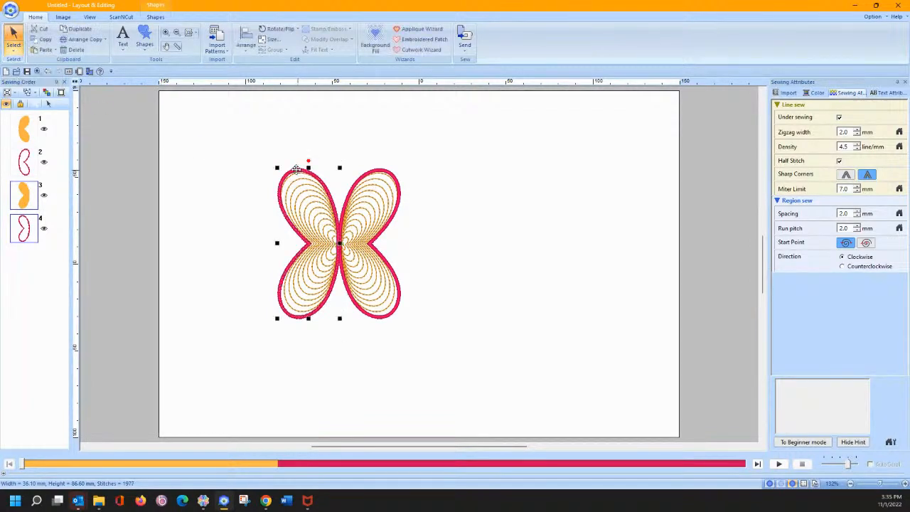
Change the left wing's region fill to Piping Stitch with a manual straight line direction of 357 degrees
{"action": "left_click", "coordinate": [155, 17]}
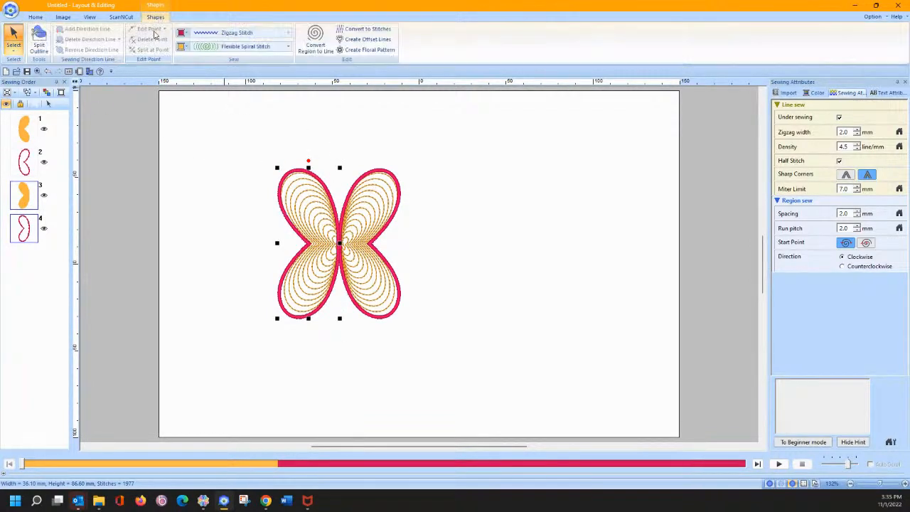
{"action": "left_click", "coordinate": [191, 50]}
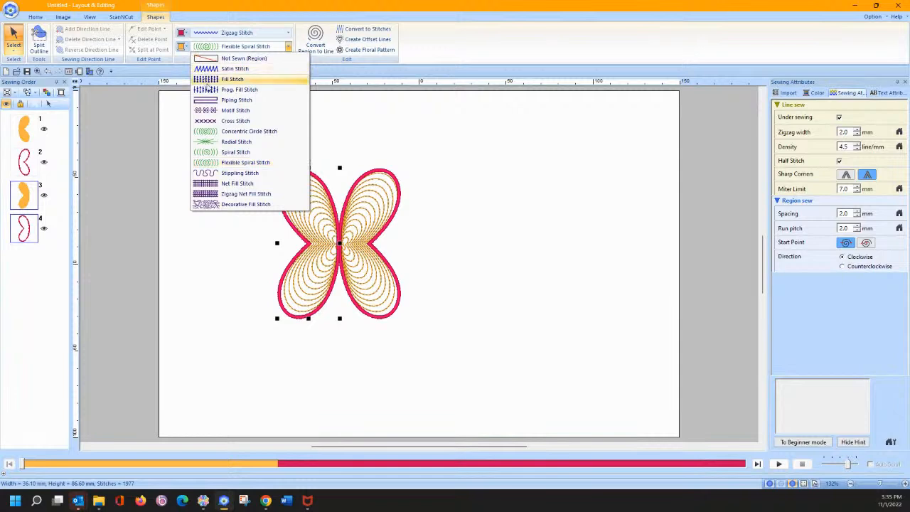
{"action": "left_click", "coordinate": [236, 99]}
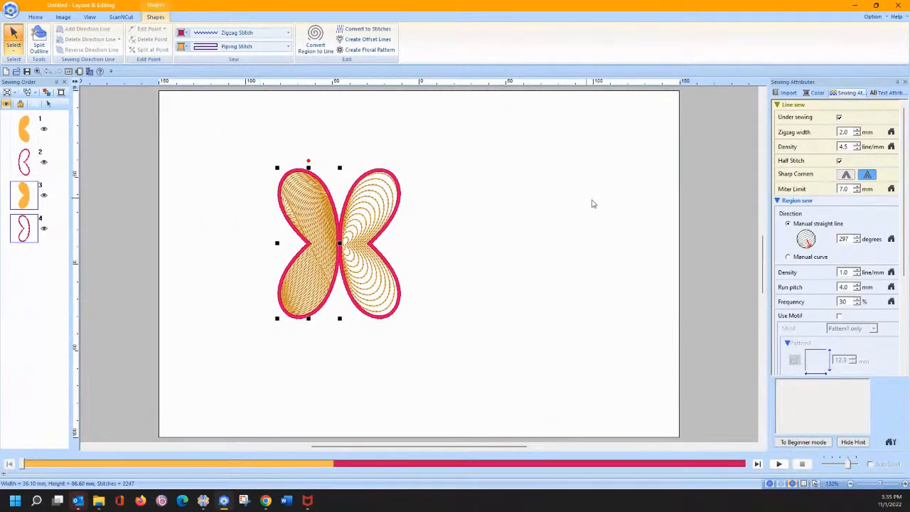
{"action": "mouse_move", "coordinate": [784, 233]}
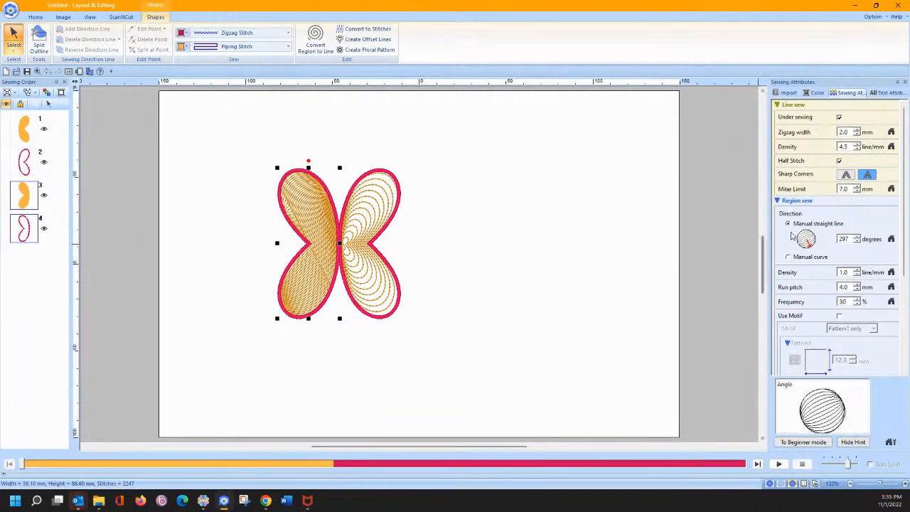
{"action": "left_click_drag", "start_coordinate": [809, 246], "coordinate": [816, 238]}
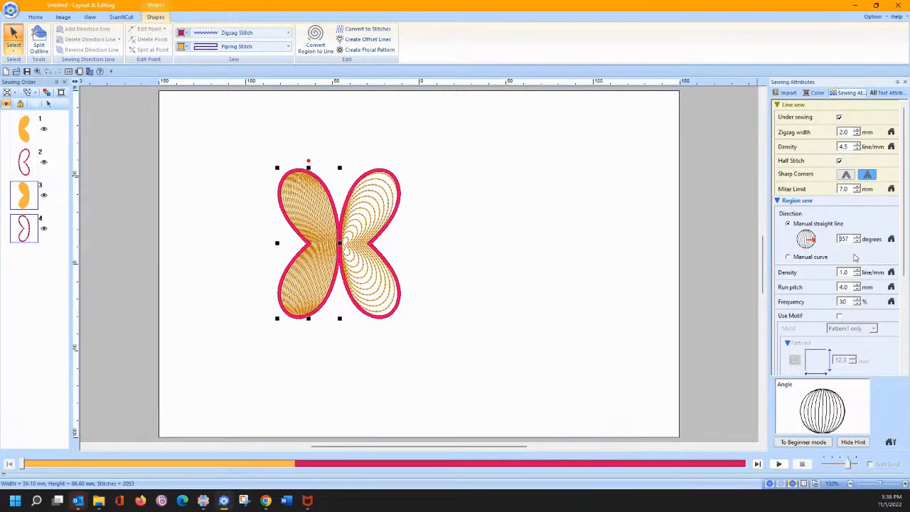
Lower the left wing's piping stitch density to 0.3 line/mm
{"action": "left_click", "coordinate": [857, 276]}
{"action": "left_click", "coordinate": [857, 276]}
{"action": "left_click", "coordinate": [856, 276]}
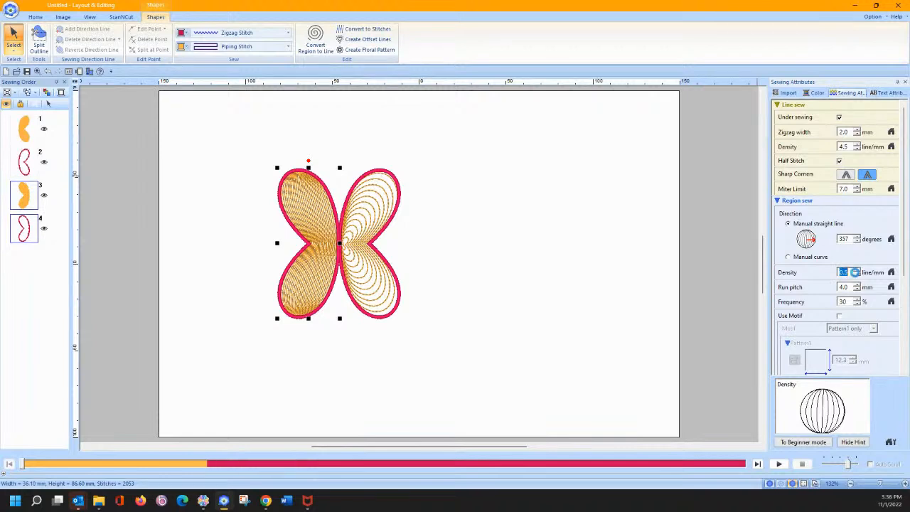
{"action": "left_click", "coordinate": [856, 276]}
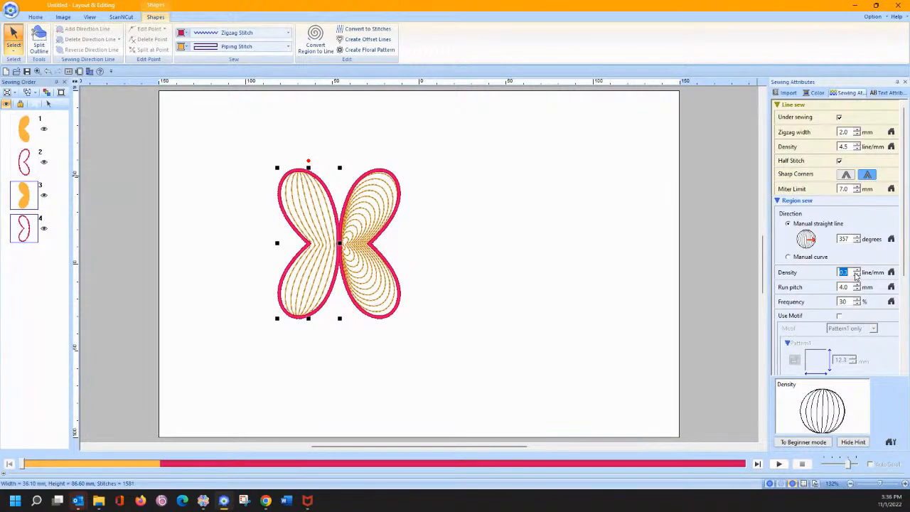
Try a manual curve direction for the left wing's piping fill, then set its manual straight line direction to 205 degrees
{"action": "left_click", "coordinate": [789, 257]}
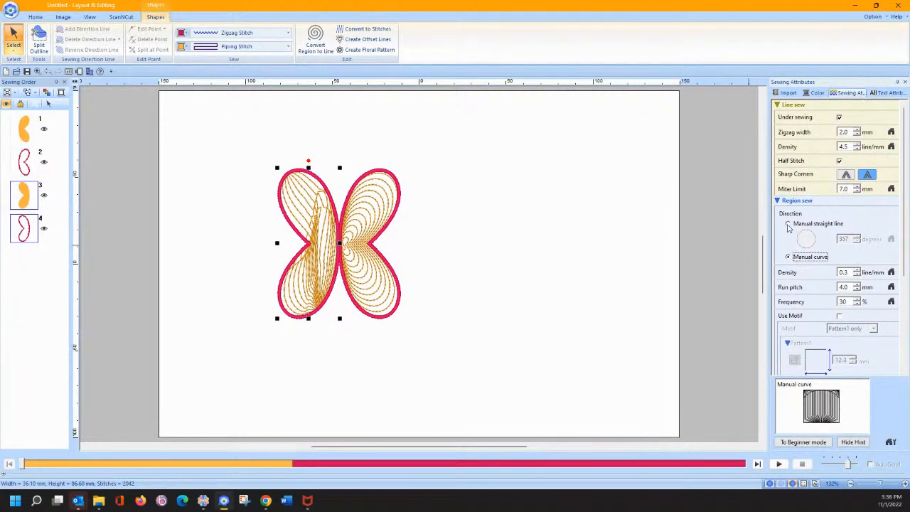
{"action": "left_click", "coordinate": [788, 224]}
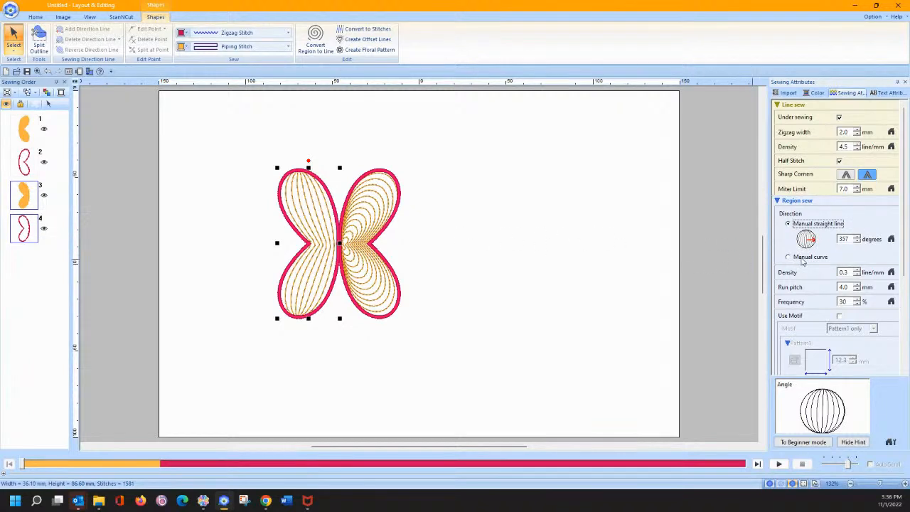
{"action": "left_click_drag", "start_coordinate": [812, 238], "coordinate": [810, 233]}
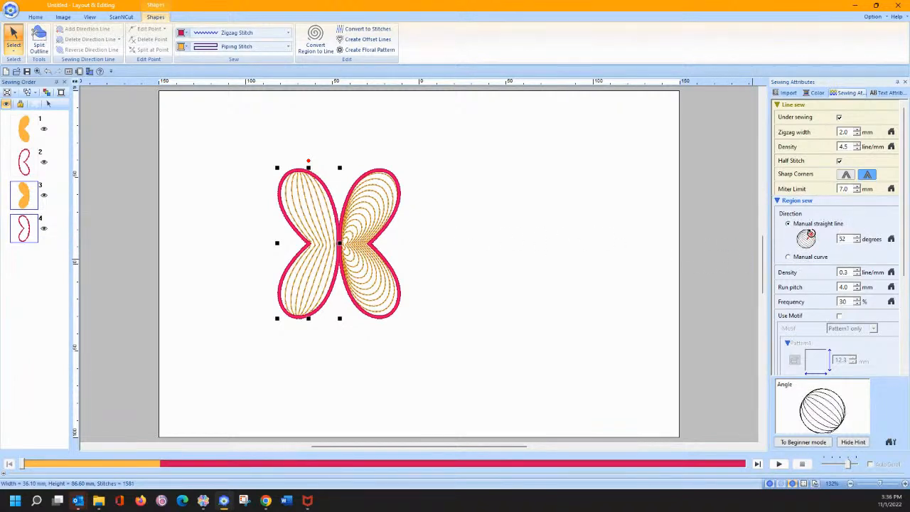
{"action": "left_click_drag", "start_coordinate": [811, 234], "coordinate": [799, 232]}
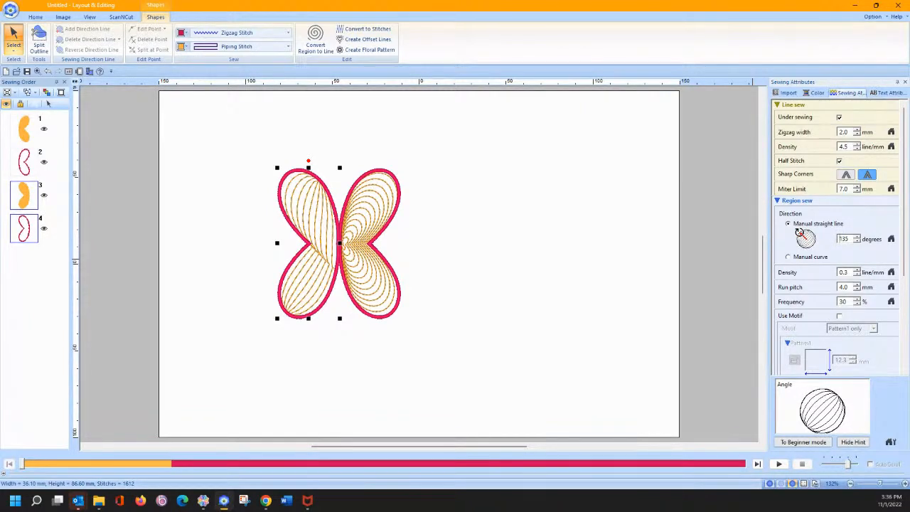
{"action": "left_click_drag", "start_coordinate": [799, 231], "coordinate": [797, 239]}
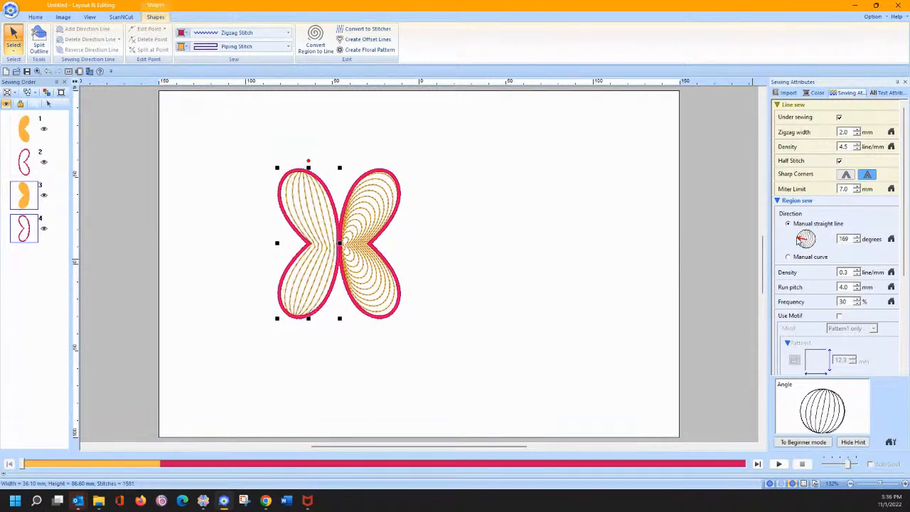
{"action": "left_click_drag", "start_coordinate": [801, 238], "coordinate": [799, 240]}
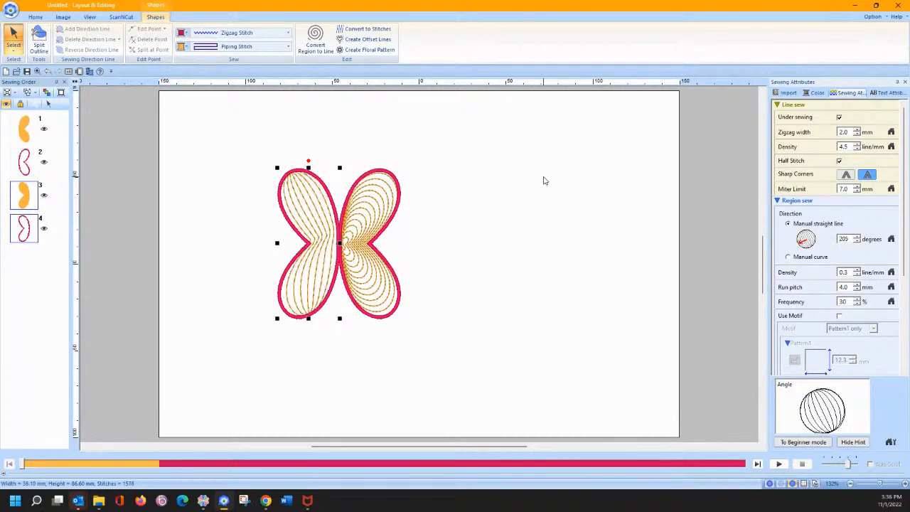
Change the left wing's region fill to Spiral Stitch with a density of 0.2 line/mm, and simulate its stitching
{"action": "left_click", "coordinate": [268, 47]}
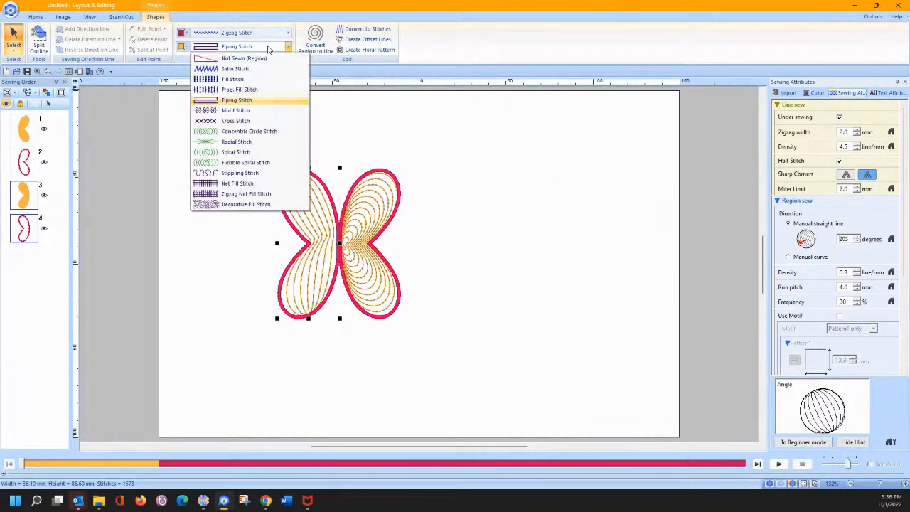
{"action": "left_click", "coordinate": [234, 152]}
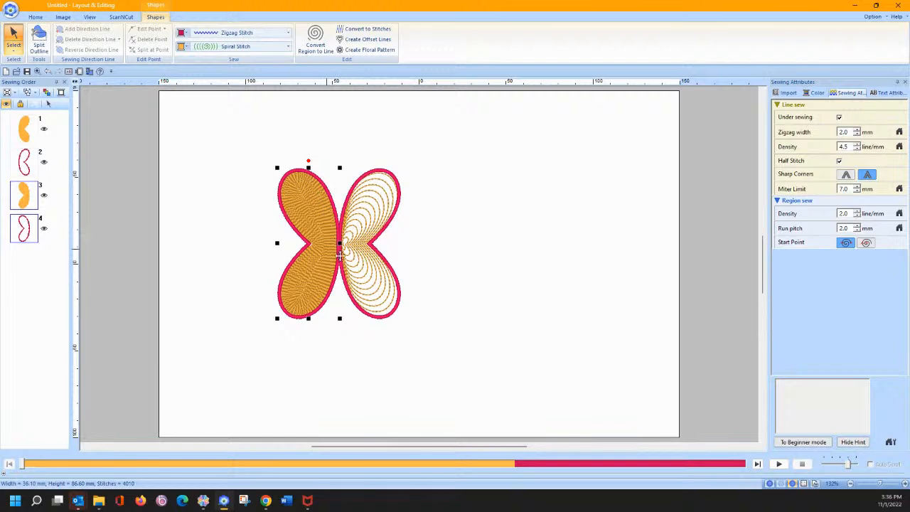
{"action": "left_click", "coordinate": [857, 216]}
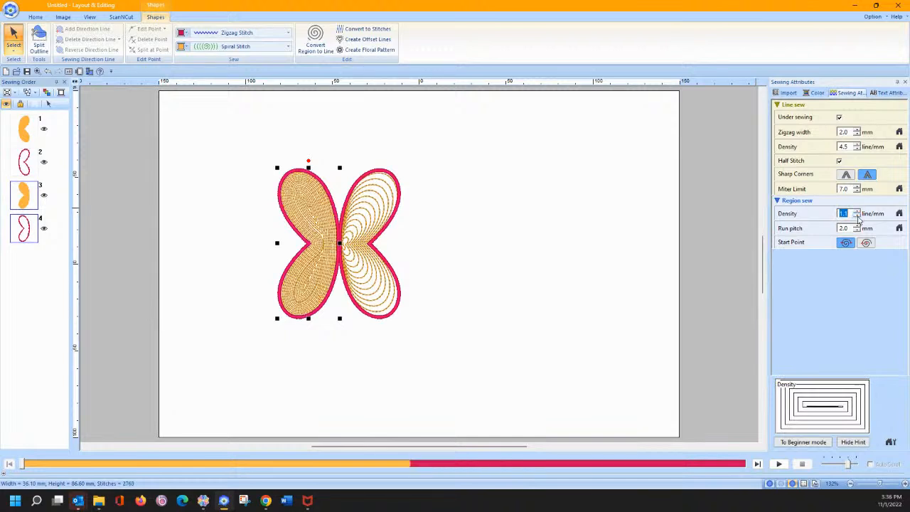
{"action": "left_click", "coordinate": [857, 217]}
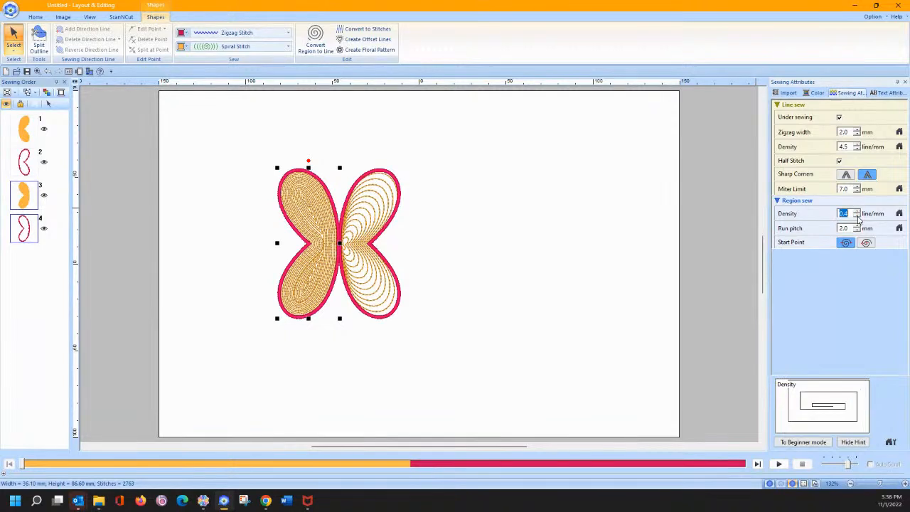
{"action": "left_click", "coordinate": [858, 217]}
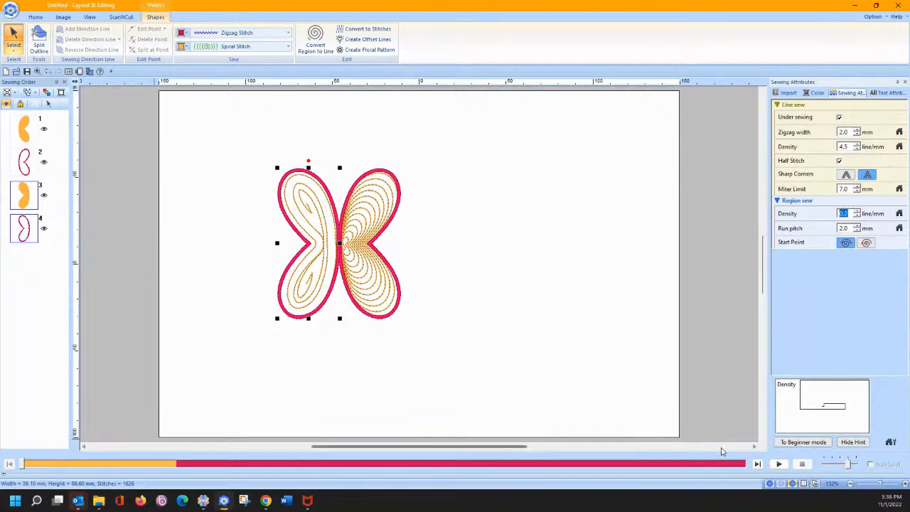
{"action": "left_click", "coordinate": [779, 463]}
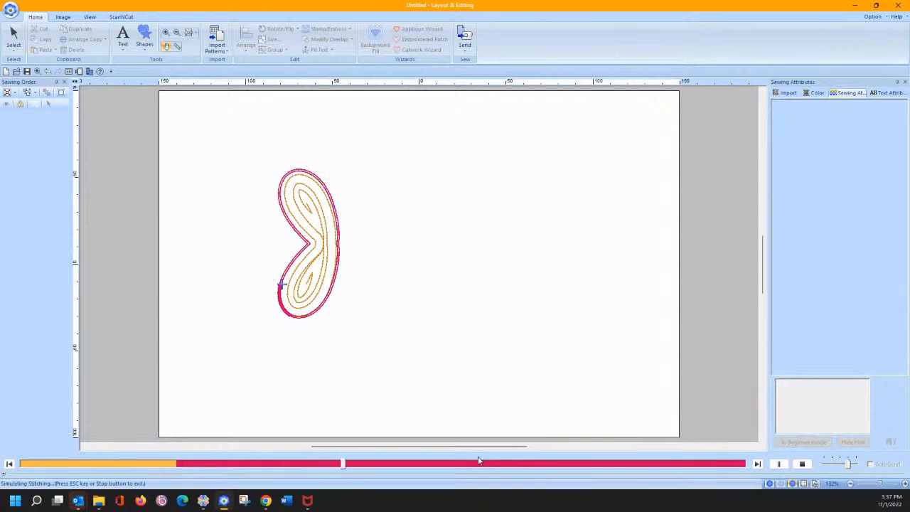
{"action": "left_click", "coordinate": [802, 463]}
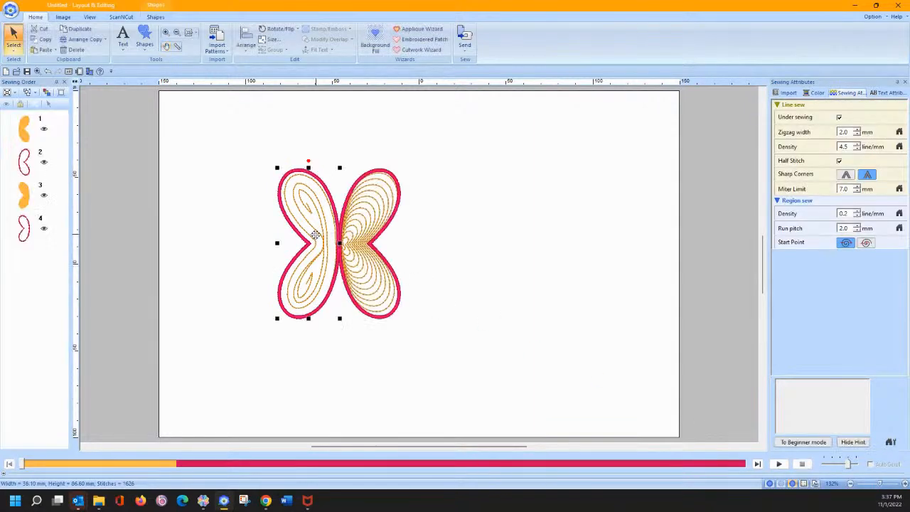
Change the left wing's region fill to Concentric Circle Stitch with a density of 0.3 line/mm
{"action": "left_click", "coordinate": [160, 17]}
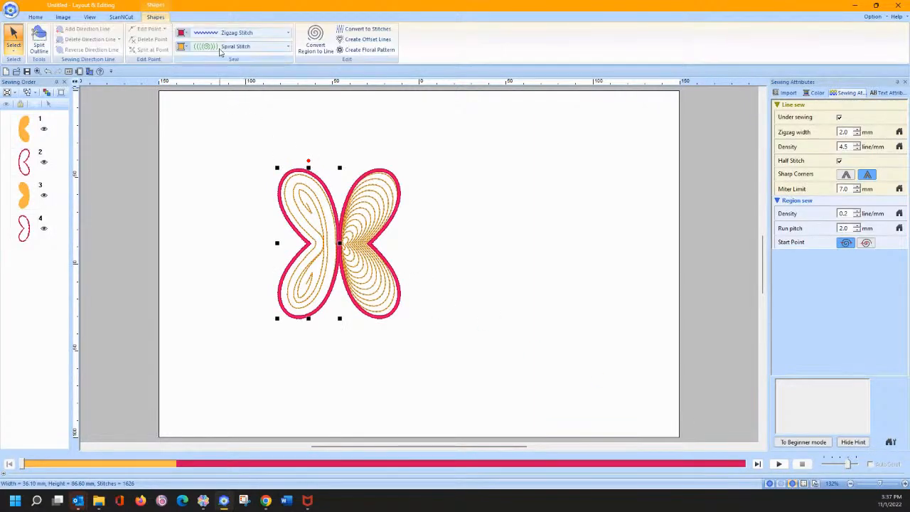
{"action": "left_click", "coordinate": [220, 48]}
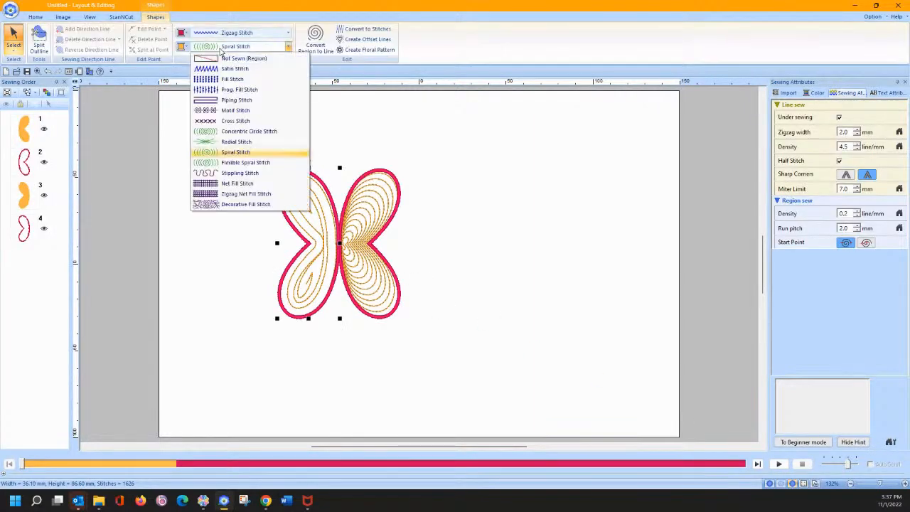
{"action": "left_click", "coordinate": [236, 132]}
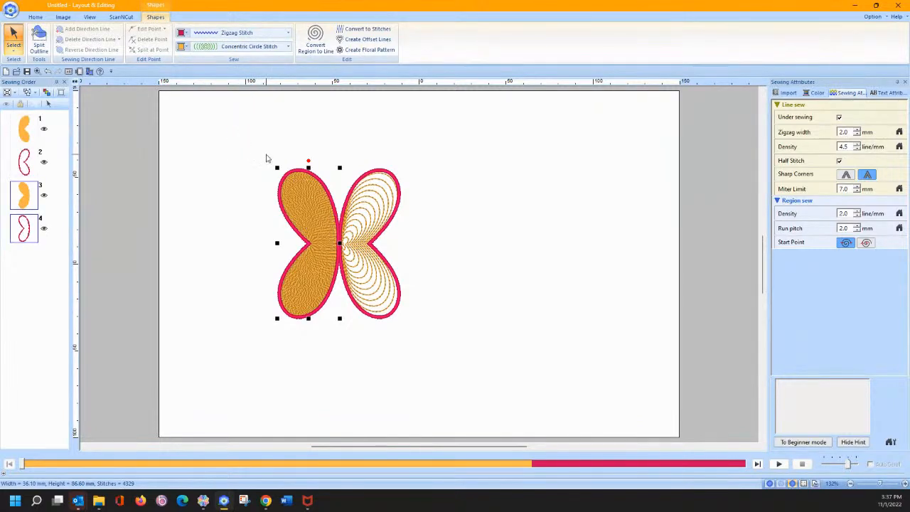
{"action": "left_click", "coordinate": [856, 217]}
{"action": "left_click", "coordinate": [857, 216]}
{"action": "left_click", "coordinate": [857, 216]}
{"action": "left_click", "coordinate": [856, 216]}
{"action": "left_click", "coordinate": [856, 216]}
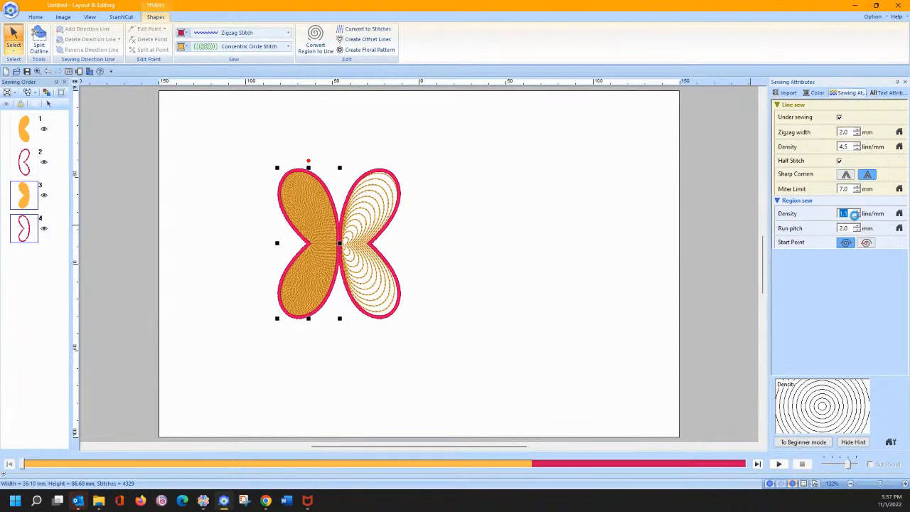
{"action": "left_click", "coordinate": [857, 218]}
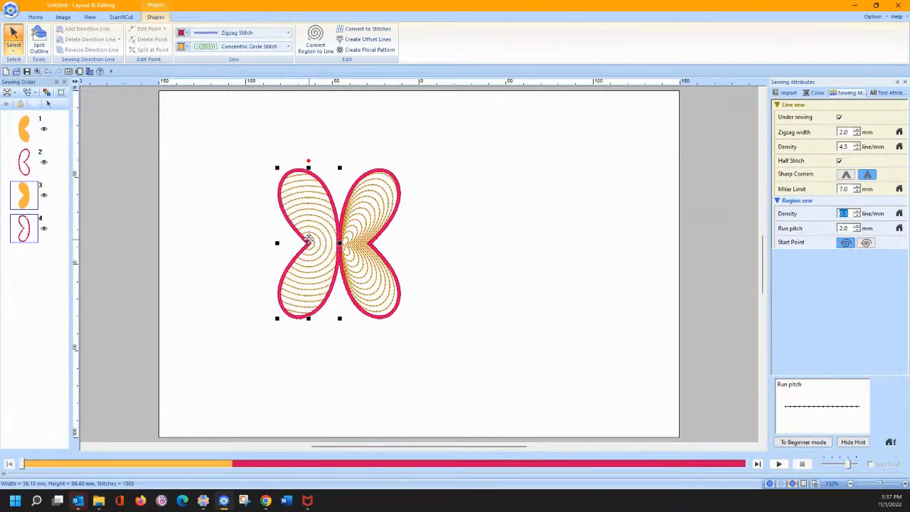
Move the centre point of the left wing's concentric circles to its inner edge, where the two wings meet
{"action": "left_click", "coordinate": [13, 37]}
{"action": "mouse_move", "coordinate": [308, 243]}
{"action": "left_mouse_down"}
{"action": "mouse_move", "coordinate": [339, 244]}
{"action": "mouse_move", "coordinate": [339, 253]}
{"action": "left_mouse_up"}
{"action": "mouse_move", "coordinate": [338, 254]}
{"action": "left_mouse_down"}
{"action": "mouse_move", "coordinate": [326, 291]}
{"action": "mouse_move", "coordinate": [341, 243]}
{"action": "left_mouse_up"}
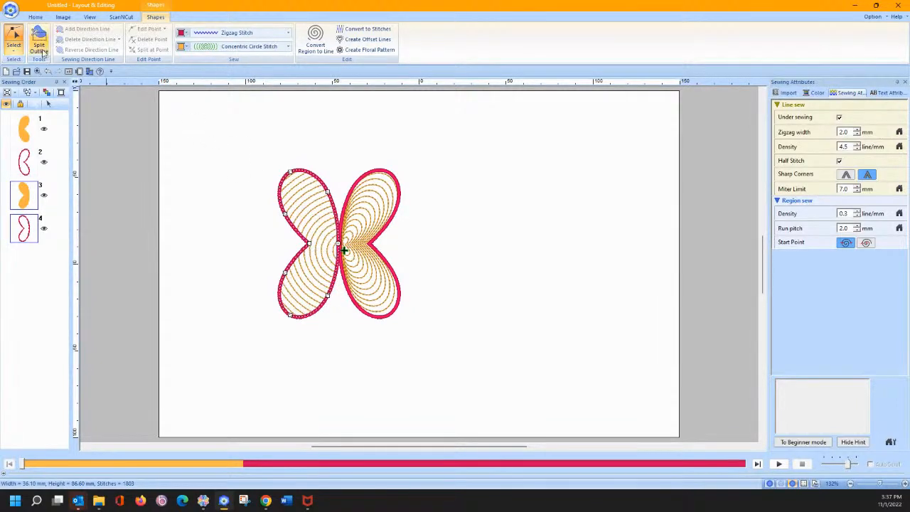
Return to object selection and delete both wings so that the page is empty
{"action": "left_click", "coordinate": [14, 47]}
{"action": "left_click", "coordinate": [13, 74]}
{"action": "left_click_drag", "start_coordinate": [249, 161], "coordinate": [439, 346]}
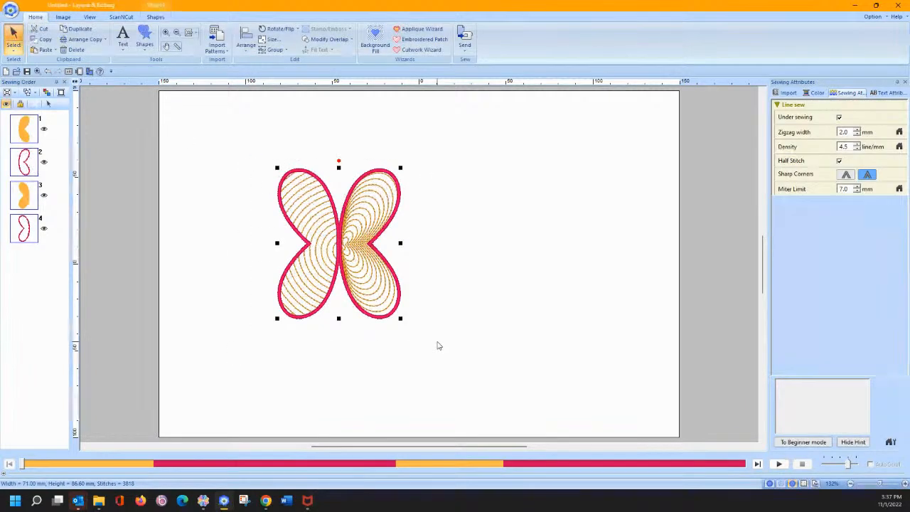
{"action": "key", "text": "Delete"}
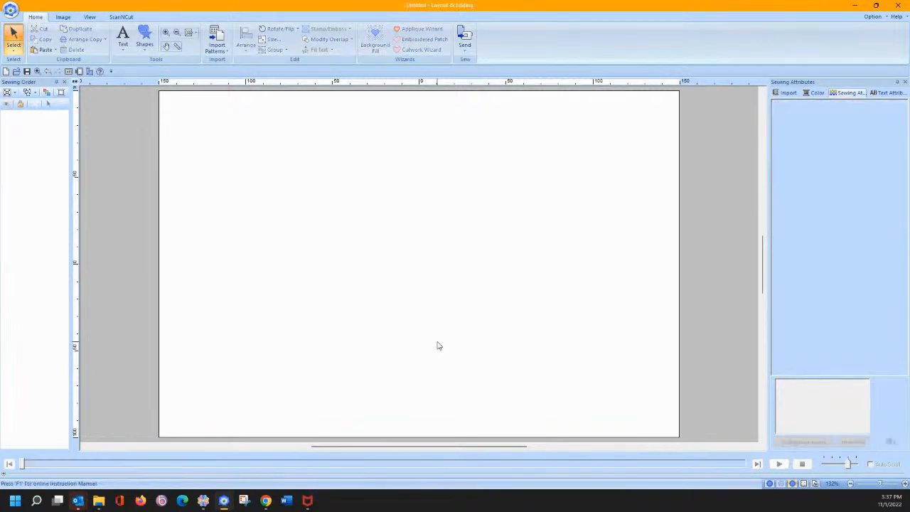
Draw an arch-shaped satin block from paired edge points with the curved Manual Punch tool, and undo it
{"action": "left_click", "coordinate": [147, 44]}
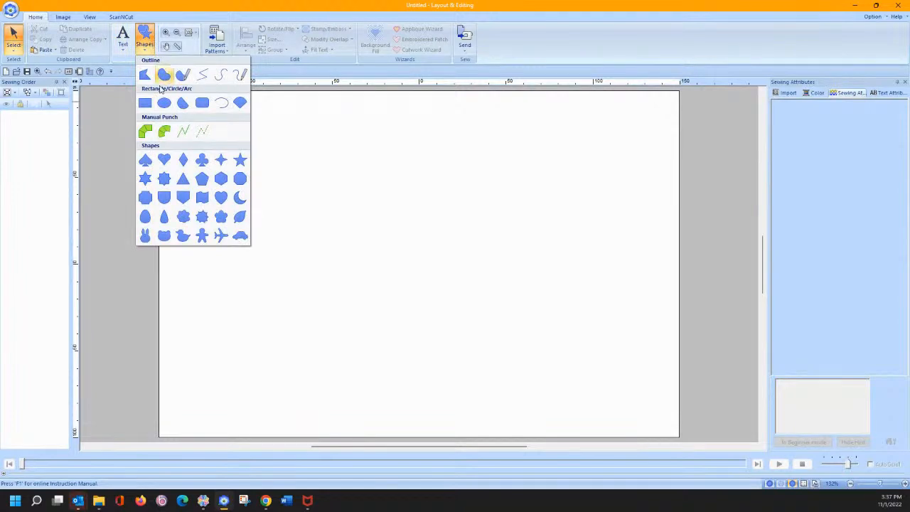
{"action": "left_click", "coordinate": [164, 132]}
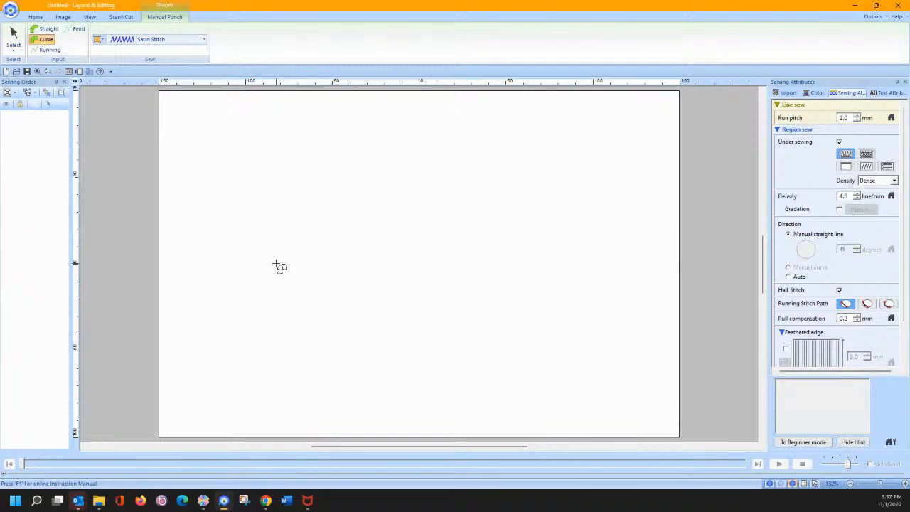
{"action": "left_click", "coordinate": [276, 264]}
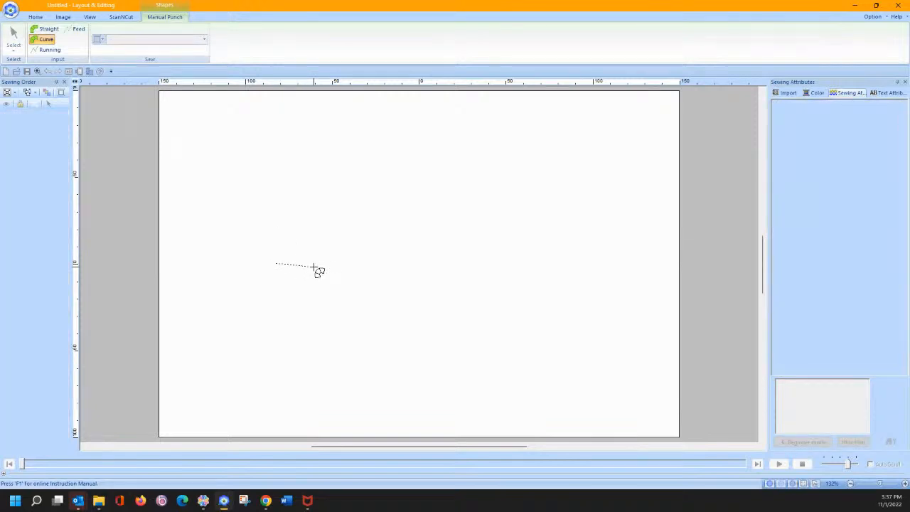
{"action": "left_click", "coordinate": [314, 267]}
{"action": "left_click", "coordinate": [281, 225]}
{"action": "left_click", "coordinate": [324, 238]}
{"action": "left_click", "coordinate": [306, 193]}
{"action": "left_click", "coordinate": [337, 220]}
{"action": "left_click", "coordinate": [330, 181]}
{"action": "left_click", "coordinate": [354, 213]}
{"action": "left_click", "coordinate": [370, 178]}
{"action": "left_click", "coordinate": [373, 216]}
{"action": "left_click", "coordinate": [407, 205]}
{"action": "double_click", "coordinate": [390, 231]}
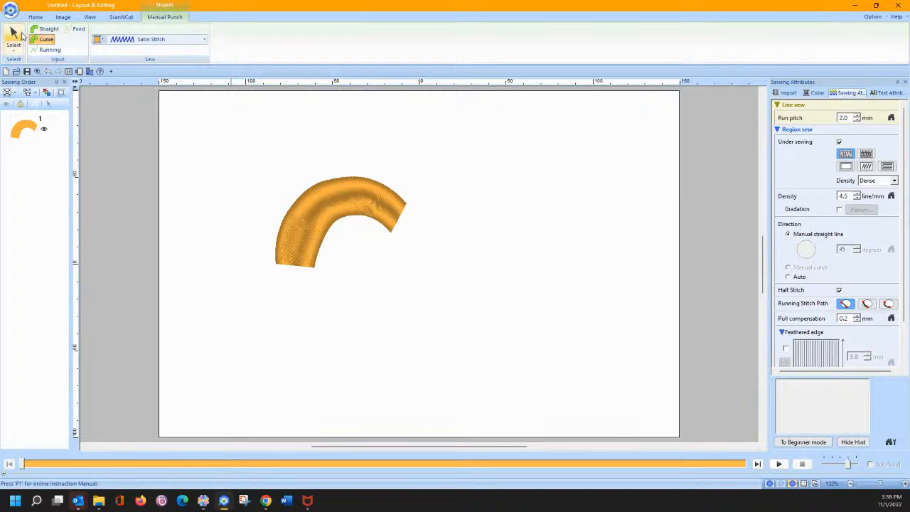
{"action": "left_click", "coordinate": [37, 18]}
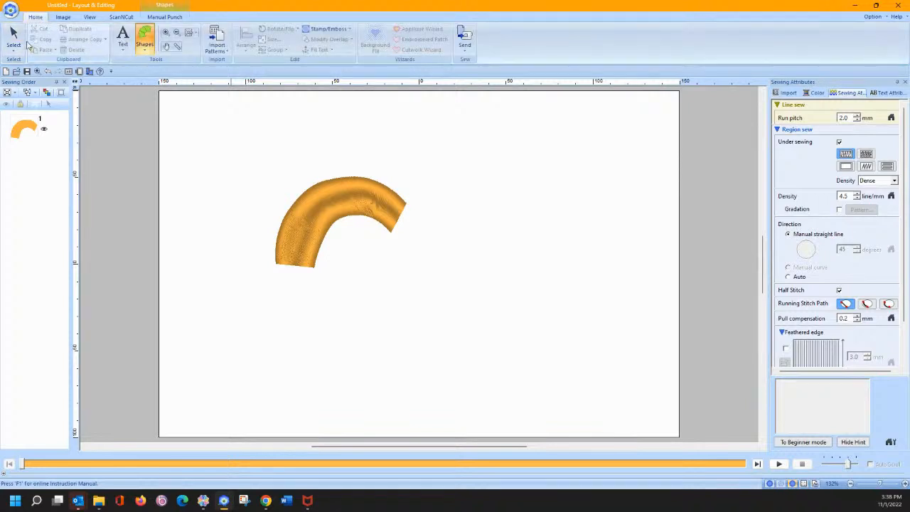
{"action": "left_click", "coordinate": [49, 72]}
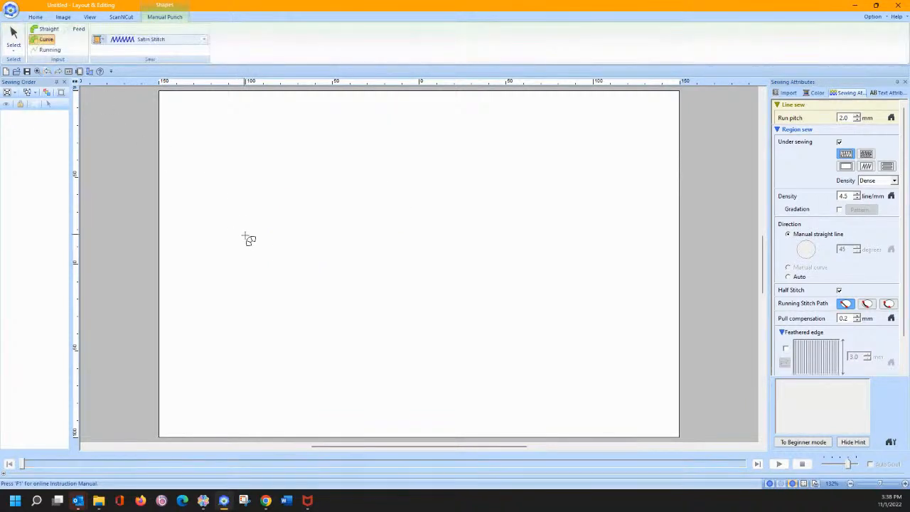
Draw an irregular, twisting satin block about 90 mm wide and 65 mm high with the curved Manual Punch tool
{"action": "left_click", "coordinate": [263, 253]}
{"action": "left_click", "coordinate": [313, 265]}
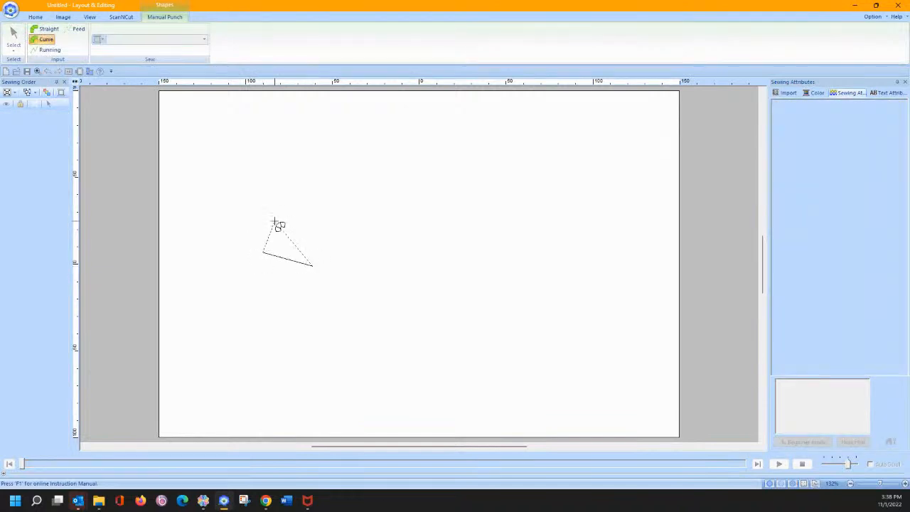
{"action": "left_click", "coordinate": [276, 208]}
{"action": "left_click", "coordinate": [327, 236]}
{"action": "left_click", "coordinate": [294, 187]}
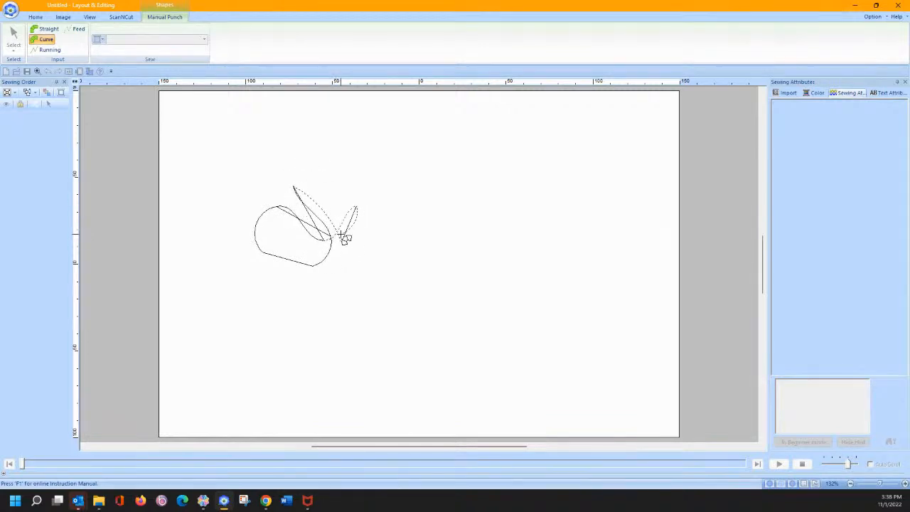
{"action": "left_click", "coordinate": [334, 155]}
{"action": "left_click", "coordinate": [408, 226]}
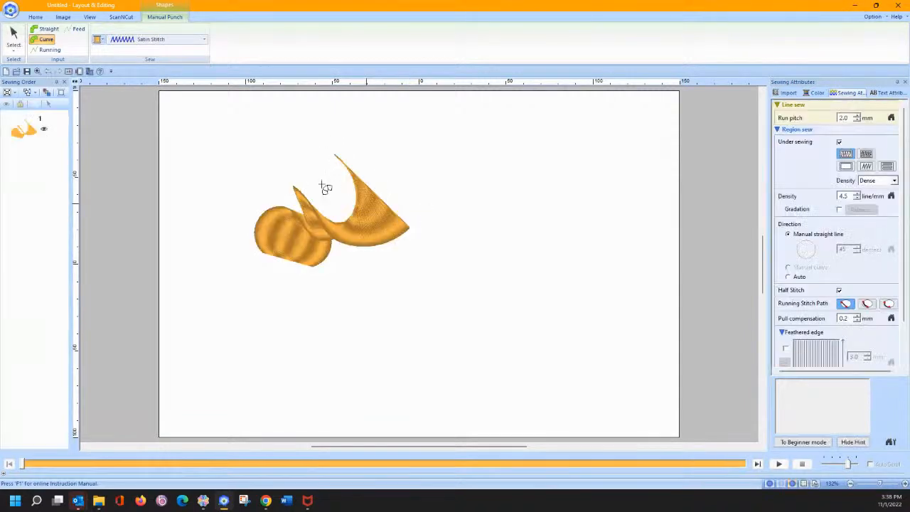
Change the twisting block's region fill from Satin Stitch to Piping Stitch
{"action": "left_click", "coordinate": [14, 35]}
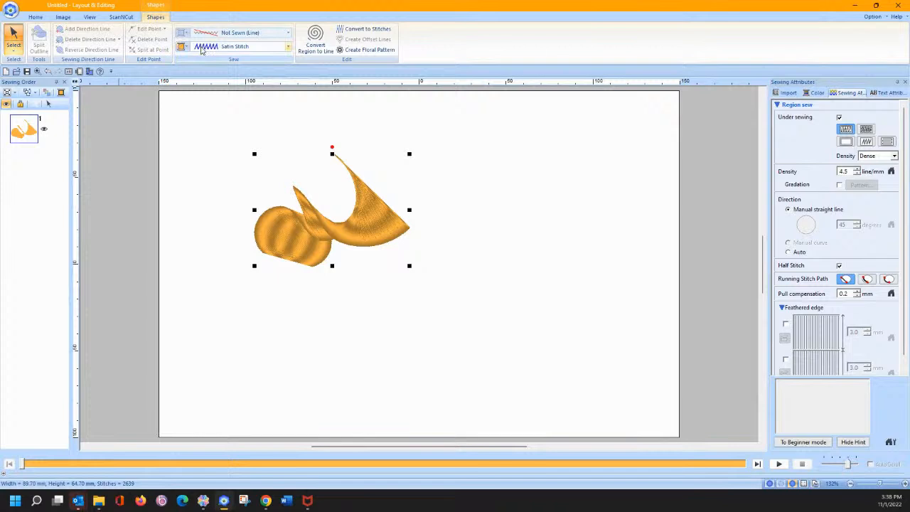
{"action": "left_click", "coordinate": [201, 48]}
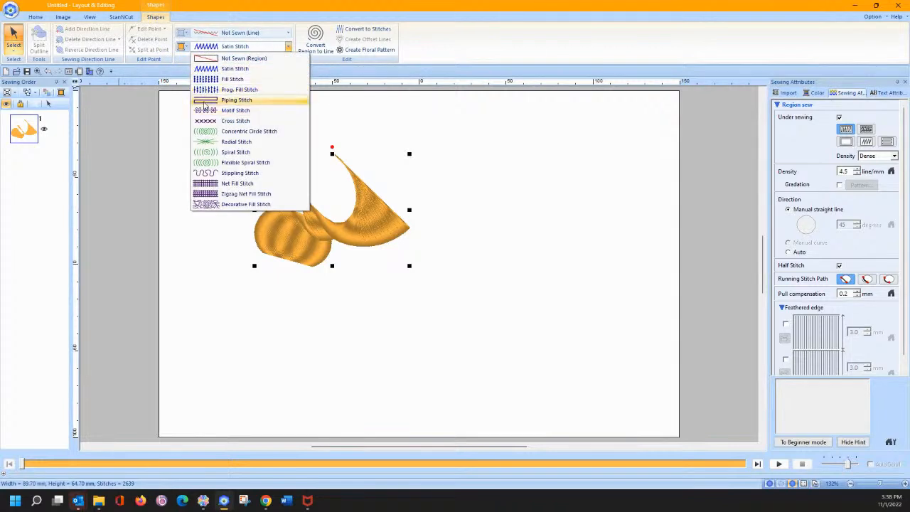
{"action": "left_click", "coordinate": [205, 100]}
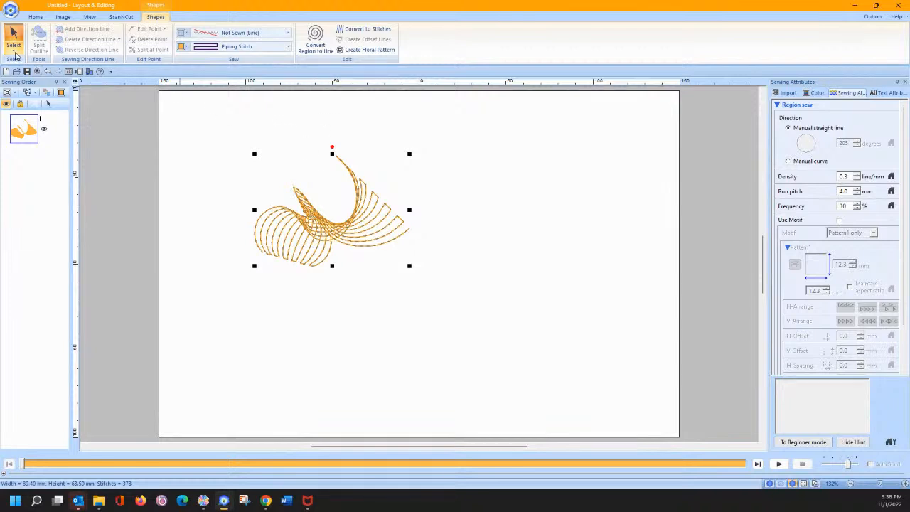
Reshape the block by moving the edit point at its pointed middle tip upward
{"action": "left_click", "coordinate": [14, 39]}
{"action": "left_click_drag", "start_coordinate": [293, 186], "coordinate": [296, 160]}
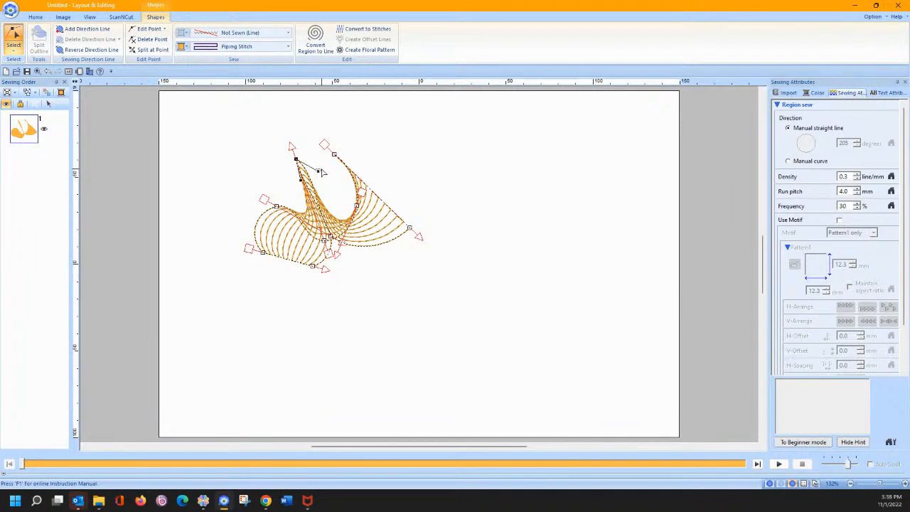
{"action": "left_click", "coordinate": [298, 162]}
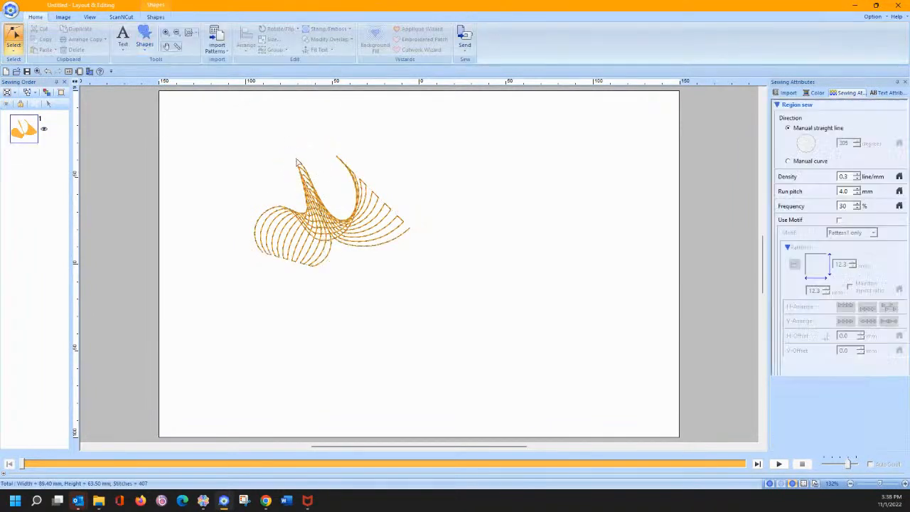
Reshape the twisting piping block by shifting its upper tip, middle and lower edit points, widening the lower lobe
{"action": "left_click_drag", "start_coordinate": [297, 160], "coordinate": [280, 183]}
{"action": "left_click_drag", "start_coordinate": [332, 240], "coordinate": [310, 244]}
{"action": "left_click_drag", "start_coordinate": [359, 206], "coordinate": [370, 189]}
{"action": "left_click_drag", "start_coordinate": [313, 268], "coordinate": [289, 297]}
{"action": "left_click_drag", "start_coordinate": [263, 257], "coordinate": [240, 252]}
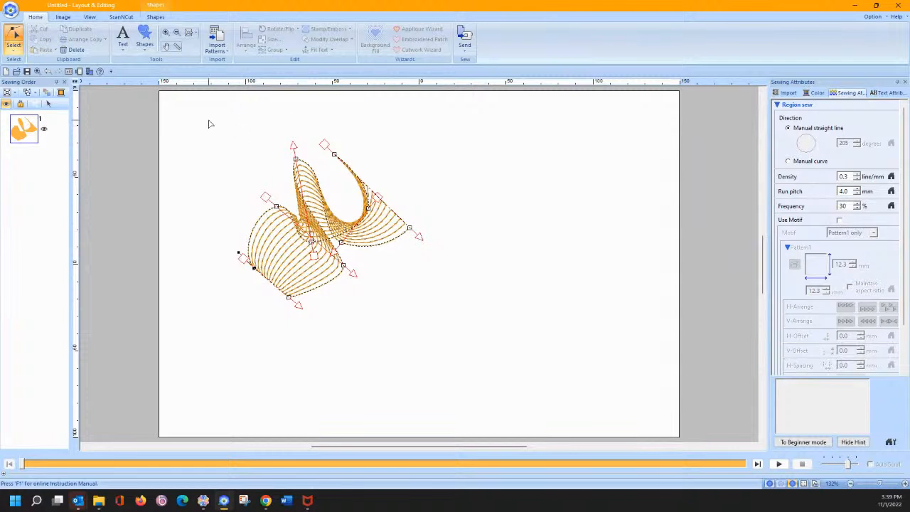
Select the whole twisting piping block and delete it
{"action": "left_click", "coordinate": [14, 43]}
{"action": "left_click", "coordinate": [16, 75]}
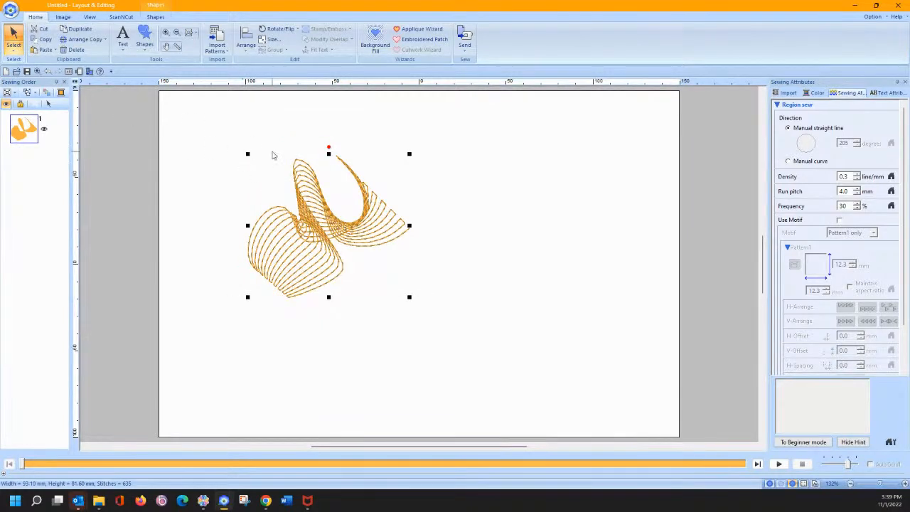
{"action": "key", "text": "Delete"}
Draw an irregular zigzag satin block about 113 mm wide and 111 mm high with the straight Manual Punch tool
{"action": "left_click", "coordinate": [144, 39]}
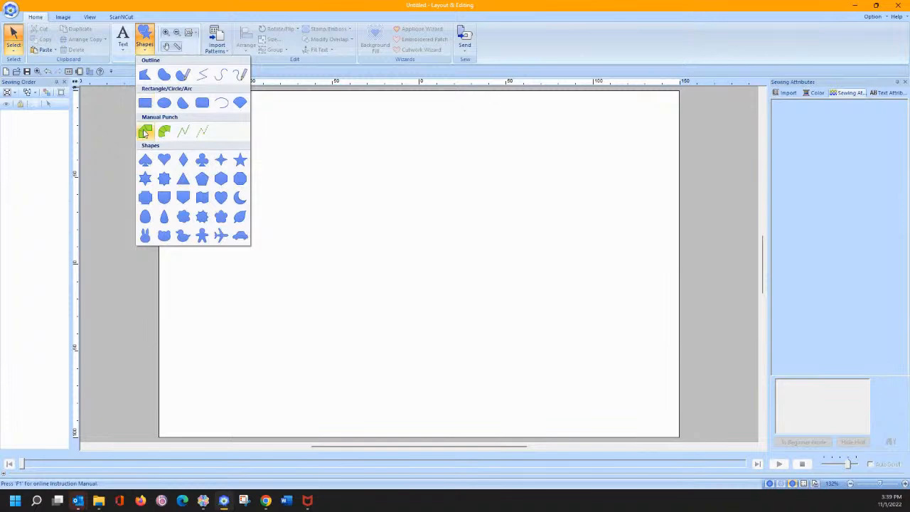
{"action": "left_click", "coordinate": [145, 131]}
{"action": "left_click", "coordinate": [270, 199]}
{"action": "left_click", "coordinate": [310, 300]}
{"action": "left_click", "coordinate": [359, 278]}
{"action": "left_click", "coordinate": [349, 175]}
{"action": "left_click", "coordinate": [243, 293]}
{"action": "left_click", "coordinate": [424, 198]}
{"action": "left_click", "coordinate": [438, 331]}
{"action": "left_click", "coordinate": [320, 366]}
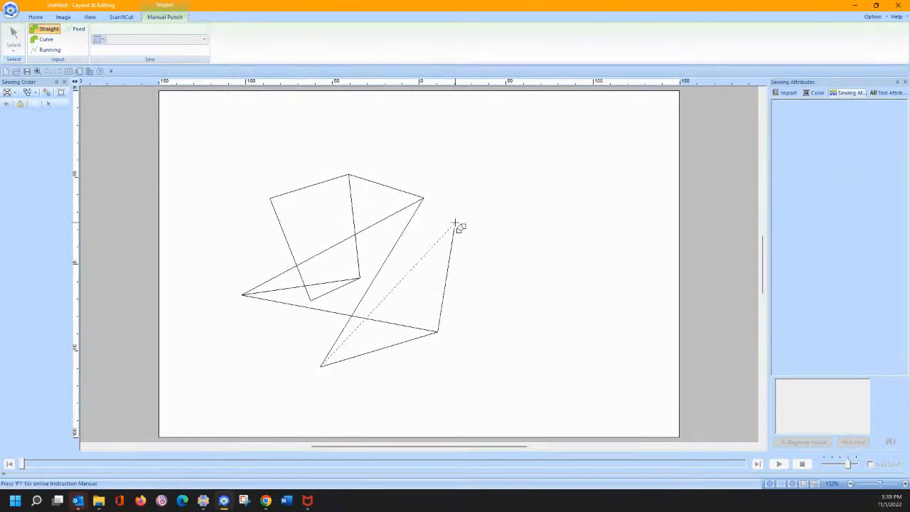
{"action": "key", "text": "Return"}
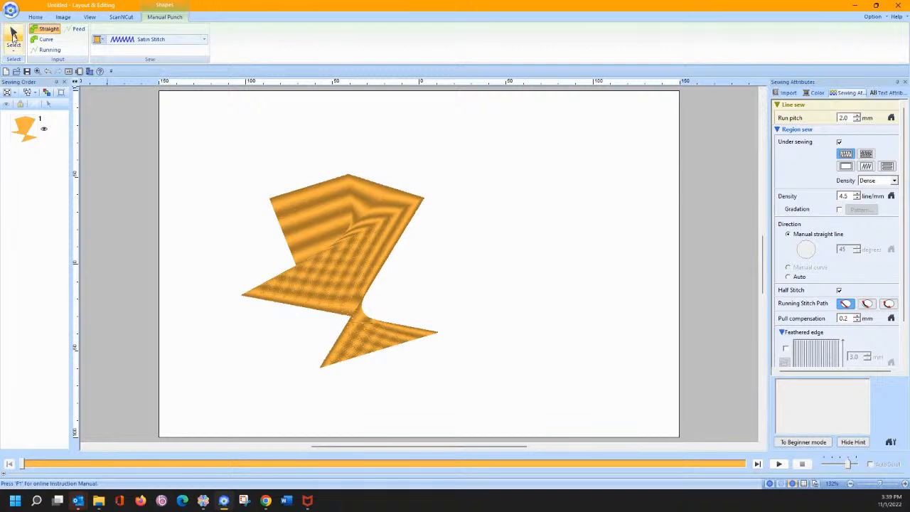
Change the zigzag block's region fill to Piping Stitch
{"action": "left_click", "coordinate": [13, 37]}
{"action": "left_click", "coordinate": [288, 46]}
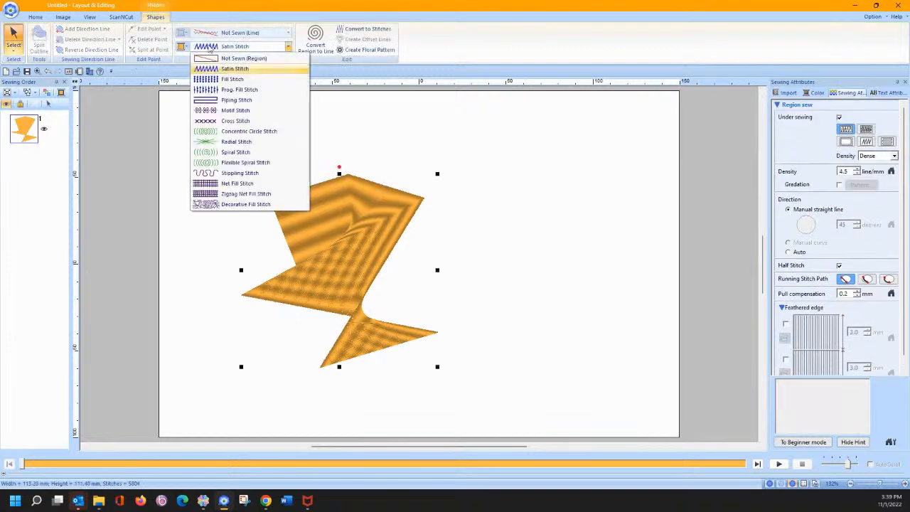
{"action": "left_click", "coordinate": [213, 100]}
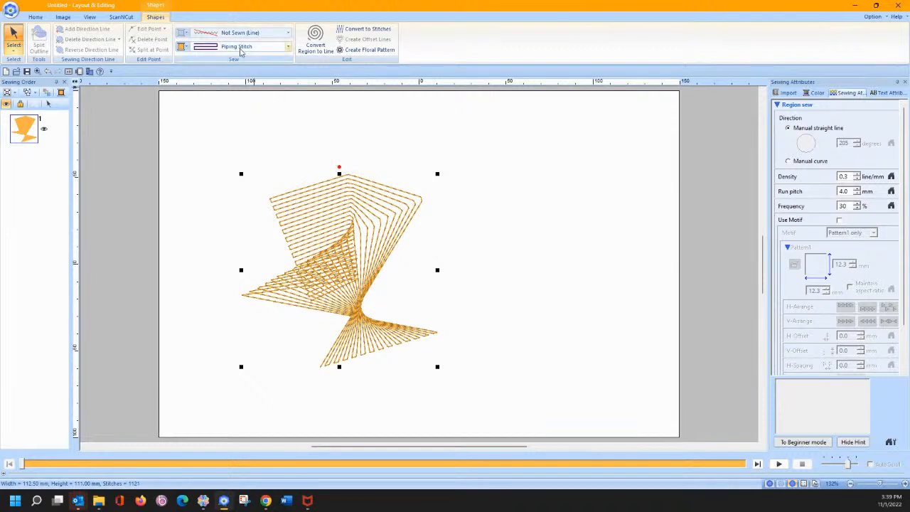
Try Concentric Circle Stitch on the zigzag block, and change its region fill to Flexible Spiral Stitch
{"action": "left_click", "coordinate": [240, 47]}
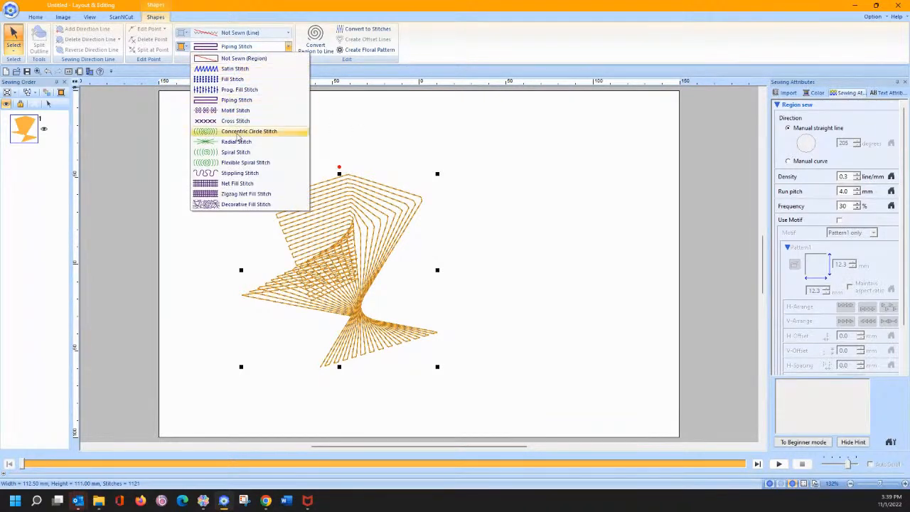
{"action": "left_click", "coordinate": [237, 132]}
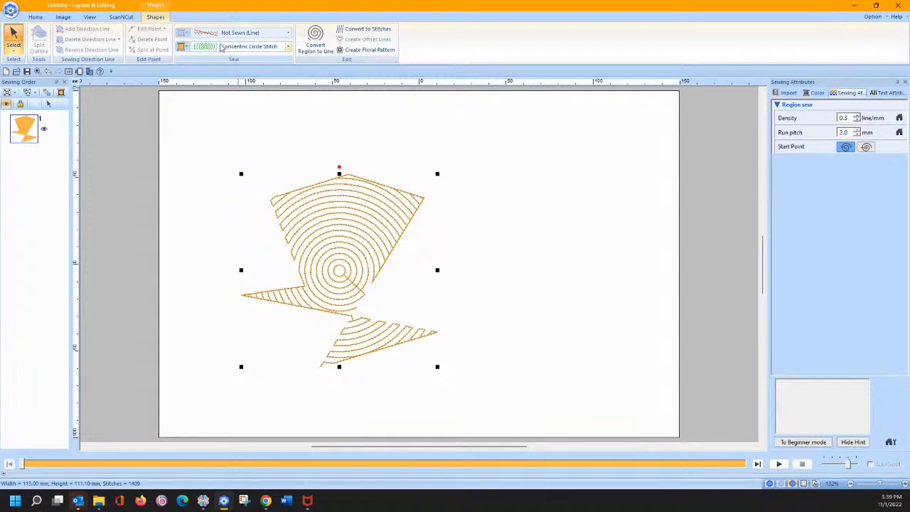
{"action": "left_click", "coordinate": [218, 50]}
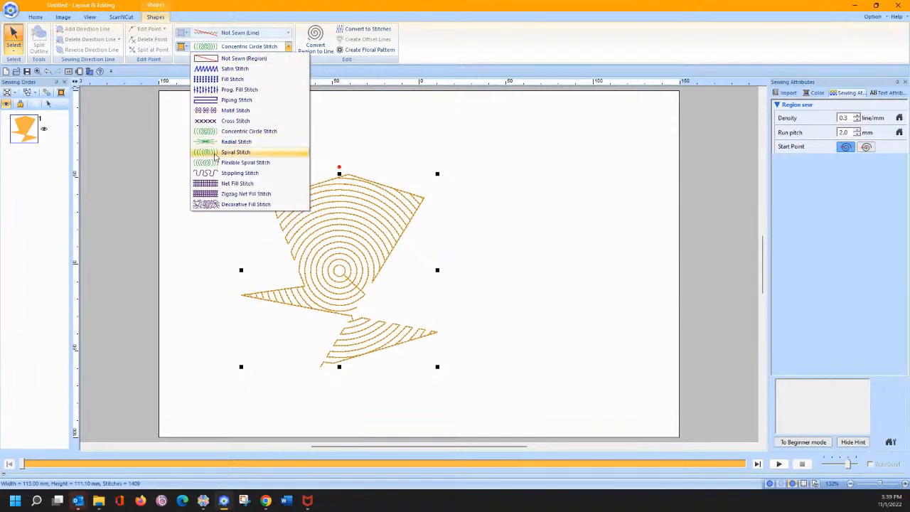
{"action": "left_click", "coordinate": [217, 163]}
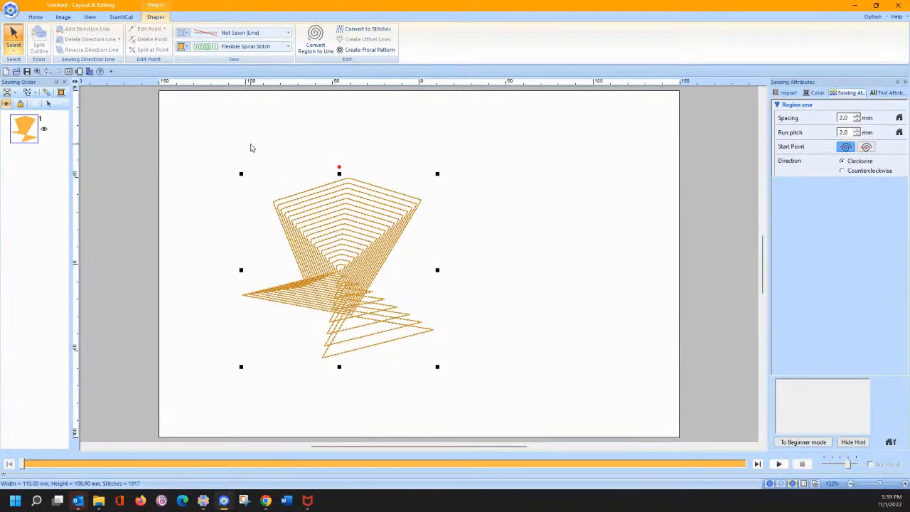
Move the spiral fill's center point up near the block's upper edge, and delete the block
{"action": "left_click", "coordinate": [14, 39]}
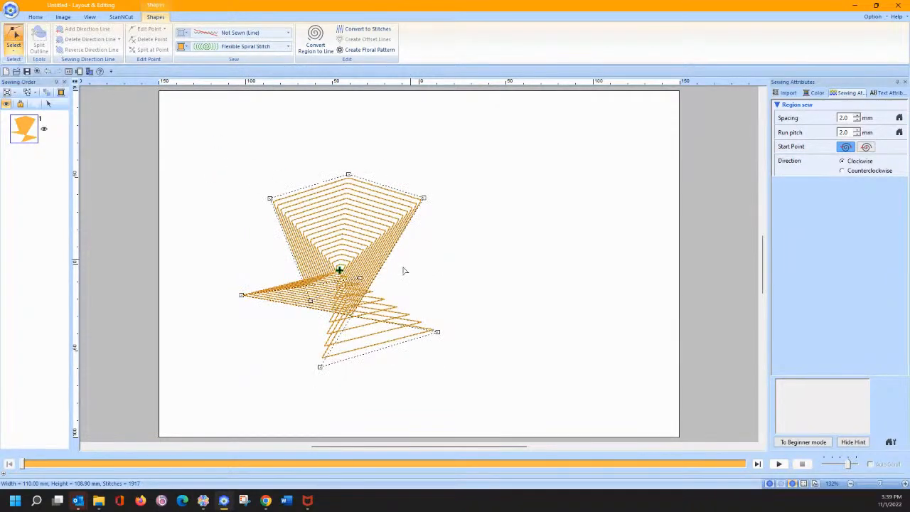
{"action": "left_click_drag", "start_coordinate": [339, 269], "coordinate": [351, 204]}
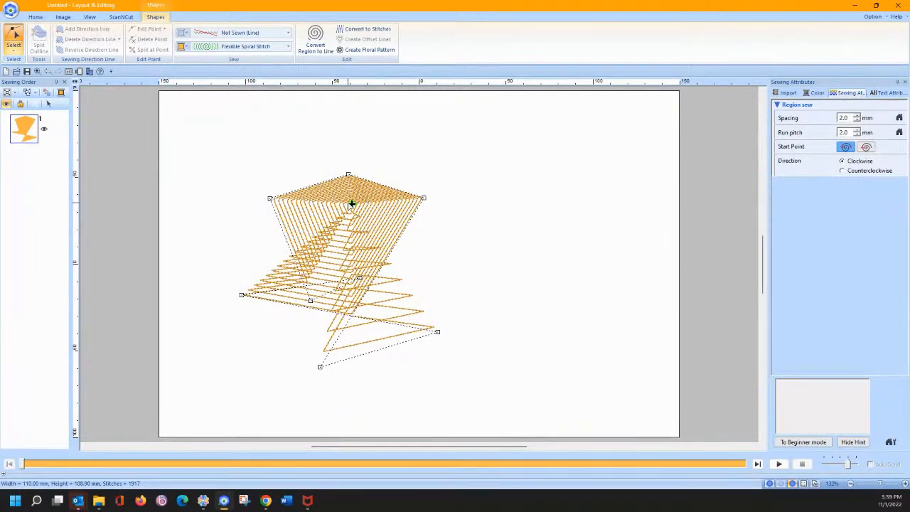
{"action": "left_click", "coordinate": [13, 50]}
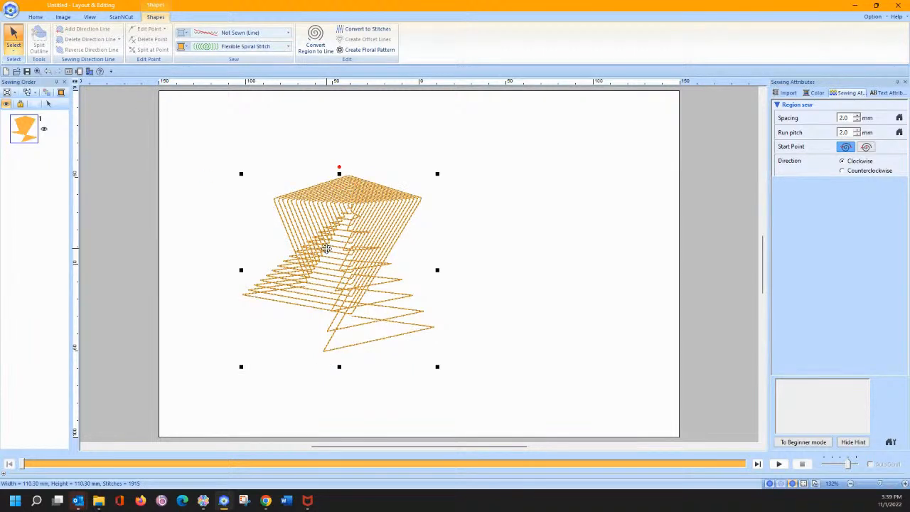
{"action": "key", "text": "Delete"}
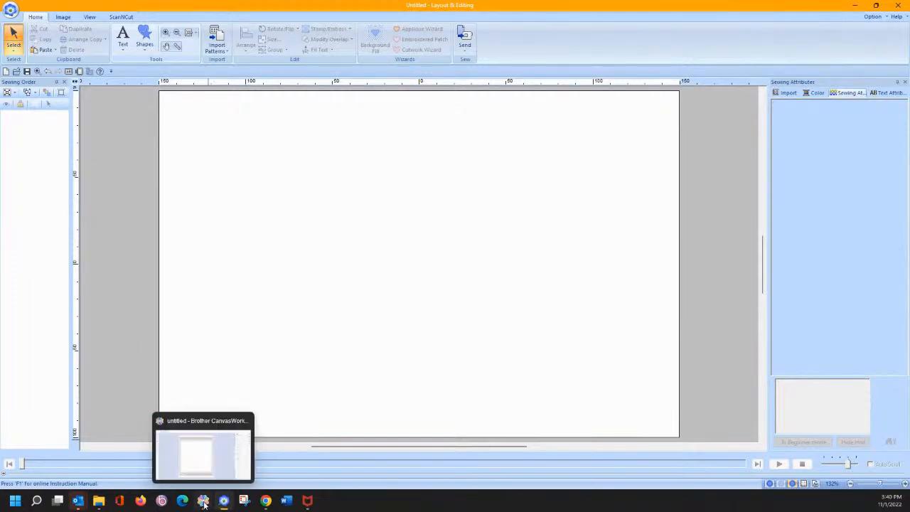
Switch to Brother CanvasWorkspace and open the Canvas Project/Pattern Collection, refreshing or reopening it if the page does not load
{"action": "left_click", "coordinate": [237, 427]}
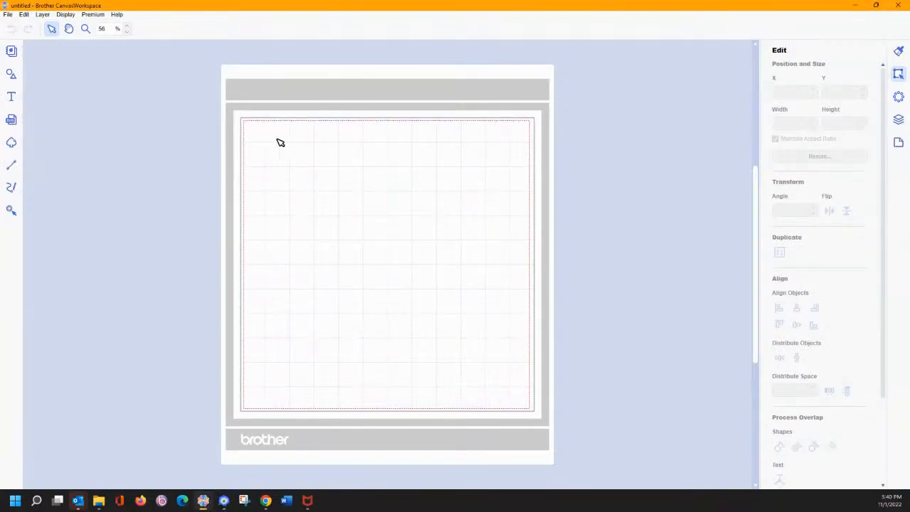
{"action": "left_click", "coordinate": [11, 51]}
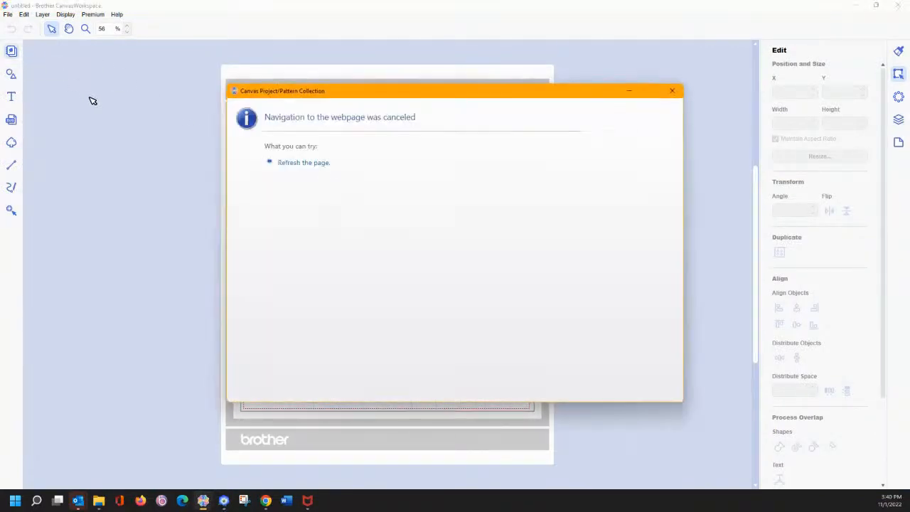
{"action": "left_click", "coordinate": [304, 164]}
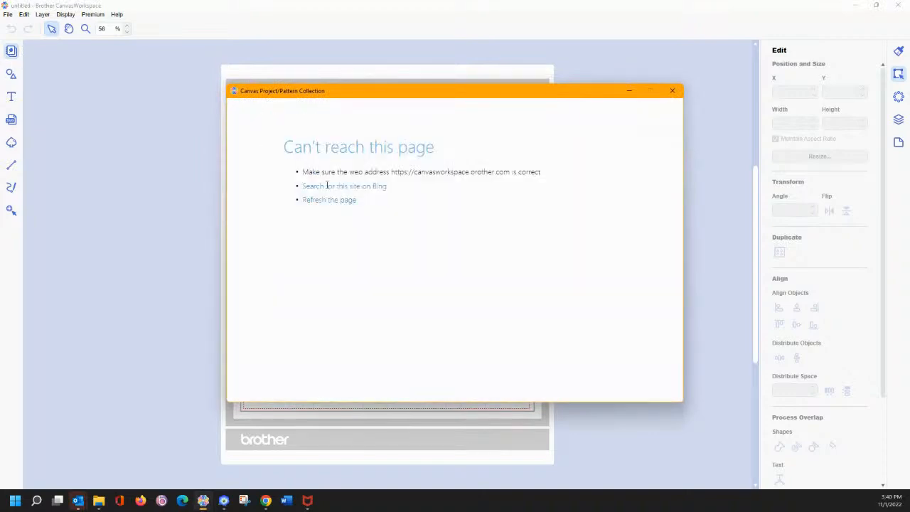
{"action": "left_click", "coordinate": [672, 90]}
{"action": "left_click", "coordinate": [11, 52]}
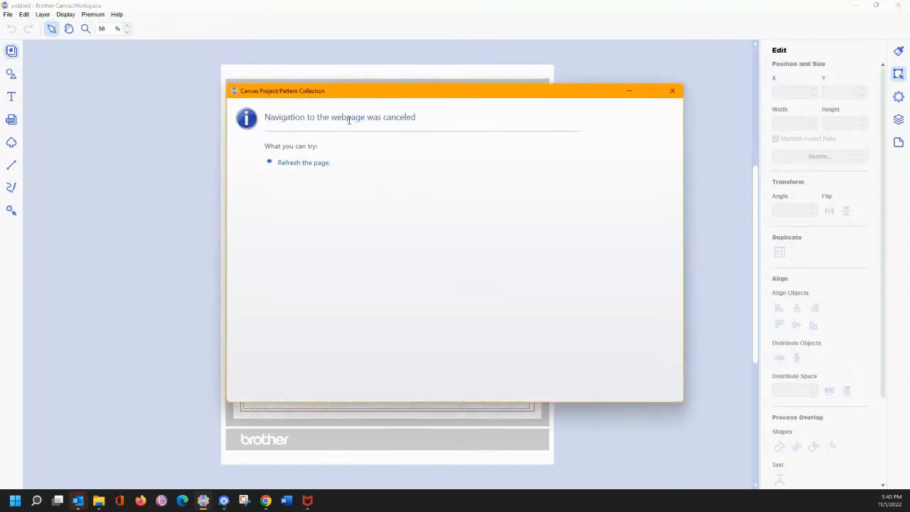
{"action": "left_click", "coordinate": [315, 166]}
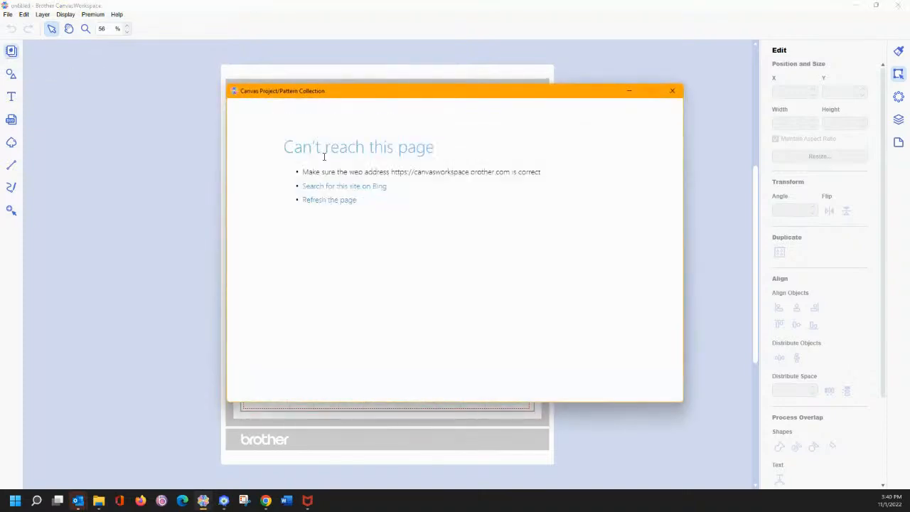
{"action": "left_click", "coordinate": [672, 90]}
{"action": "left_click", "coordinate": [9, 52]}
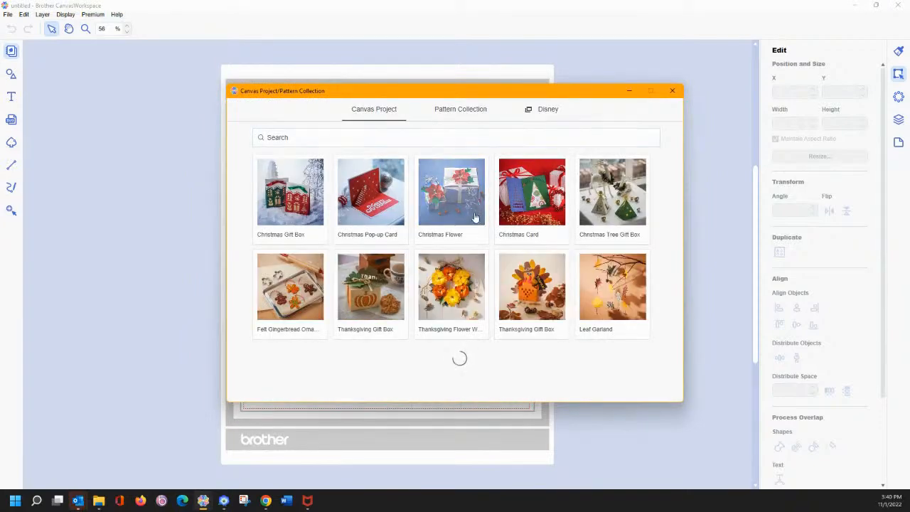
Insert pattern 000132_B of the pumpkin Thanksgiving Gift Box project, retrying after connection errors, and minimize the collection window
{"action": "left_click", "coordinate": [365, 299]}
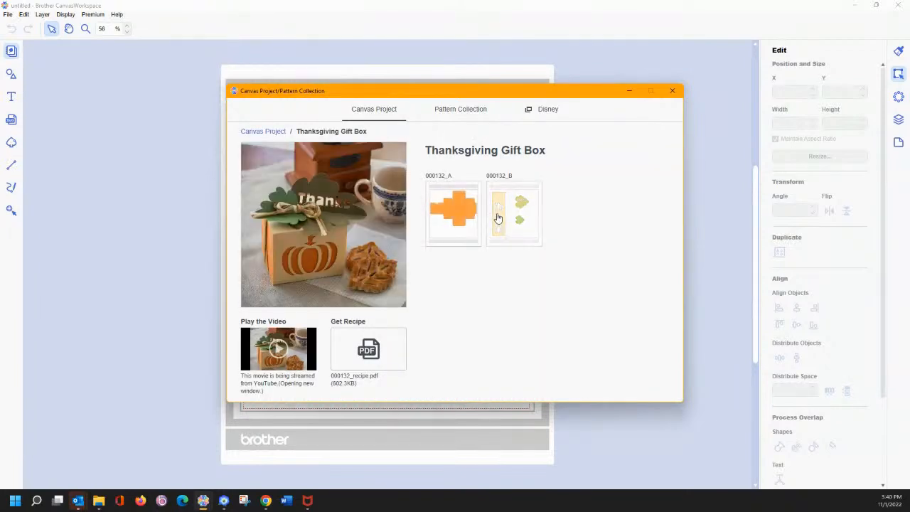
{"action": "left_click", "coordinate": [497, 217]}
{"action": "left_click", "coordinate": [542, 268]}
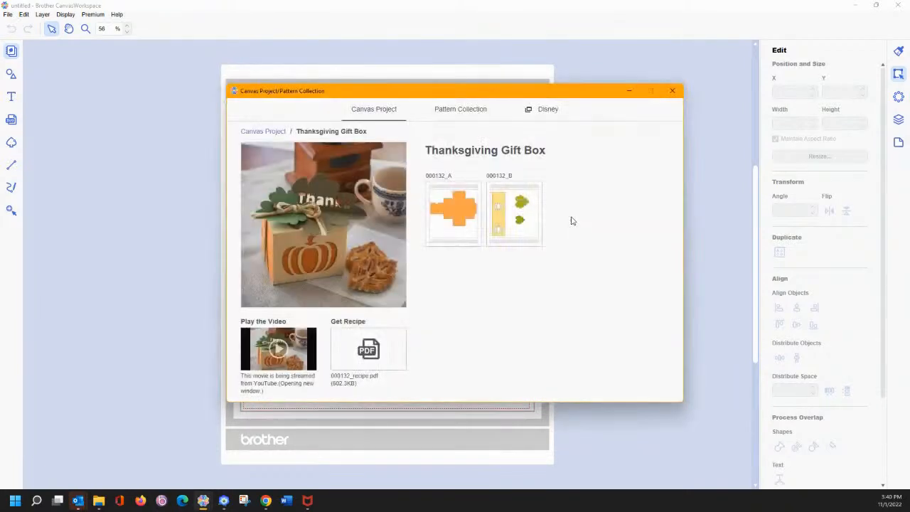
{"action": "left_click", "coordinate": [504, 219]}
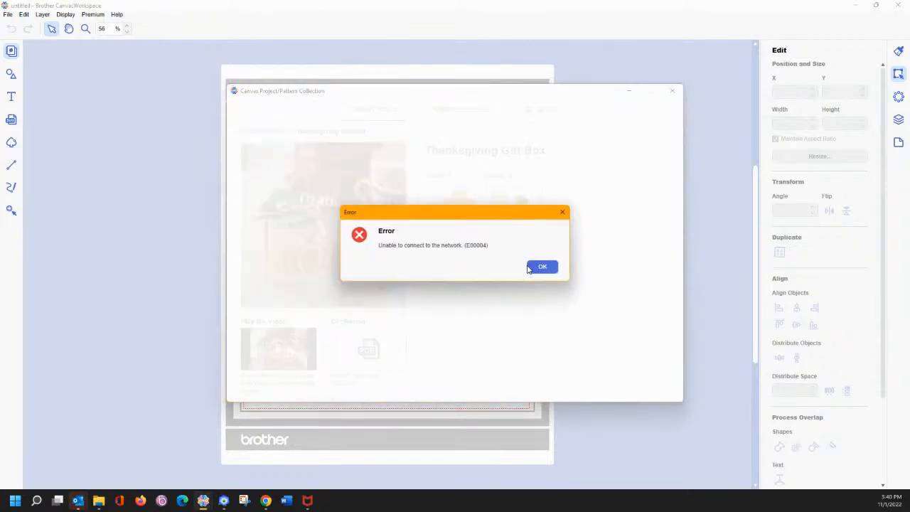
{"action": "left_click", "coordinate": [529, 268]}
{"action": "left_click", "coordinate": [503, 206]}
{"action": "left_click", "coordinate": [536, 267]}
{"action": "left_click", "coordinate": [514, 210]}
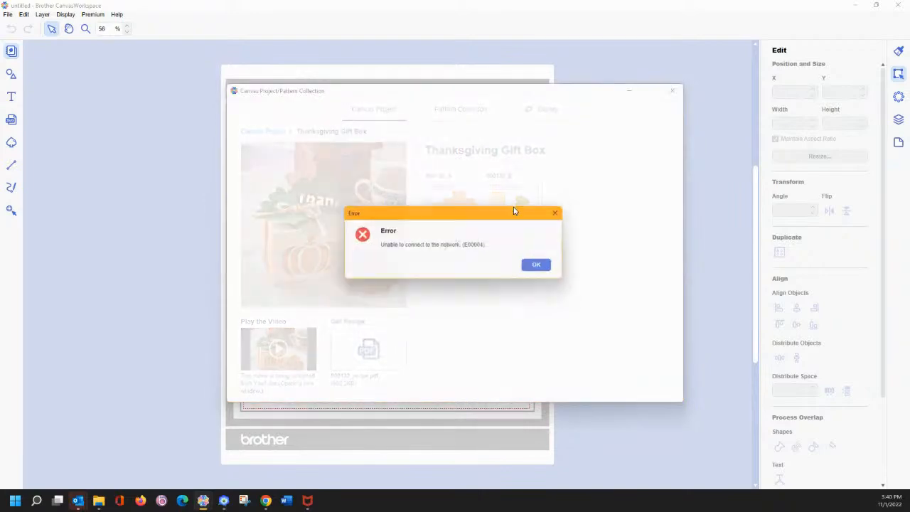
{"action": "left_click", "coordinate": [533, 266]}
{"action": "left_click", "coordinate": [500, 209]}
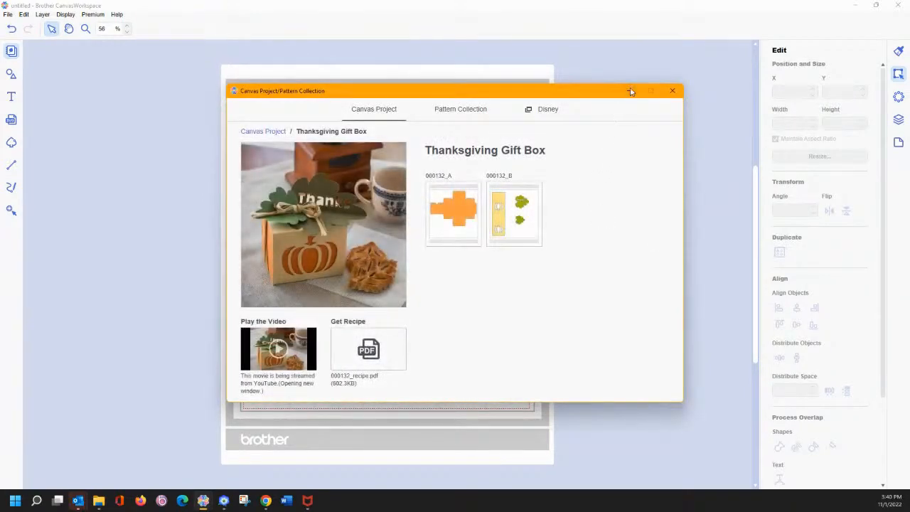
{"action": "left_click", "coordinate": [630, 91]}
Nudge the Thanks leaf slightly, and move the pumpkin strip sideways to about X 35 mm, Y 13 mm
{"action": "left_click_drag", "start_coordinate": [432, 210], "coordinate": [434, 215]}
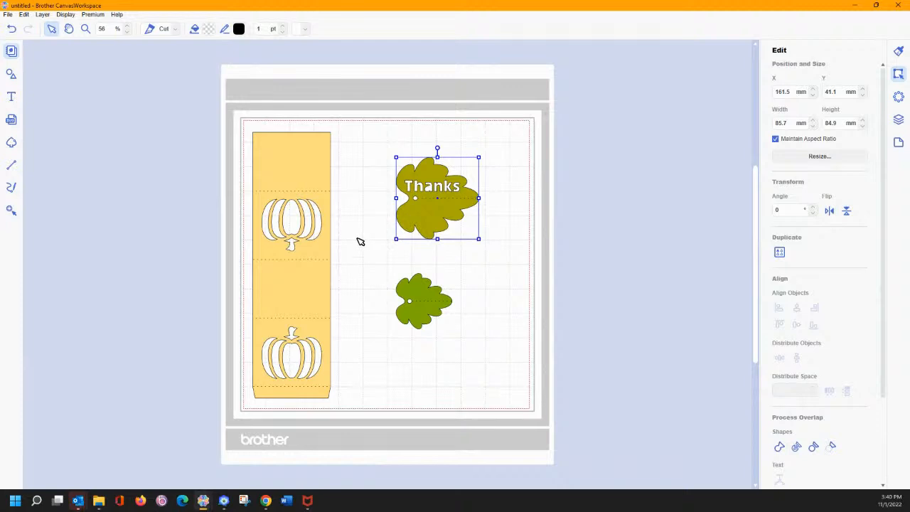
{"action": "left_click_drag", "start_coordinate": [296, 249], "coordinate": [317, 249]}
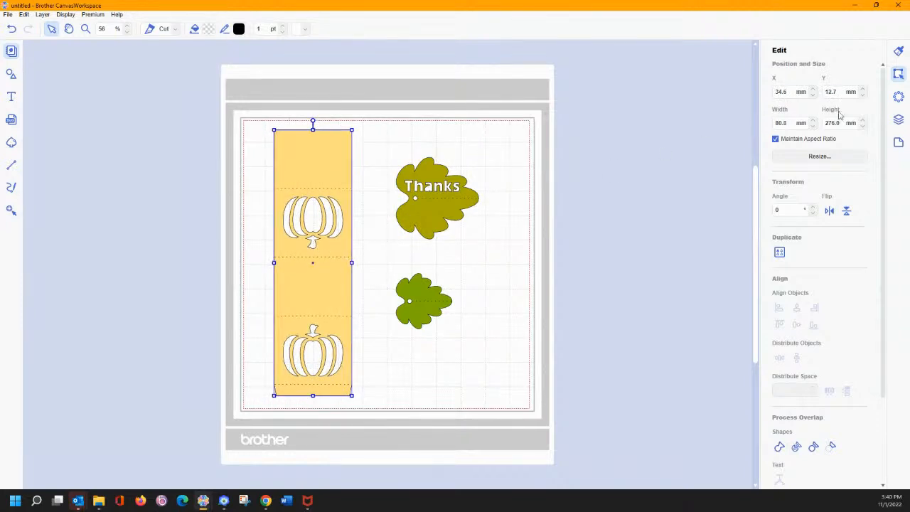
Set the pumpkin strip's fill color to transparent and deselect it
{"action": "left_click", "coordinate": [898, 51]}
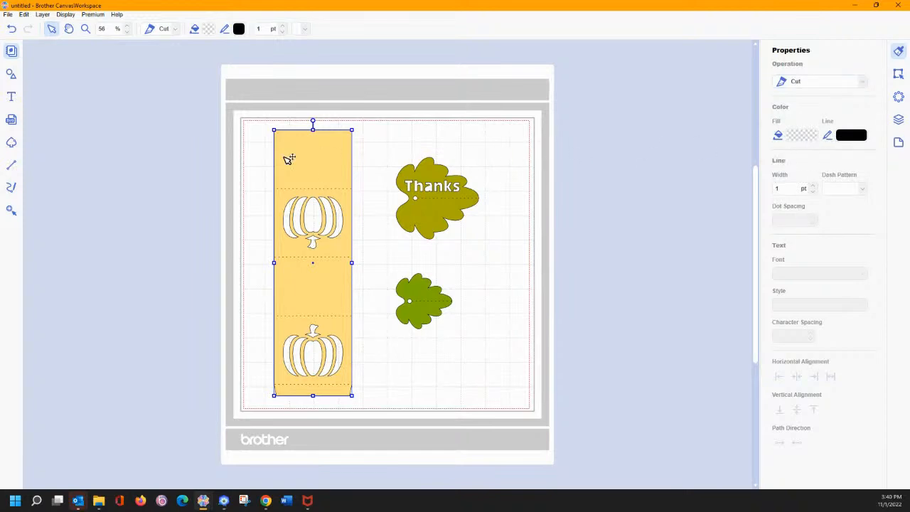
{"action": "left_click", "coordinate": [288, 160]}
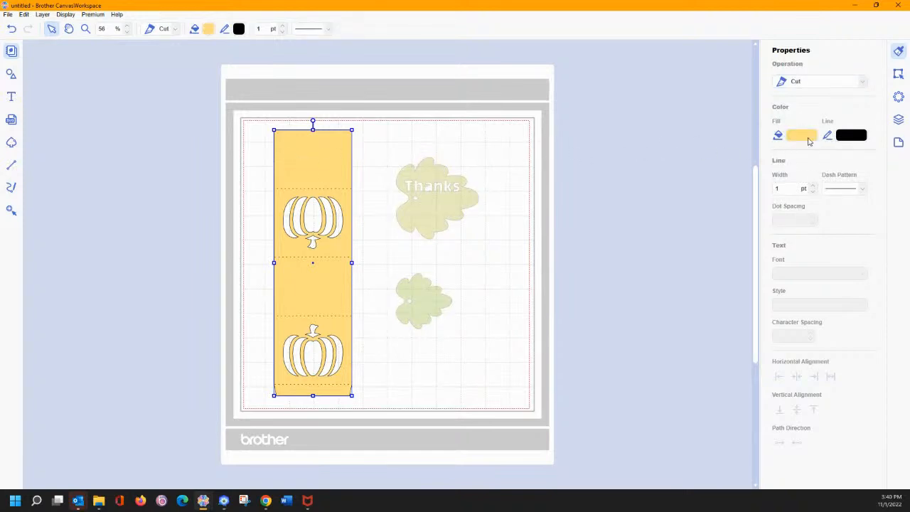
{"action": "left_click", "coordinate": [803, 136]}
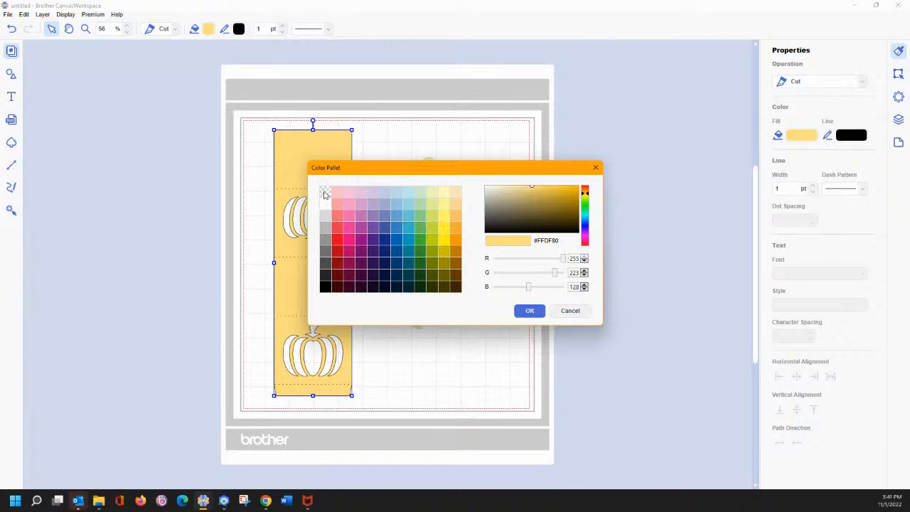
{"action": "left_click", "coordinate": [324, 192]}
{"action": "left_click", "coordinate": [532, 310]}
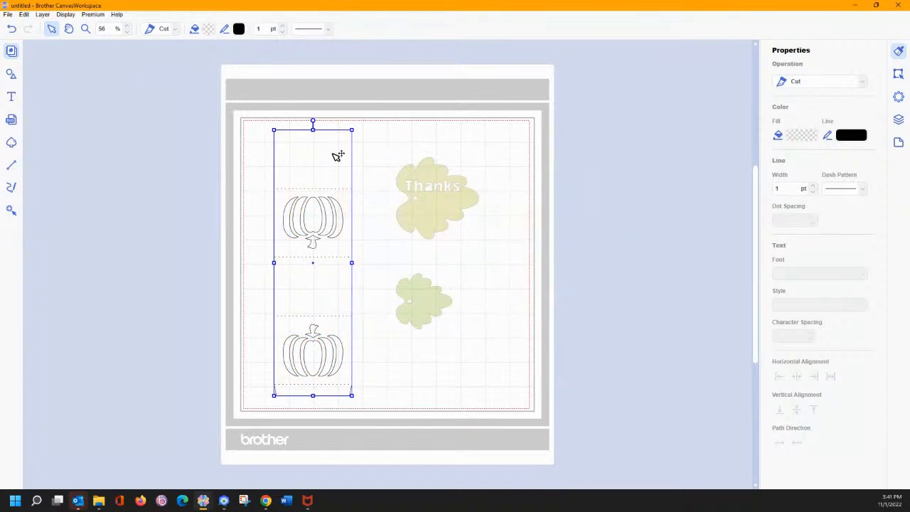
{"action": "left_click", "coordinate": [386, 145]}
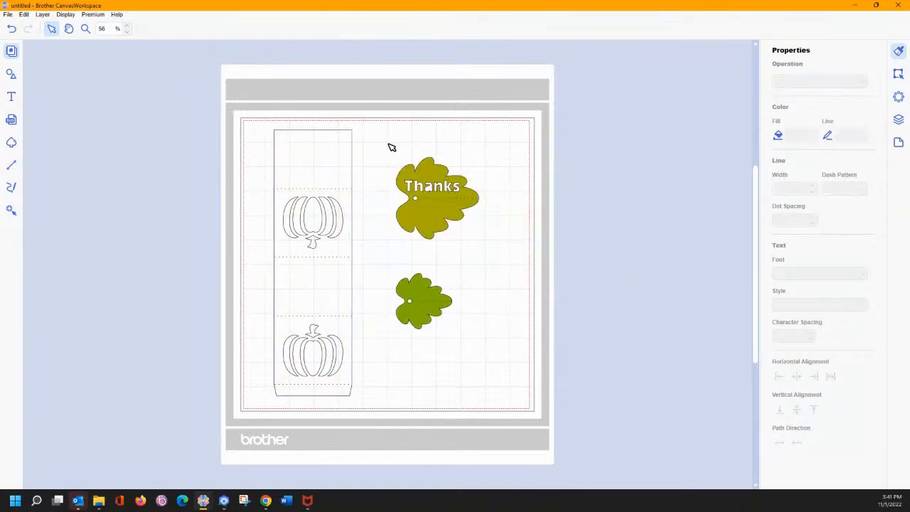
Show the project's layers and select the pumpkin strip's shape layer
{"action": "left_click", "coordinate": [897, 120]}
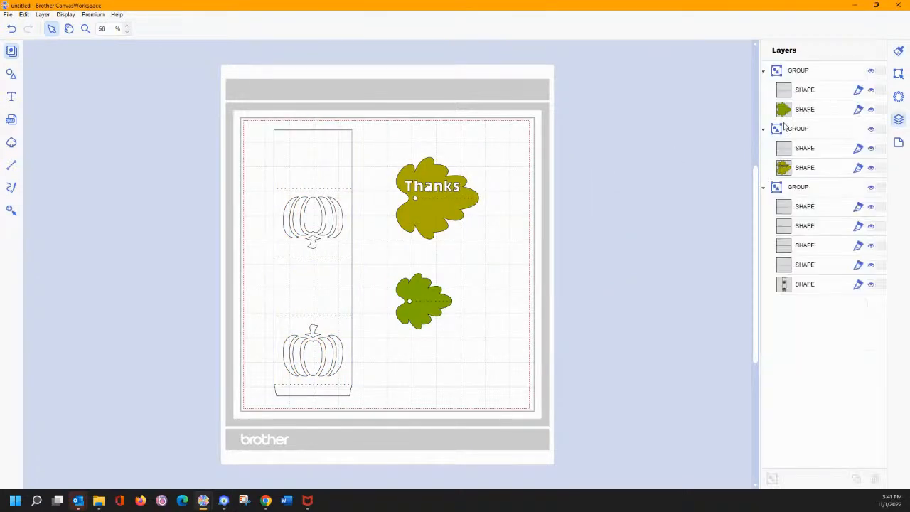
{"action": "left_click", "coordinate": [787, 290]}
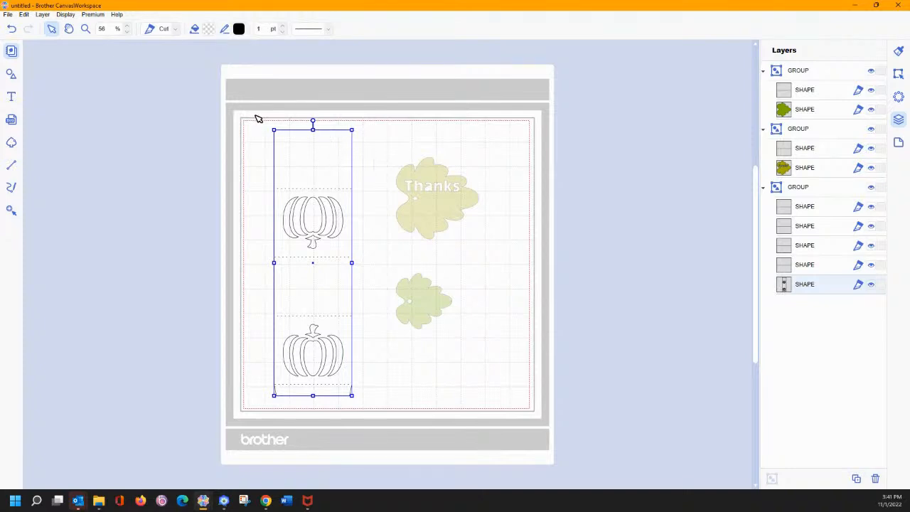
Edit the strip shape's points to delete its rectangular outline and the lower pumpkin, keeping only the upper pumpkin
{"action": "double_click", "coordinate": [301, 134]}
{"action": "left_click_drag", "start_coordinate": [263, 119], "coordinate": [368, 168]}
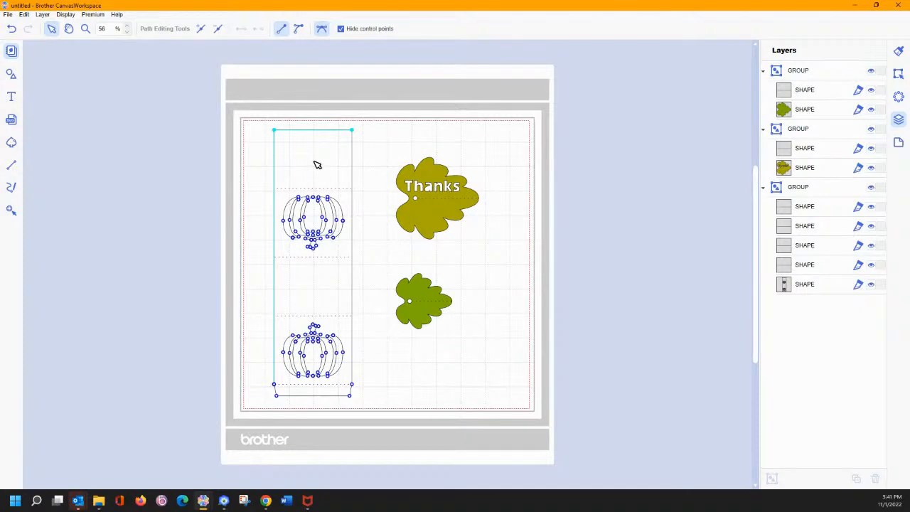
{"action": "key", "text": "Delete"}
{"action": "left_click_drag", "start_coordinate": [263, 383], "coordinate": [375, 429]}
{"action": "key", "text": "Delete"}
{"action": "left_click_drag", "start_coordinate": [249, 307], "coordinate": [363, 410]}
{"action": "key", "text": "Delete"}
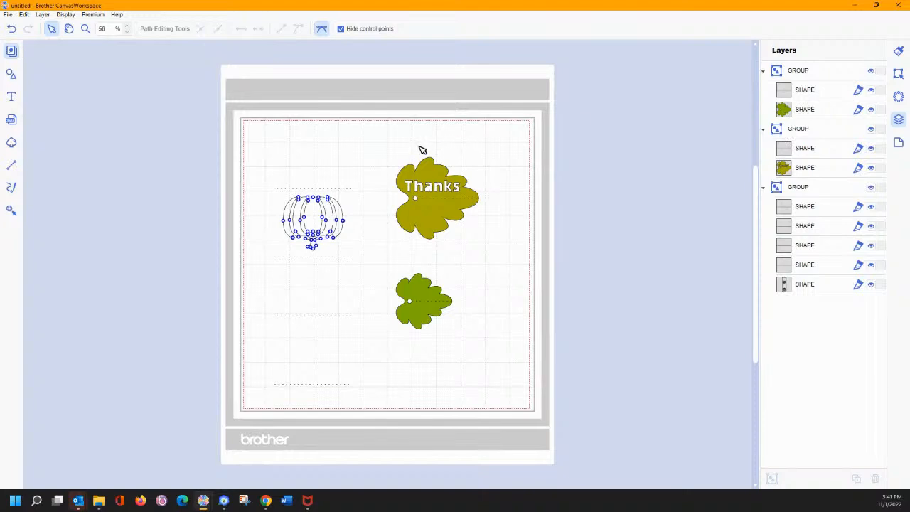
{"action": "left_click_drag", "start_coordinate": [392, 148], "coordinate": [506, 374]}
{"action": "key", "text": "Escape"}
{"action": "key", "text": "Delete"}
{"action": "left_click", "coordinate": [430, 291]}
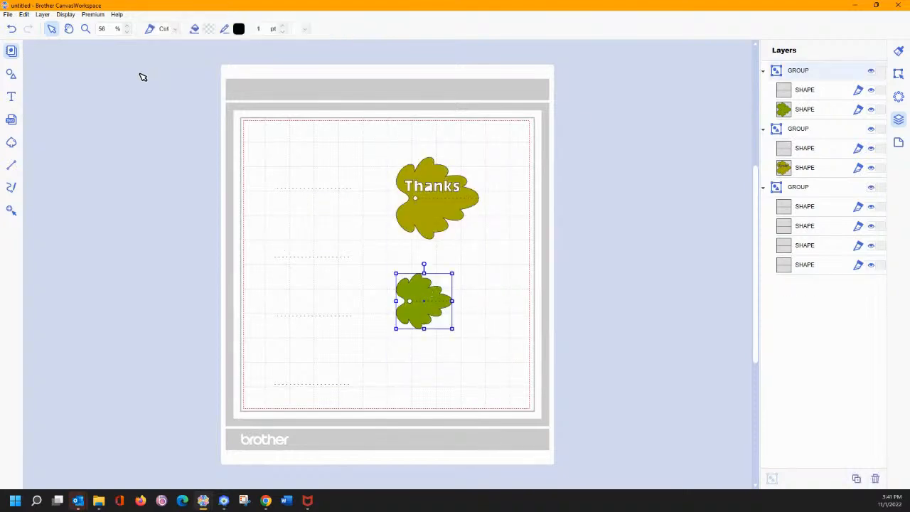
{"action": "left_click", "coordinate": [12, 28]}
Delete the Thanks leaf and the smaller green leaf from the mat
{"action": "left_click", "coordinate": [432, 199]}
{"action": "key", "text": "Delete"}
{"action": "left_click", "coordinate": [421, 302]}
{"action": "key", "text": "Delete"}
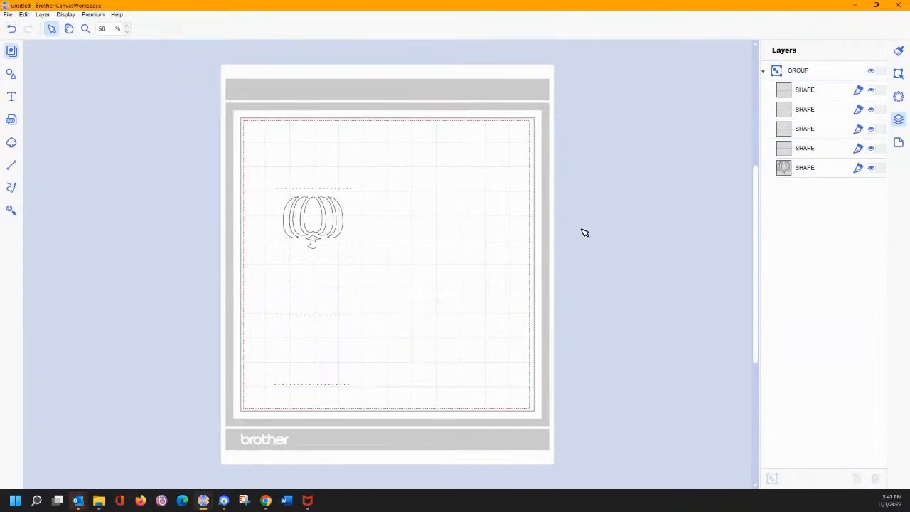
Ungroup the pumpkin group and delete its four dashed fold lines
{"action": "left_click", "coordinate": [786, 93]}
{"action": "left_click", "coordinate": [789, 70]}
{"action": "right_click", "coordinate": [790, 69]}
{"action": "left_click", "coordinate": [814, 153]}
{"action": "left_click", "coordinate": [719, 112]}
{"action": "left_click", "coordinate": [776, 74]}
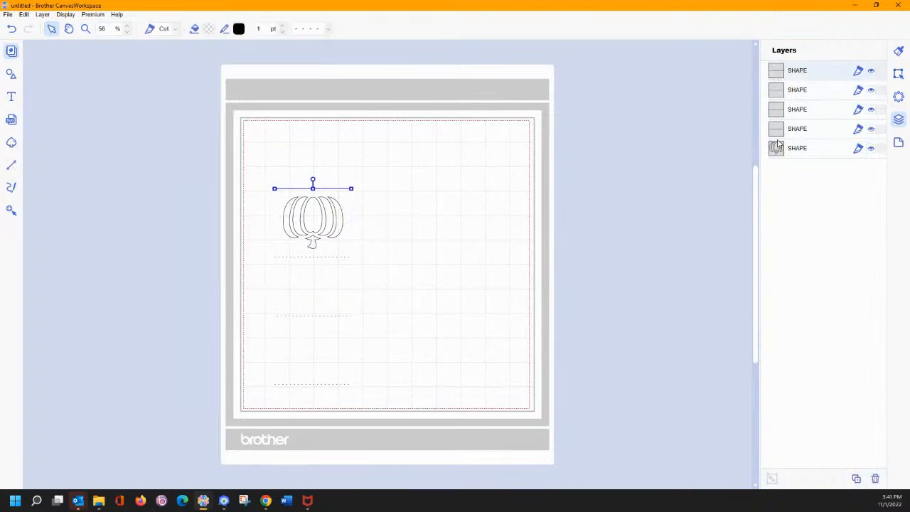
{"action": "left_click", "coordinate": [779, 131], "text": "shift"}
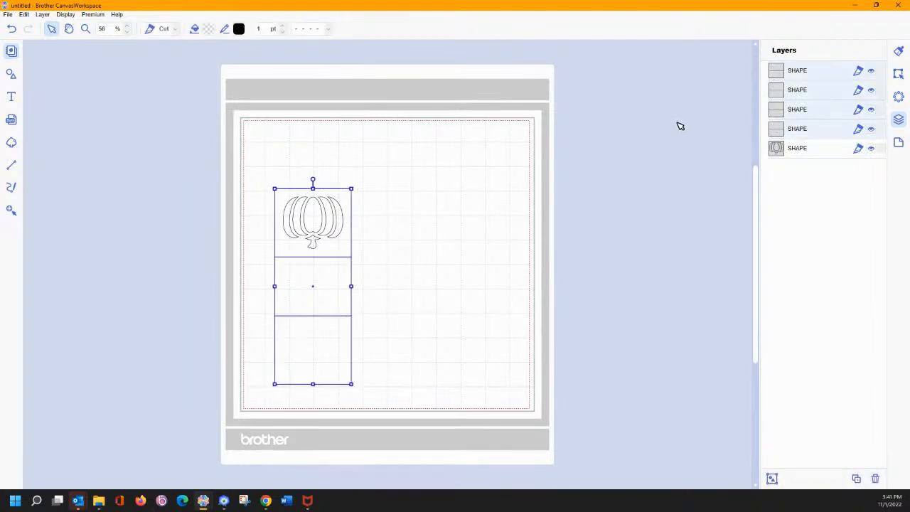
{"action": "key", "text": "Delete"}
Rotate the pumpkin about 180° so its stem points up, and move it to the lower right area of the mat
{"action": "left_click", "coordinate": [320, 216]}
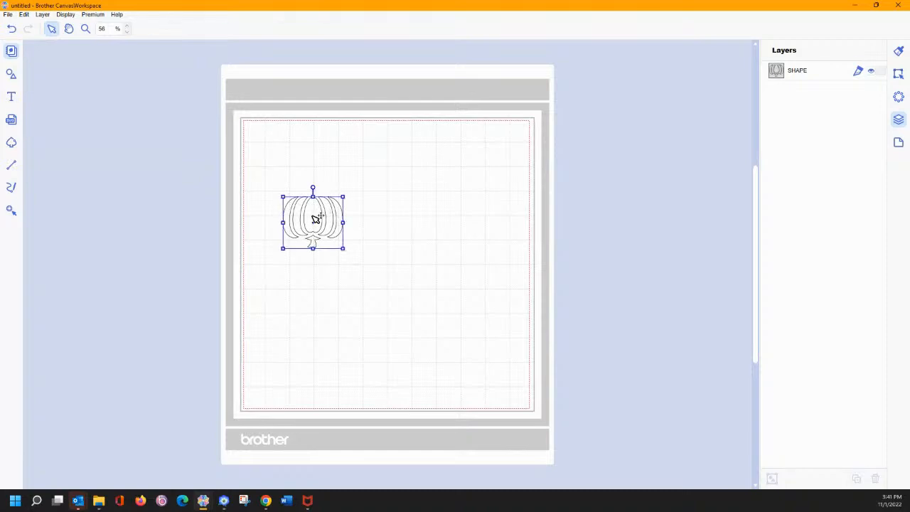
{"action": "left_click_drag", "start_coordinate": [312, 185], "coordinate": [309, 289]}
{"action": "left_click_drag", "start_coordinate": [318, 235], "coordinate": [467, 312]}
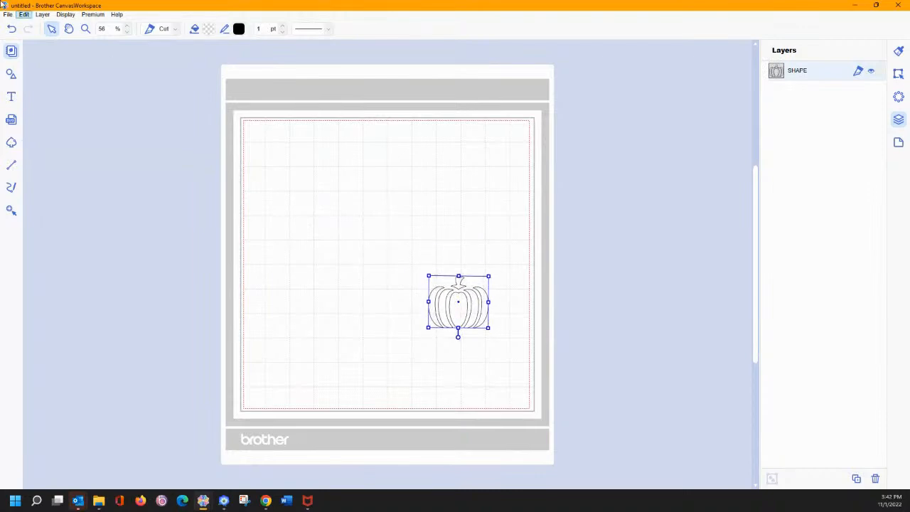
Insert a plain square in the upper left area of the mat and place the pumpkin at its centre
{"action": "left_click", "coordinate": [10, 73]}
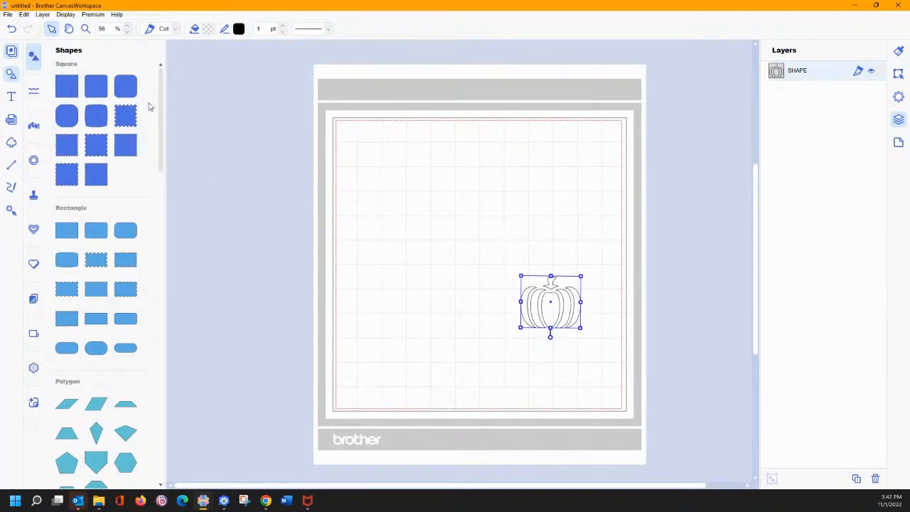
{"action": "left_click", "coordinate": [67, 86]}
{"action": "left_click_drag", "start_coordinate": [412, 168], "coordinate": [452, 195]}
{"action": "left_click", "coordinate": [558, 314]}
{"action": "left_click_drag", "start_coordinate": [557, 314], "coordinate": [432, 204]}
Arrange the pumpkin in front of the square in the layer order, and deselect both shapes
{"action": "right_click", "coordinate": [431, 204]}
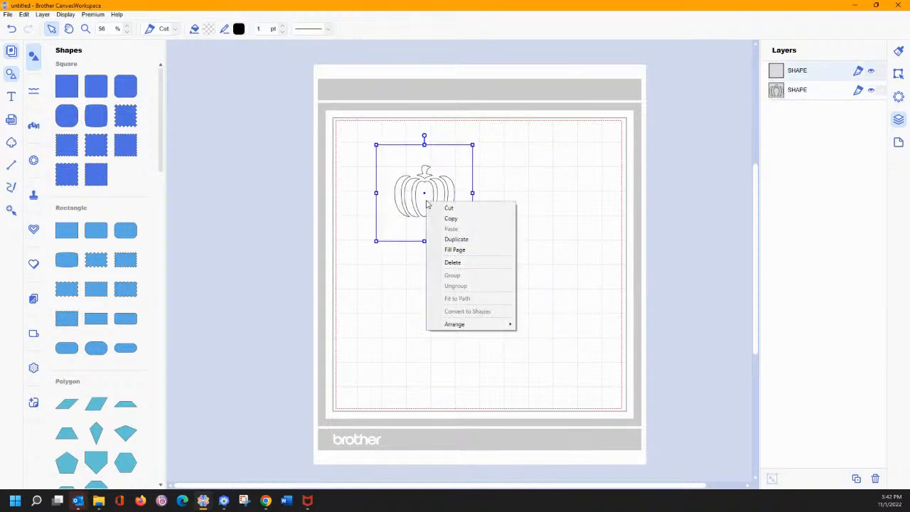
{"action": "left_click", "coordinate": [428, 246]}
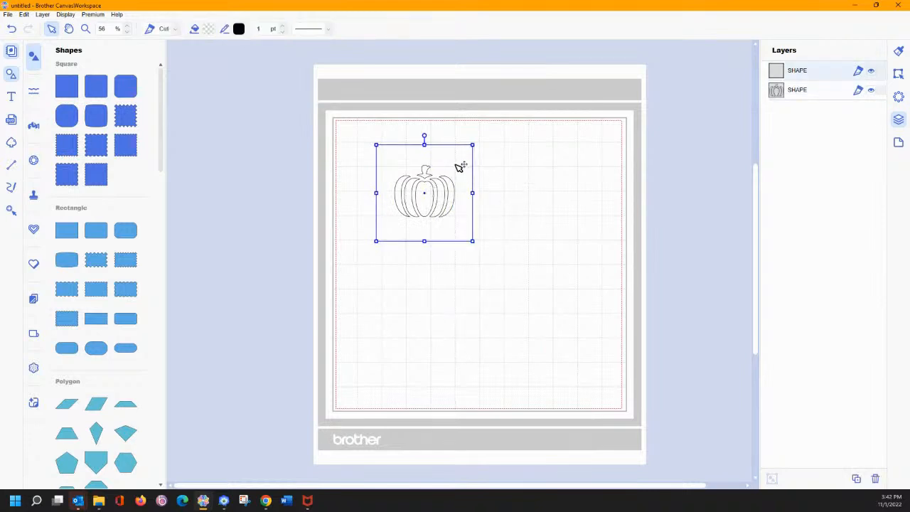
{"action": "left_click_drag", "start_coordinate": [784, 91], "coordinate": [768, 66]}
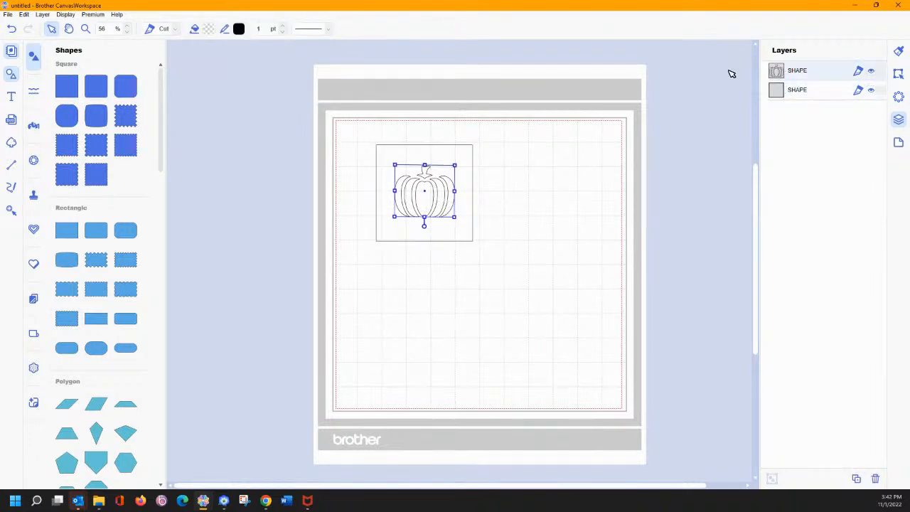
{"action": "left_click", "coordinate": [426, 190]}
{"action": "right_click", "coordinate": [428, 193]}
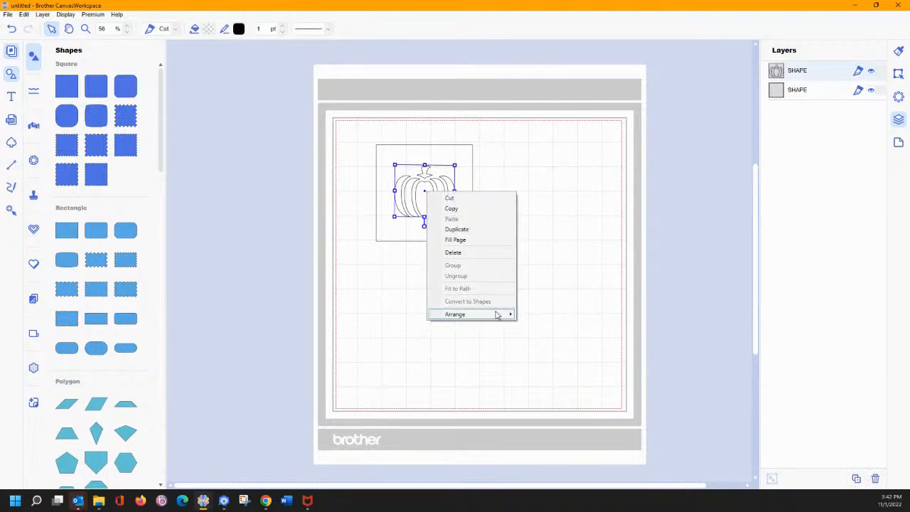
{"action": "mouse_move", "coordinate": [498, 314]}
{"action": "left_click", "coordinate": [540, 316]}
{"action": "left_click", "coordinate": [509, 203]}
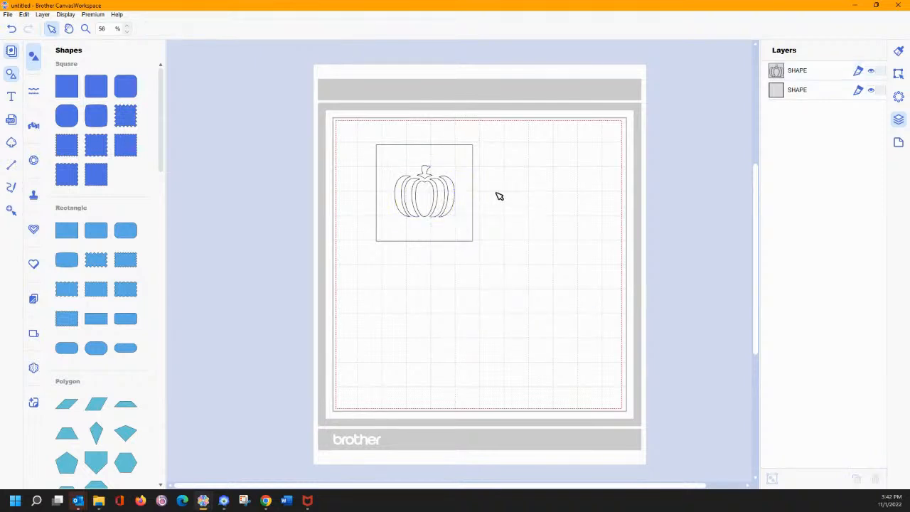
{"action": "left_click_drag", "start_coordinate": [350, 127], "coordinate": [513, 269]}
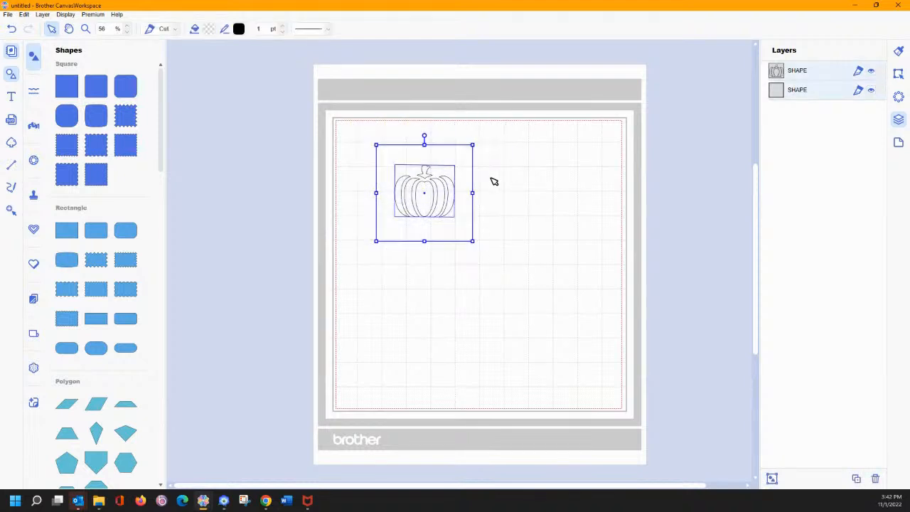
{"action": "left_click", "coordinate": [571, 181]}
Set the square's fill color to olive green #6E7E00
{"action": "left_click", "coordinate": [473, 163]}
{"action": "left_click", "coordinate": [900, 54]}
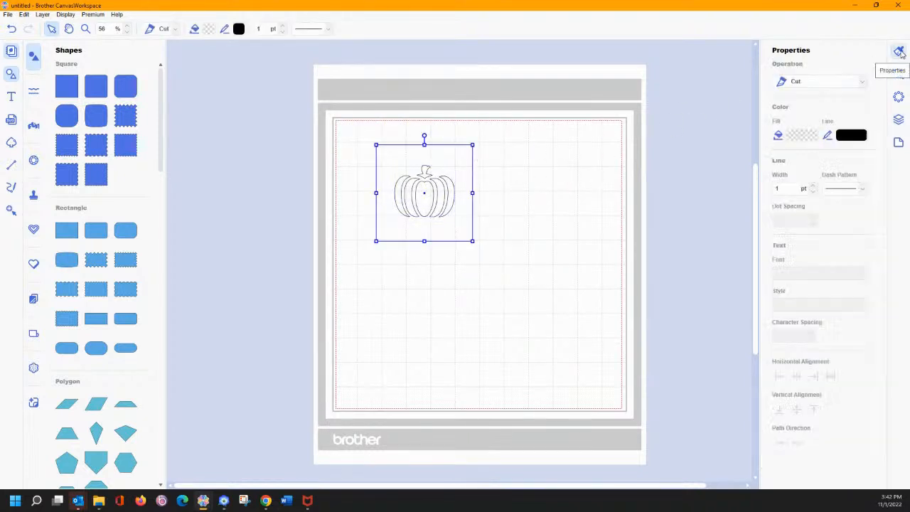
{"action": "left_click", "coordinate": [803, 136]}
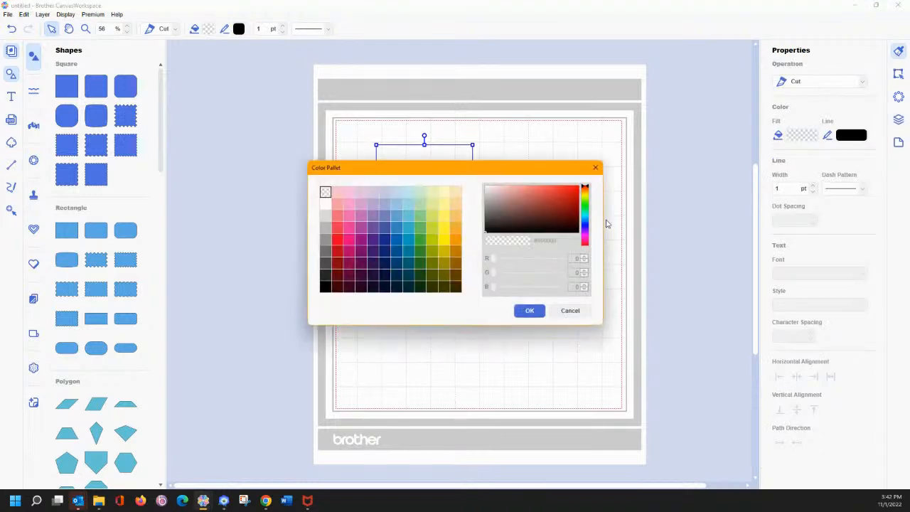
{"action": "left_click", "coordinate": [452, 216]}
{"action": "left_click", "coordinate": [435, 265]}
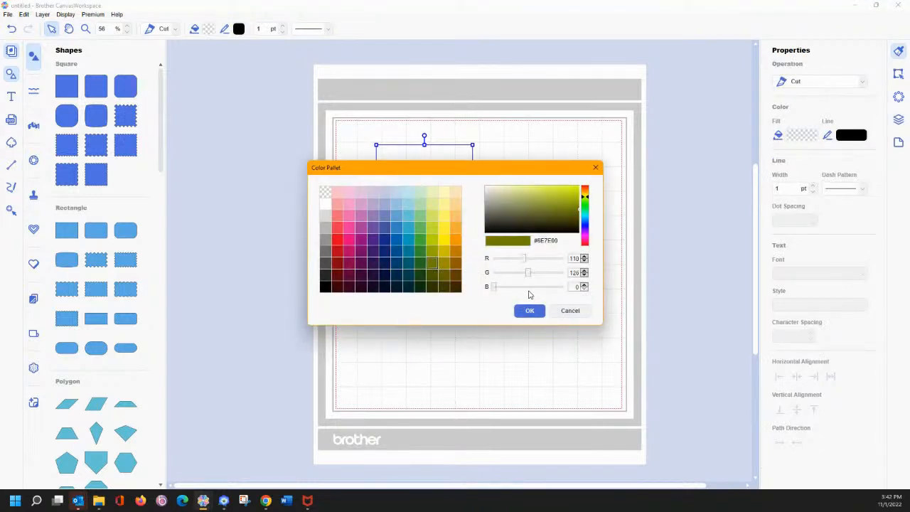
{"action": "left_click", "coordinate": [530, 311]}
{"action": "left_click", "coordinate": [489, 191]}
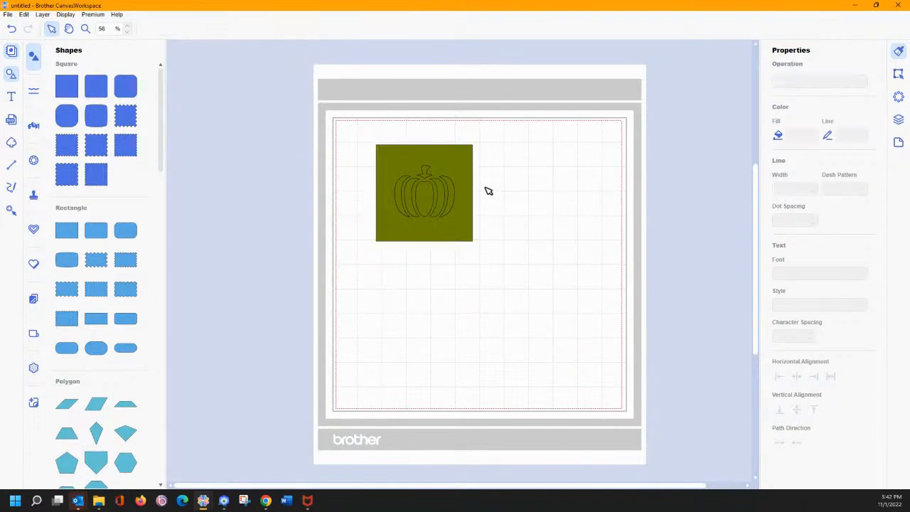
Set the pumpkin's fill color to orange #F5AD33
{"action": "left_click", "coordinate": [430, 189]}
{"action": "left_click", "coordinate": [806, 134]}
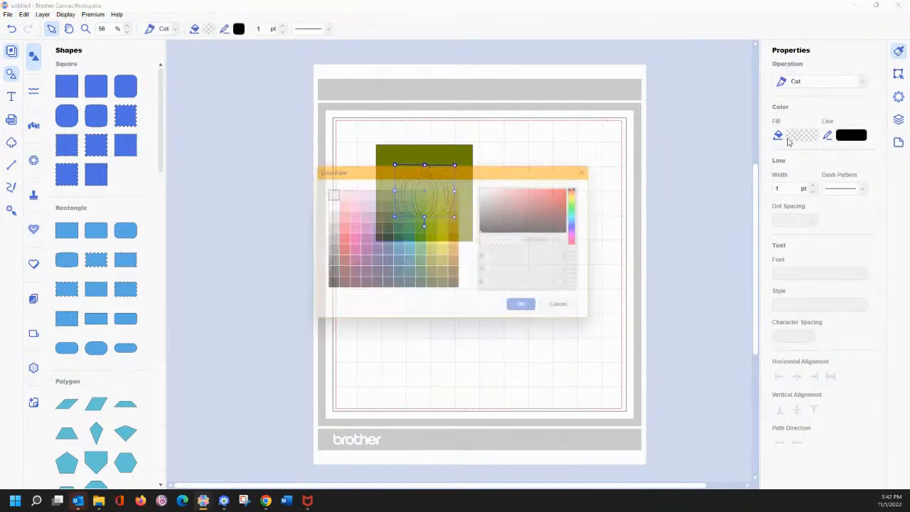
{"action": "left_click", "coordinate": [459, 229]}
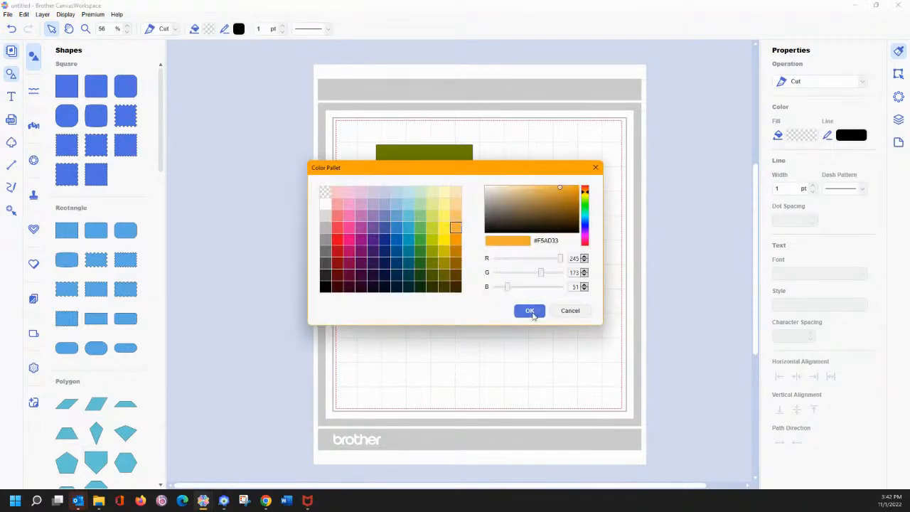
{"action": "left_click", "coordinate": [530, 311]}
{"action": "left_click", "coordinate": [516, 214]}
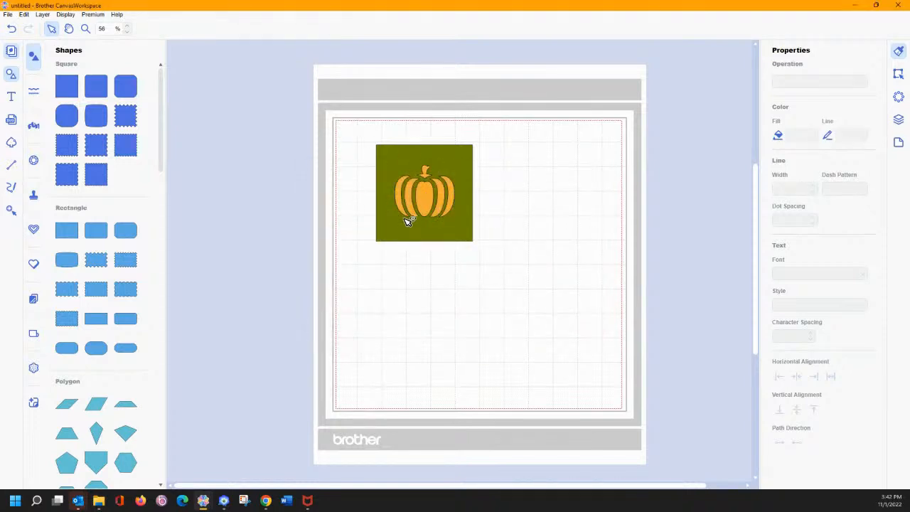
Subtract the pumpkin from the square, and move the resulting shape to about X 84 mm, Y 83 mm
{"action": "left_click_drag", "start_coordinate": [360, 126], "coordinate": [513, 268]}
{"action": "left_click", "coordinate": [898, 74]}
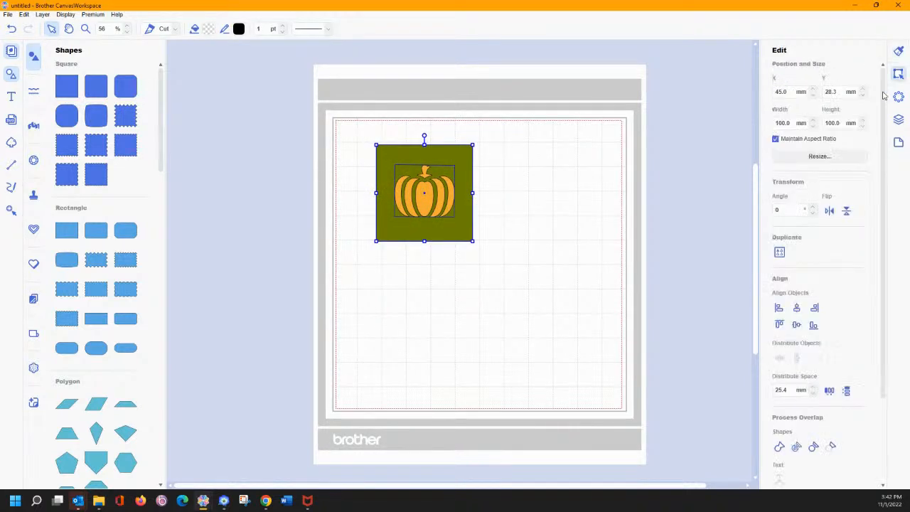
{"action": "left_click", "coordinate": [830, 446]}
{"action": "left_click", "coordinate": [510, 270]}
{"action": "left_click_drag", "start_coordinate": [455, 239], "coordinate": [495, 294]}
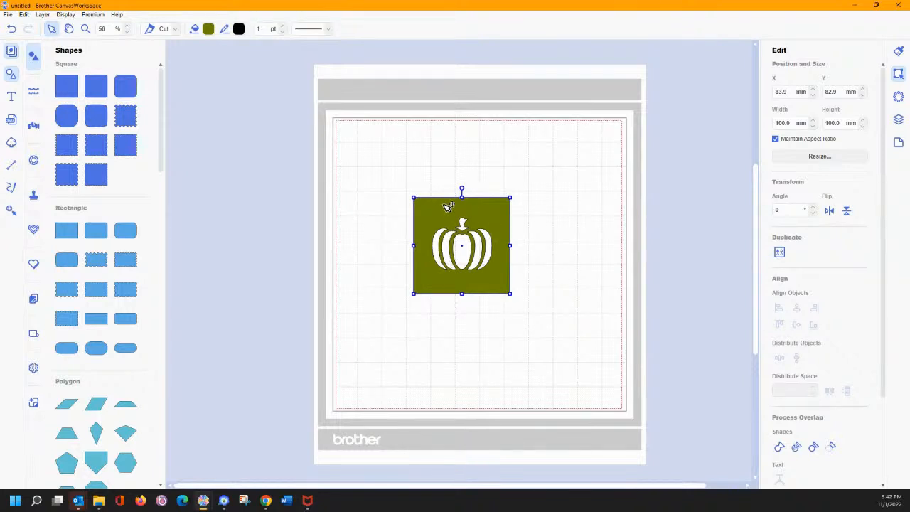
Show the project's layers and delete the green square with the pumpkin cutout
{"action": "left_click", "coordinate": [898, 119]}
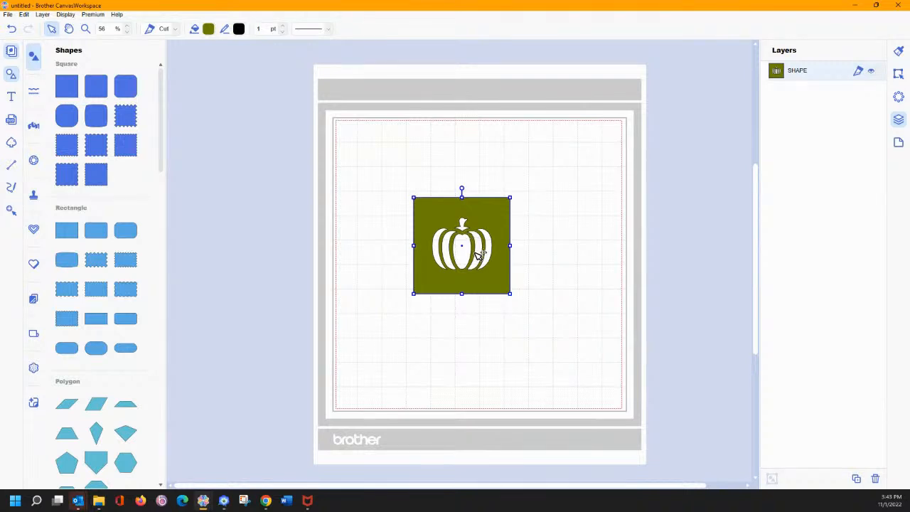
{"action": "left_click_drag", "start_coordinate": [391, 172], "coordinate": [539, 314]}
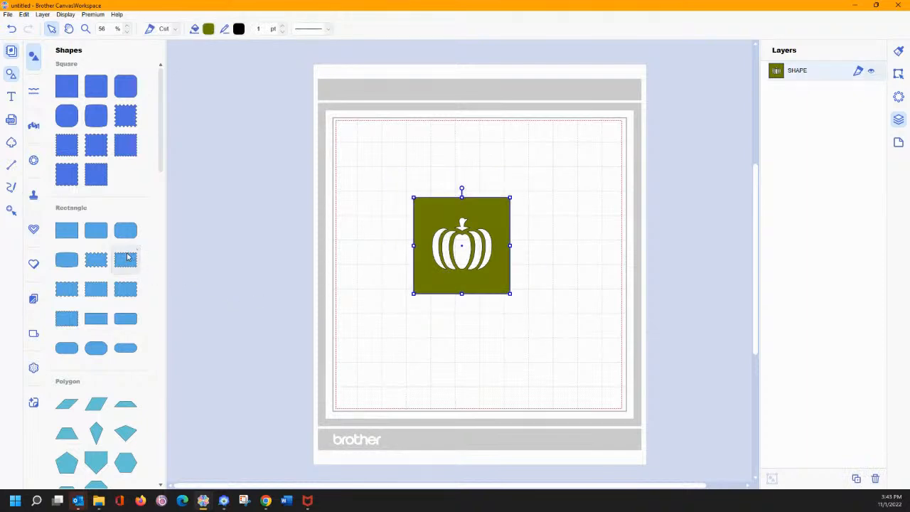
{"action": "key", "text": "Delete"}
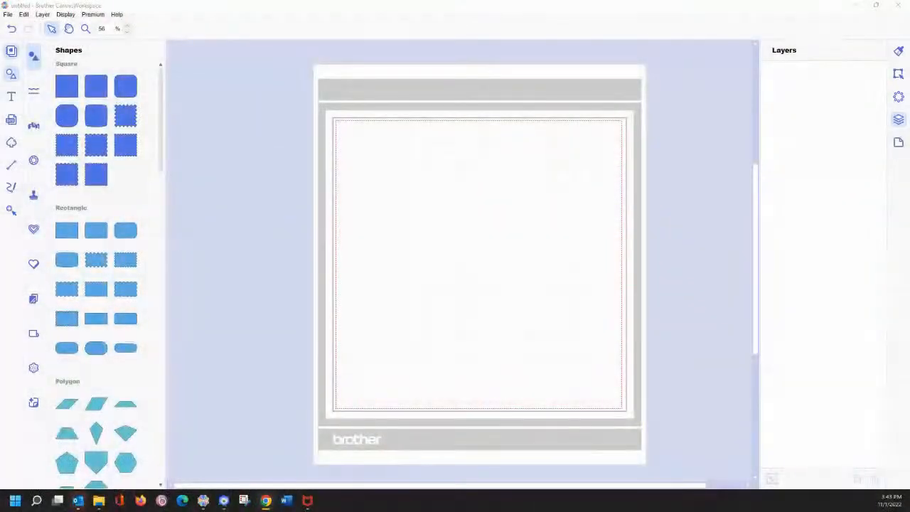
Switch to Layout & Editing, add a letter T as text in Block 05, and enlarge it to about 75 mm high
{"action": "left_click", "coordinate": [224, 500]}
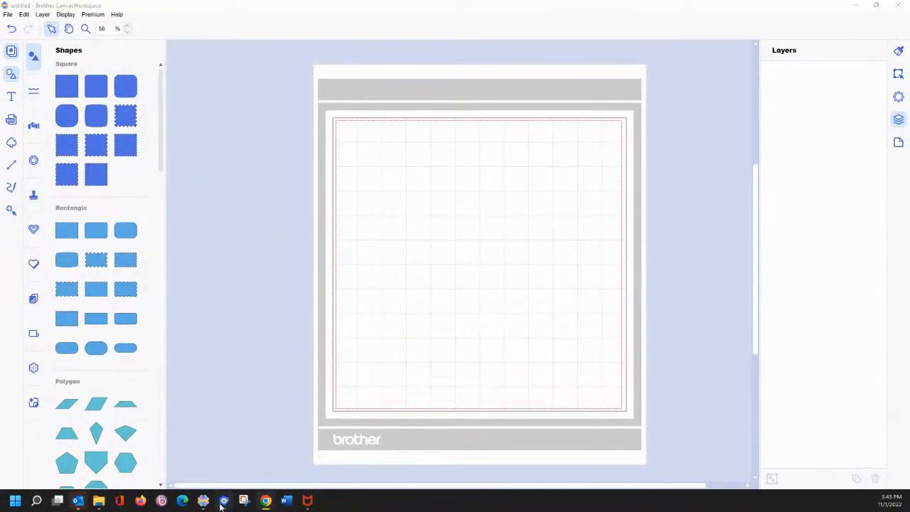
{"action": "left_click", "coordinate": [123, 42]}
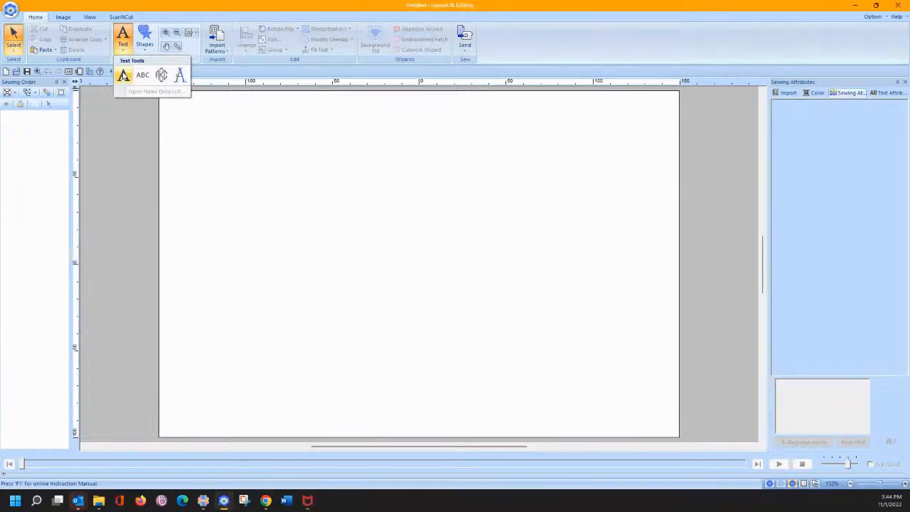
{"action": "left_click", "coordinate": [124, 75]}
{"action": "left_click", "coordinate": [258, 248]}
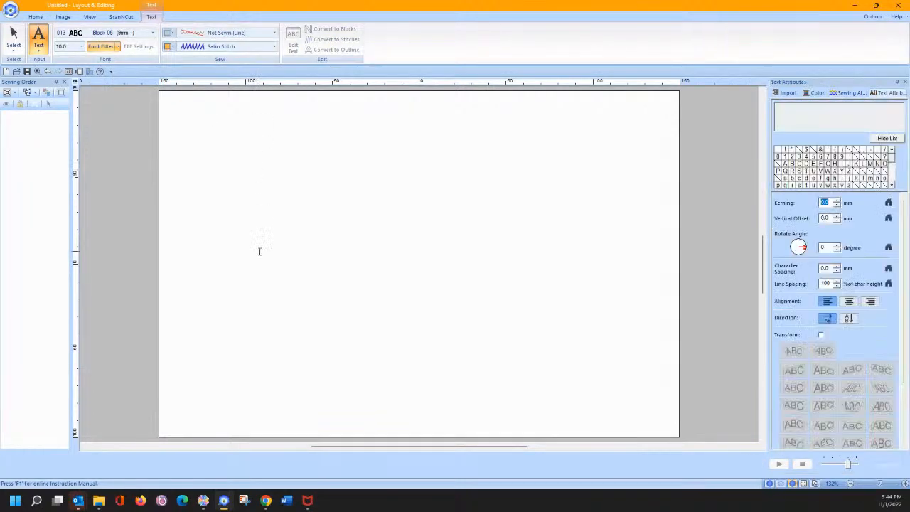
{"action": "key", "text": "Return"}
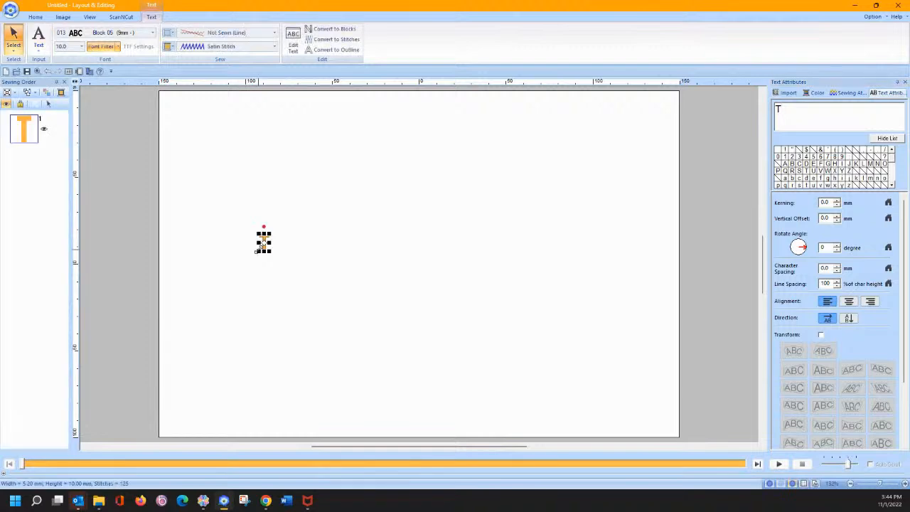
{"action": "left_click_drag", "start_coordinate": [378, 338], "coordinate": [376, 349]}
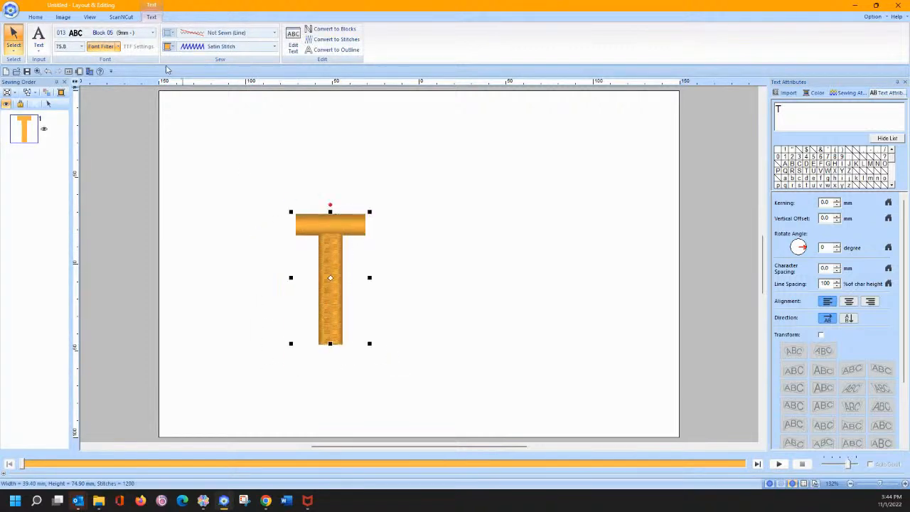
Set the letter T's outline to Zigzag Stitch and its region to Not Sewn
{"action": "left_click", "coordinate": [208, 33]}
{"action": "left_click", "coordinate": [206, 54]}
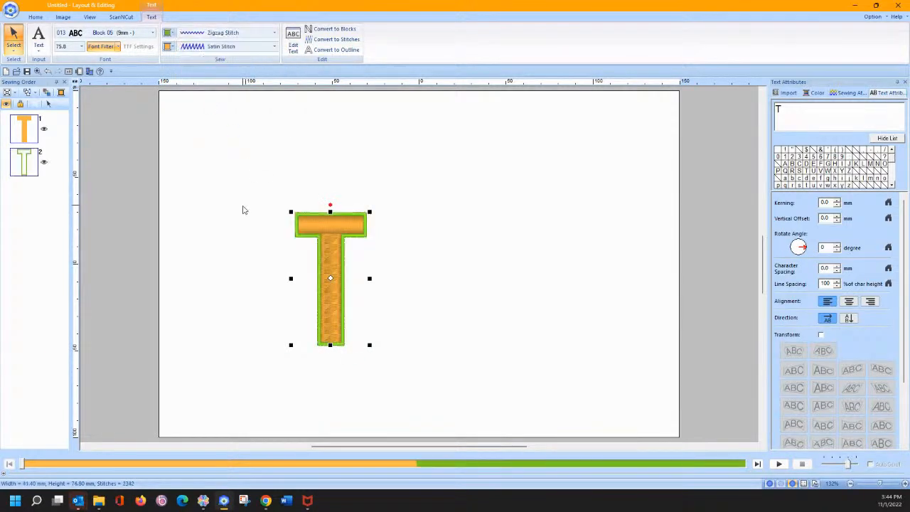
{"action": "left_click", "coordinate": [238, 47]}
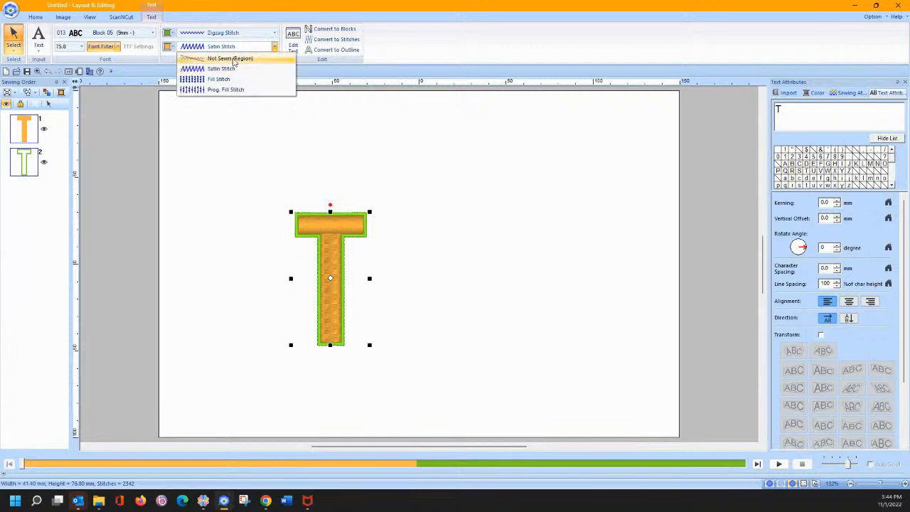
{"action": "left_click", "coordinate": [223, 56]}
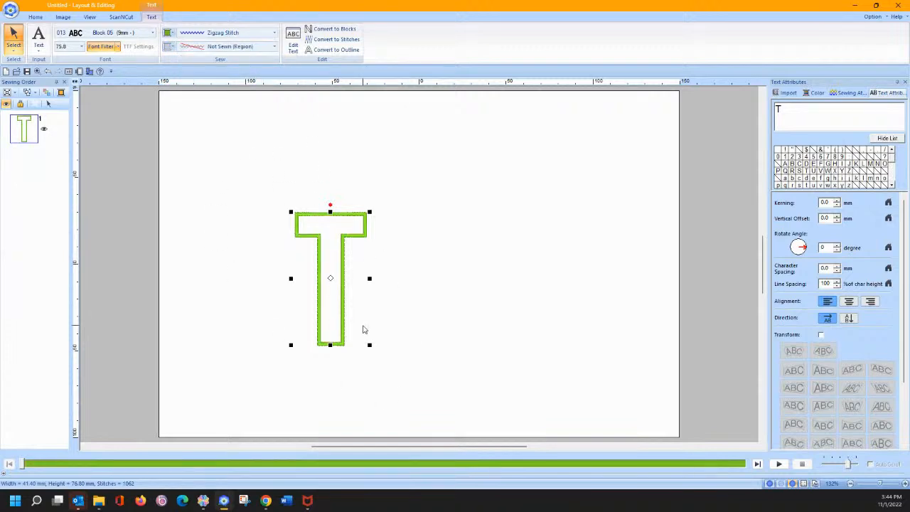
Try a 7.5 mm zigzag width on the letter T's outline, and undo the change
{"action": "left_click", "coordinate": [839, 94]}
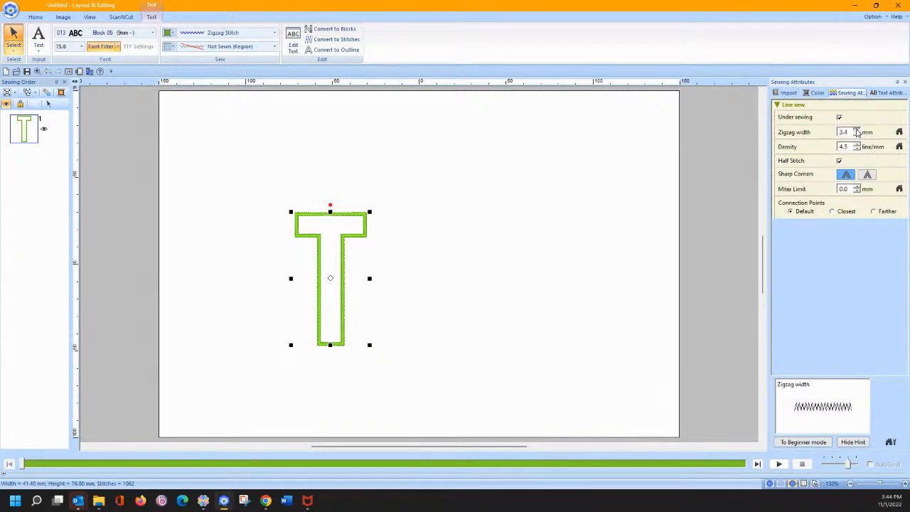
{"action": "left_click", "coordinate": [857, 130]}
{"action": "key", "text": "Return"}
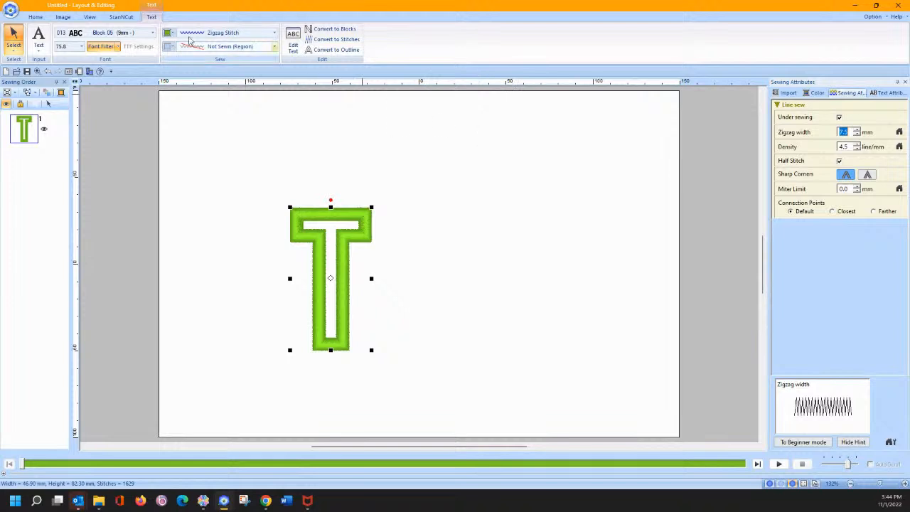
{"action": "left_click", "coordinate": [48, 72]}
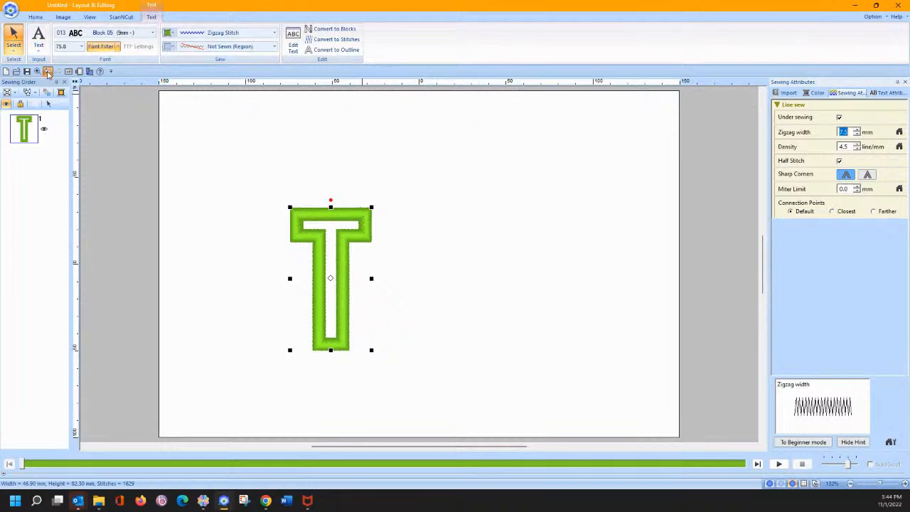
Set the letter T's region sewing to Satin Stitch
{"action": "left_click", "coordinate": [150, 17]}
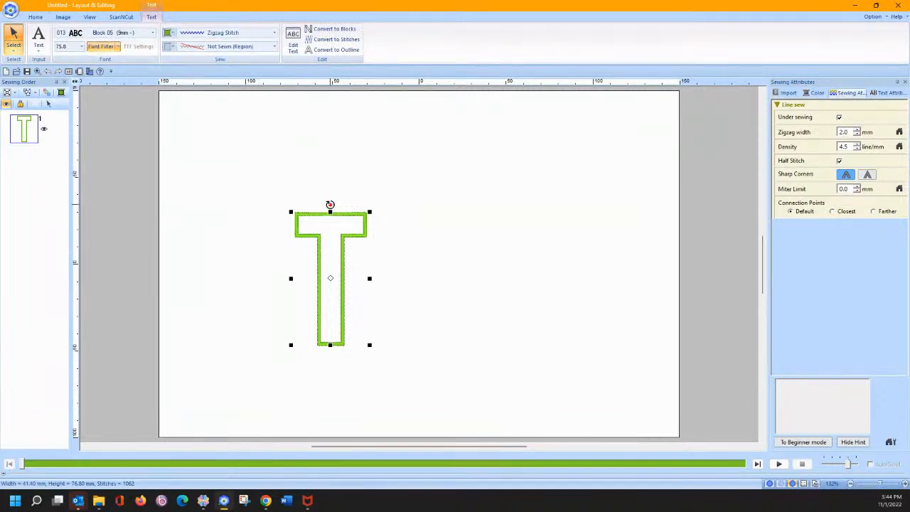
{"action": "left_click", "coordinate": [224, 47]}
{"action": "left_click", "coordinate": [221, 69]}
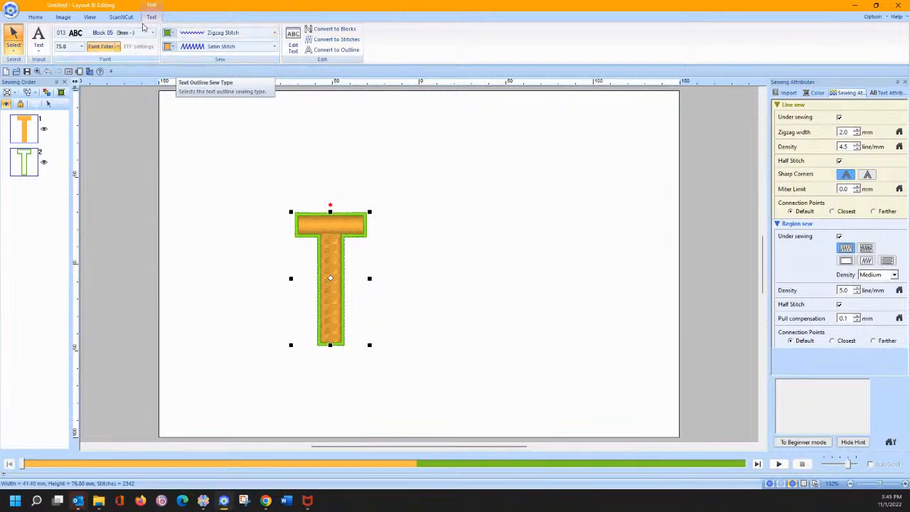
Set the zigzag width of the letter T's outline to 5.5 mm
{"action": "left_click", "coordinate": [35, 17]}
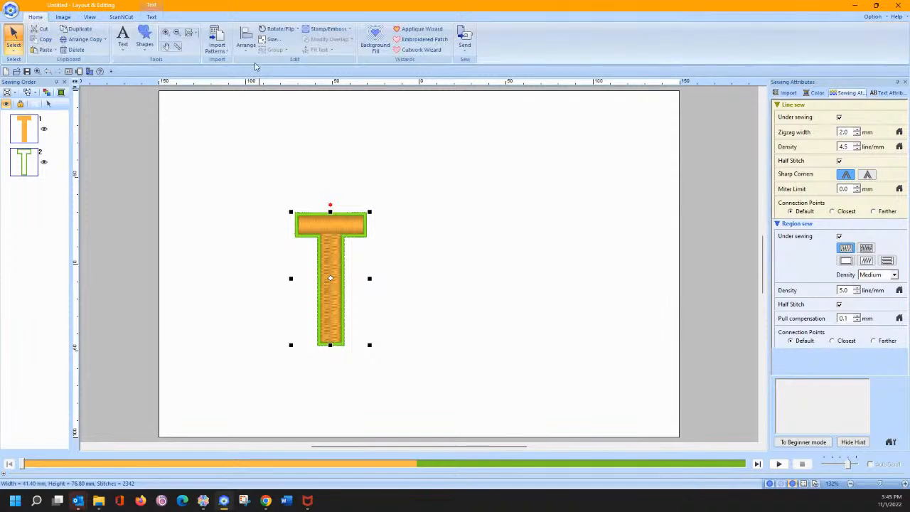
{"action": "left_click", "coordinate": [165, 33]}
{"action": "left_click_drag", "start_coordinate": [393, 327], "coordinate": [388, 320]}
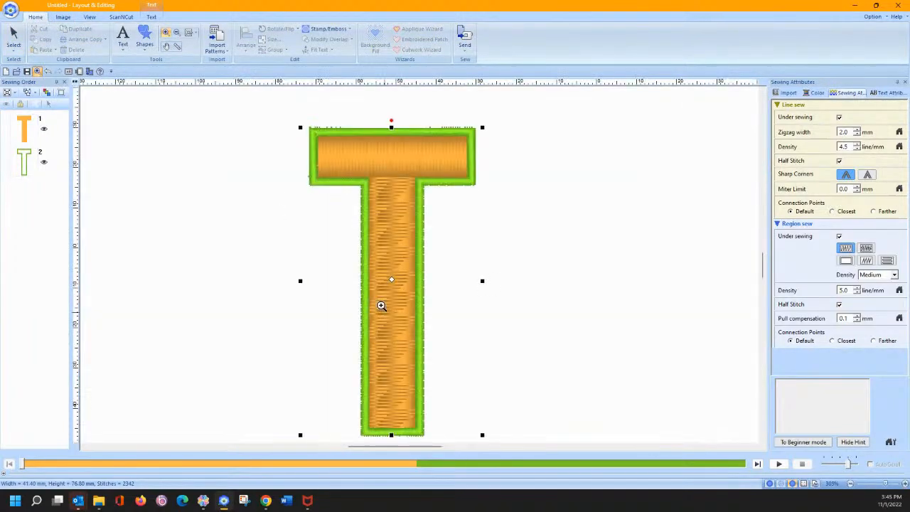
{"action": "left_click_drag", "start_coordinate": [290, 113], "coordinate": [492, 236]}
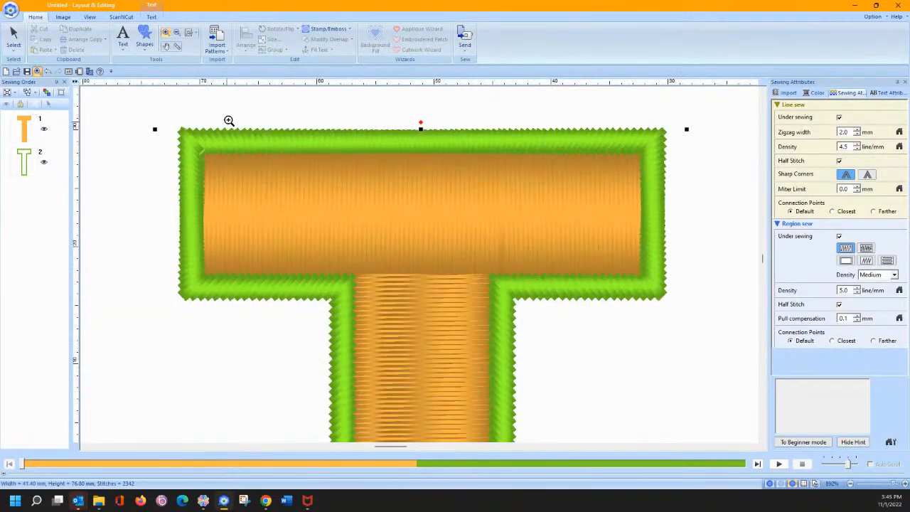
{"action": "key", "text": "Escape"}
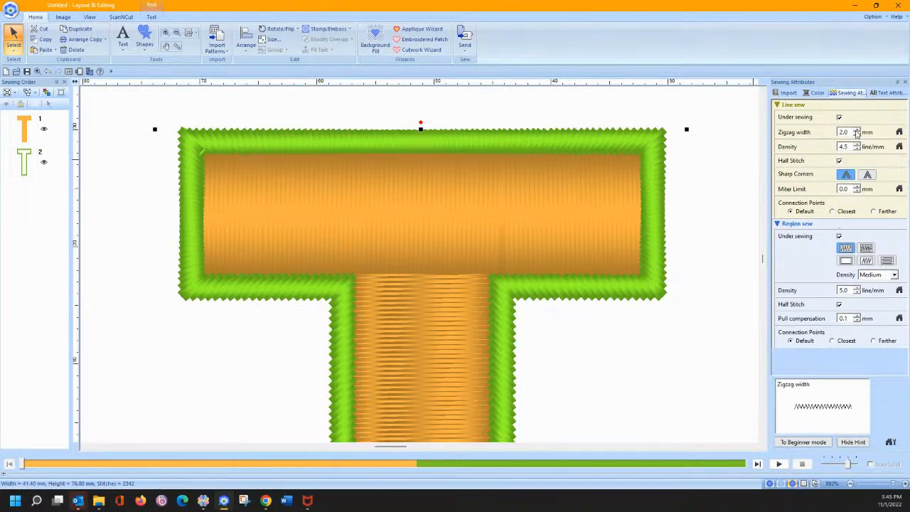
{"action": "left_click", "coordinate": [857, 129]}
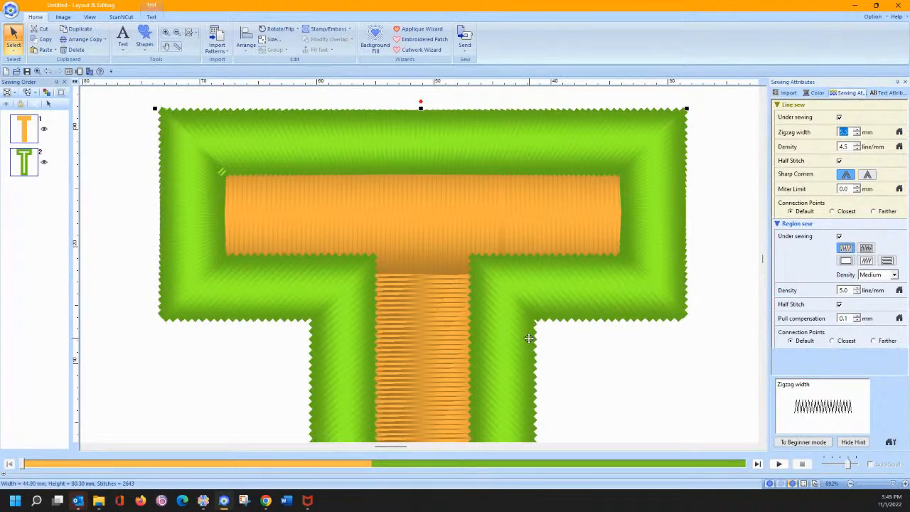
Try an outline density of 5.0 line/mm with the Realistic View Settings open, and reset the density to its default
{"action": "left_click", "coordinate": [857, 144]}
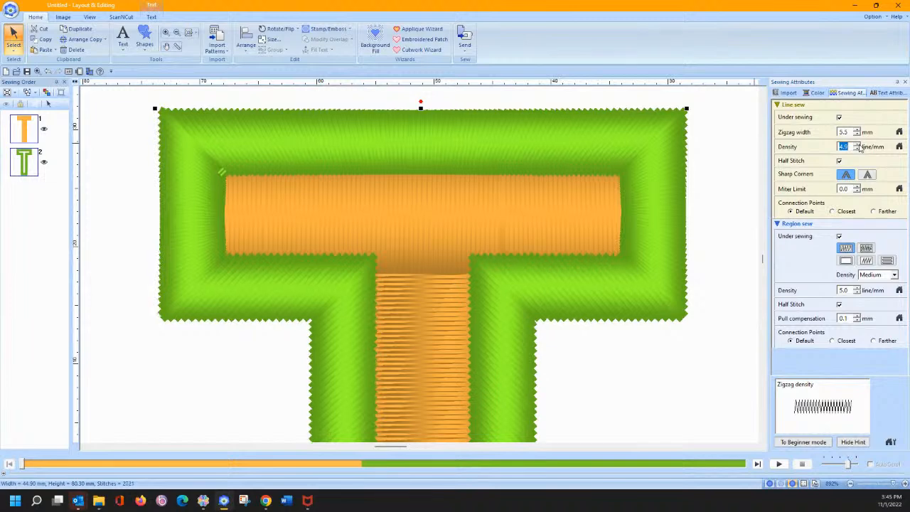
{"action": "left_click", "coordinate": [857, 144]}
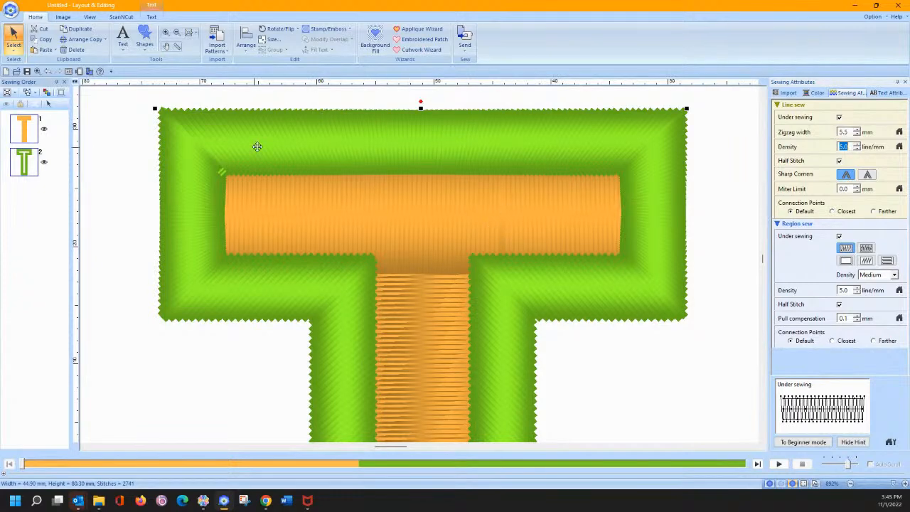
{"action": "left_click", "coordinate": [90, 18]}
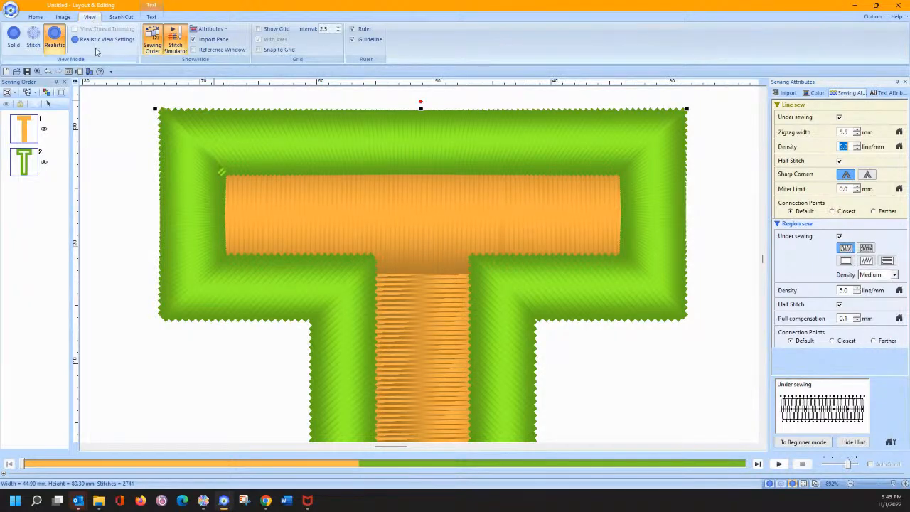
{"action": "left_click", "coordinate": [102, 39]}
{"action": "left_click_drag", "start_coordinate": [45, 8], "coordinate": [99, 85]}
{"action": "left_click", "coordinate": [79, 158]}
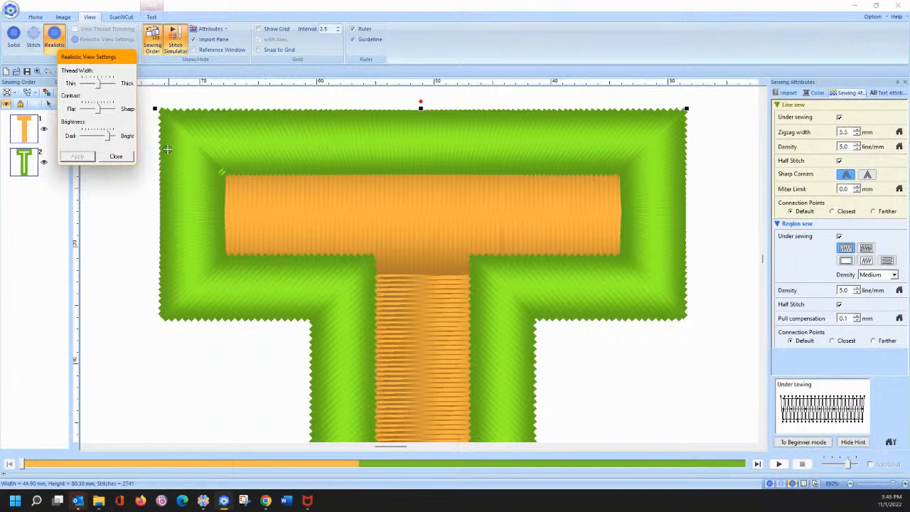
{"action": "left_click", "coordinate": [898, 146]}
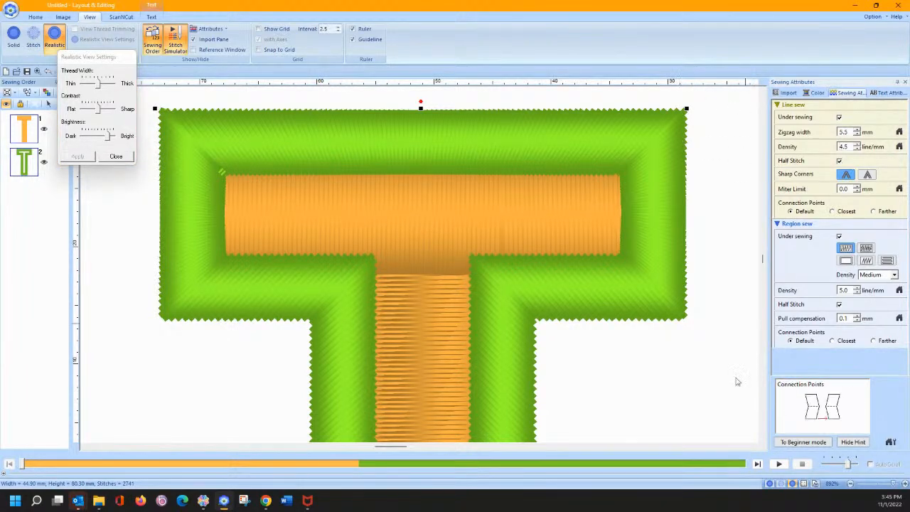
Compare the letter T in the stitch and realistic views, ending in the stitch view
{"action": "left_click", "coordinate": [781, 483]}
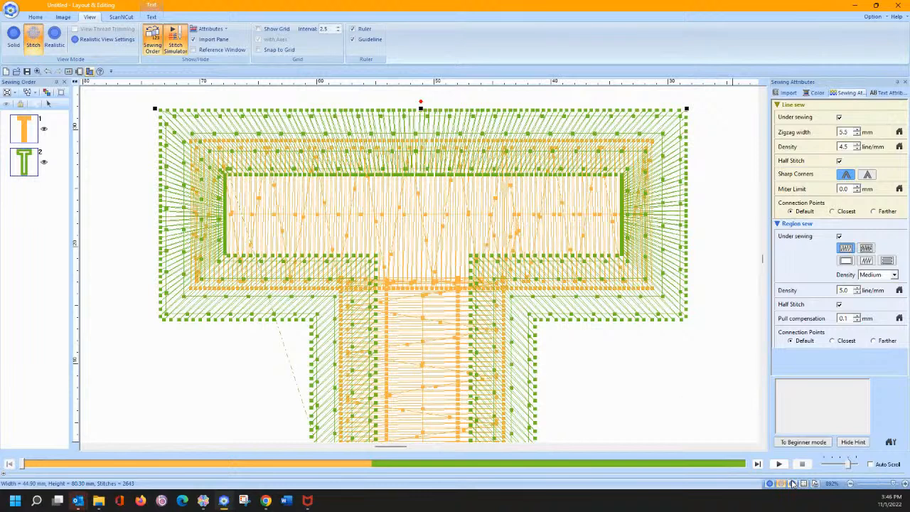
{"action": "left_click", "coordinate": [792, 484]}
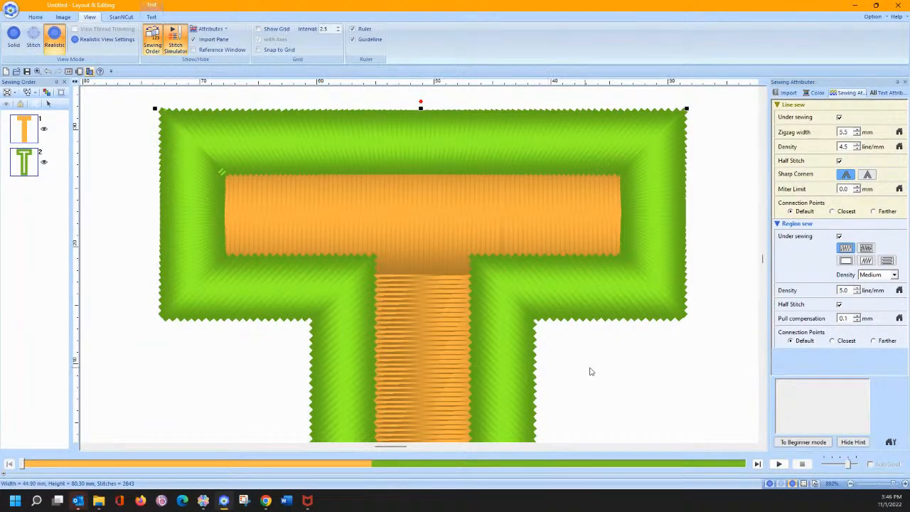
{"action": "left_click", "coordinate": [781, 483]}
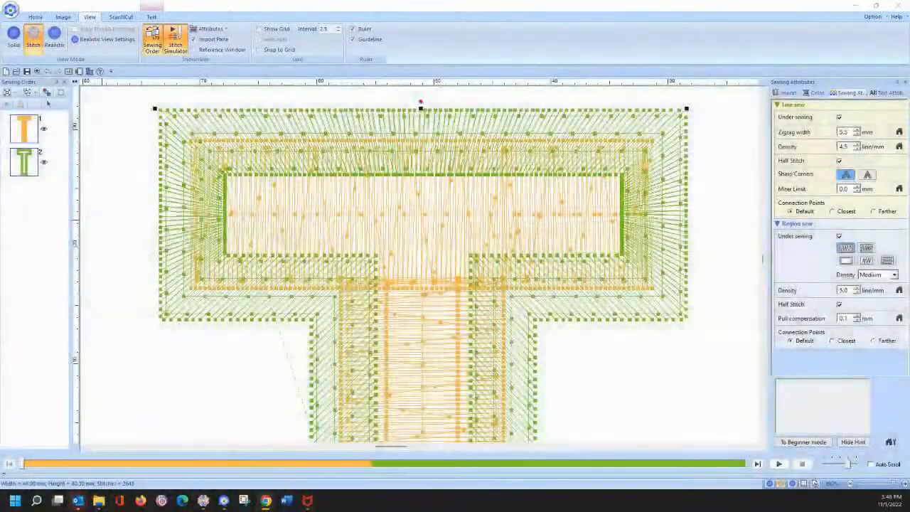
Change the letter T's font to Brussels Demi Outline
{"action": "left_click", "coordinate": [35, 17]}
{"action": "left_click", "coordinate": [125, 47]}
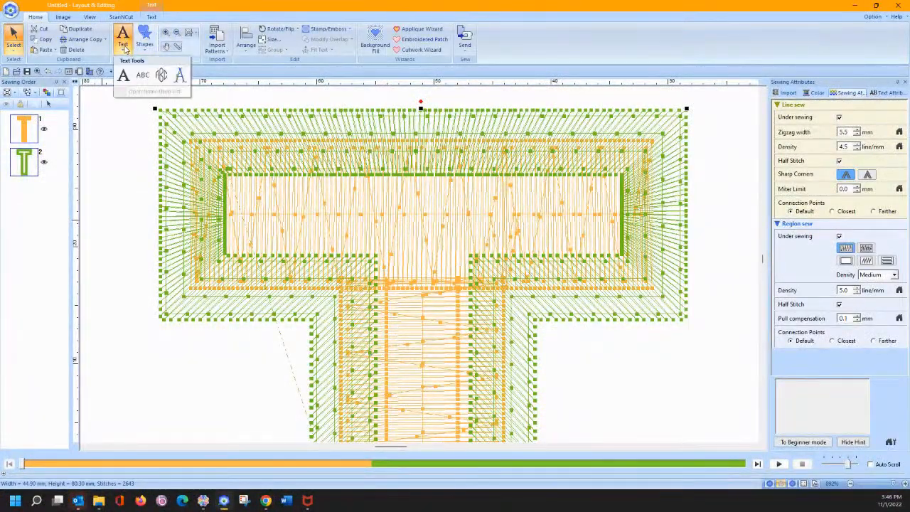
{"action": "left_click", "coordinate": [152, 17]}
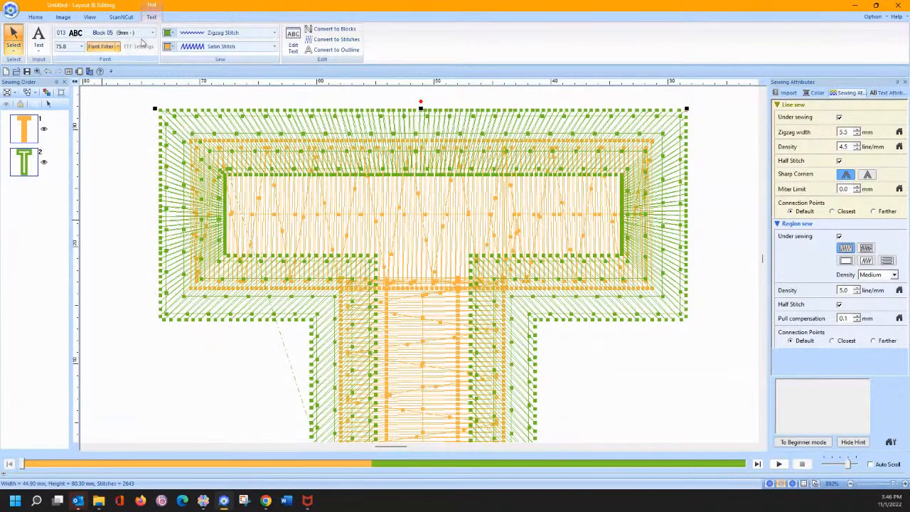
{"action": "left_click", "coordinate": [152, 33]}
{"action": "scroll", "coordinate": [130, 139], "scroll_direction": "down", "scroll_amount": 5}
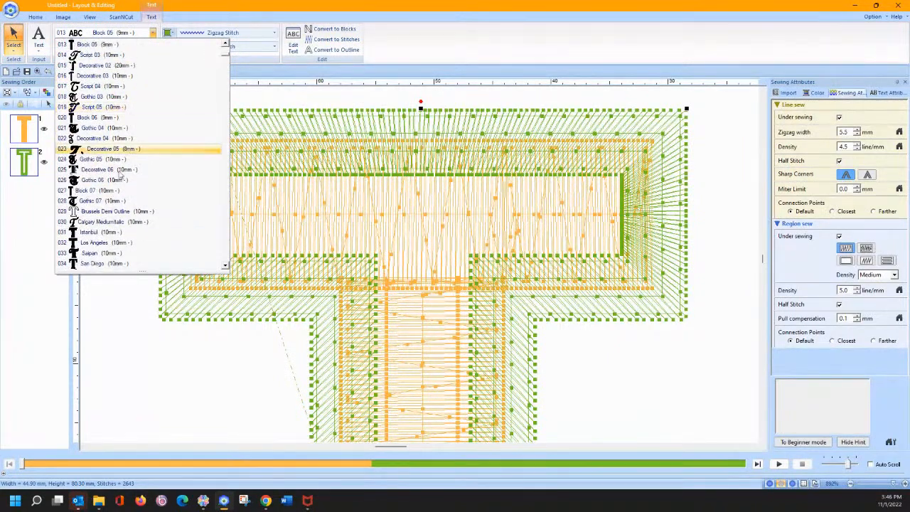
{"action": "left_click", "coordinate": [113, 211]}
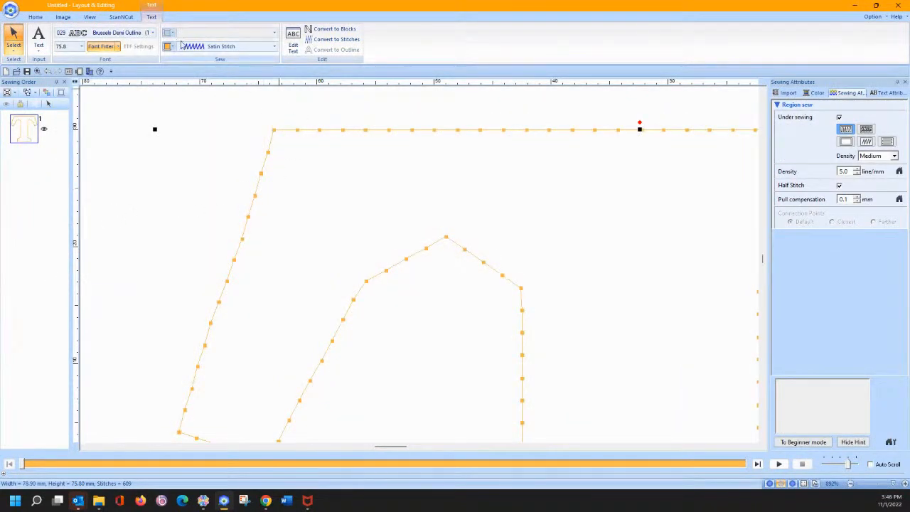
{"action": "left_click", "coordinate": [35, 17]}
{"action": "left_click", "coordinate": [189, 33]}
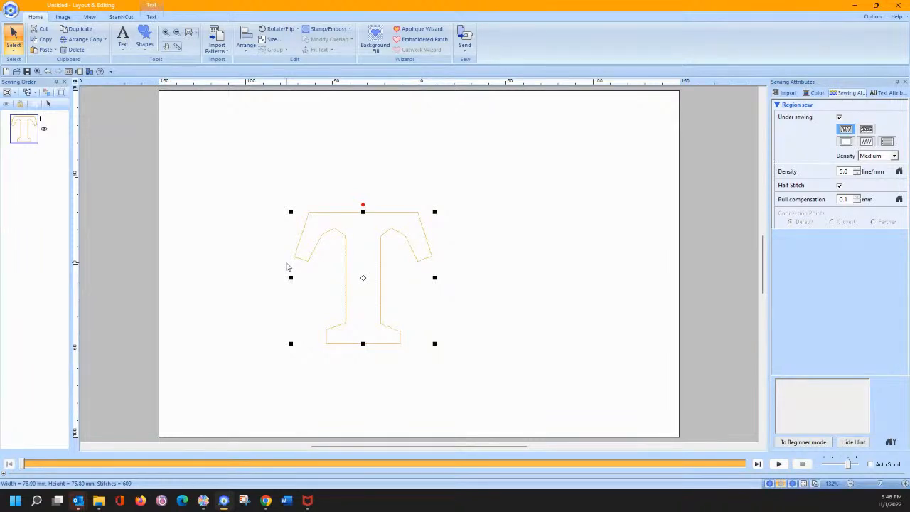
{"action": "left_click", "coordinate": [151, 16]}
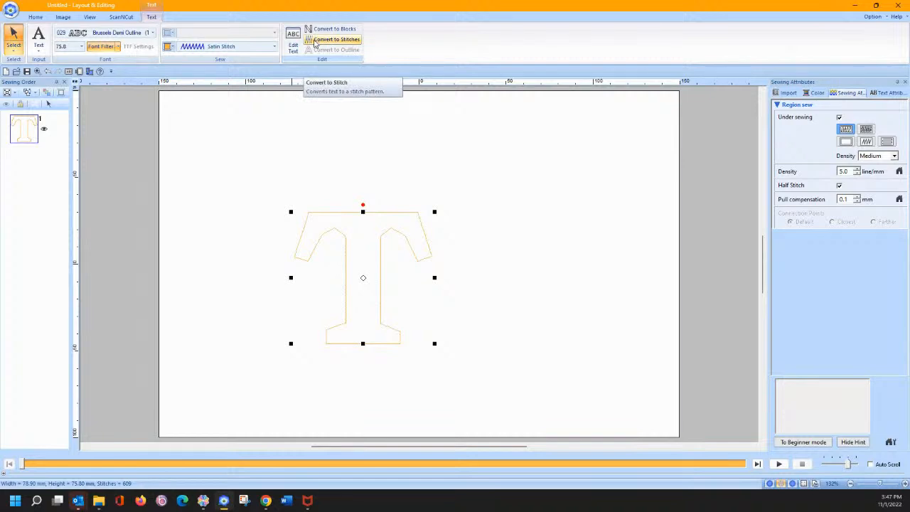
{"action": "left_click", "coordinate": [315, 40]}
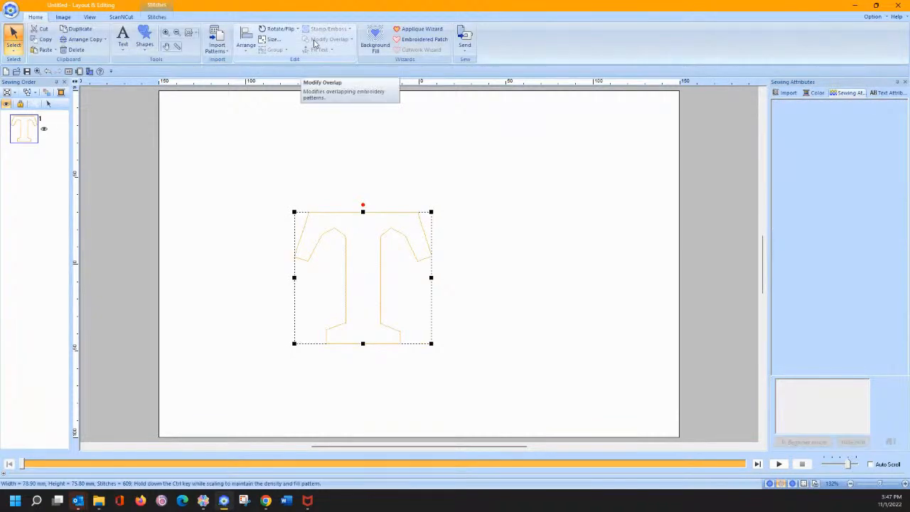
{"action": "left_click", "coordinate": [48, 71]}
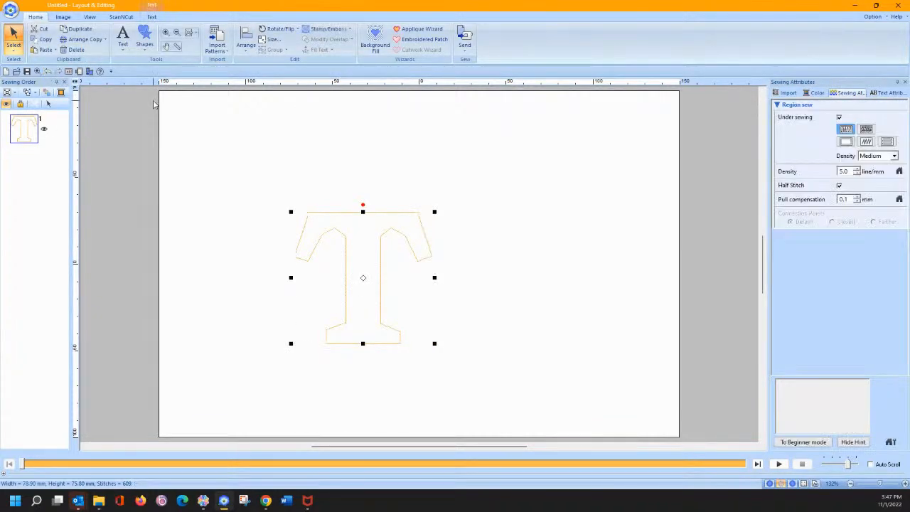
Convert the Brussels Demi Outline letter T to stitches, and convert those stitches to an outline shape
{"action": "left_click", "coordinate": [154, 17]}
{"action": "left_click", "coordinate": [323, 39]}
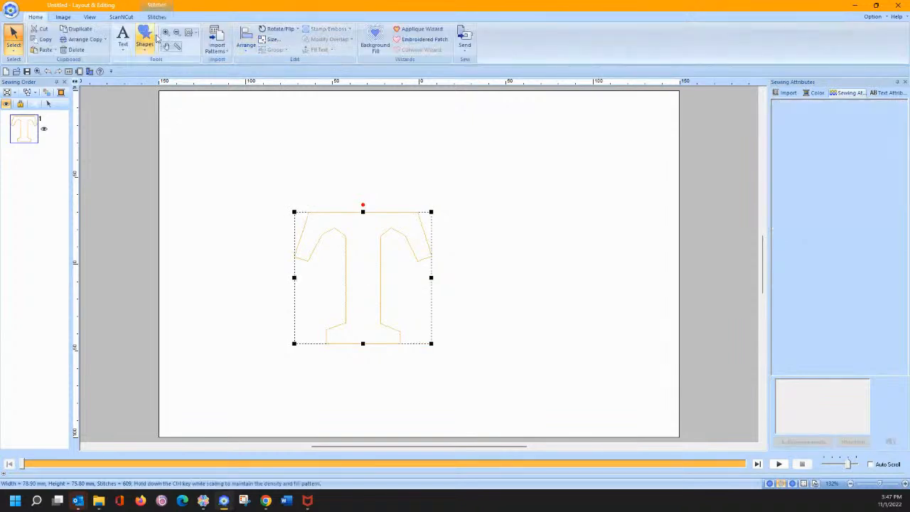
{"action": "left_click", "coordinate": [152, 17]}
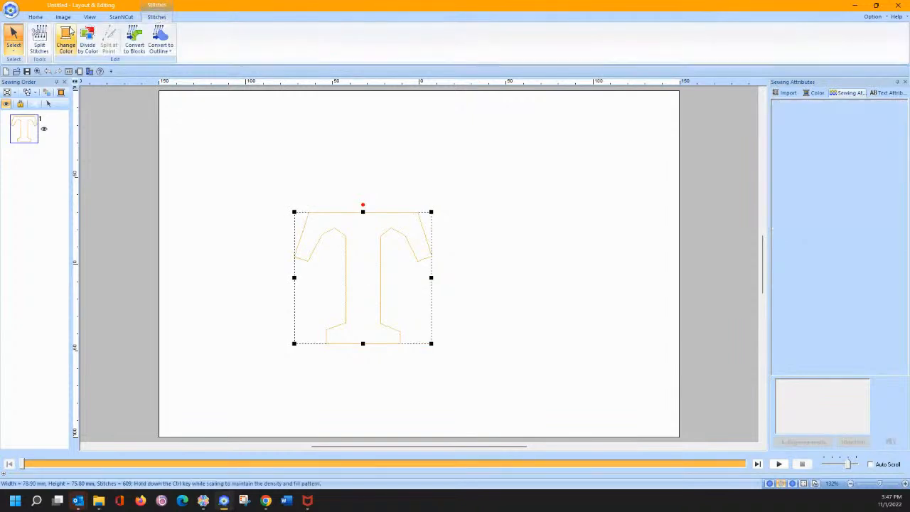
{"action": "left_click", "coordinate": [145, 48]}
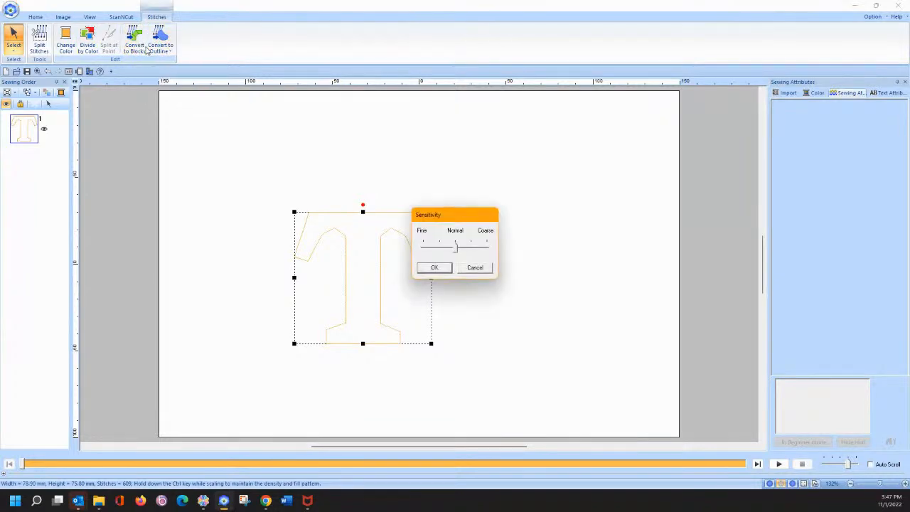
{"action": "left_click", "coordinate": [475, 266]}
{"action": "left_click", "coordinate": [160, 44]}
{"action": "left_click", "coordinate": [164, 70]}
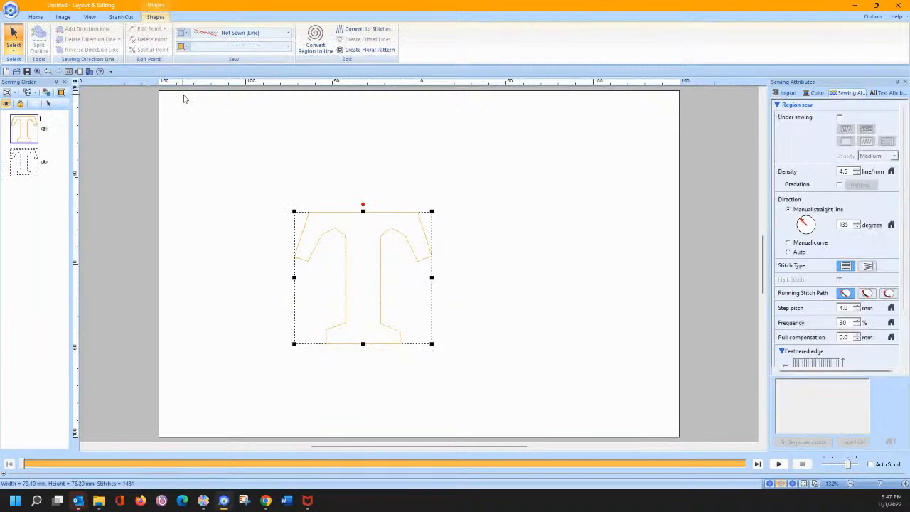
Set the converted T shape's line to Zigzag Stitch, and delete the first two T objects in the sewing order
{"action": "left_click", "coordinate": [242, 34]}
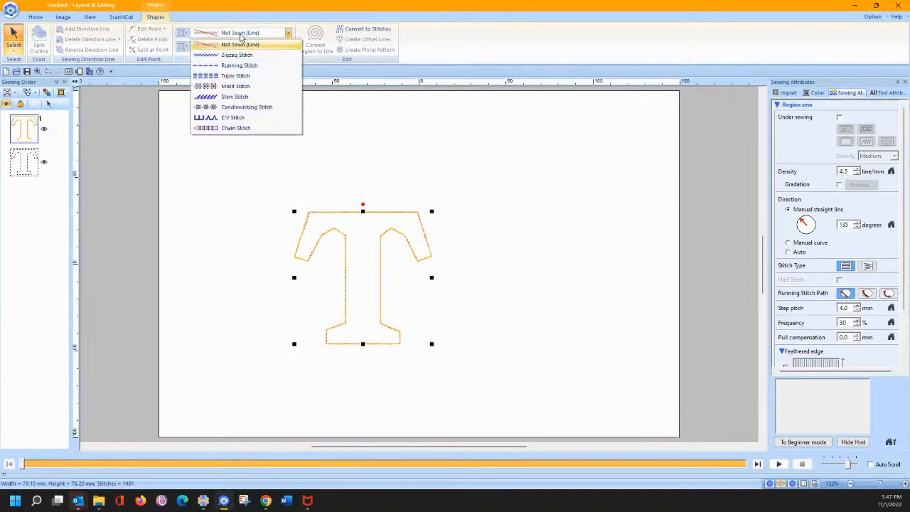
{"action": "left_click", "coordinate": [237, 55]}
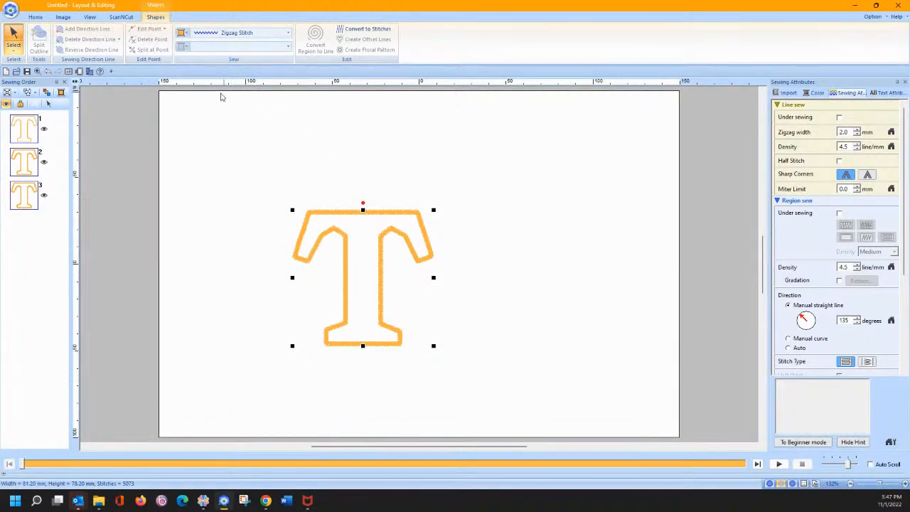
{"action": "left_click", "coordinate": [59, 149]}
{"action": "left_click", "coordinate": [23, 129]}
{"action": "left_click", "coordinate": [24, 162], "text": "shift"}
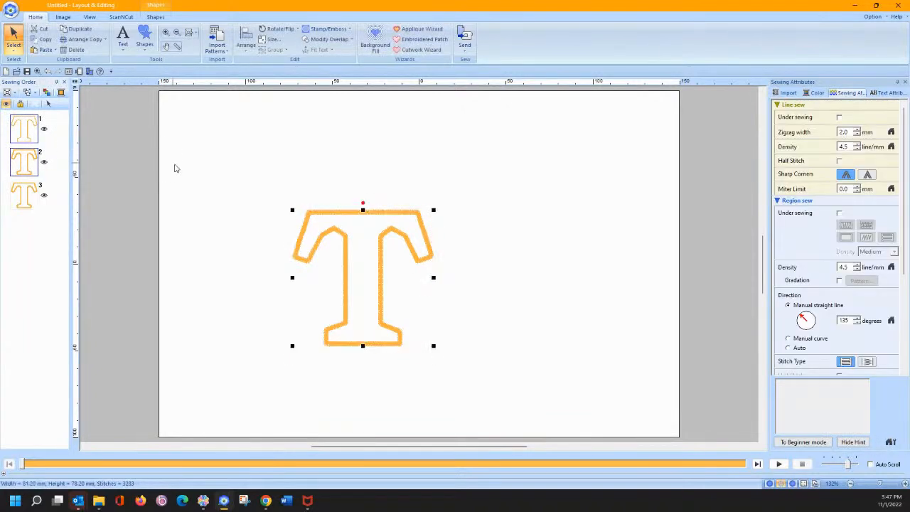
{"action": "key", "text": "Delete"}
Select the remaining T outline and examine its zigzag stitches up close
{"action": "left_click", "coordinate": [313, 221]}
{"action": "left_click", "coordinate": [166, 37]}
{"action": "left_click_drag", "start_coordinate": [210, 169], "coordinate": [439, 361]}
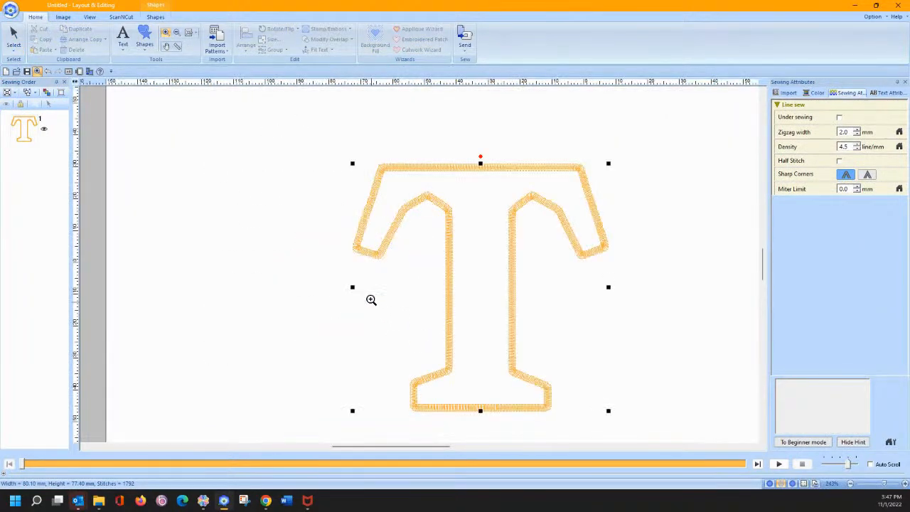
{"action": "left_click_drag", "start_coordinate": [356, 141], "coordinate": [639, 405]}
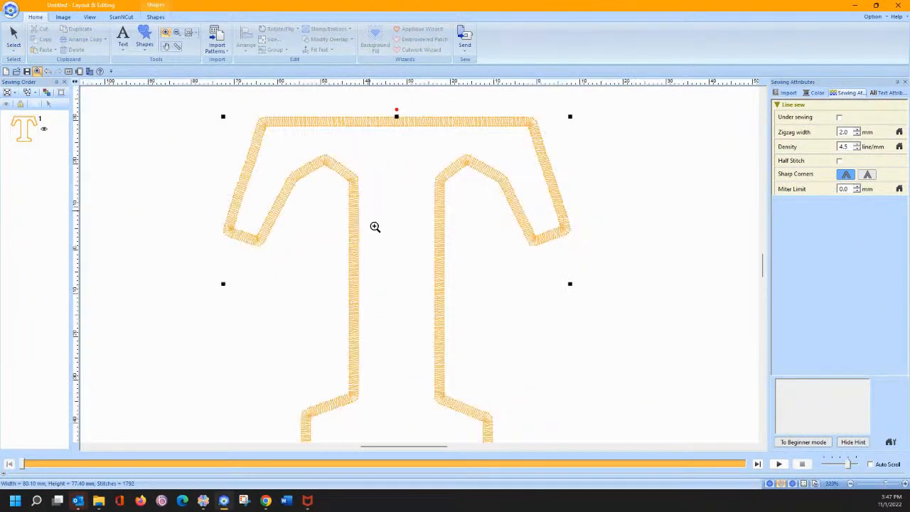
Delete the remaining T outline, and draw an egg shape about 21 mm wide and 33 mm high
{"action": "left_click", "coordinate": [13, 38]}
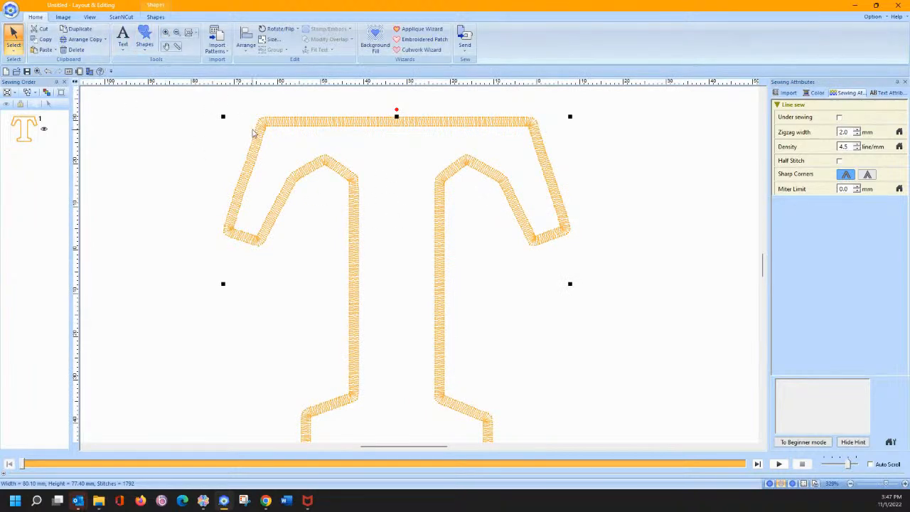
{"action": "key", "text": "Delete"}
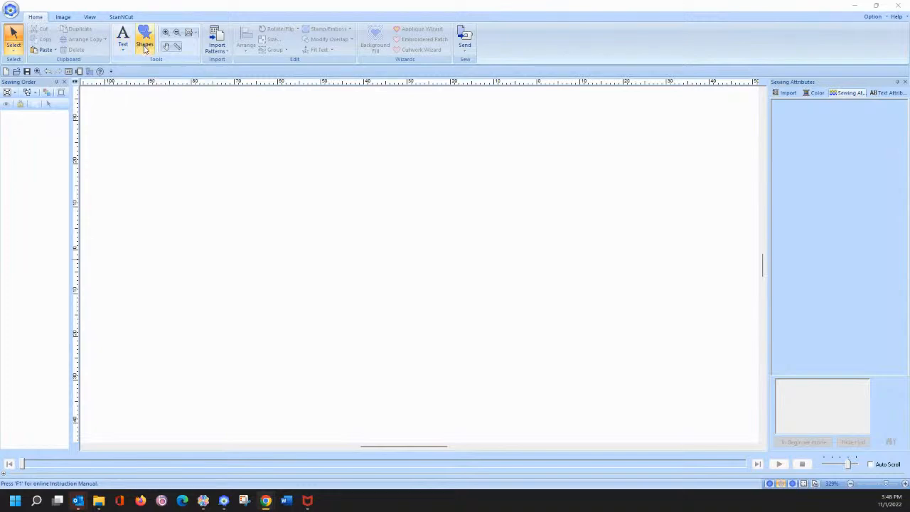
{"action": "left_click", "coordinate": [144, 42]}
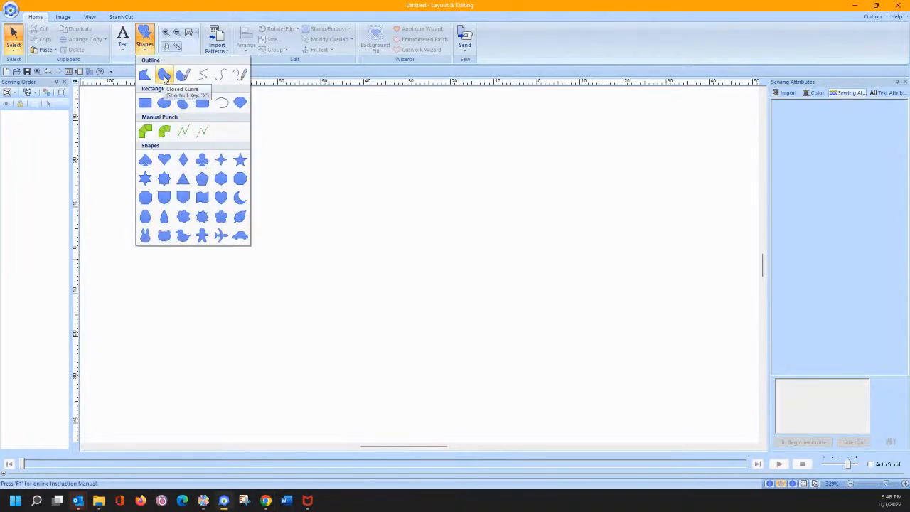
{"action": "left_click", "coordinate": [166, 216]}
{"action": "left_click_drag", "start_coordinate": [267, 217], "coordinate": [357, 357]}
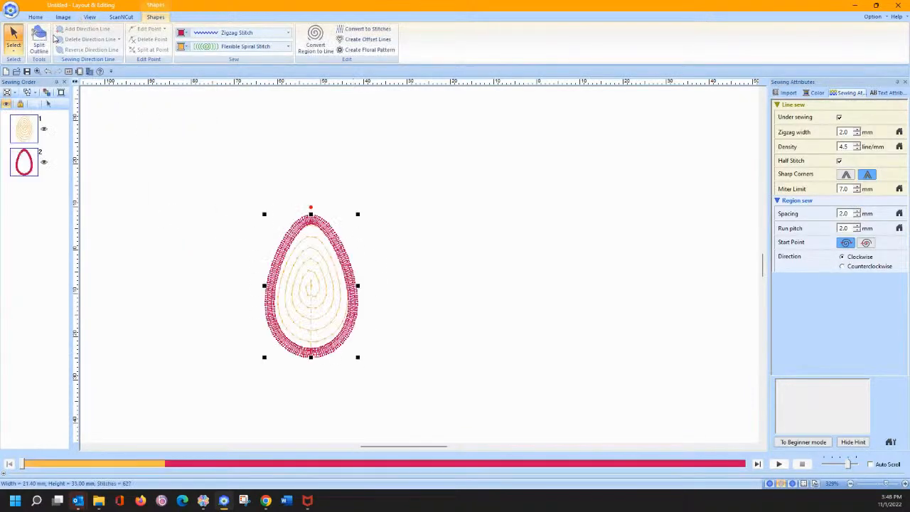
Tilt the egg slightly clockwise, and make a four-way mirror copy of it with the pointed ends overlapping at the centre
{"action": "left_click_drag", "start_coordinate": [310, 207], "coordinate": [330, 213]}
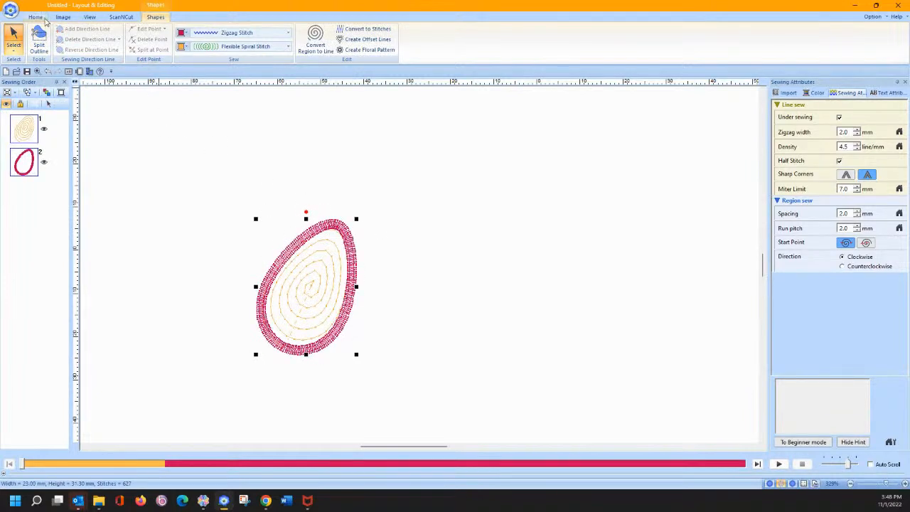
{"action": "left_click", "coordinate": [42, 18]}
{"action": "left_click", "coordinate": [103, 40]}
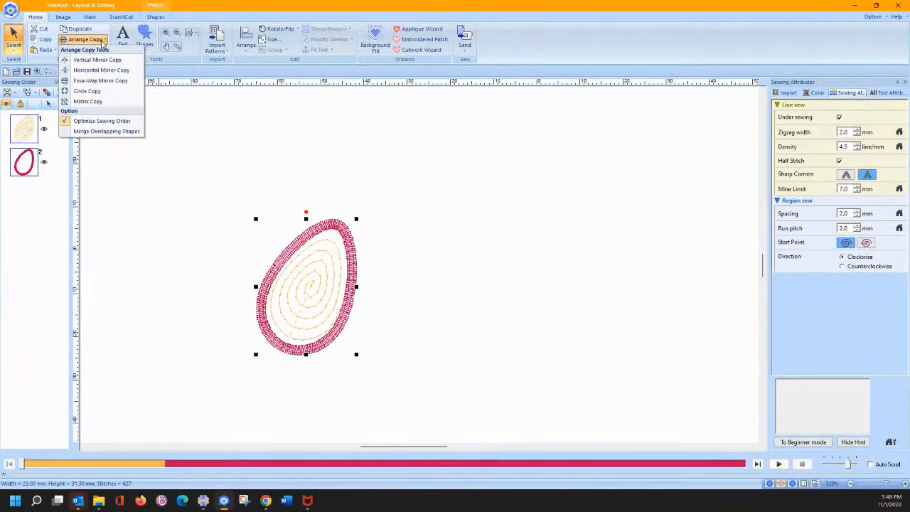
{"action": "left_click", "coordinate": [105, 81]}
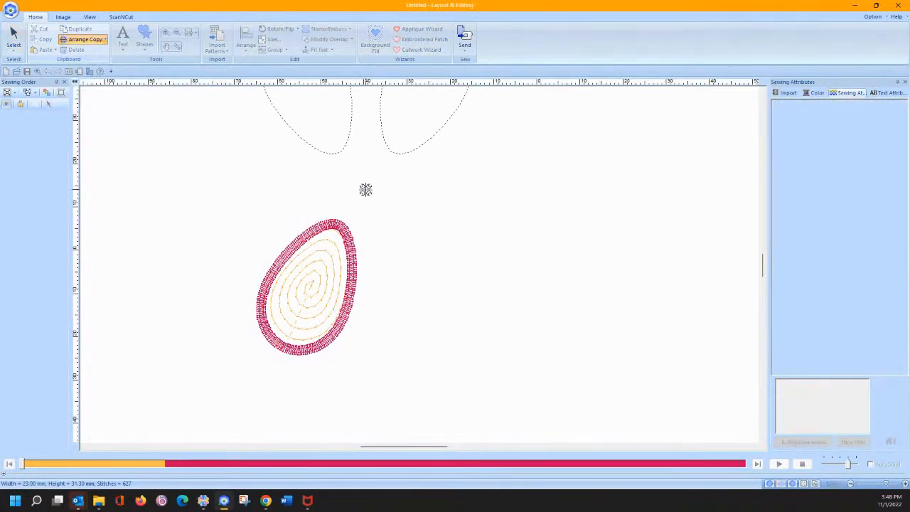
{"action": "left_click", "coordinate": [353, 233]}
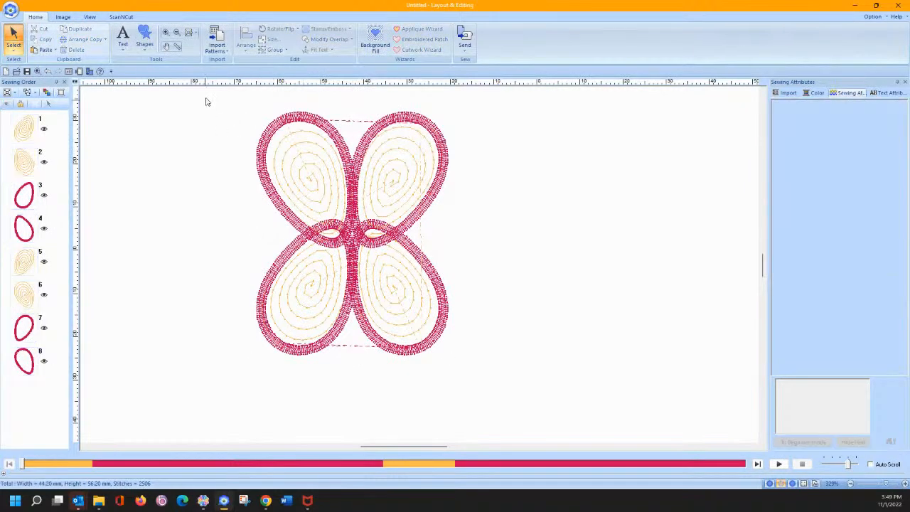
Try the Applique Wizard on all four petals with a 6.0 mm zigzag covering stitch
{"action": "left_click_drag", "start_coordinate": [204, 97], "coordinate": [483, 366]}
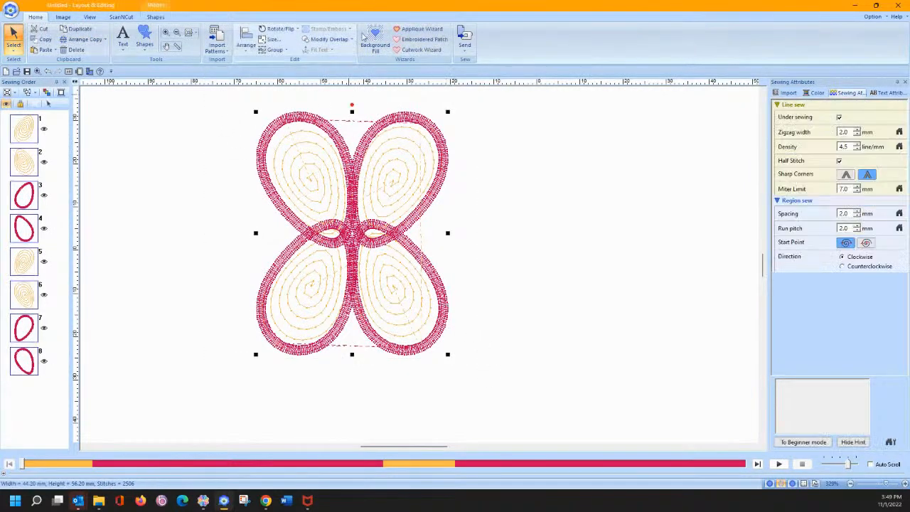
{"action": "left_click", "coordinate": [419, 29]}
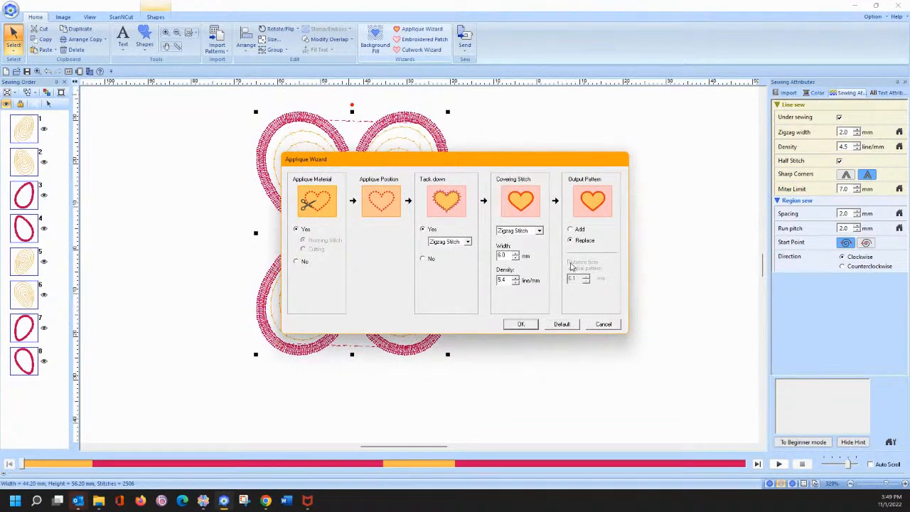
{"action": "left_click", "coordinate": [521, 324]}
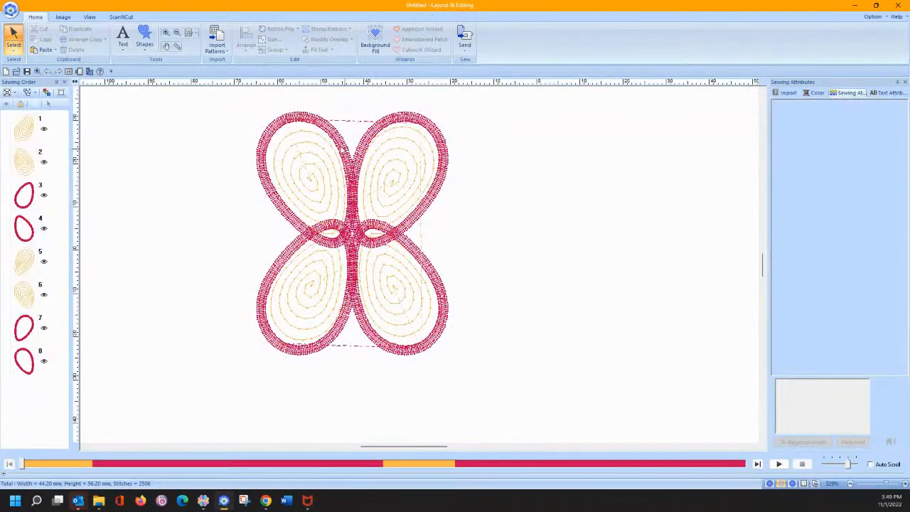
Move the two upper petals up to reduce the central overlap, and resize them to about 43.4 by 30.6 mm
{"action": "left_click_drag", "start_coordinate": [235, 101], "coordinate": [447, 197]}
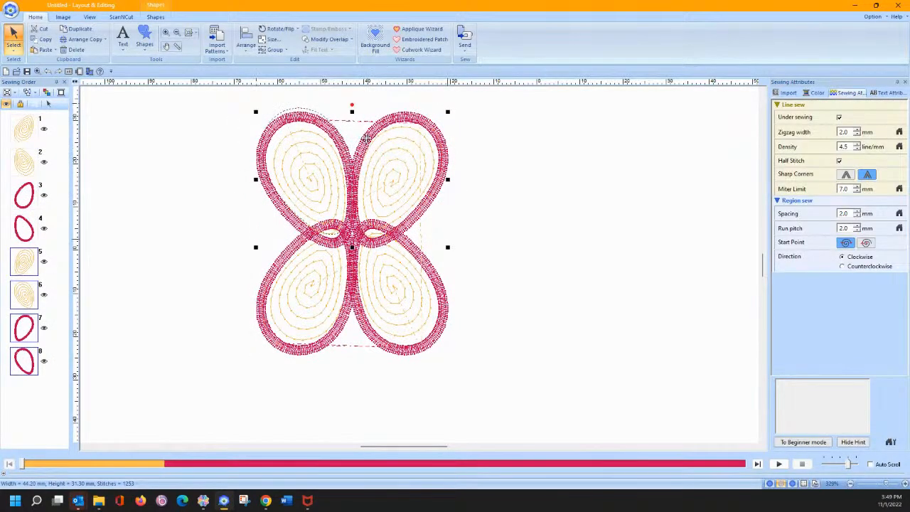
{"action": "left_click_drag", "start_coordinate": [366, 137], "coordinate": [366, 130]}
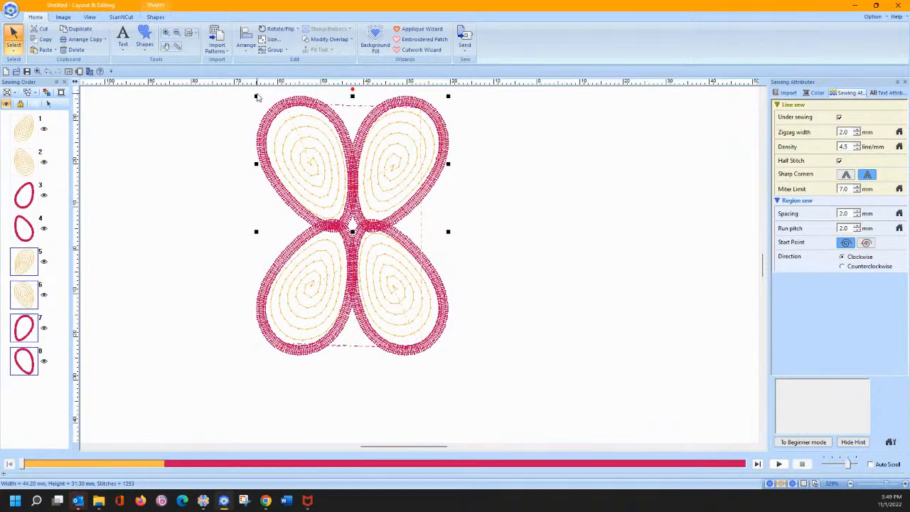
{"action": "left_click_drag", "start_coordinate": [256, 95], "coordinate": [261, 98]}
{"action": "left_click_drag", "start_coordinate": [359, 179], "coordinate": [356, 176]}
{"action": "key", "text": "Down"}
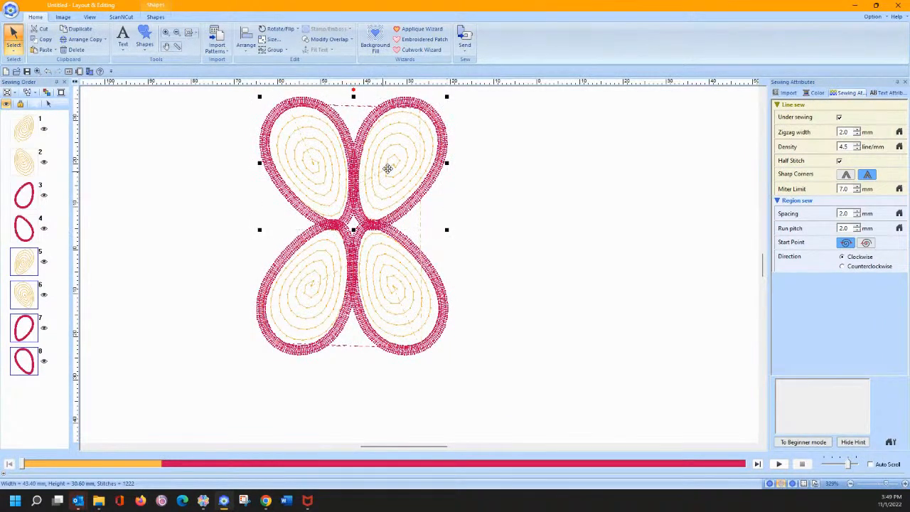
{"action": "left_click", "coordinate": [479, 176]}
Run the Applique Wizard on all four petals with a 3.5 mm zigzag covering stitch, 5.4 line/mm density and replaced output pattern
{"action": "left_click_drag", "start_coordinate": [228, 98], "coordinate": [505, 373]}
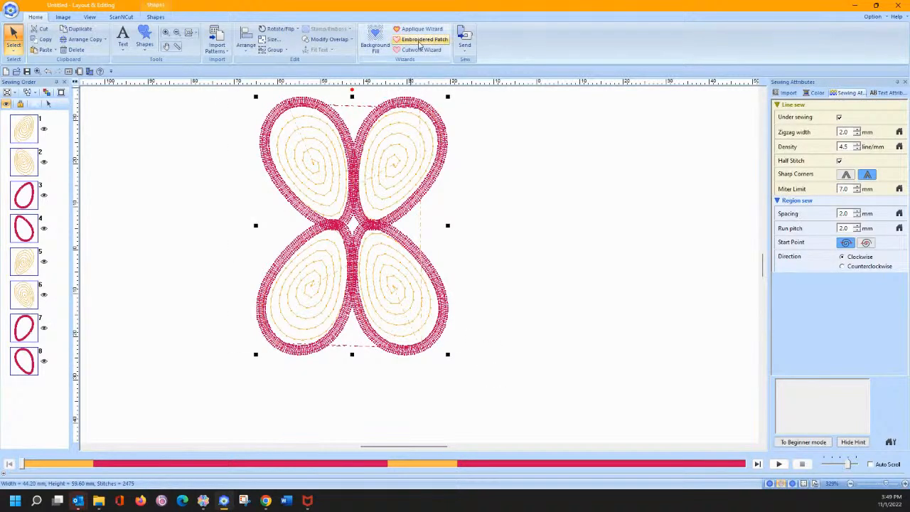
{"action": "left_click", "coordinate": [419, 29]}
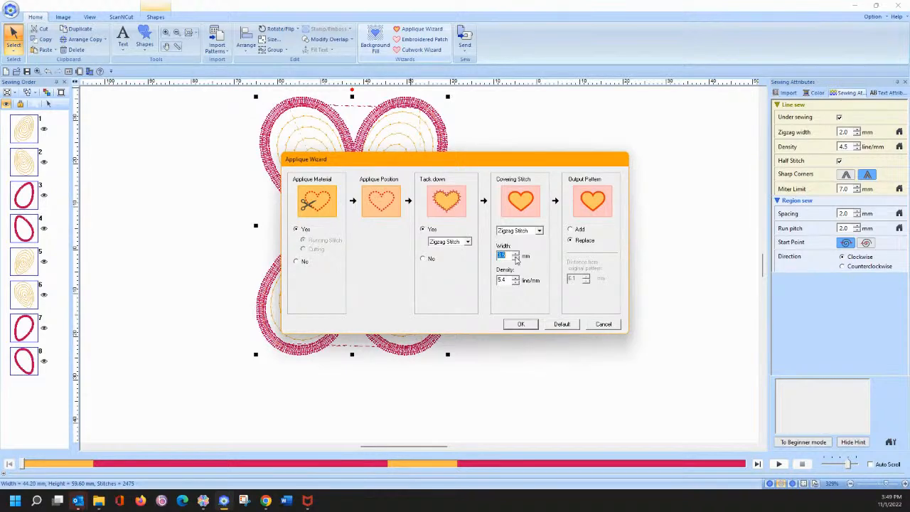
{"action": "left_click", "coordinate": [520, 324]}
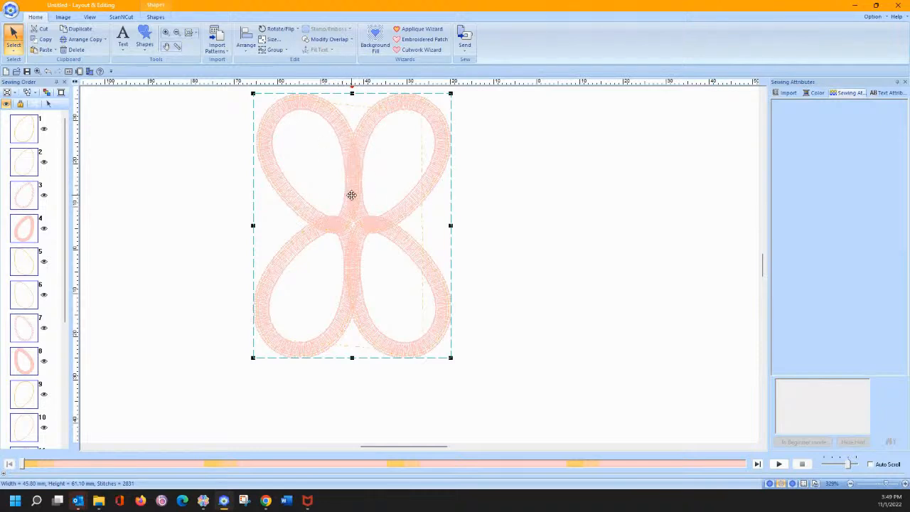
Recolor the covering stitches of the two lower petals to Brother Embroidery Lilac
{"action": "left_click", "coordinate": [27, 229]}
{"action": "left_click", "coordinate": [31, 371], "text": "ctrl"}
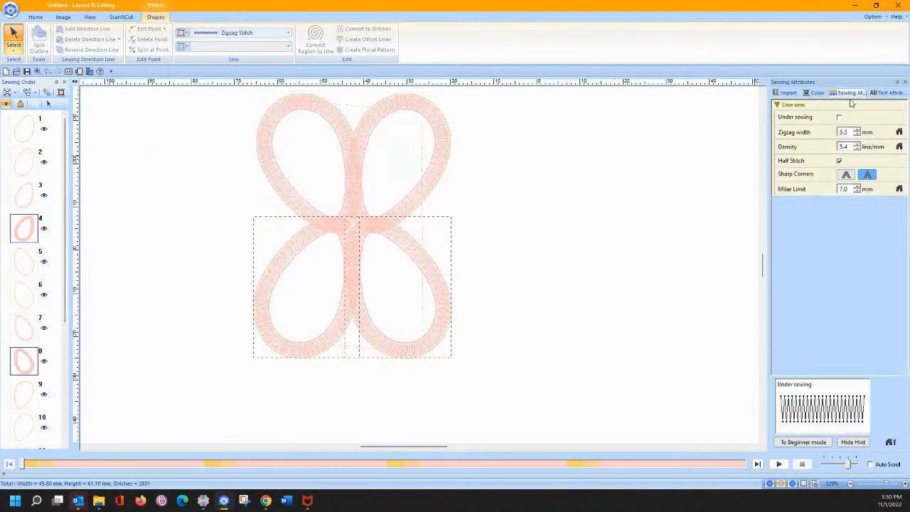
{"action": "left_click", "coordinate": [814, 94]}
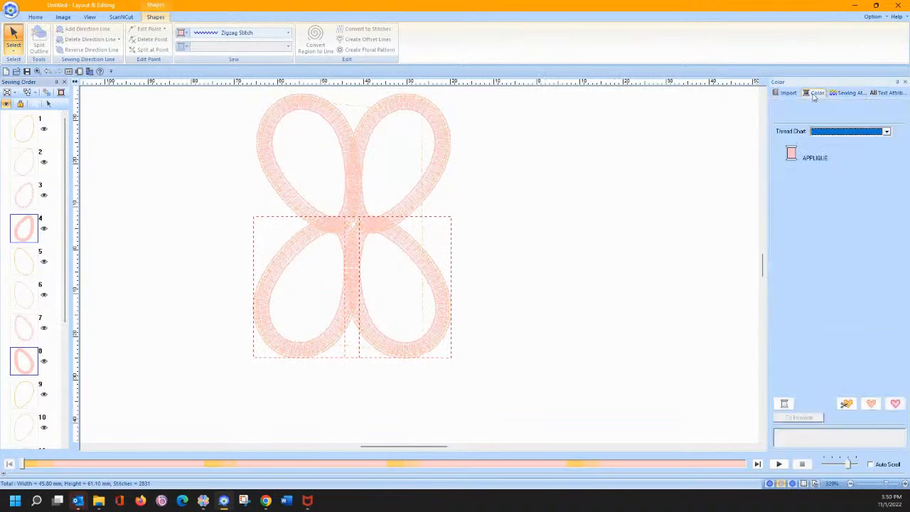
{"action": "left_click", "coordinate": [837, 133]}
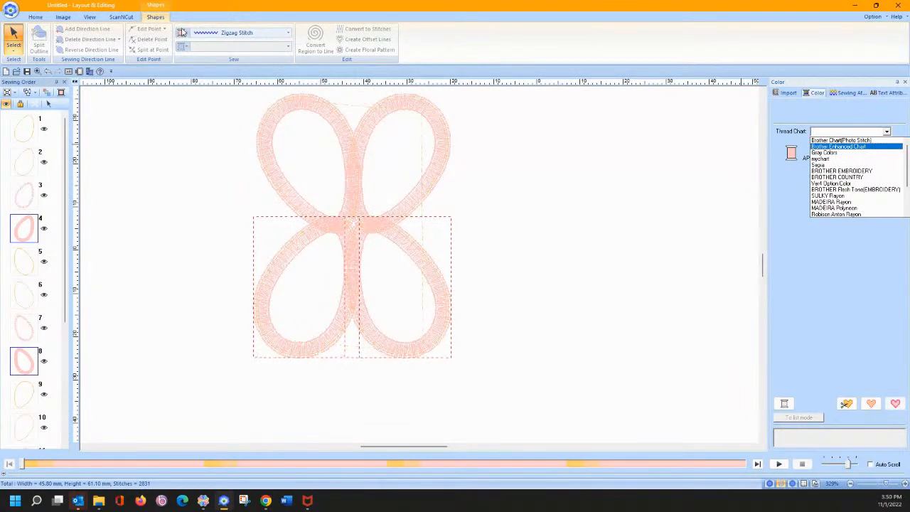
{"action": "left_click", "coordinate": [182, 32]}
{"action": "left_click", "coordinate": [183, 33]}
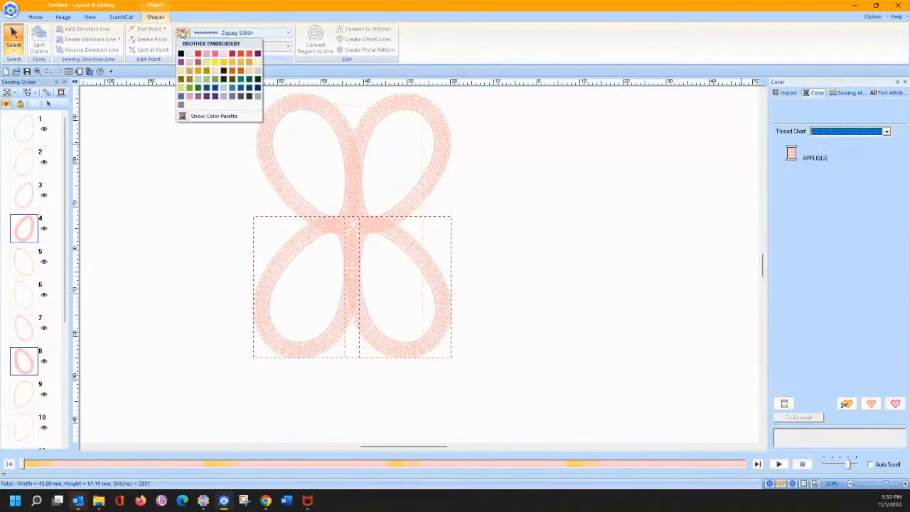
{"action": "left_click", "coordinate": [197, 99]}
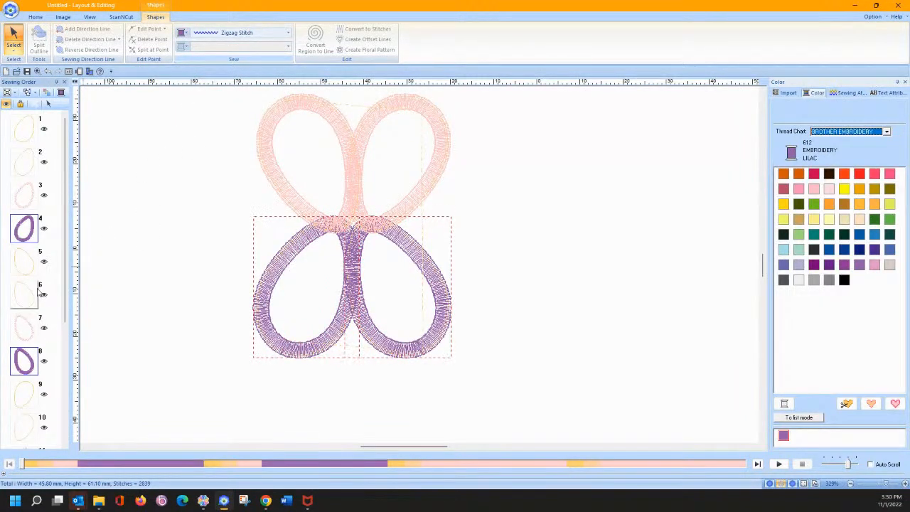
Recolor the covering stitches of the two upper petals to Brother Embroidery Teal Green
{"action": "left_click_drag", "start_coordinate": [66, 267], "coordinate": [74, 406]}
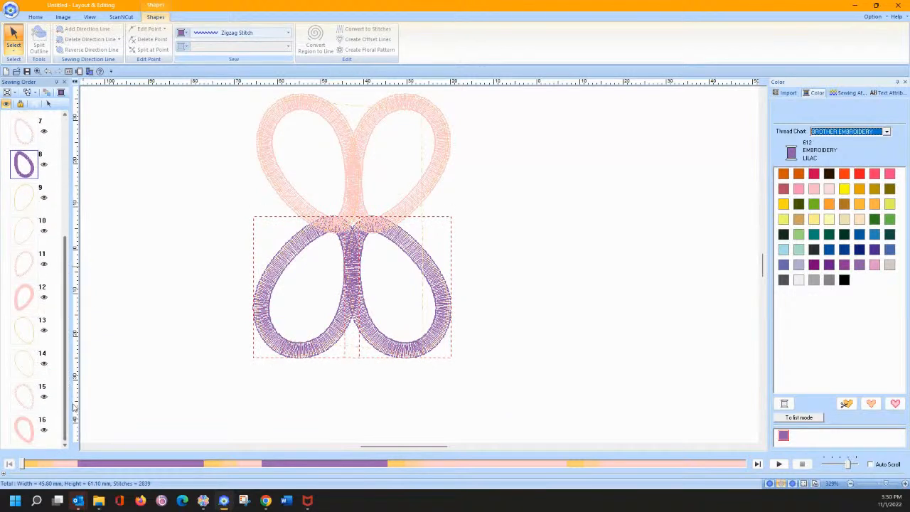
{"action": "left_click", "coordinate": [35, 301]}
{"action": "left_click", "coordinate": [23, 429], "text": "ctrl"}
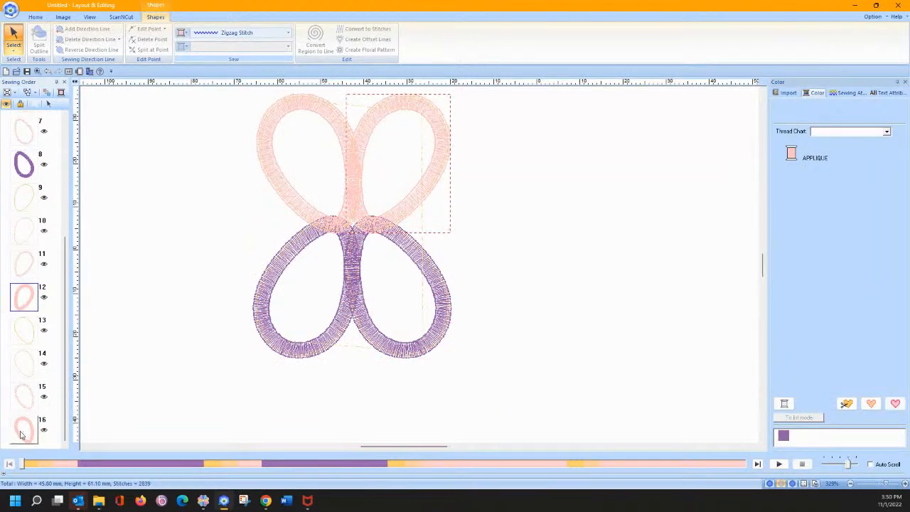
{"action": "left_click", "coordinate": [181, 32]}
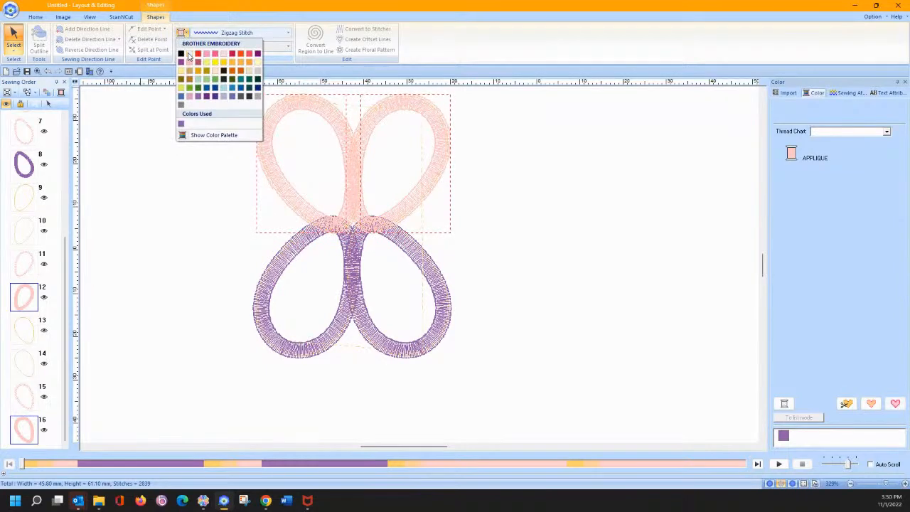
{"action": "left_click", "coordinate": [223, 79]}
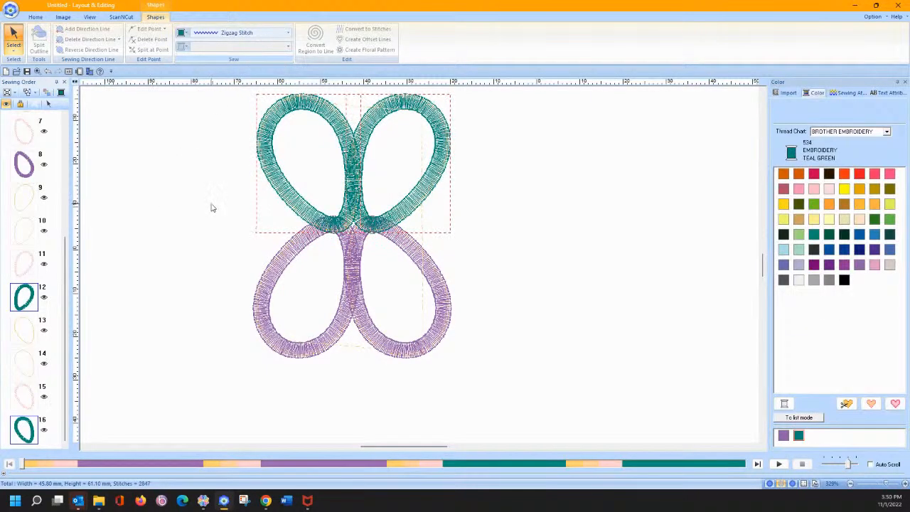
Examine the overlapping petals up close in the realistic stitch preview
{"action": "left_click", "coordinate": [171, 207]}
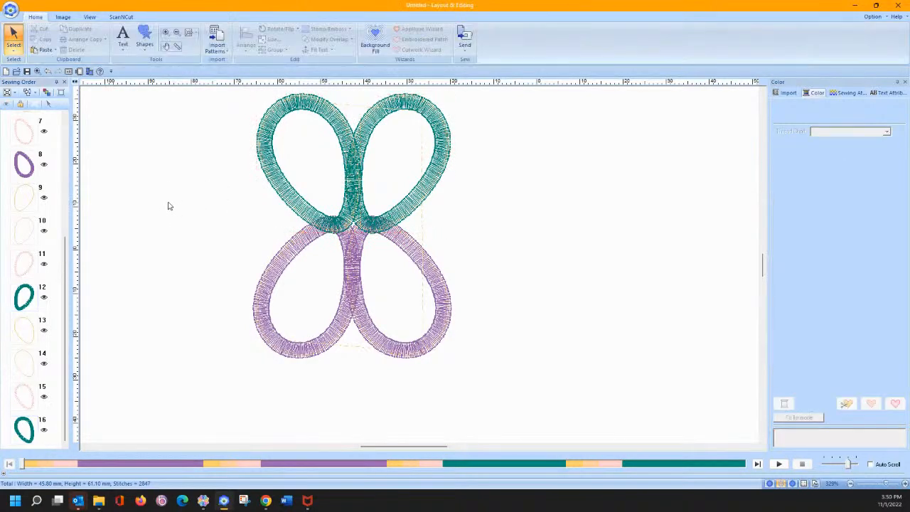
{"action": "left_click", "coordinate": [164, 36]}
{"action": "left_click_drag", "start_coordinate": [229, 112], "coordinate": [451, 296]}
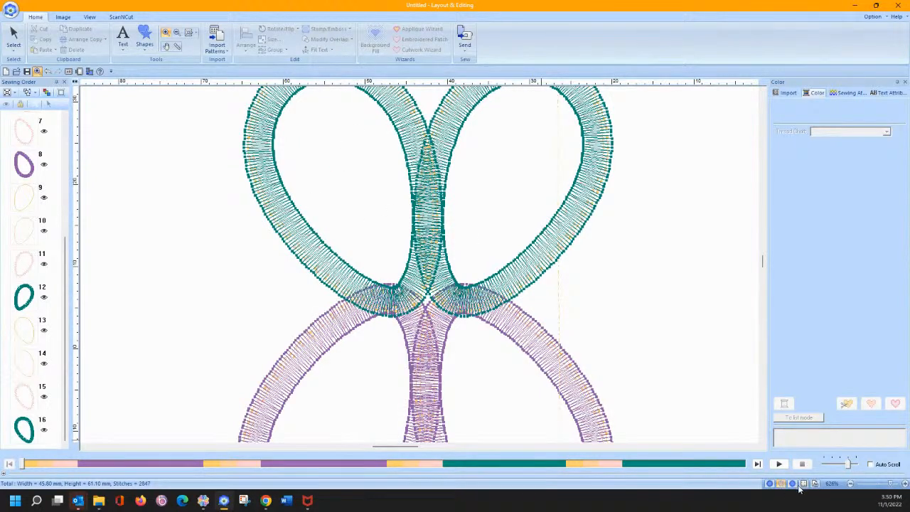
{"action": "left_click", "coordinate": [793, 484]}
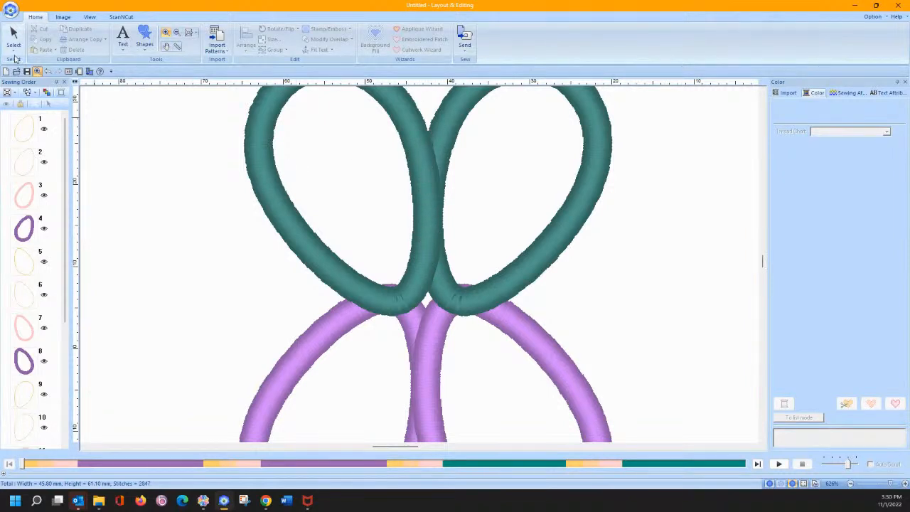
Ungroup the four-petal applique design
{"action": "left_click", "coordinate": [14, 39]}
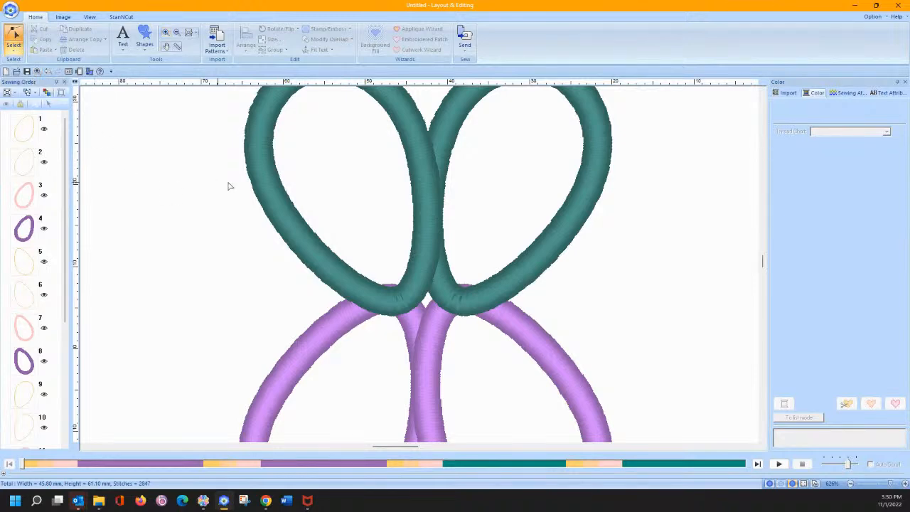
{"action": "left_click", "coordinate": [258, 184]}
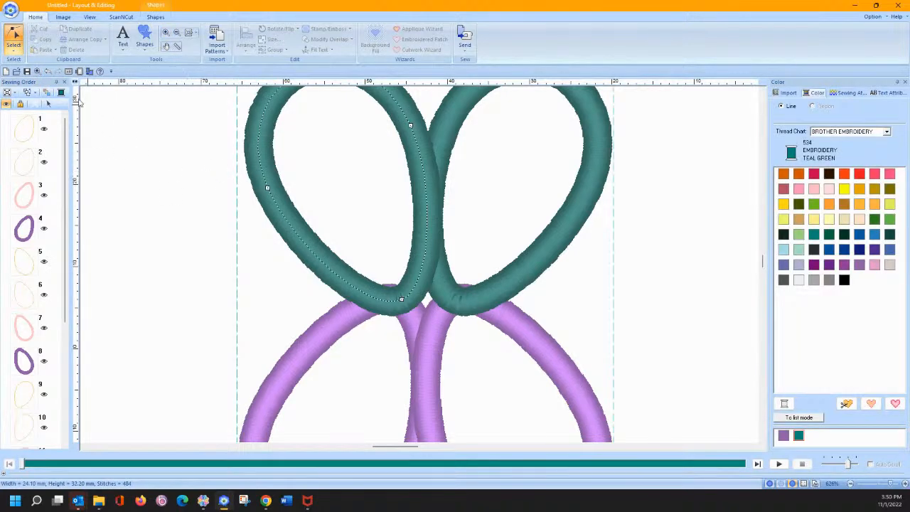
{"action": "left_click", "coordinate": [13, 52]}
{"action": "left_click", "coordinate": [14, 74]}
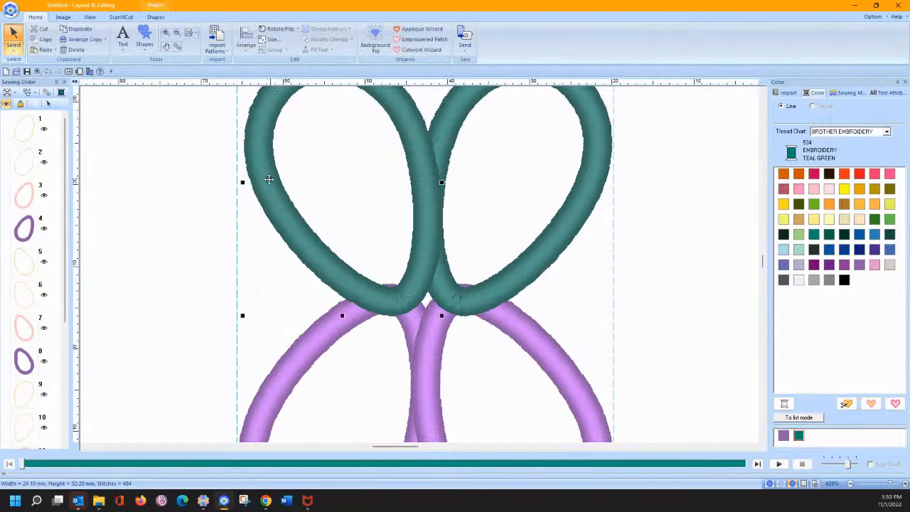
{"action": "left_click", "coordinate": [206, 183]}
{"action": "left_click", "coordinate": [281, 191]}
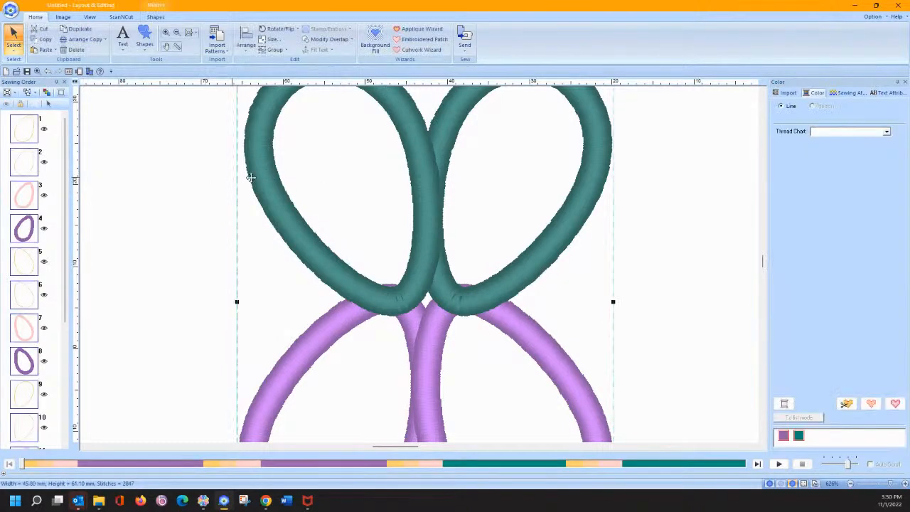
{"action": "right_click", "coordinate": [281, 193]}
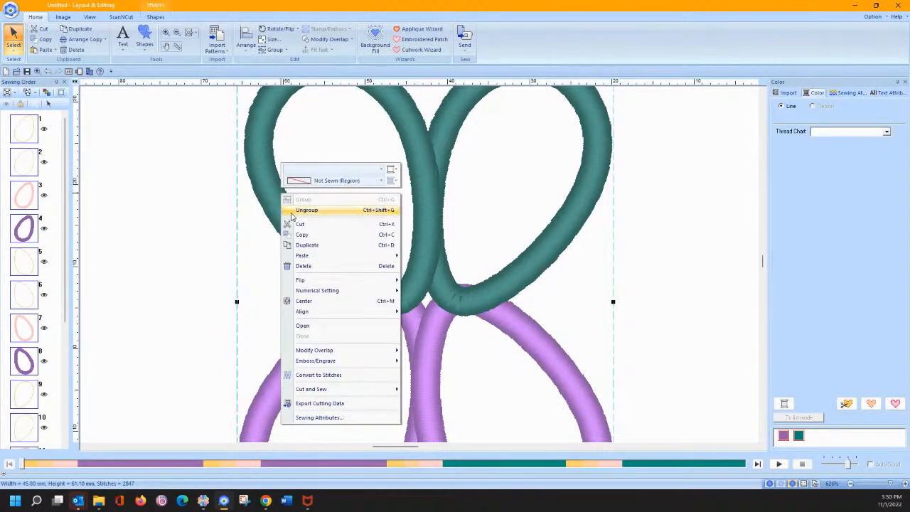
{"action": "left_click", "coordinate": [307, 210]}
{"action": "left_click", "coordinate": [217, 233]}
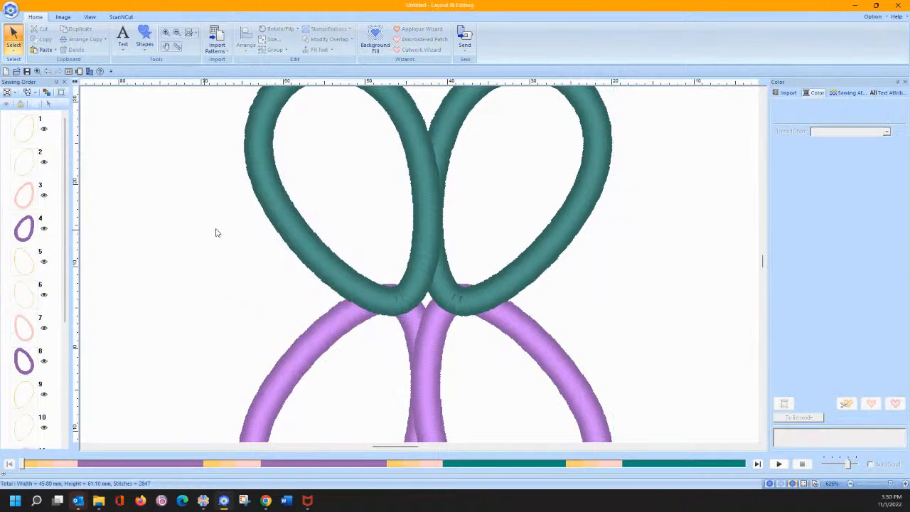
Select the upper-right teal petal's covering stitch outline and bring up its editing options
{"action": "left_click", "coordinate": [441, 139]}
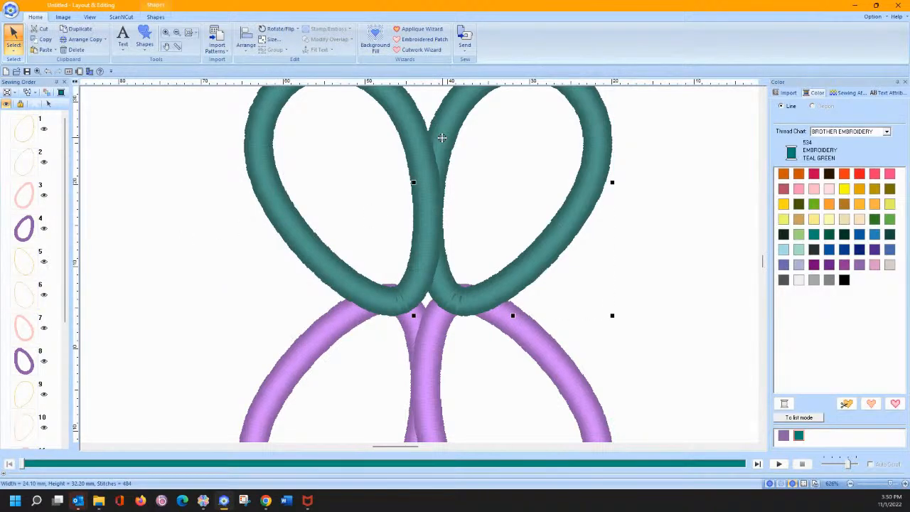
{"action": "right_click", "coordinate": [441, 138]}
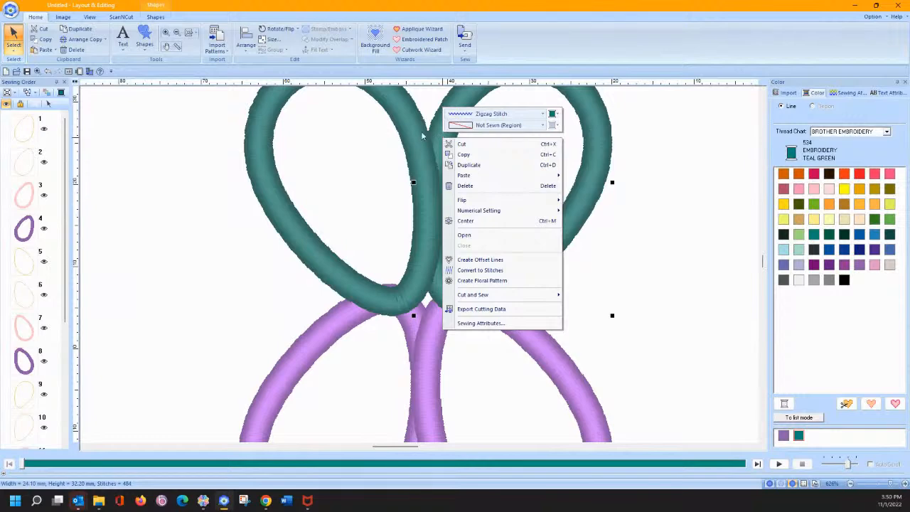
Split the right teal petal's outline at two added points bounding its overlap with the left teal petal
{"action": "left_click", "coordinate": [171, 136]}
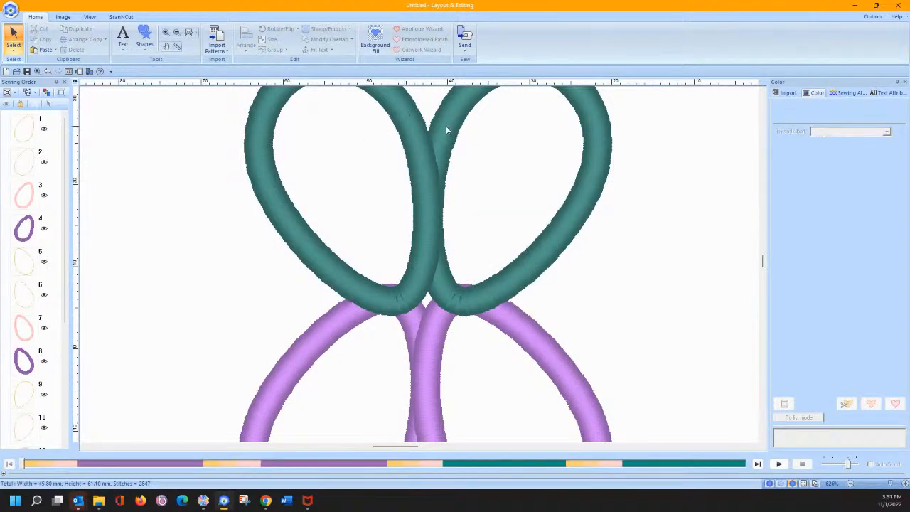
{"action": "left_click", "coordinate": [446, 129]}
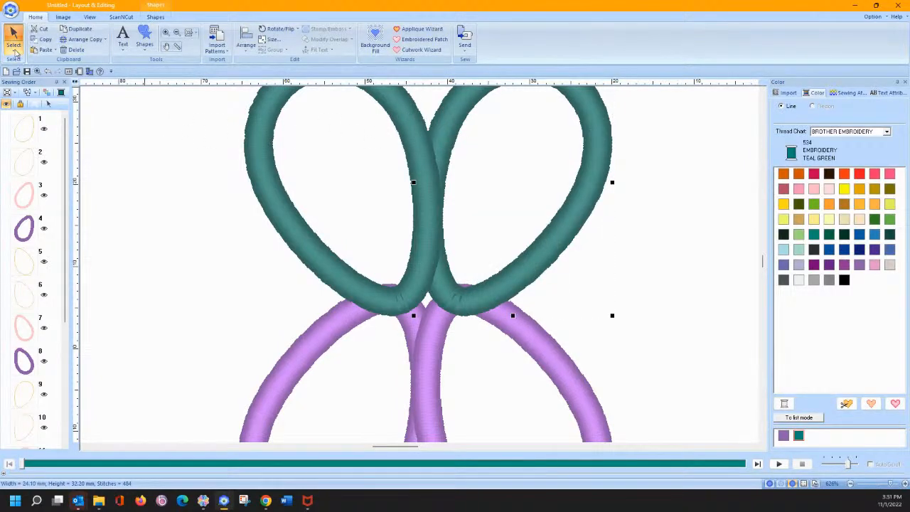
{"action": "left_click", "coordinate": [14, 51]}
{"action": "left_click", "coordinate": [29, 76]}
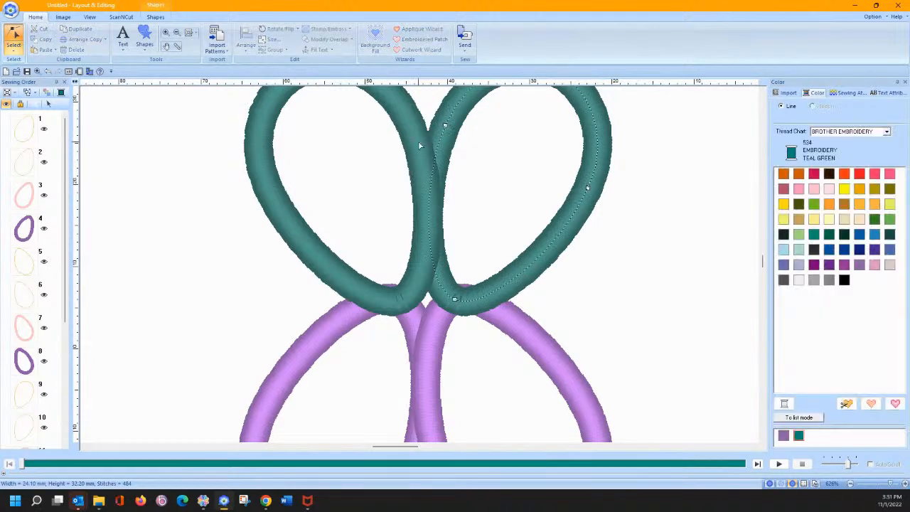
{"action": "left_click", "coordinate": [431, 186]}
{"action": "right_click", "coordinate": [430, 187]}
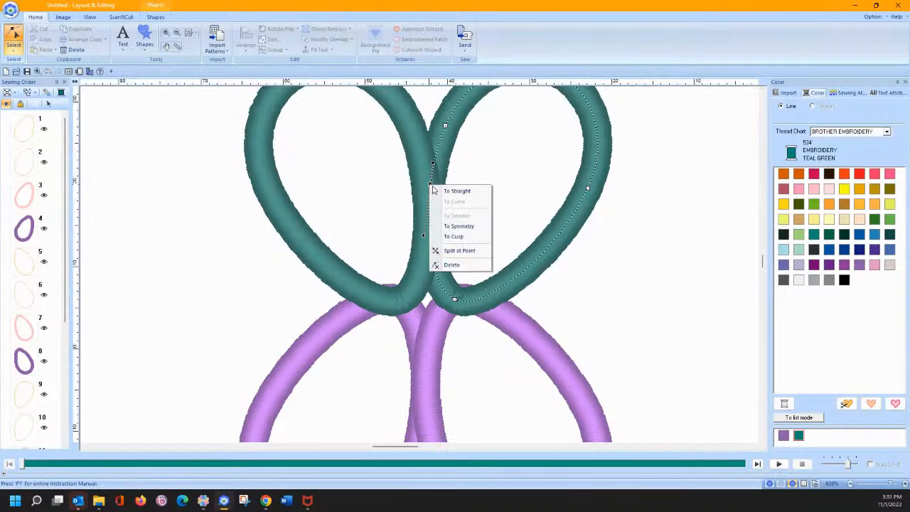
{"action": "left_click", "coordinate": [435, 250]}
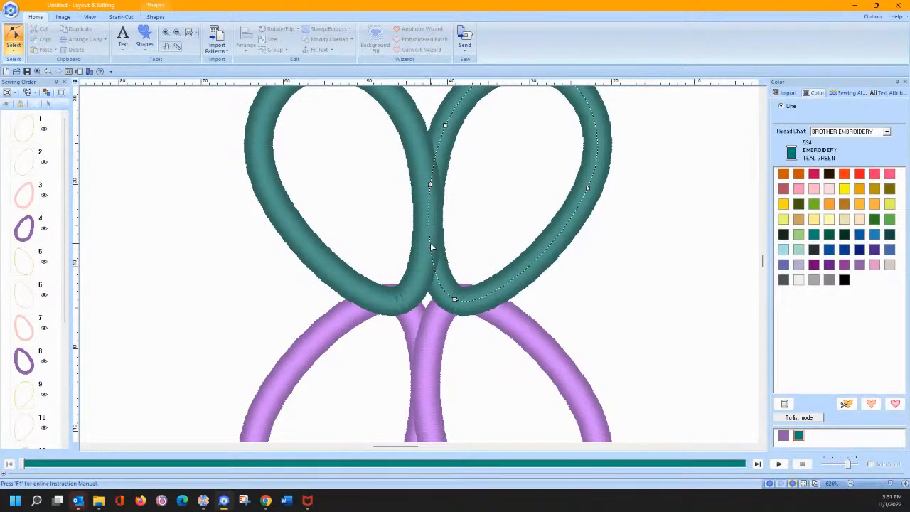
{"action": "left_click", "coordinate": [429, 245]}
{"action": "right_click", "coordinate": [429, 245]}
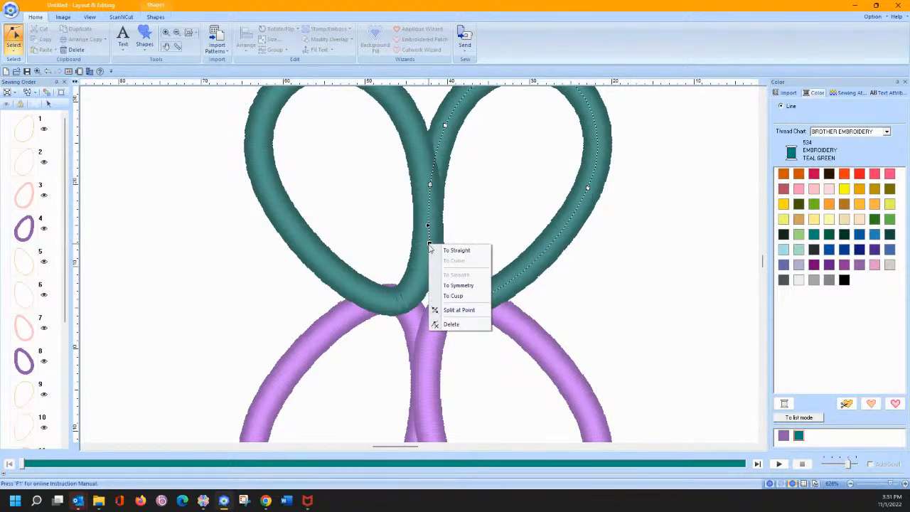
{"action": "left_click", "coordinate": [442, 300]}
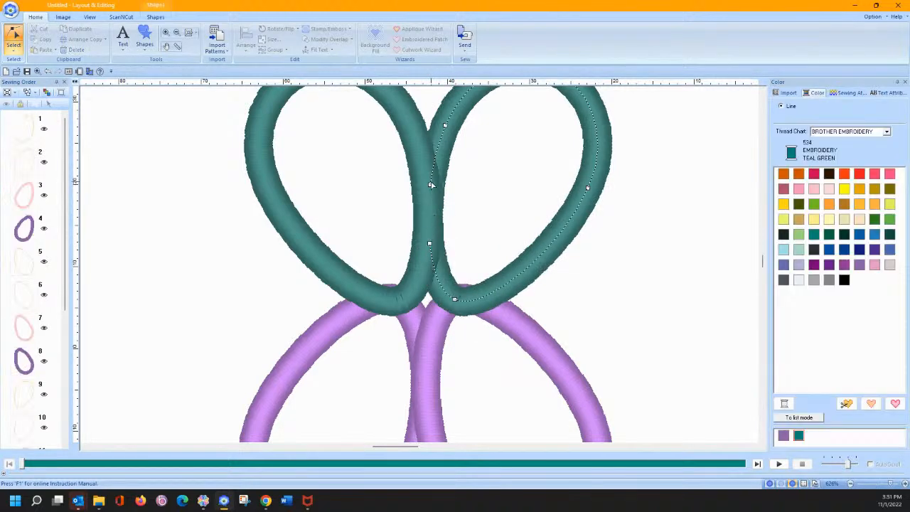
Delete the short zigzag segment between the two split points on the right teal petal
{"action": "left_click_drag", "start_coordinate": [66, 264], "coordinate": [67, 398]}
{"action": "left_click", "coordinate": [23, 297]}
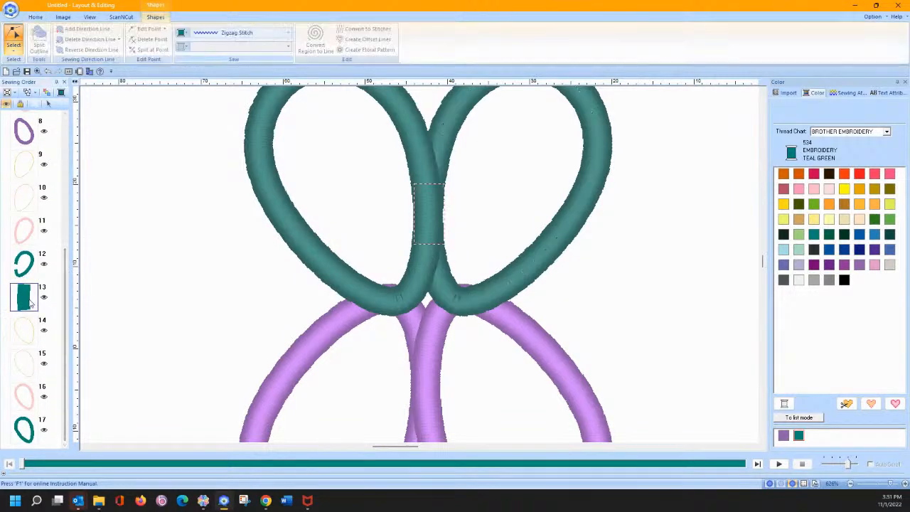
{"action": "left_click", "coordinate": [49, 104]}
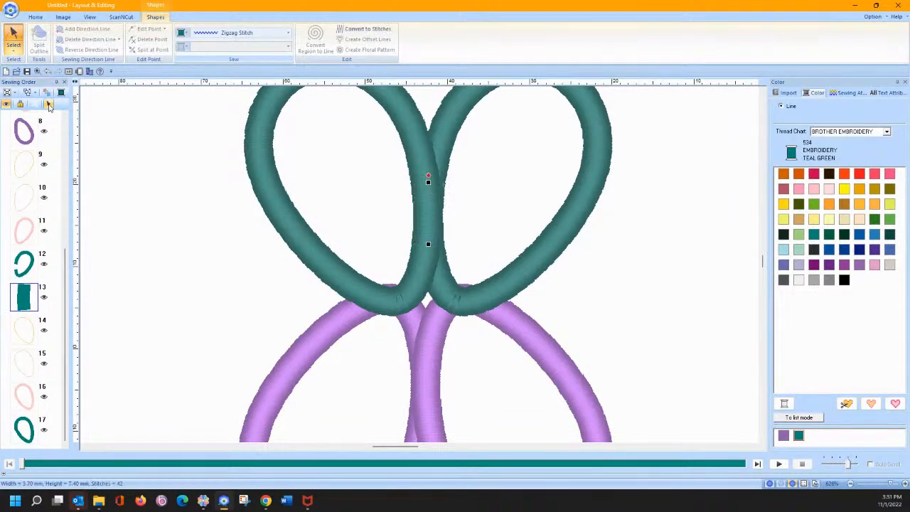
{"action": "left_click", "coordinate": [347, 236]}
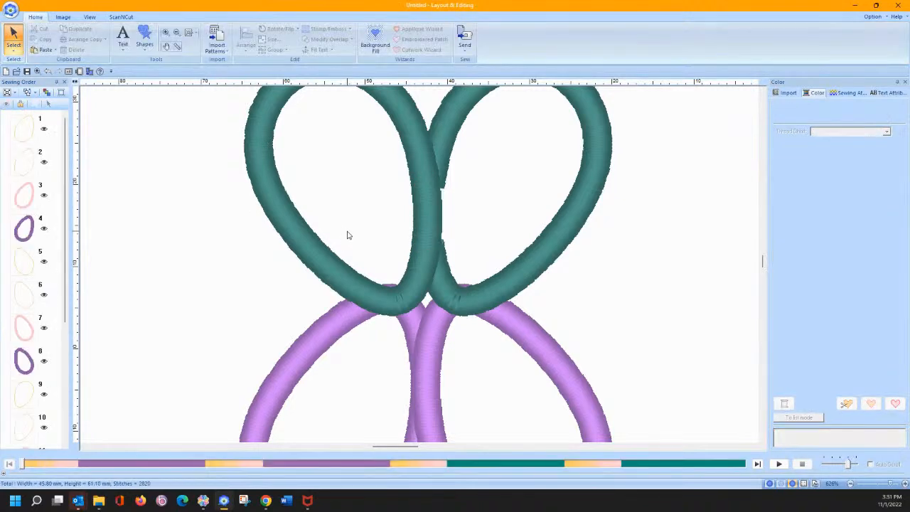
Show the design in stitch view and nudge the upper cut end of the right teal outline slightly down and inward
{"action": "left_click", "coordinate": [781, 484]}
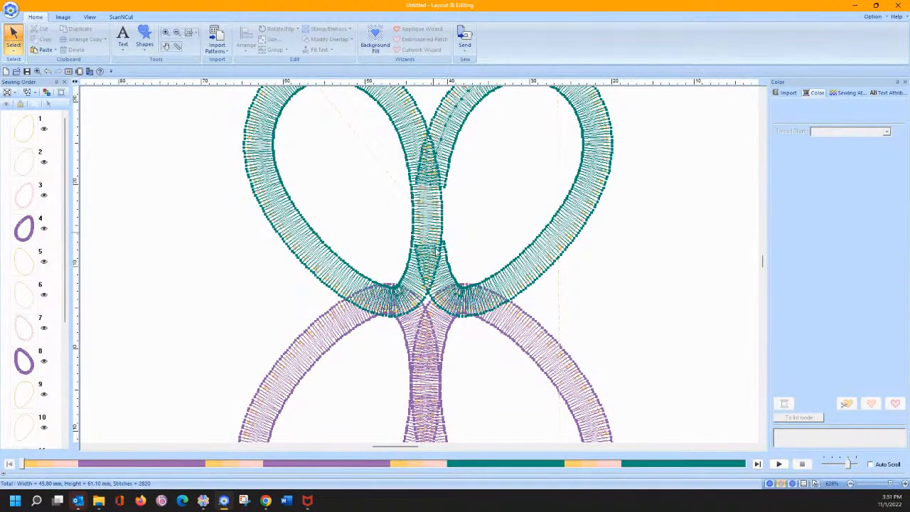
{"action": "left_click", "coordinate": [442, 142]}
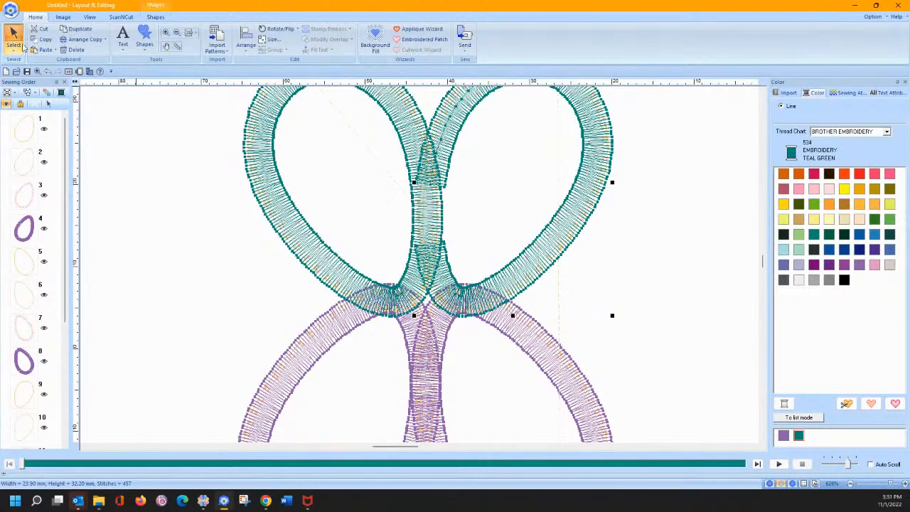
{"action": "left_click", "coordinate": [14, 50]}
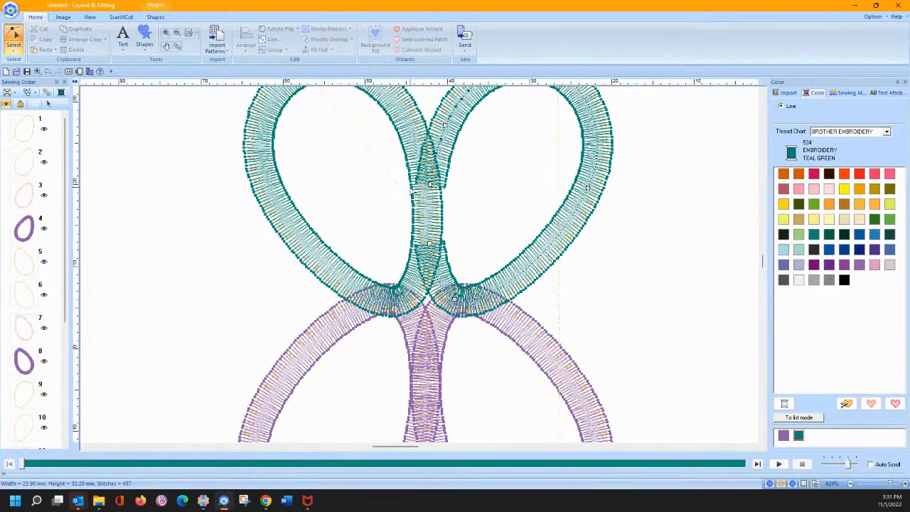
{"action": "left_click", "coordinate": [432, 166]}
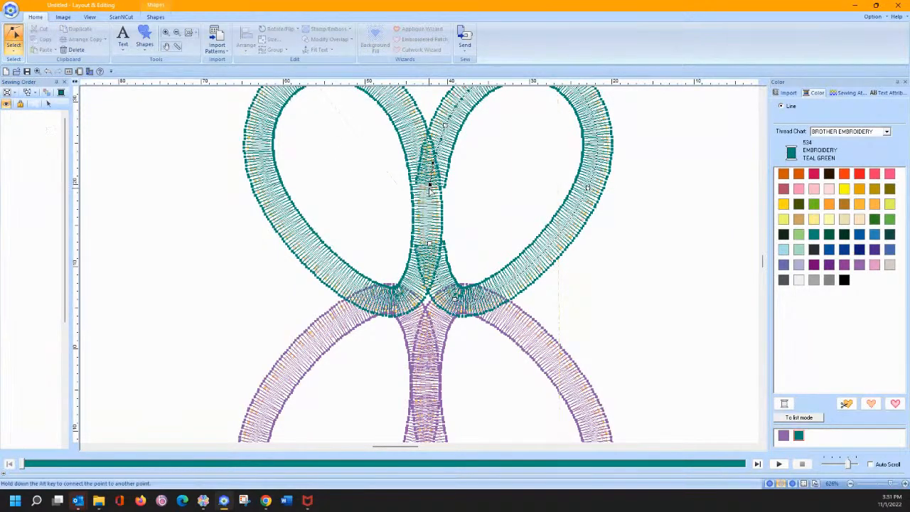
{"action": "left_click_drag", "start_coordinate": [429, 189], "coordinate": [427, 192]}
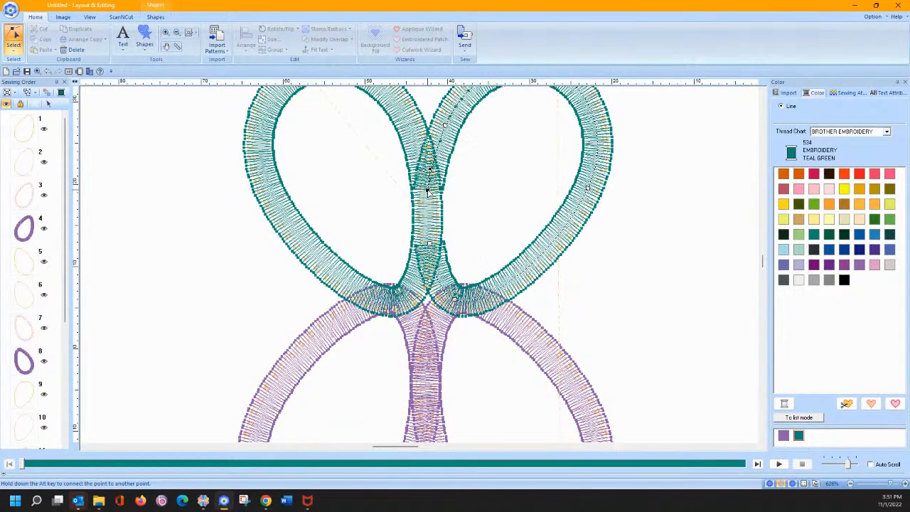
Convert the opened right teal petal outline to stitches
{"action": "left_click", "coordinate": [13, 48]}
{"action": "left_click", "coordinate": [16, 76]}
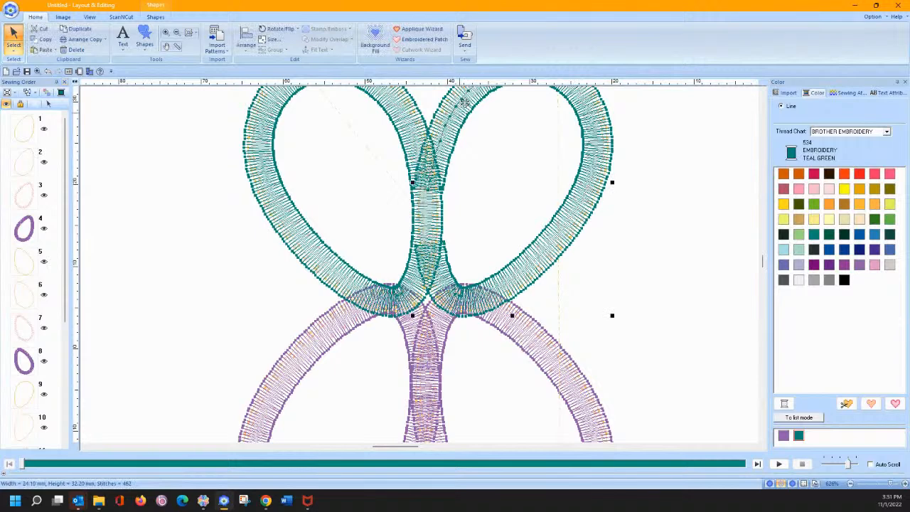
{"action": "left_click", "coordinate": [156, 19]}
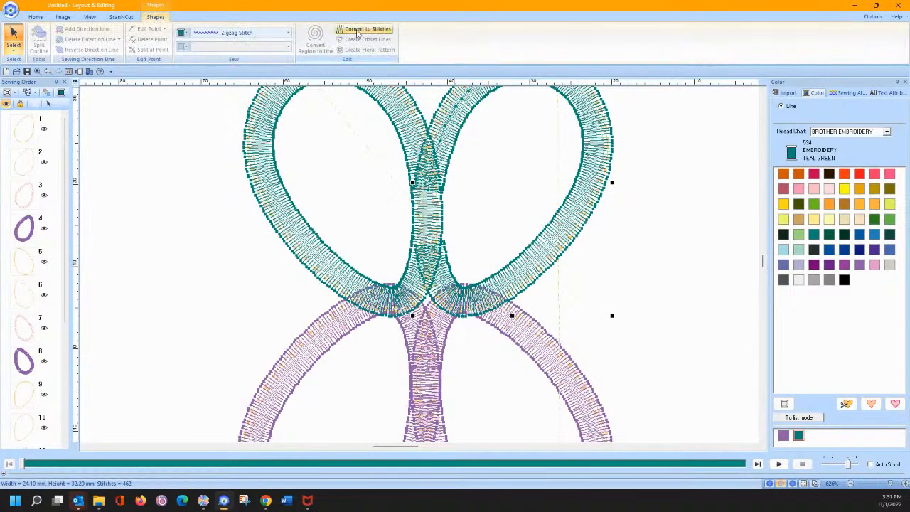
{"action": "left_click", "coordinate": [359, 30]}
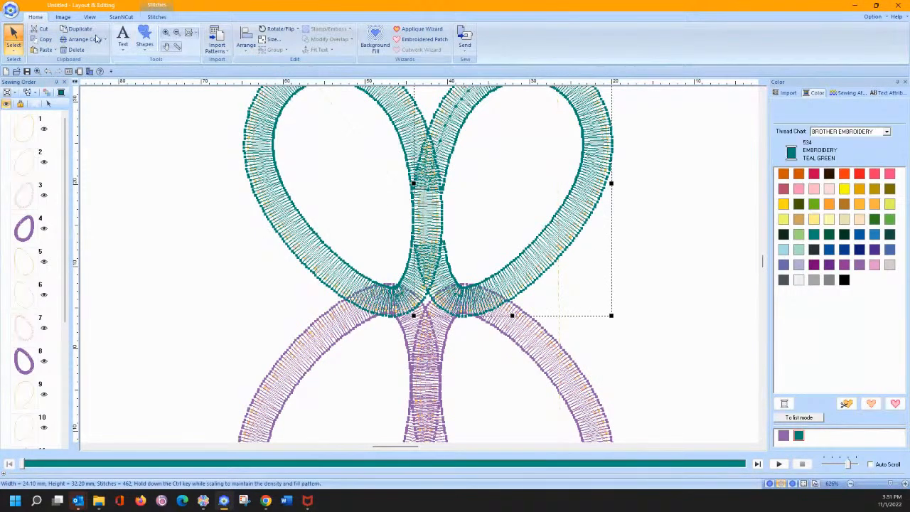
Shift the group of left-edge stitch points at the petal's upper cut end rightward and slightly down to narrow the overlapping satin
{"action": "left_click", "coordinate": [298, 108]}
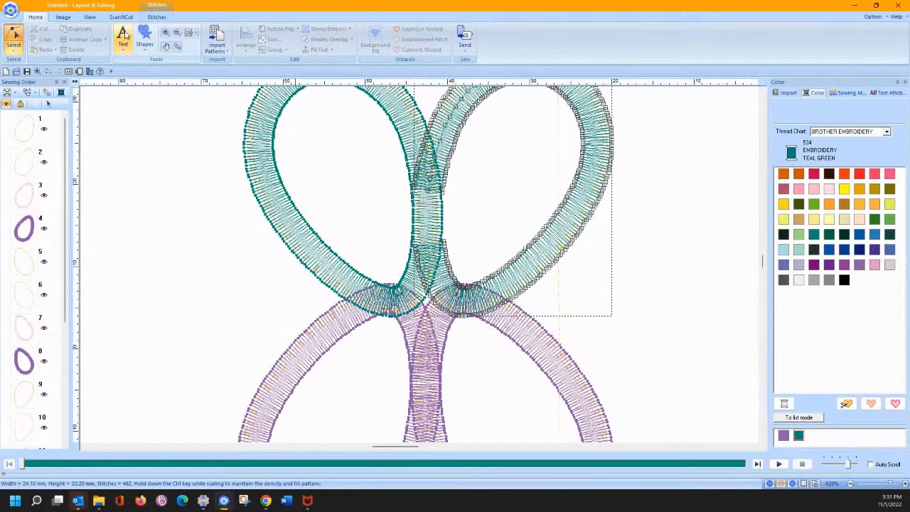
{"action": "left_click", "coordinate": [165, 36]}
{"action": "left_click_drag", "start_coordinate": [364, 133], "coordinate": [474, 219]}
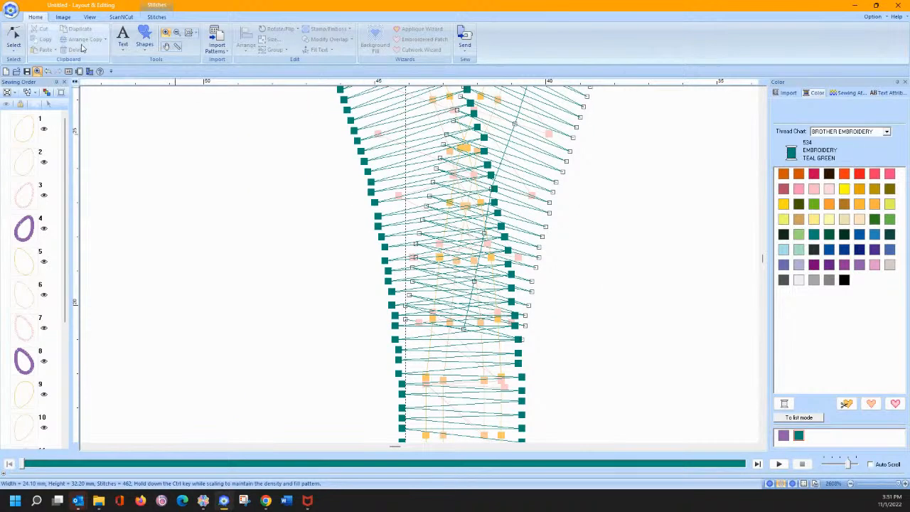
{"action": "left_click", "coordinate": [13, 39]}
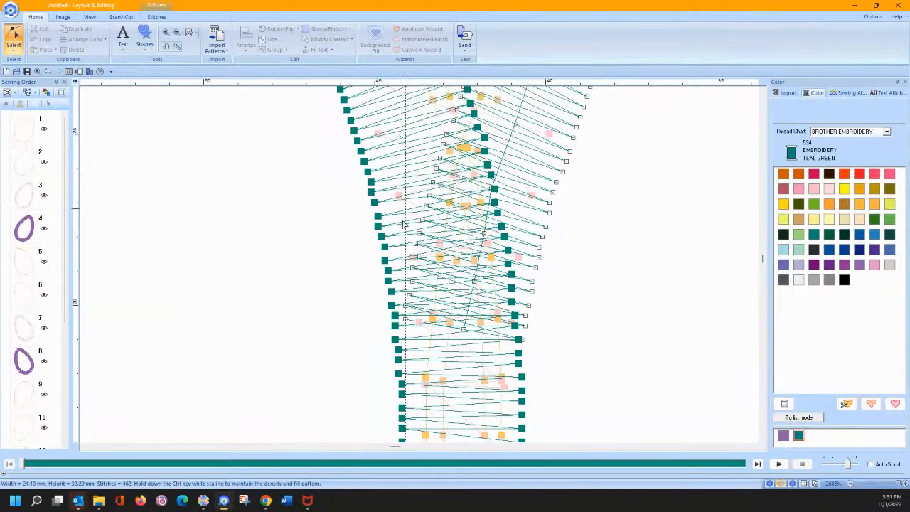
{"action": "left_click_drag", "start_coordinate": [396, 216], "coordinate": [438, 310]}
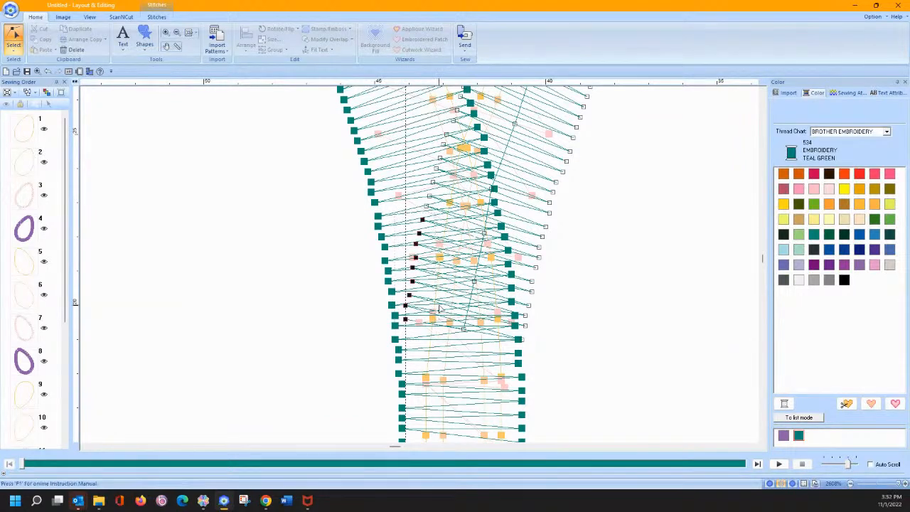
{"action": "key", "text": "Right"}
{"action": "key", "text": "Right"}
{"action": "key", "text": "Right"}
{"action": "key", "text": "Right"}
{"action": "key", "text": "Right"}
{"action": "key", "text": "Right"}
{"action": "key", "text": "Right"}
{"action": "key", "text": "Right"}
{"action": "key", "text": "Right"}
{"action": "key", "text": "Right"}
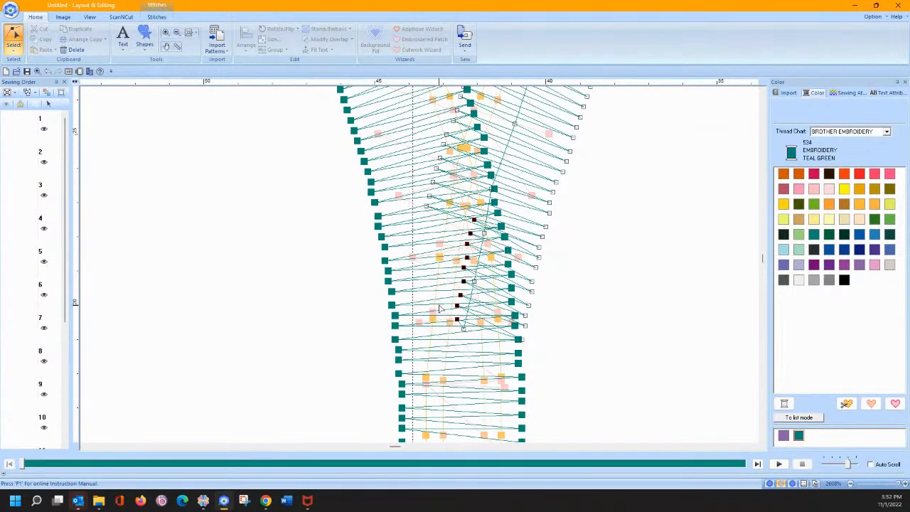
{"action": "key", "text": "Right"}
{"action": "key", "text": "Right"}
{"action": "key", "text": "Right"}
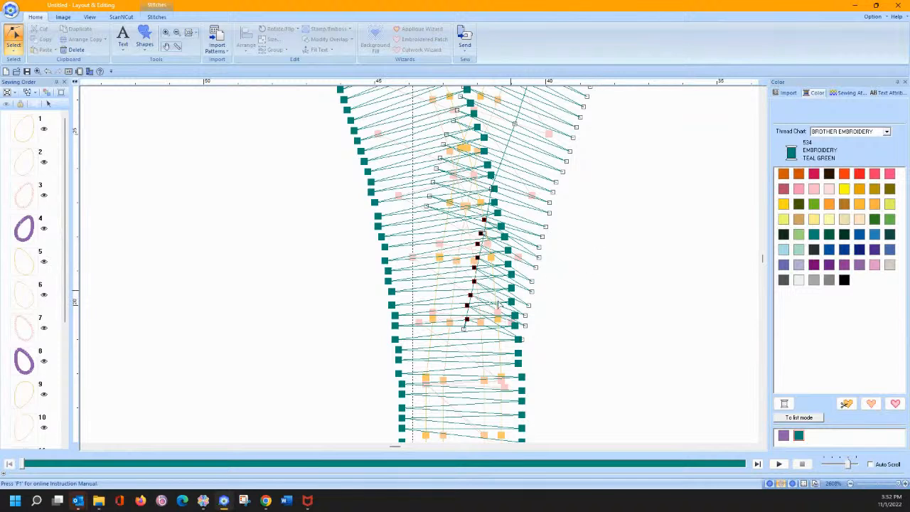
{"action": "left_click_drag", "start_coordinate": [465, 320], "coordinate": [470, 332]}
{"action": "left_click", "coordinate": [599, 313]}
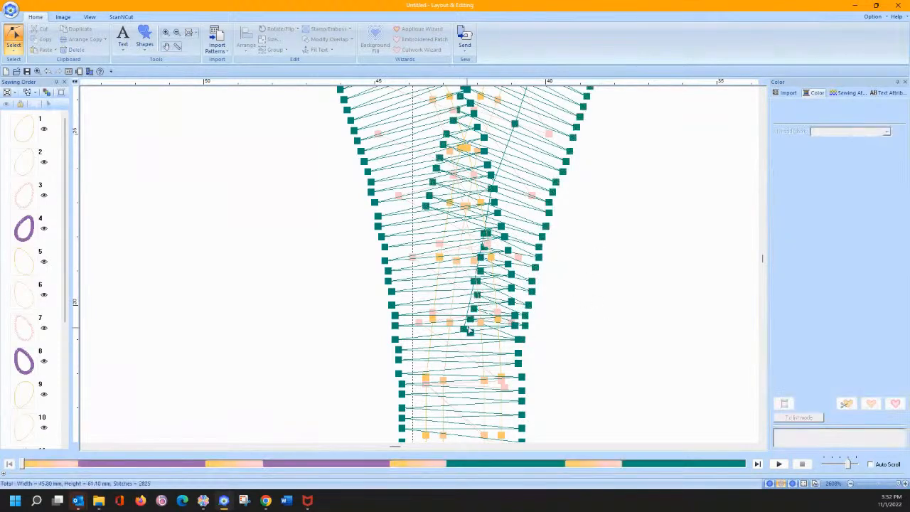
Move the lowest stitch points of the upper cut end individually farther right to taper the satin
{"action": "left_click", "coordinate": [544, 228]}
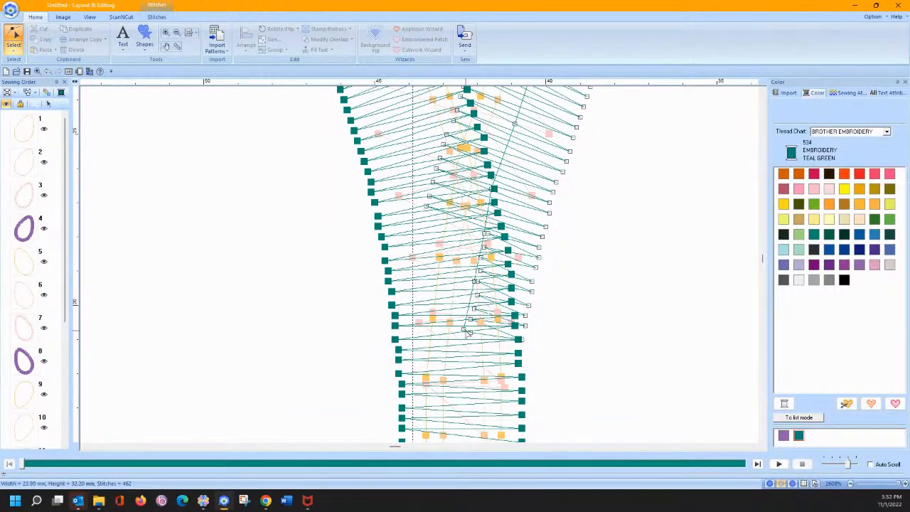
{"action": "left_click", "coordinate": [508, 332]}
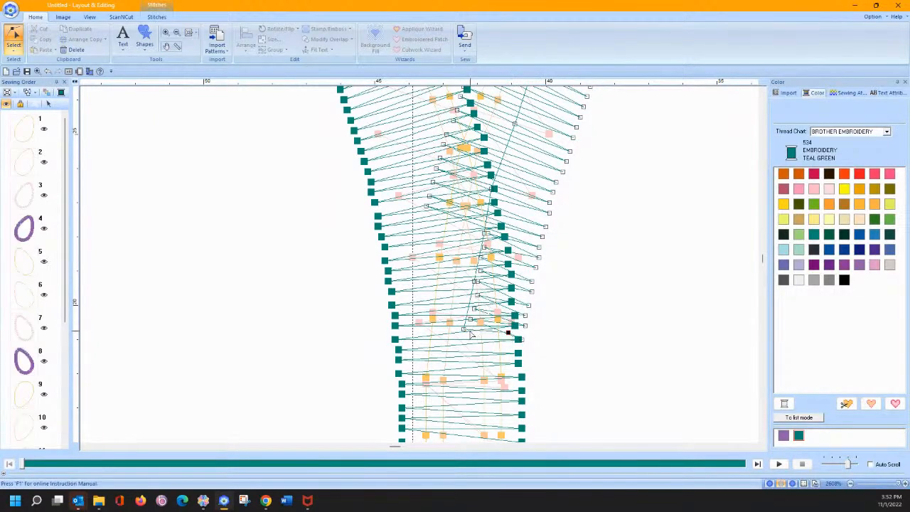
{"action": "key", "text": "Delete"}
{"action": "key", "text": "Delete"}
{"action": "key", "text": "Delete"}
{"action": "key", "text": "Delete"}
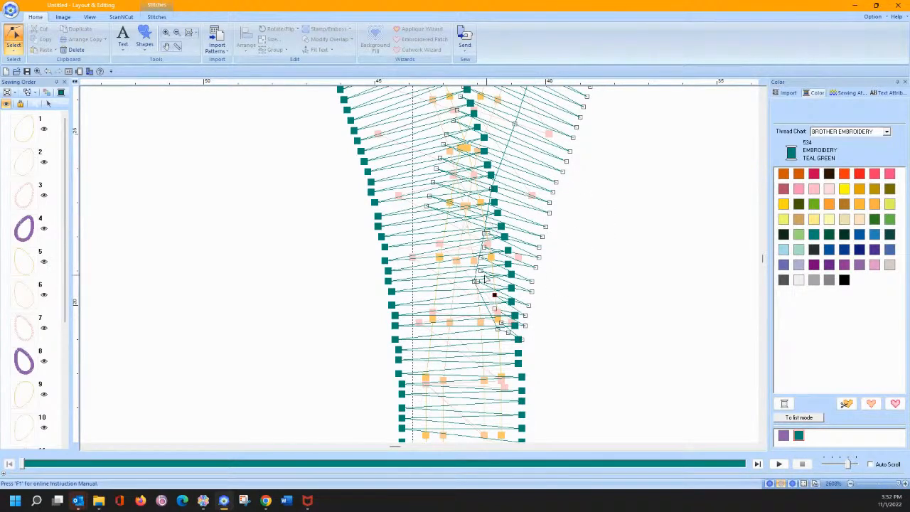
{"action": "left_click", "coordinate": [475, 281]}
{"action": "key", "text": "Delete"}
{"action": "key", "text": "Delete"}
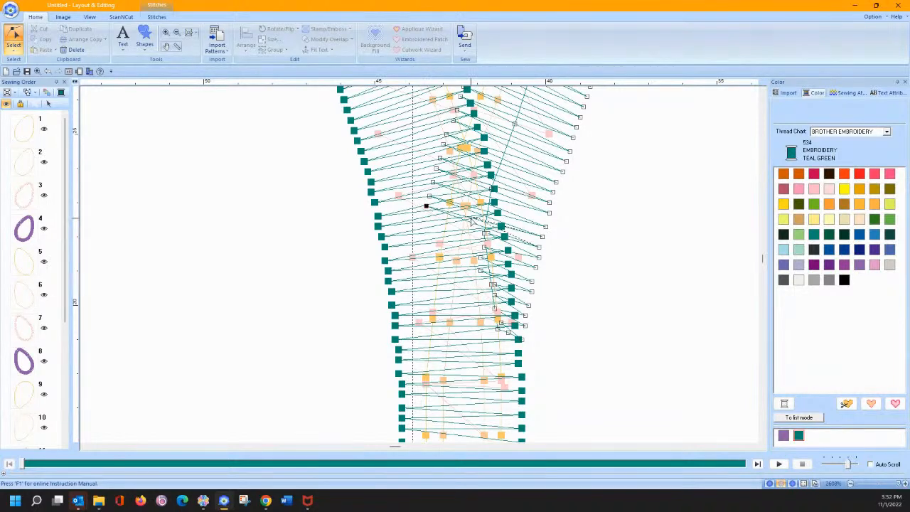
Move the remaining left-edge stitch points above the tapered end inward one by one to smooth the narrowing
{"action": "key", "text": "Delete"}
{"action": "key", "text": "Delete"}
{"action": "key", "text": "Delete"}
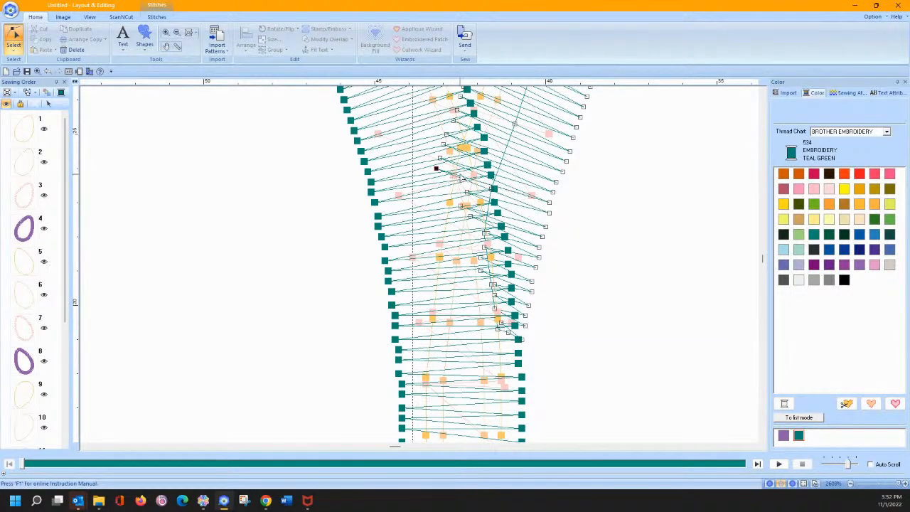
{"action": "key", "text": "Delete"}
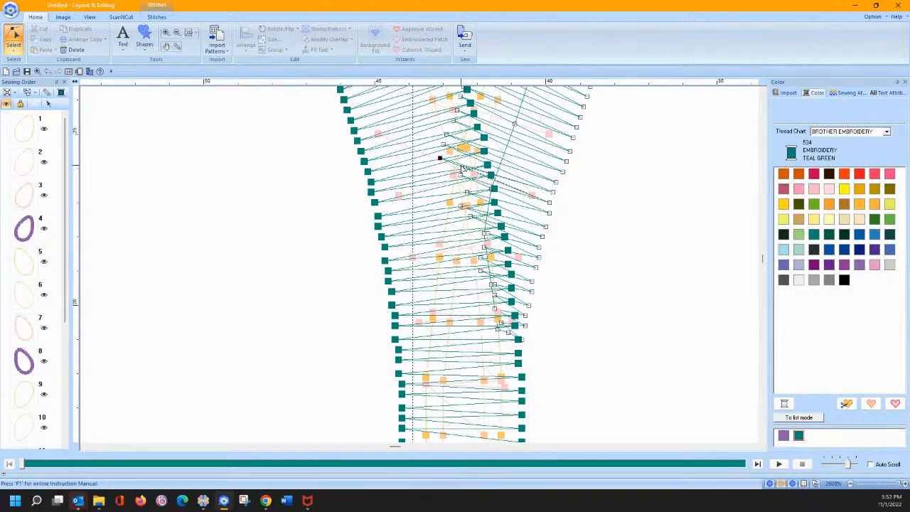
{"action": "key", "text": "Delete"}
{"action": "key", "text": "Delete"}
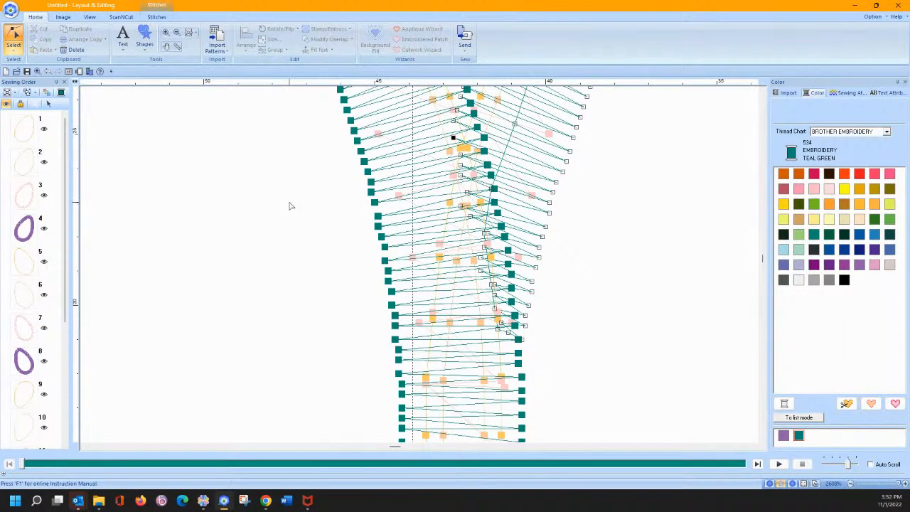
Move the left-edge stitch points at the right teal petal's lower cut end inward one by one to taper the overlapping satin
{"action": "scroll", "coordinate": [273, 226], "scroll_direction": "down", "scroll_amount": 10}
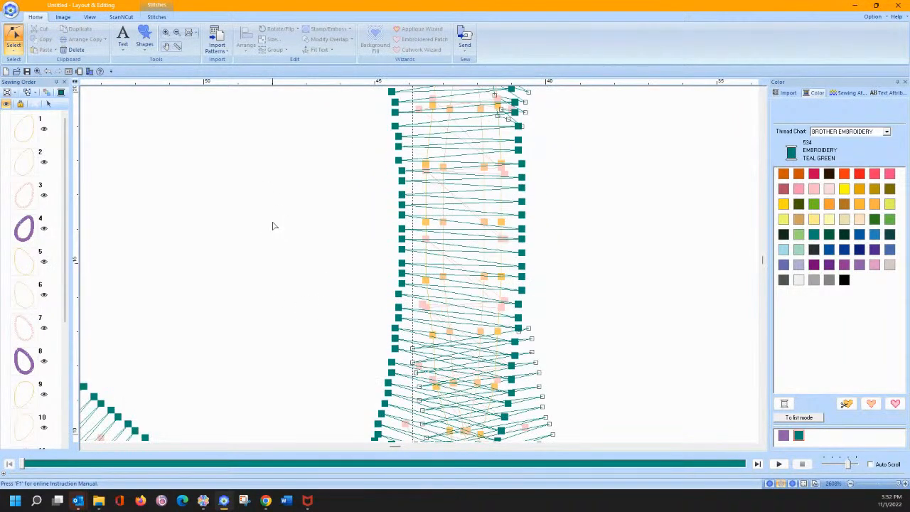
{"action": "left_click", "coordinate": [412, 136]}
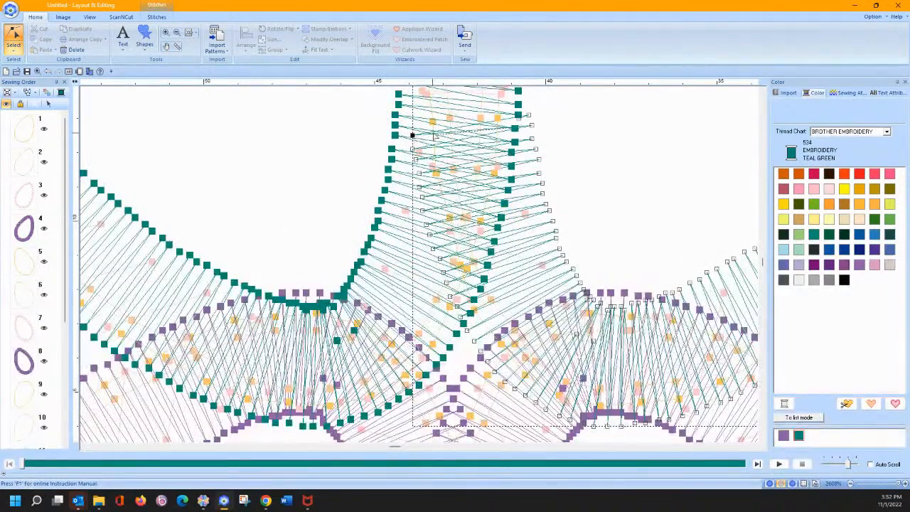
{"action": "left_click_drag", "start_coordinate": [412, 136], "coordinate": [475, 152]}
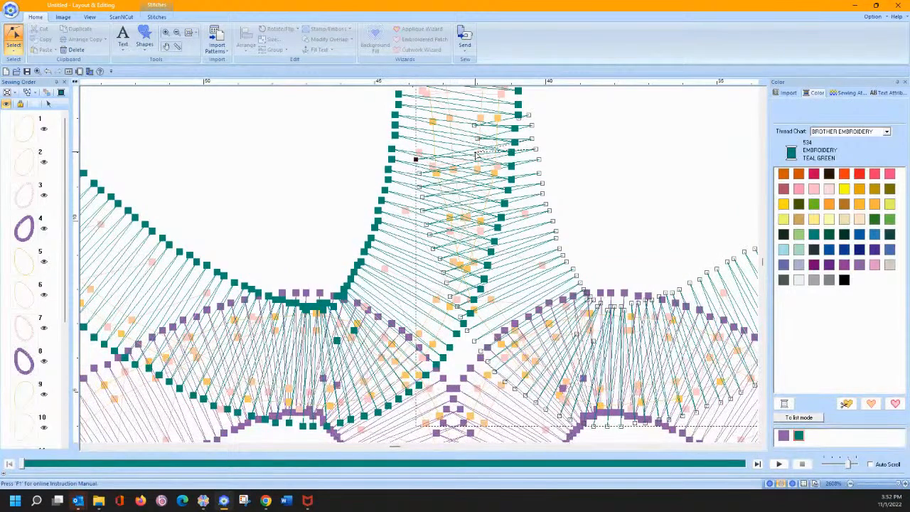
{"action": "left_click", "coordinate": [419, 187]}
{"action": "left_click_drag", "start_coordinate": [426, 185], "coordinate": [474, 204]}
{"action": "left_click_drag", "start_coordinate": [427, 229], "coordinate": [434, 259]}
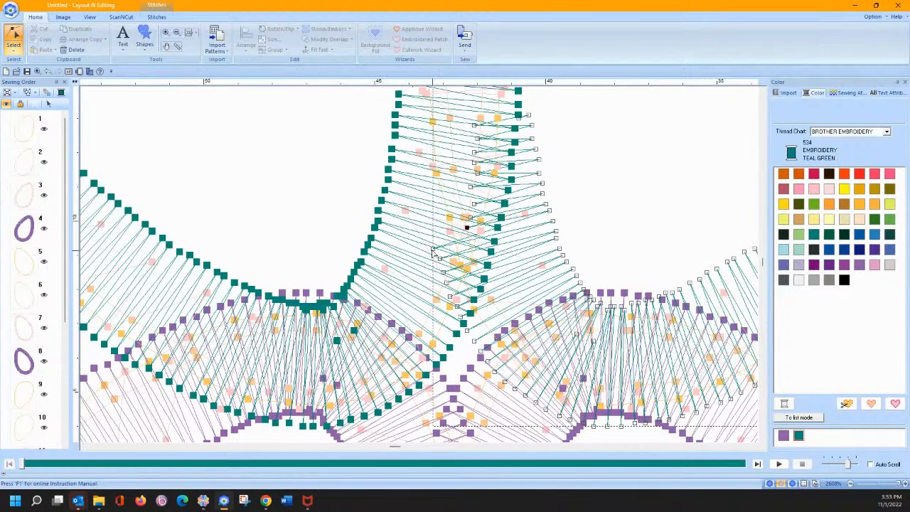
{"action": "left_click", "coordinate": [467, 245]}
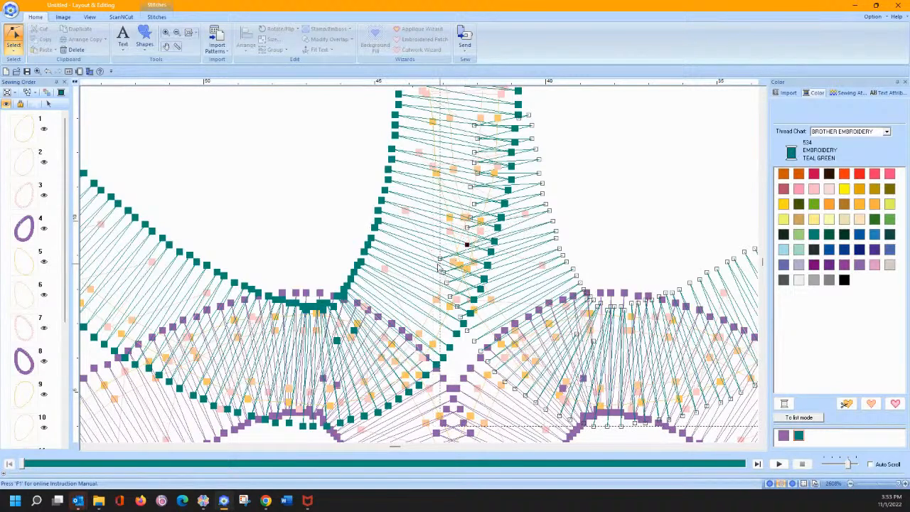
{"action": "mouse_move", "coordinate": [441, 263]}
{"action": "left_mouse_down"}
{"action": "mouse_move", "coordinate": [458, 253]}
{"action": "mouse_move", "coordinate": [458, 262]}
{"action": "left_mouse_up"}
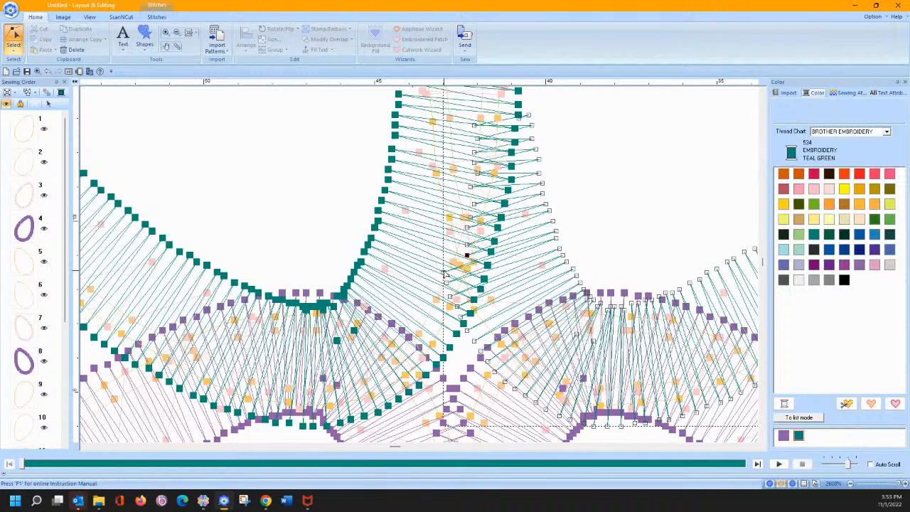
{"action": "left_click_drag", "start_coordinate": [444, 273], "coordinate": [446, 295]}
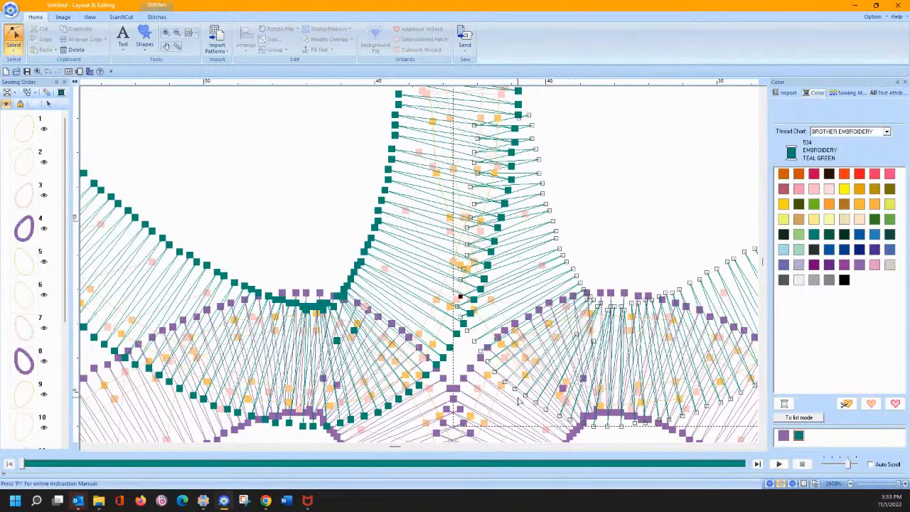
Split the right teal petal's stitches at two outer-edge points on either side of where it overlaps the purple petal
{"action": "left_click", "coordinate": [517, 369]}
{"action": "right_click", "coordinate": [494, 372]}
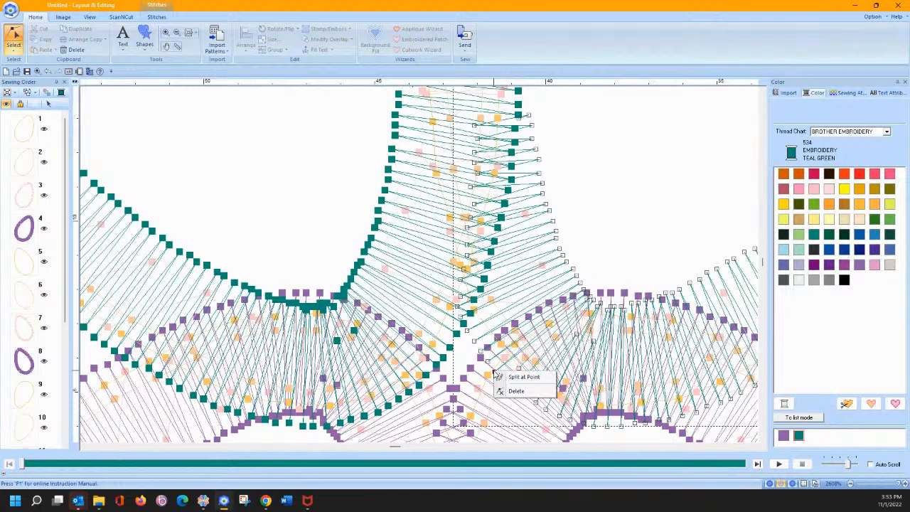
{"action": "left_click", "coordinate": [514, 376]}
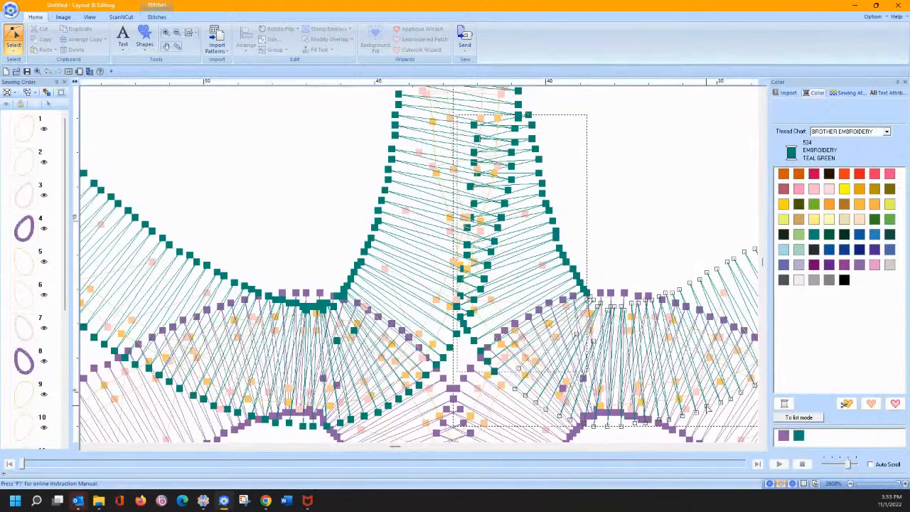
{"action": "right_click", "coordinate": [697, 413]}
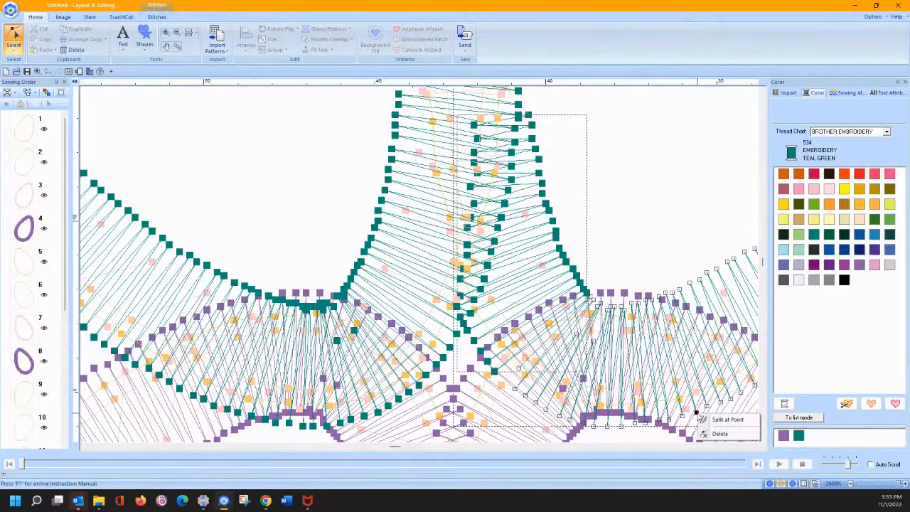
{"action": "left_click", "coordinate": [724, 420]}
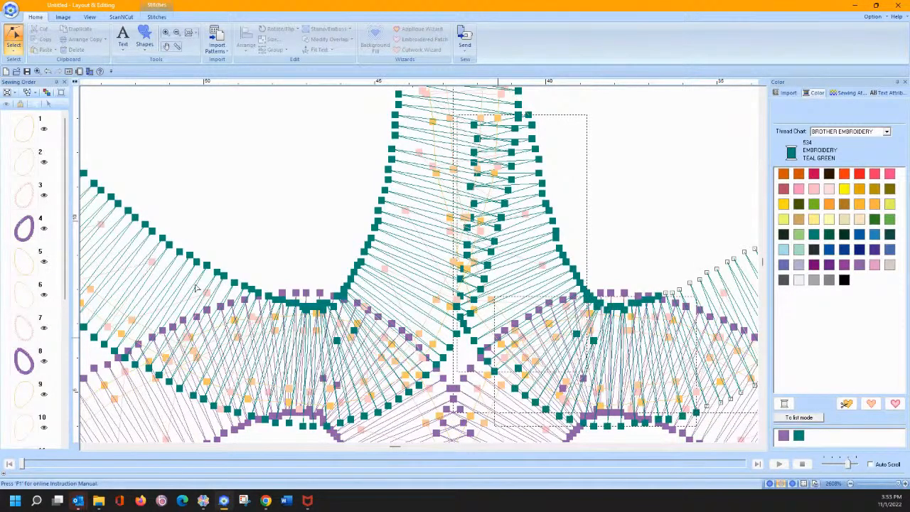
Delete the separated teal stitch section that lies over the top of the right purple petal
{"action": "scroll", "coordinate": [65, 256], "scroll_direction": "down", "scroll_amount": 5}
{"action": "left_click", "coordinate": [24, 264]}
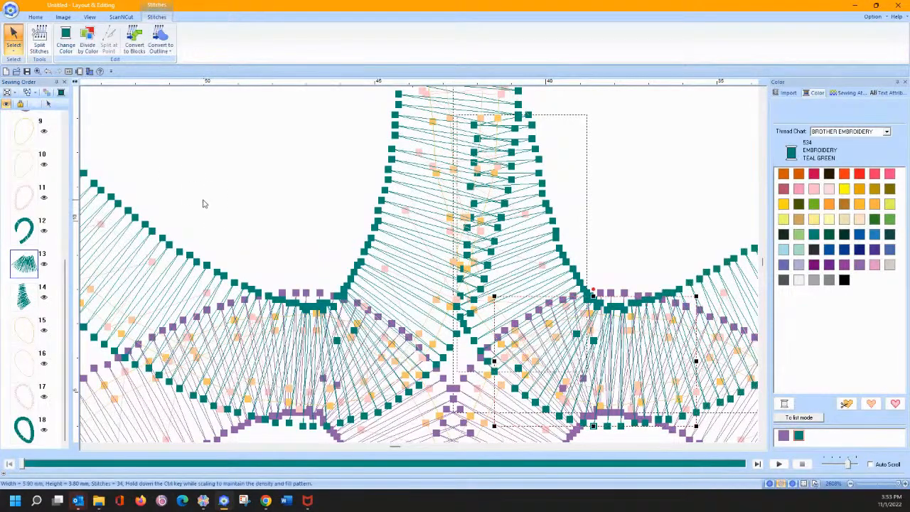
{"action": "key", "text": "Delete"}
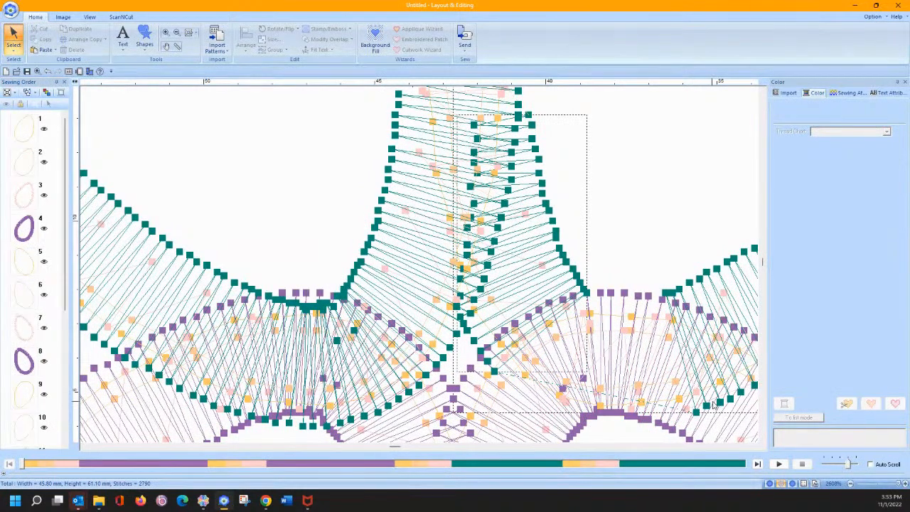
Raise the outer-edge stitch points at the cut end of the remaining right teal section one by one to taper it over the purple satin
{"action": "left_click", "coordinate": [711, 403]}
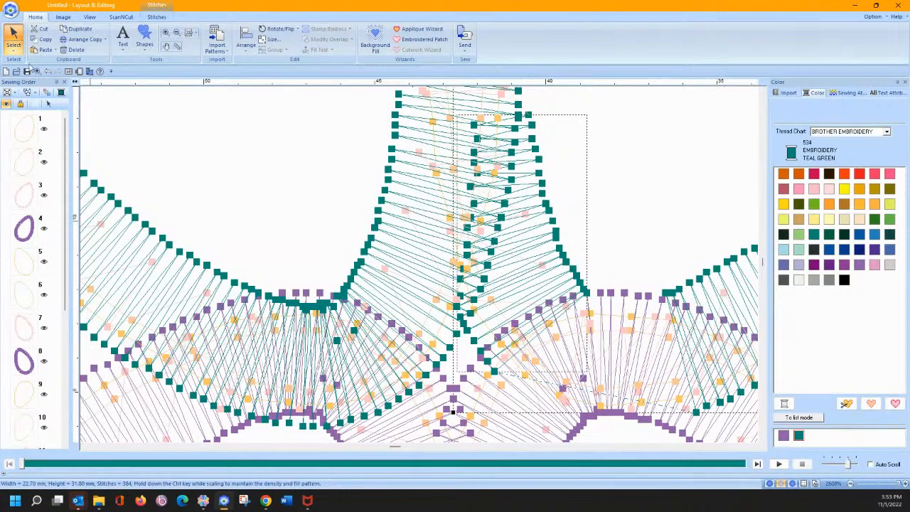
{"action": "left_click", "coordinate": [13, 50]}
{"action": "left_click", "coordinate": [36, 76]}
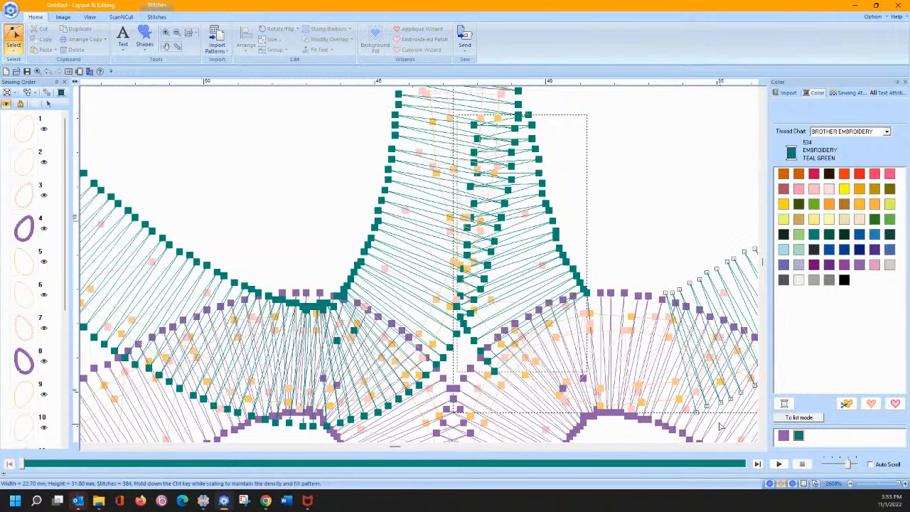
{"action": "left_click", "coordinate": [672, 331]}
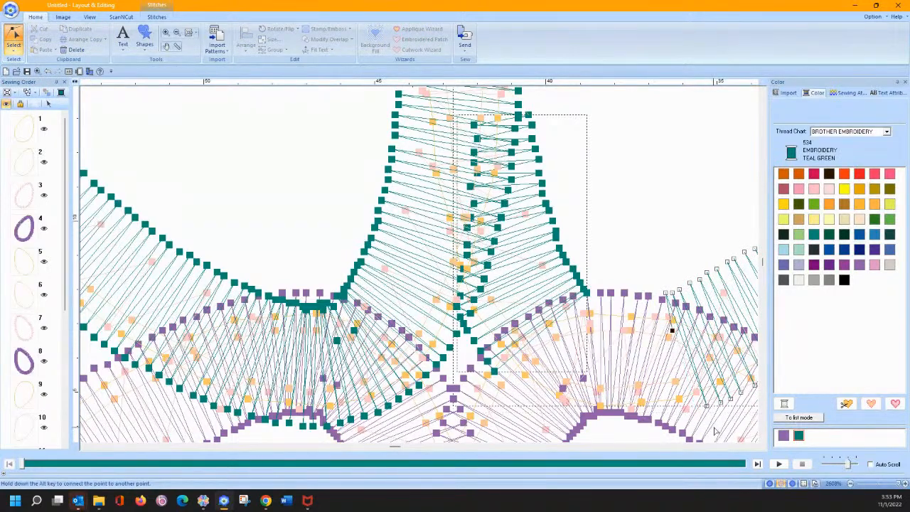
{"action": "left_click_drag", "start_coordinate": [672, 330], "coordinate": [693, 375]}
{"action": "key", "text": "ctrl+z"}
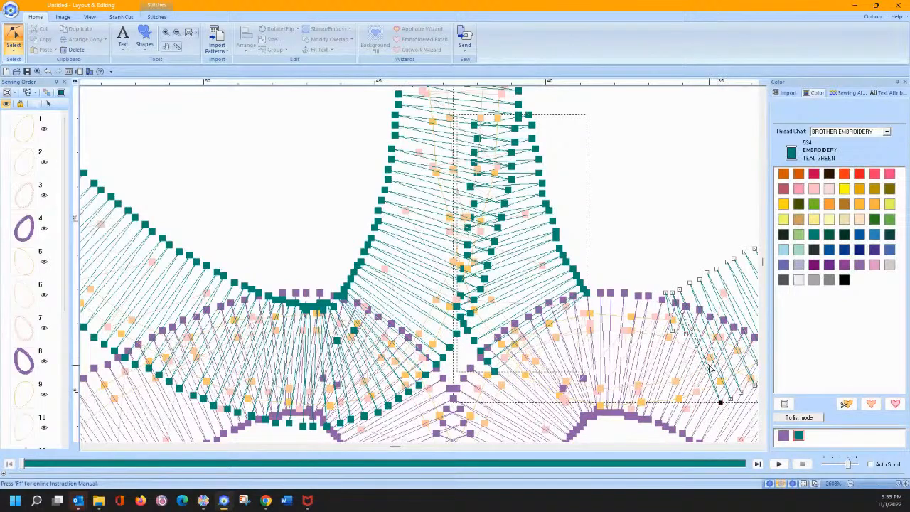
{"action": "left_click_drag", "start_coordinate": [686, 334], "coordinate": [700, 344]}
{"action": "left_click_drag", "start_coordinate": [730, 399], "coordinate": [727, 351]}
{"action": "left_click_drag", "start_coordinate": [755, 385], "coordinate": [739, 357]}
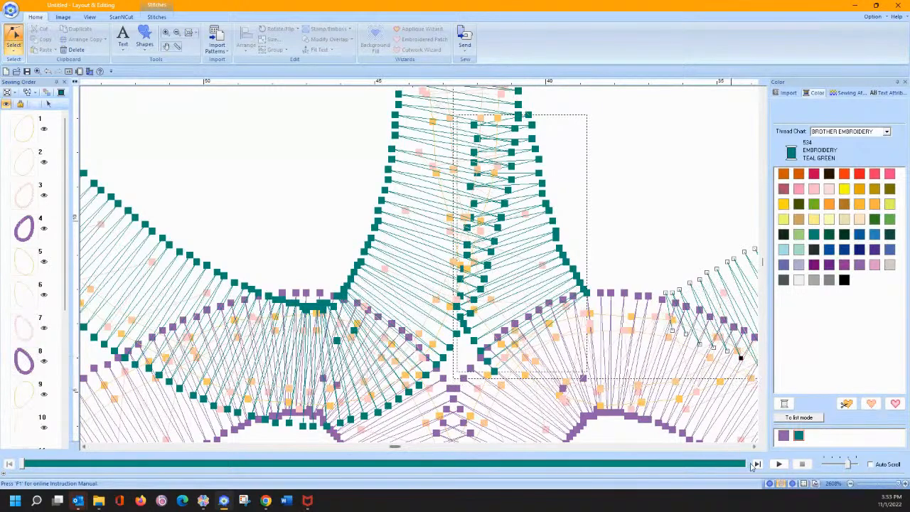
{"action": "left_click", "coordinate": [755, 446]}
{"action": "left_click", "coordinate": [754, 447]}
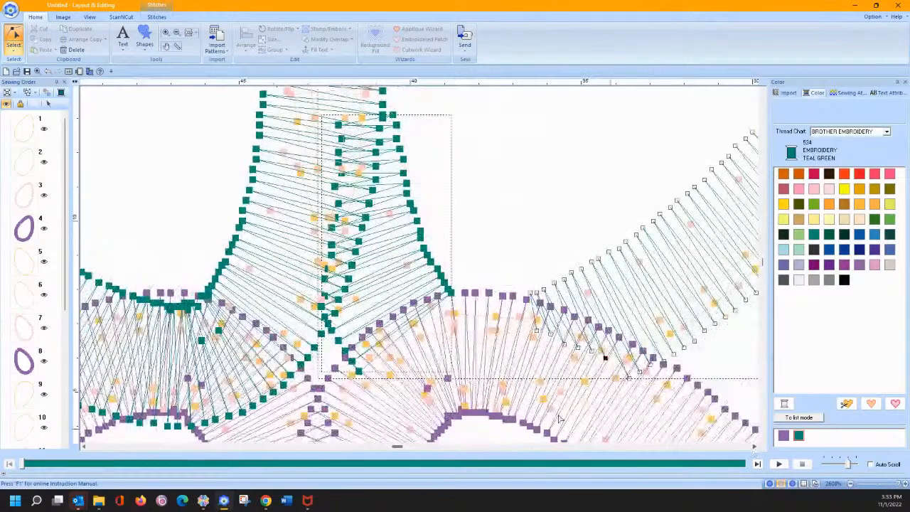
{"action": "left_click", "coordinate": [628, 377]}
{"action": "left_click_drag", "start_coordinate": [628, 377], "coordinate": [622, 365]}
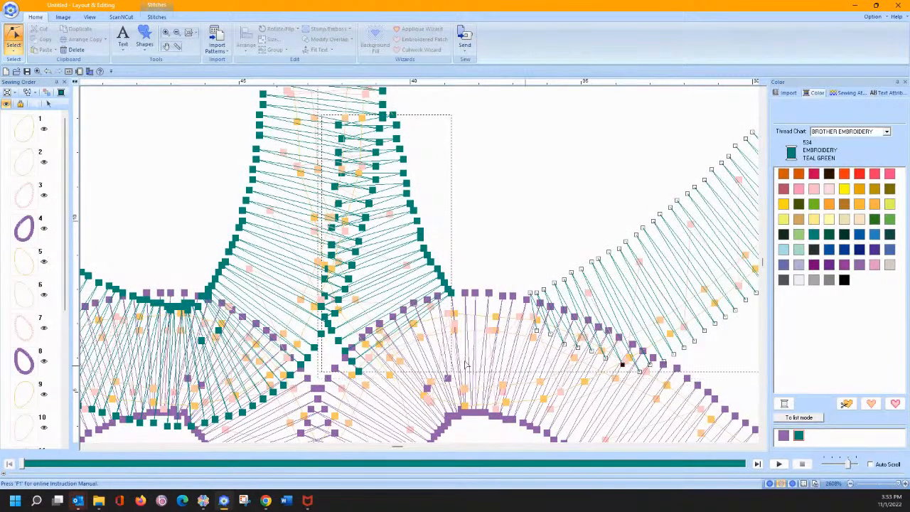
Move the last stitch point of the narrow middle teal section up toward its inner edge, and return to object selection
{"action": "left_click", "coordinate": [359, 372]}
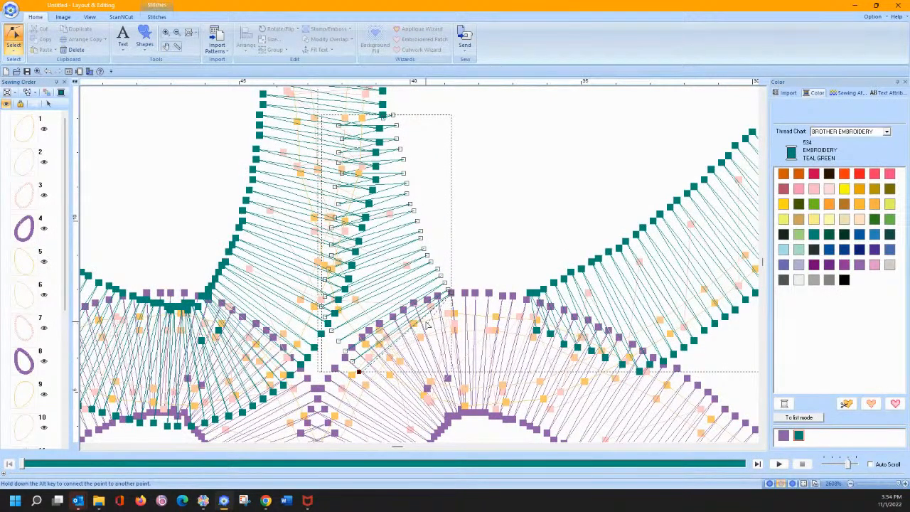
{"action": "left_click_drag", "start_coordinate": [427, 321], "coordinate": [427, 321]}
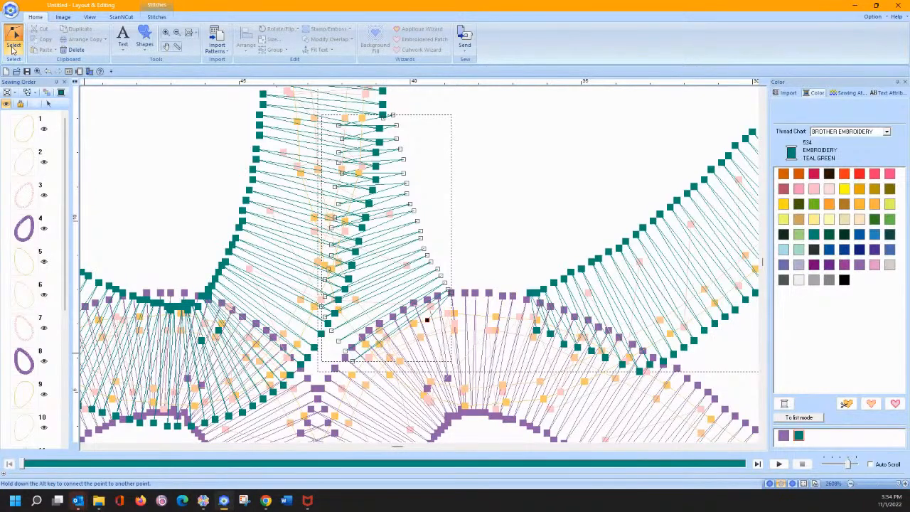
{"action": "left_click", "coordinate": [8, 82]}
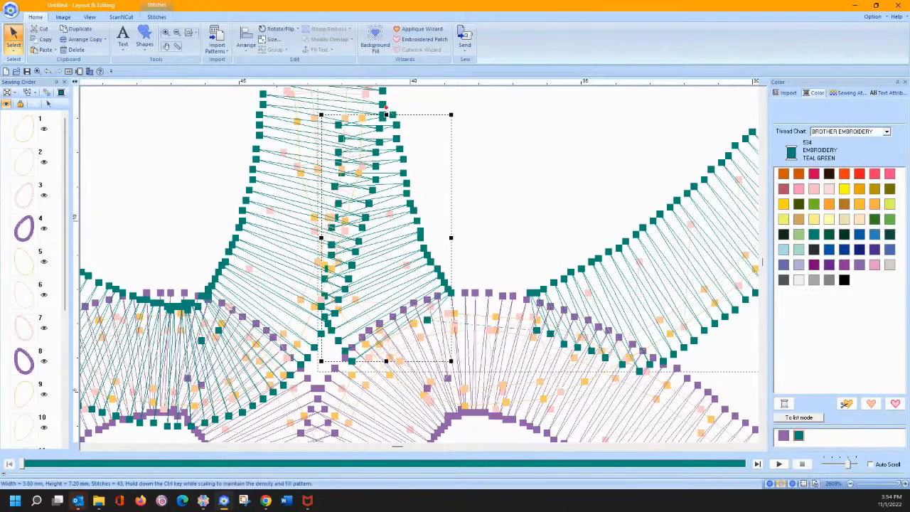
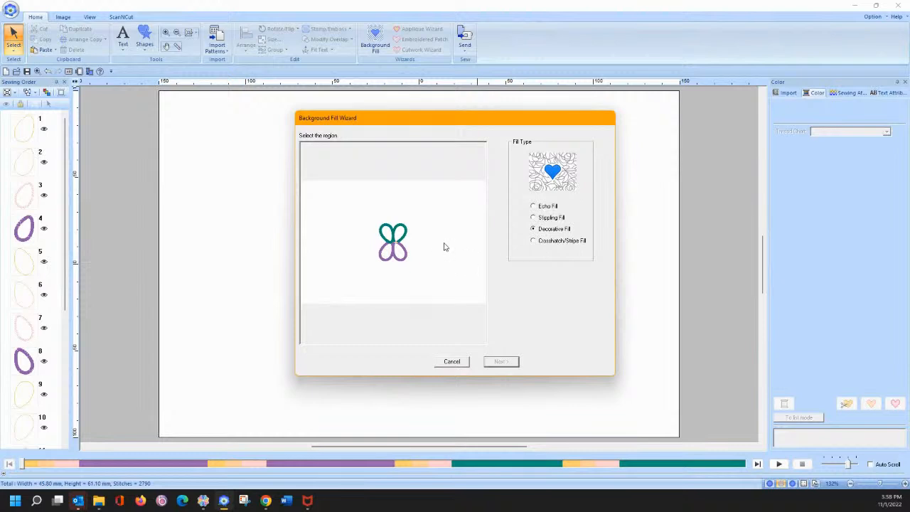
Choose the area surrounding the petal design as the background region and continue with Echo Fill
{"action": "left_click", "coordinate": [443, 248]}
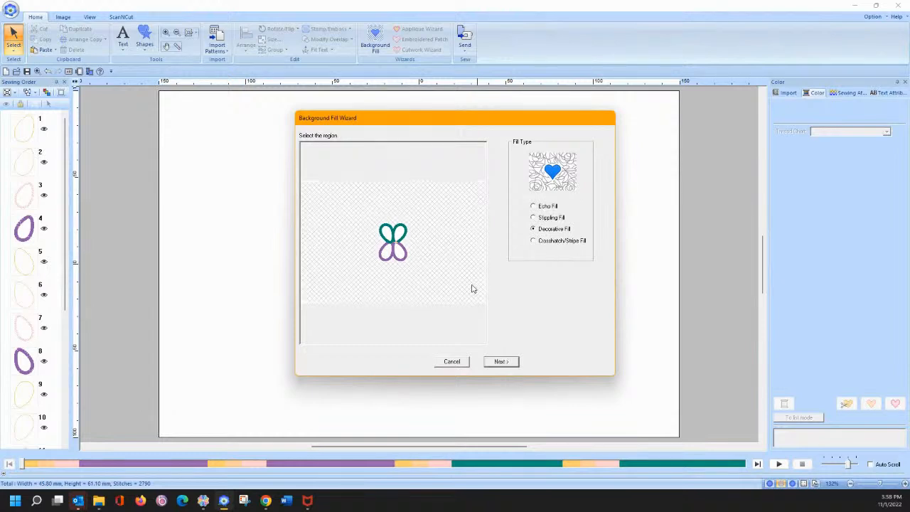
{"action": "left_click", "coordinate": [533, 206]}
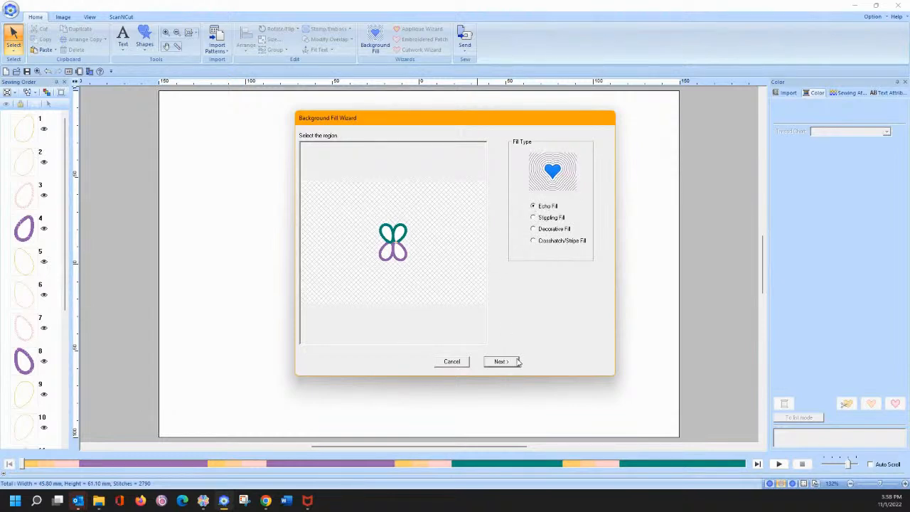
{"action": "left_click", "coordinate": [508, 365]}
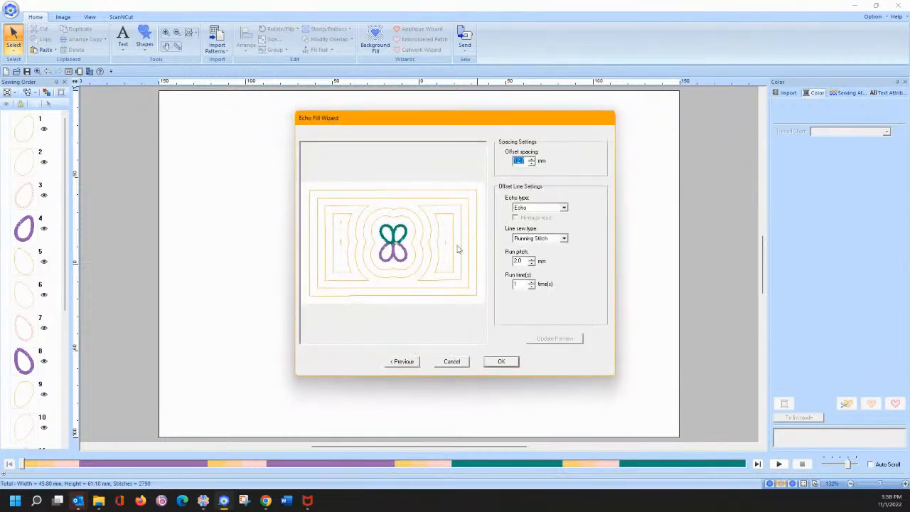
Set the echo type to Echo Clipped and the offset spacing to 11.2 mm, updating the preview
{"action": "left_click", "coordinate": [549, 207]}
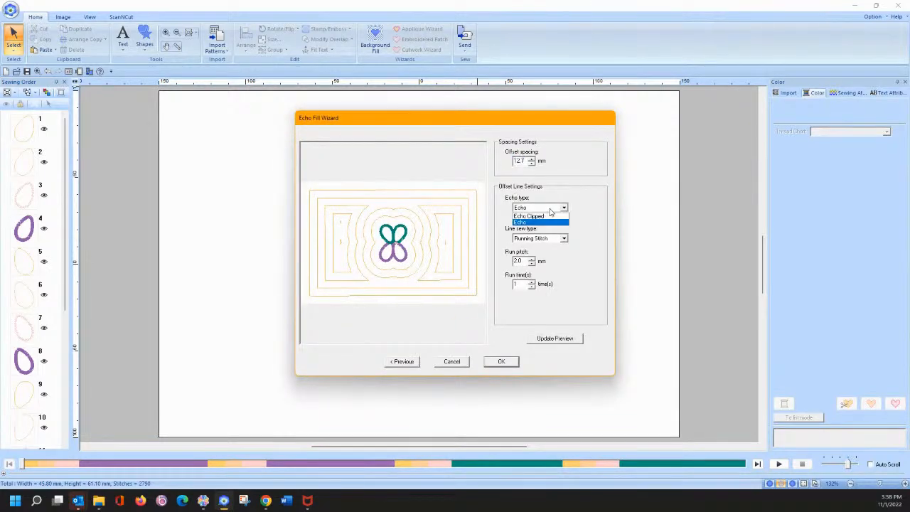
{"action": "left_click", "coordinate": [542, 222]}
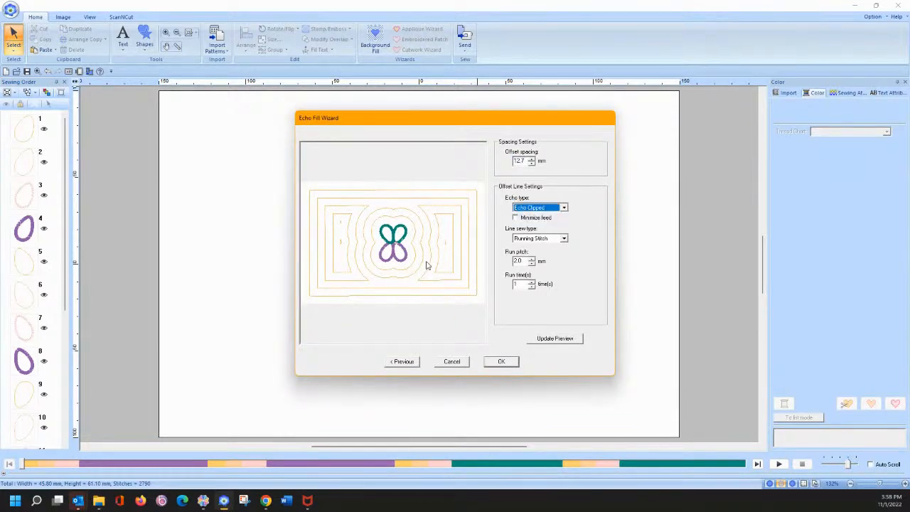
{"action": "left_click", "coordinate": [548, 340]}
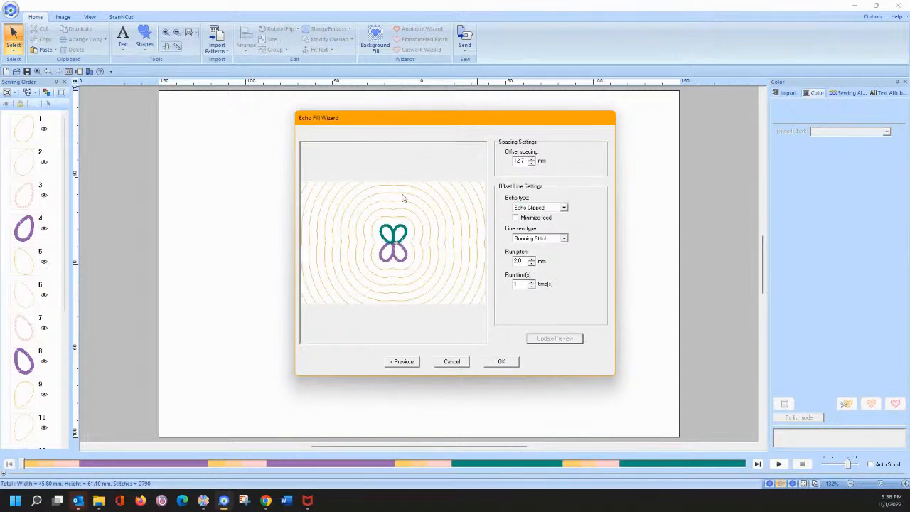
{"action": "left_click", "coordinate": [532, 164]}
{"action": "left_click", "coordinate": [532, 164]}
{"action": "left_click", "coordinate": [532, 163]}
{"action": "left_click", "coordinate": [532, 163]}
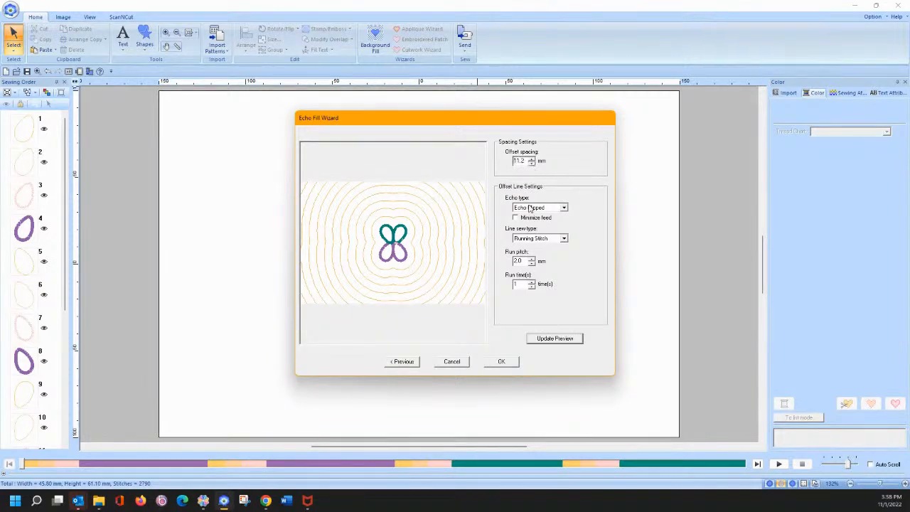
{"action": "left_click", "coordinate": [546, 340]}
Try Triple Stitch for the echo lines, and set the line sew type to Chain Stitch with the diamond stitch shape
{"action": "left_click", "coordinate": [545, 240]}
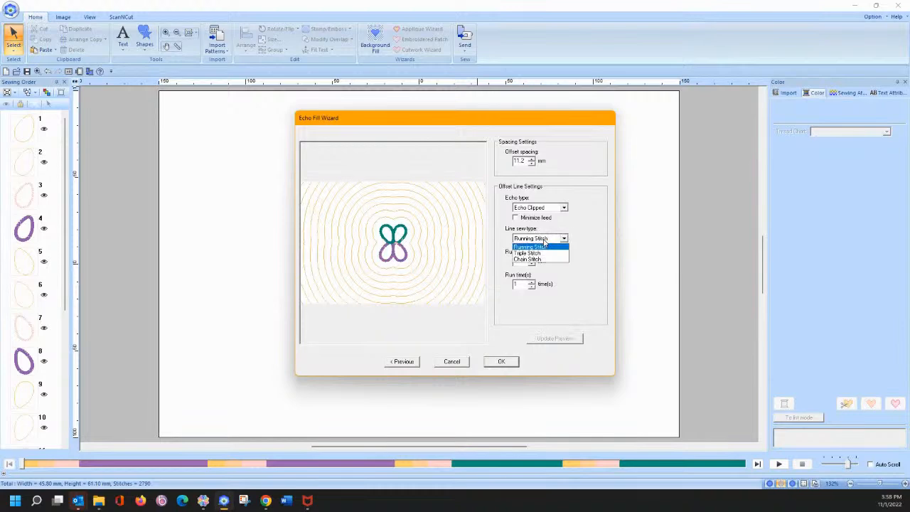
{"action": "left_click", "coordinate": [543, 253]}
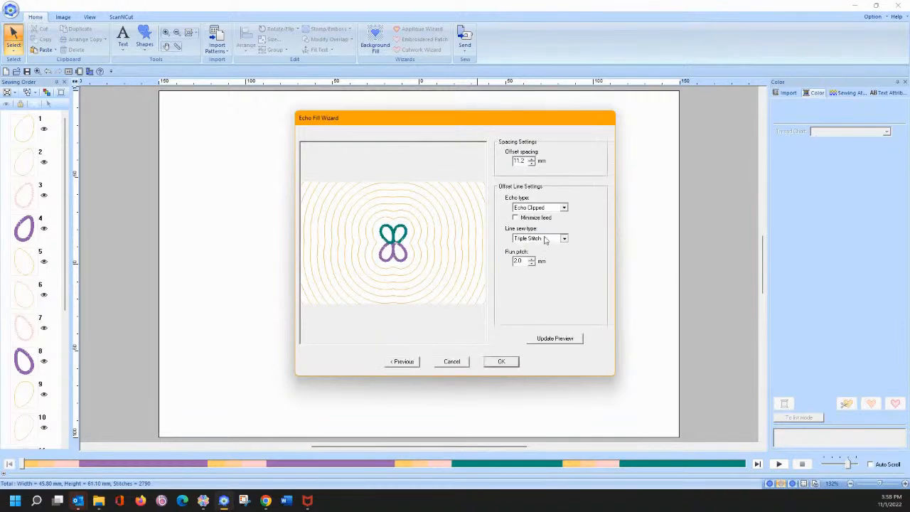
{"action": "left_click", "coordinate": [546, 241]}
{"action": "left_click", "coordinate": [535, 260]}
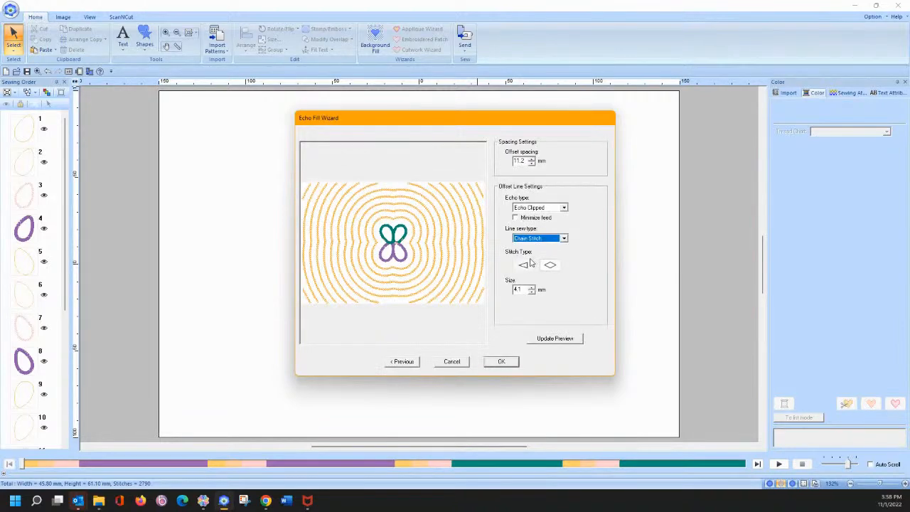
{"action": "left_click", "coordinate": [546, 265]}
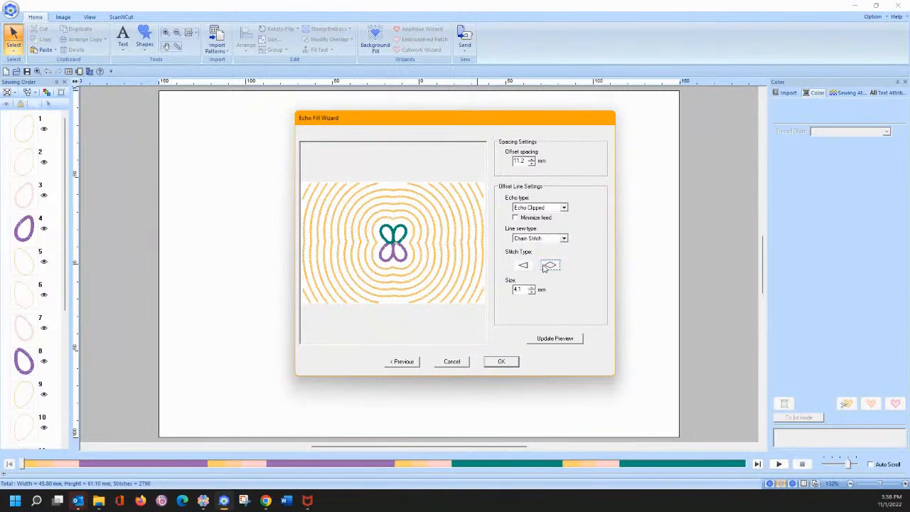
Preview the echo lines with the diamond chain stitch, and try the triangular stitch type instead
{"action": "left_click", "coordinate": [556, 340]}
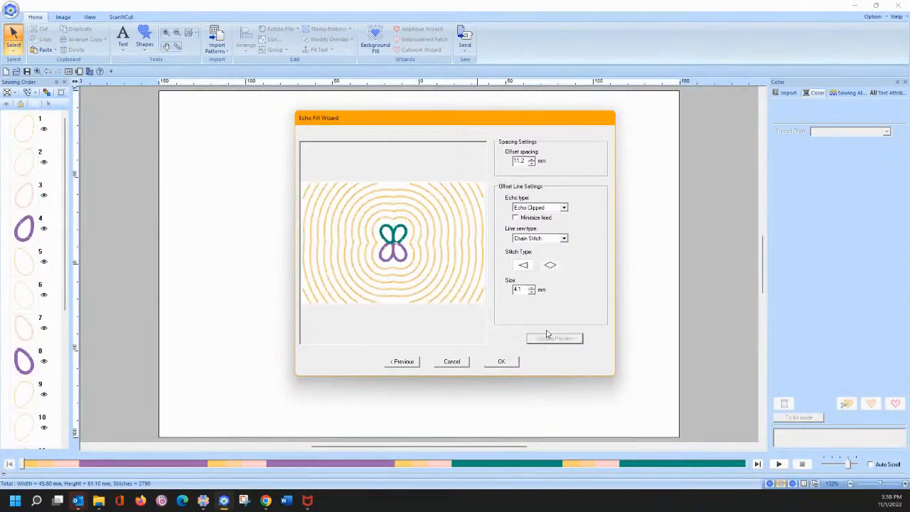
{"action": "left_click", "coordinate": [523, 265]}
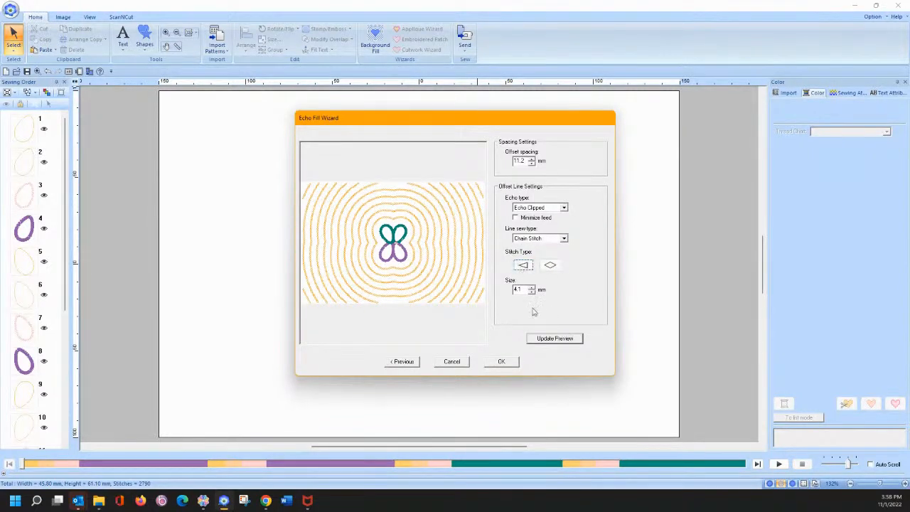
{"action": "left_click", "coordinate": [553, 338]}
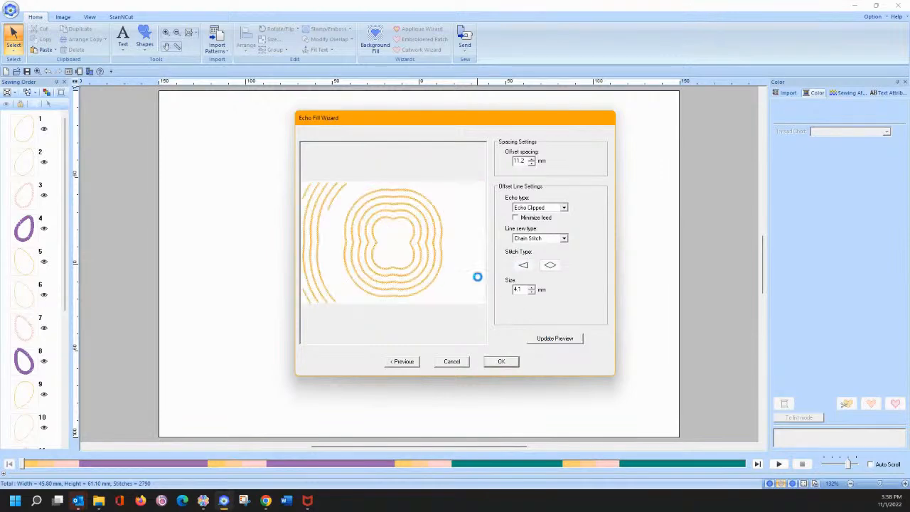
Try chain stitch sizes of 5.0 mm and 3.0 mm for the echo lines, updating the preview for each
{"action": "left_click", "coordinate": [531, 287]}
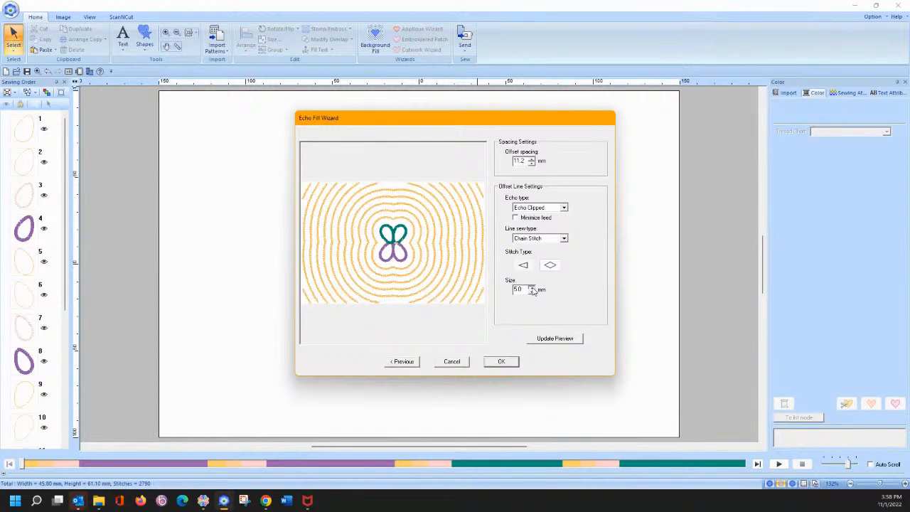
{"action": "left_click", "coordinate": [553, 338]}
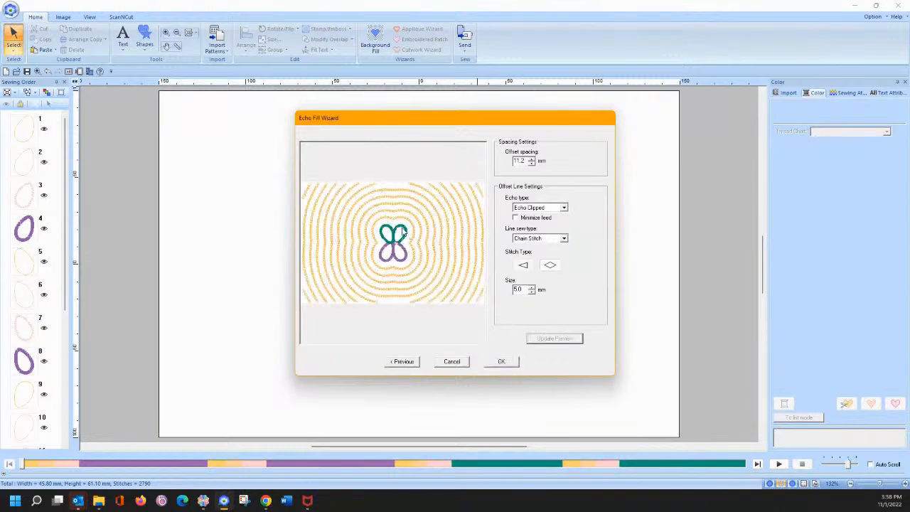
{"action": "left_click", "coordinate": [532, 291]}
{"action": "left_click", "coordinate": [549, 341]}
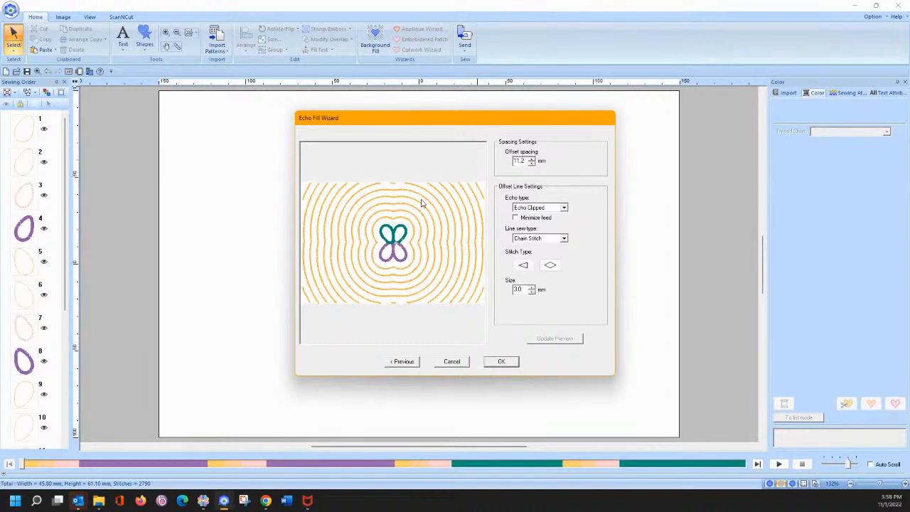
Switch the background fill type to Stippling Fill and preview it with an offset spacing of 0.8 mm
{"action": "left_click", "coordinate": [534, 208]}
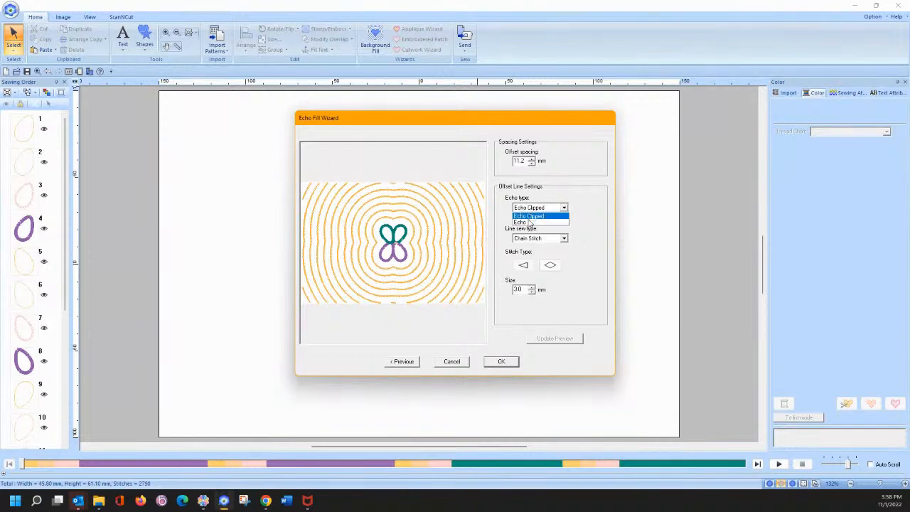
{"action": "left_click", "coordinate": [413, 363]}
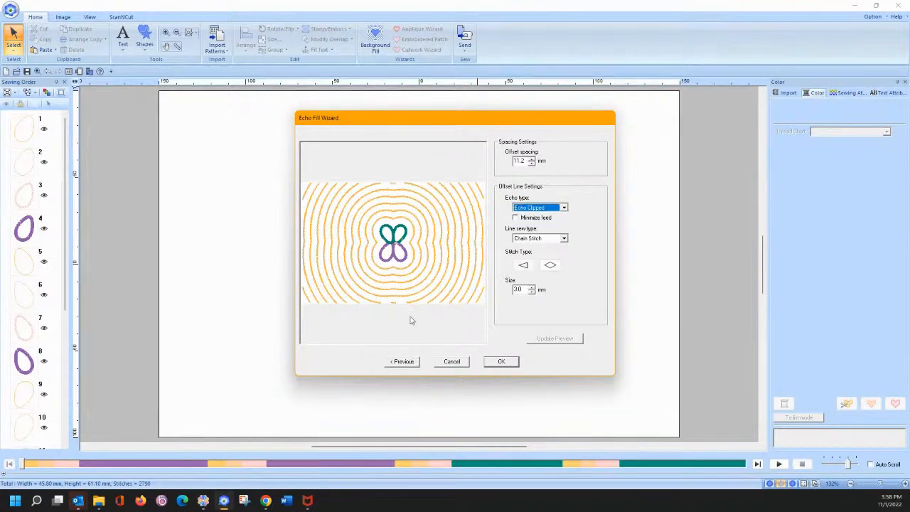
{"action": "left_click", "coordinate": [401, 361]}
{"action": "left_click", "coordinate": [534, 218]}
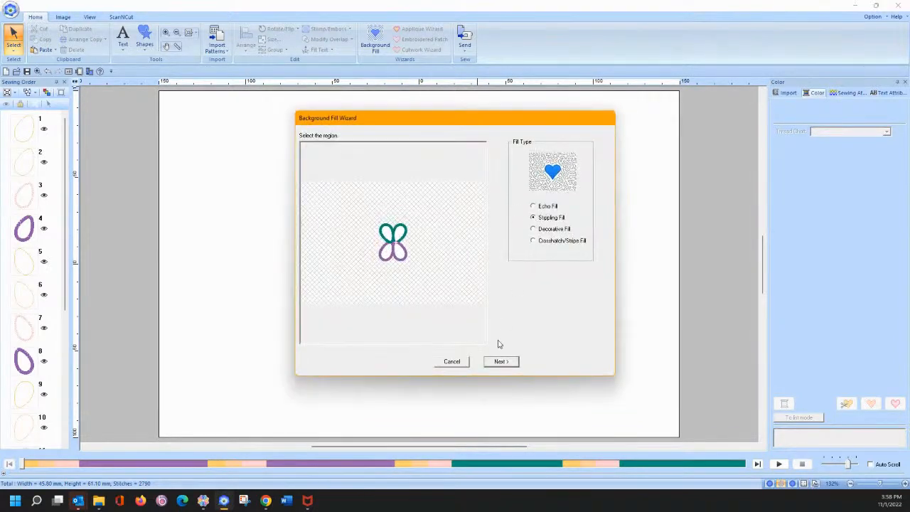
{"action": "left_click", "coordinate": [500, 361]}
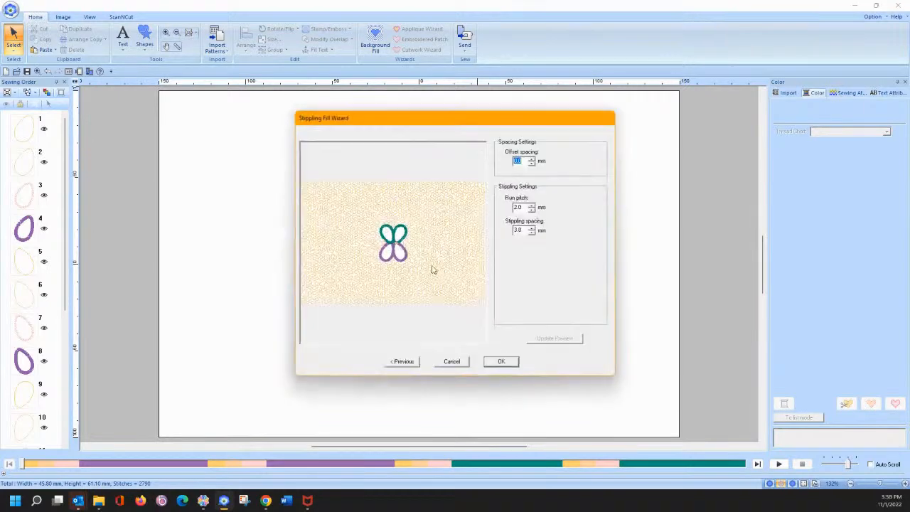
{"action": "left_click", "coordinate": [532, 159]}
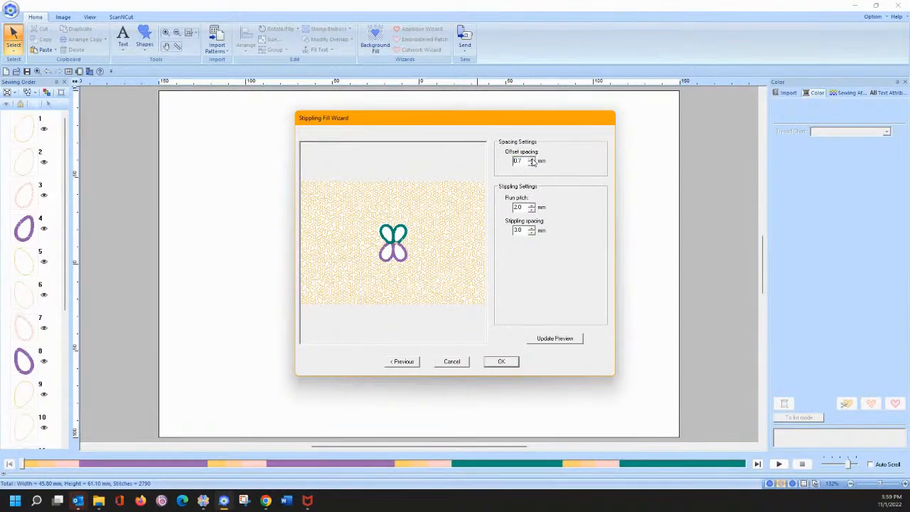
{"action": "left_click", "coordinate": [543, 339]}
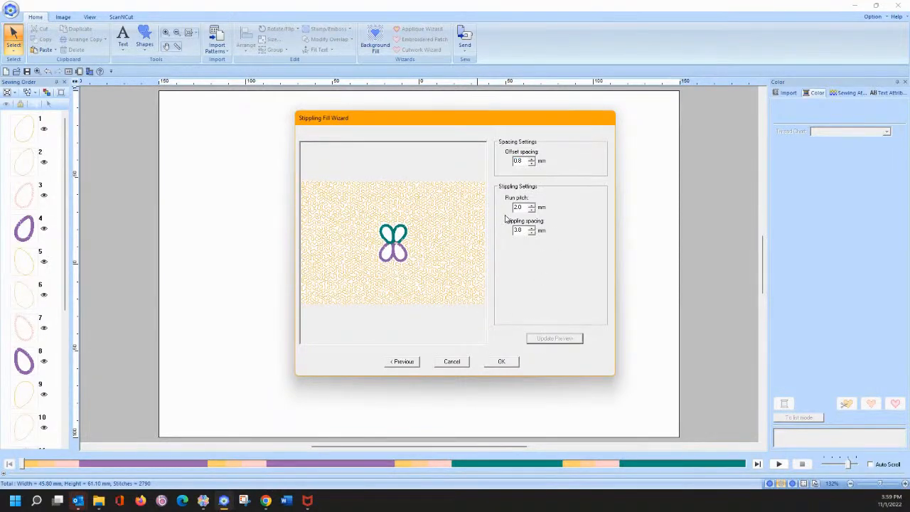
Set the stippling run pitch to 2.3 mm and the stippling spacing to 11.5 mm, updating the preview
{"action": "left_click", "coordinate": [532, 205]}
{"action": "left_click", "coordinate": [532, 204]}
{"action": "left_click", "coordinate": [531, 228]}
{"action": "left_click", "coordinate": [554, 339]}
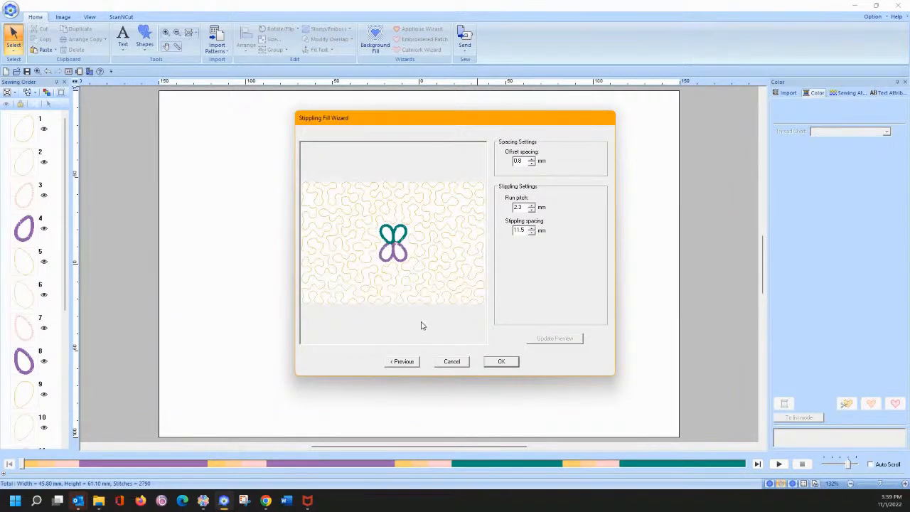
Switch the background to Decorative Fill and load the pattern "1 spool 1 attach works"
{"action": "left_click", "coordinate": [402, 361]}
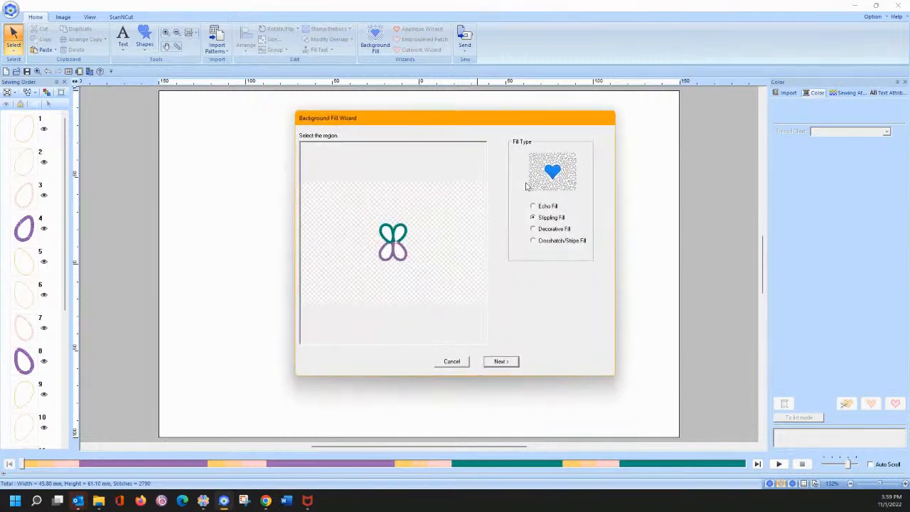
{"action": "left_click", "coordinate": [533, 229]}
{"action": "left_click", "coordinate": [501, 362]}
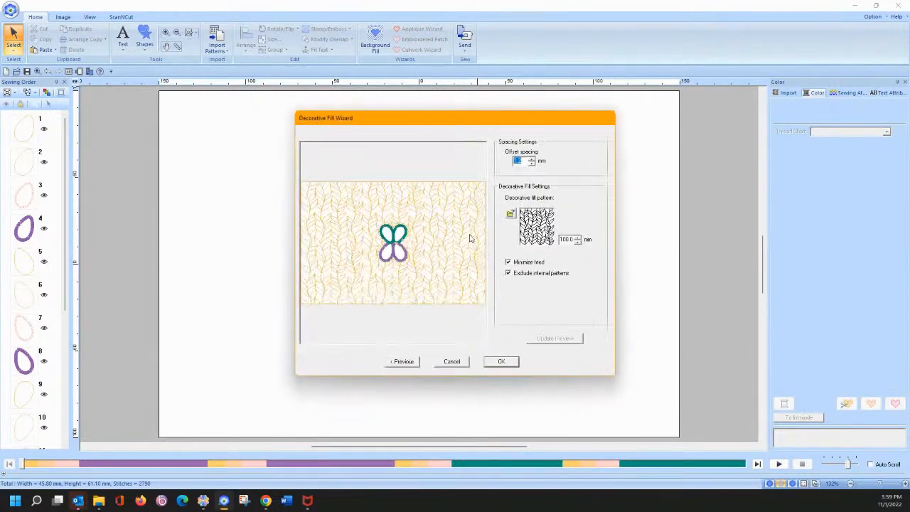
{"action": "left_click", "coordinate": [511, 214]}
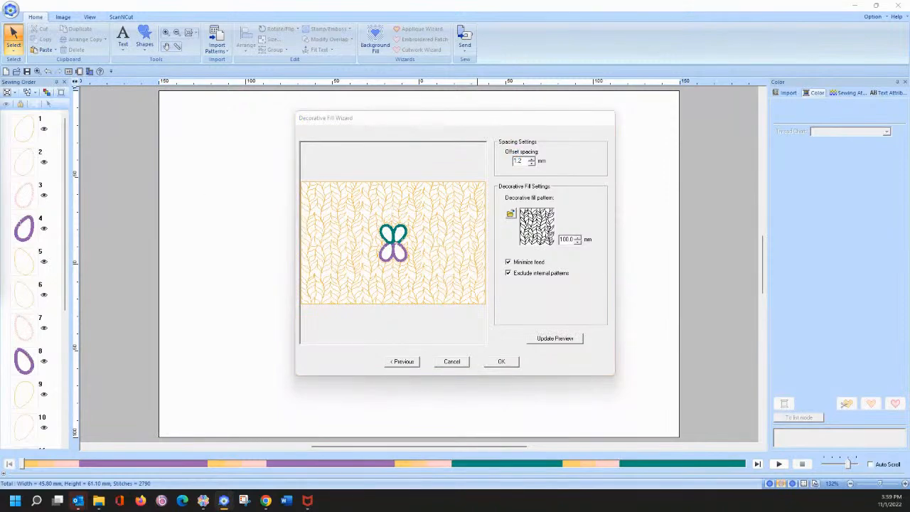
{"action": "left_click_drag", "start_coordinate": [466, 511], "coordinate": [653, 110]}
{"action": "left_click", "coordinate": [591, 201]}
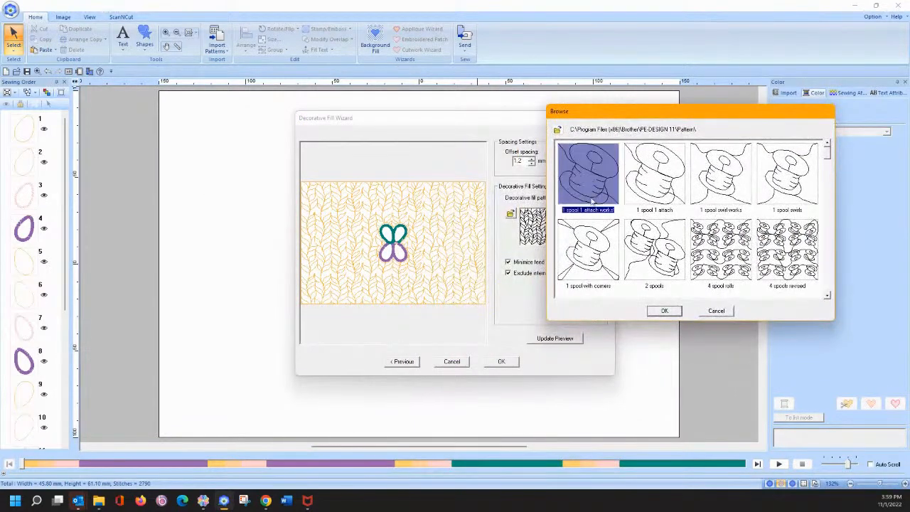
{"action": "left_click", "coordinate": [654, 312]}
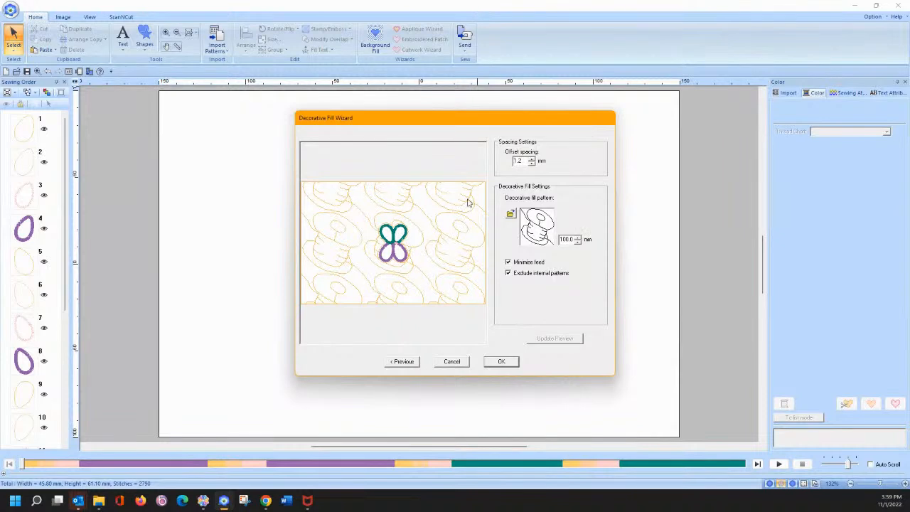
Set the decorative spool pattern's size to 50 mm and update the preview
{"action": "left_click", "coordinate": [578, 242]}
{"action": "type", "text": "50"}
{"action": "left_click", "coordinate": [565, 339]}
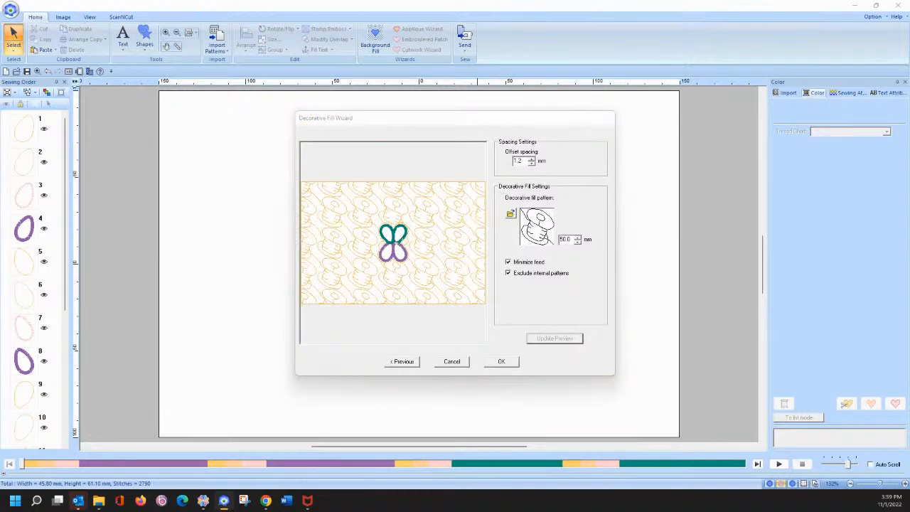
Browse the decorative fill patterns and replace the spool with the geometric pattern df_pat051
{"action": "left_click_drag", "start_coordinate": [541, 128], "coordinate": [445, 125]}
{"action": "scroll", "coordinate": [473, 205], "scroll_direction": "down", "scroll_amount": 5}
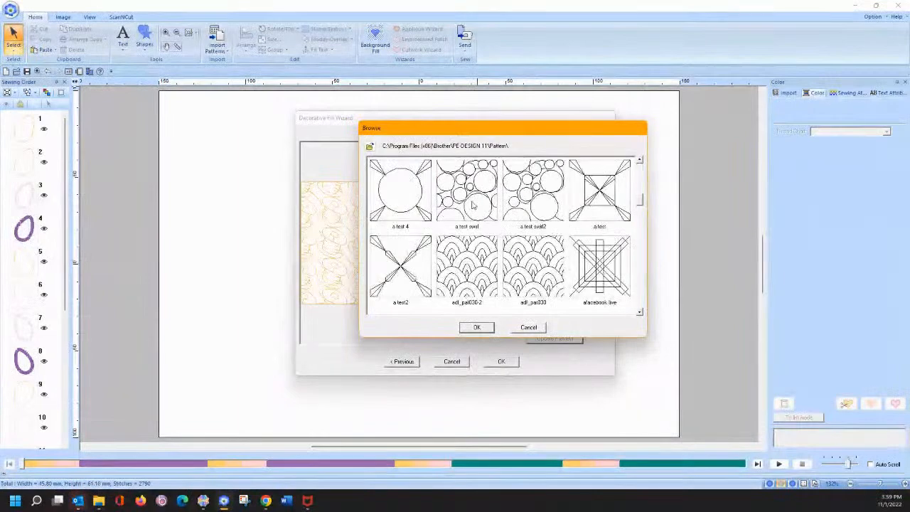
{"action": "scroll", "coordinate": [473, 205], "scroll_direction": "down", "scroll_amount": 12}
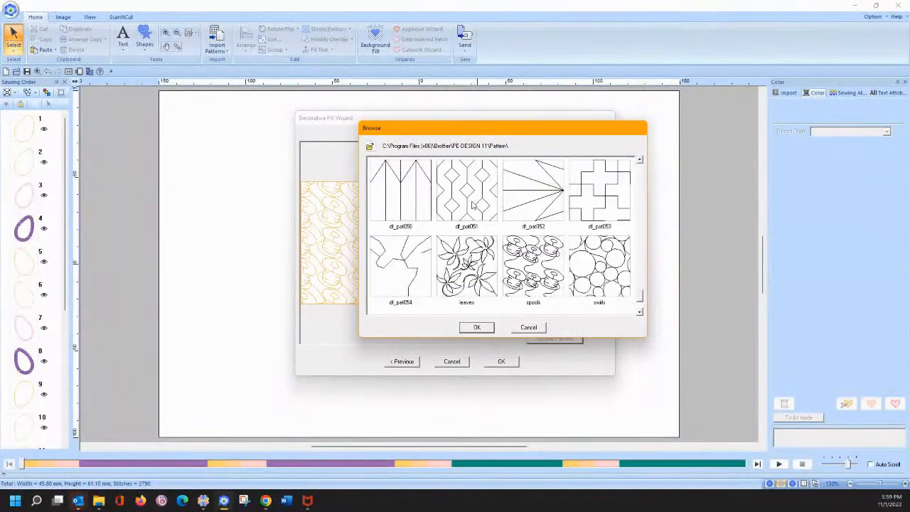
{"action": "scroll", "coordinate": [473, 206], "scroll_direction": "up", "scroll_amount": 2}
{"action": "scroll", "coordinate": [473, 207], "scroll_direction": "down", "scroll_amount": 1}
{"action": "left_click", "coordinate": [445, 190]}
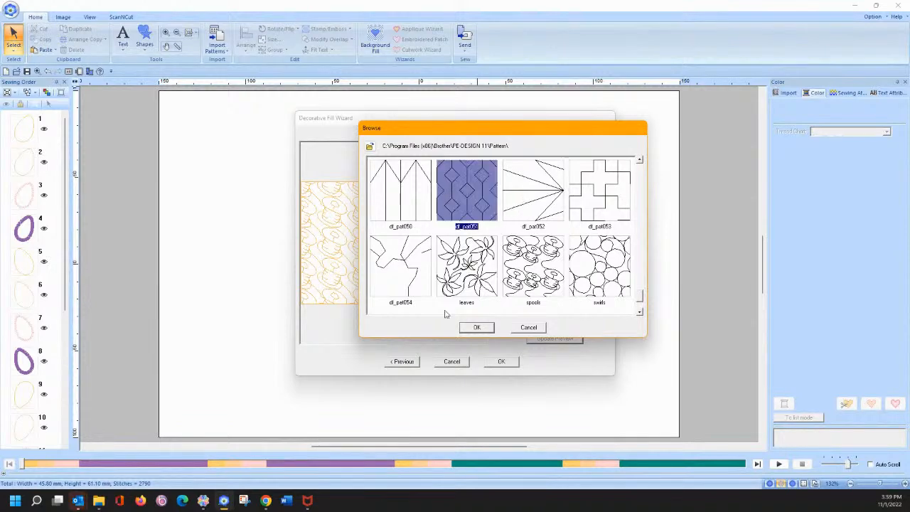
{"action": "left_click", "coordinate": [476, 329]}
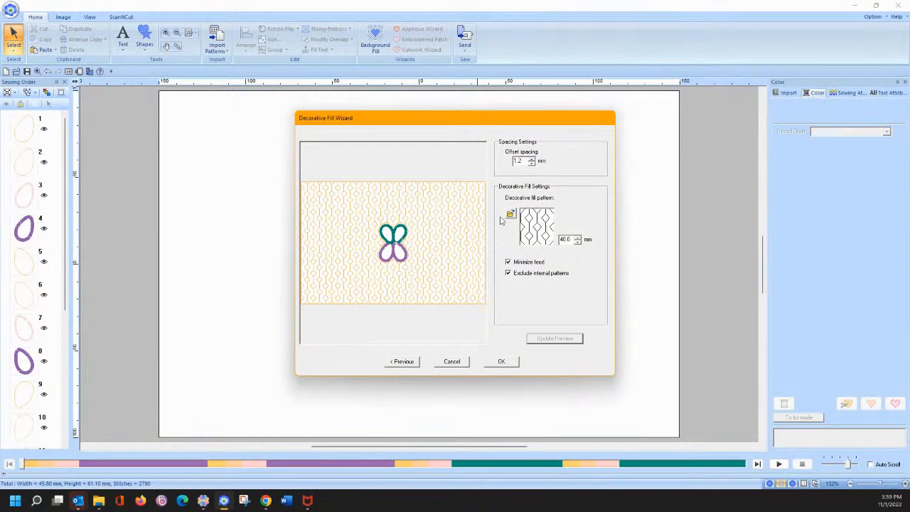
Switch the background to Crosshatch/Stripe Fill and preview it with the Crosshatch fill type
{"action": "left_click", "coordinate": [402, 361]}
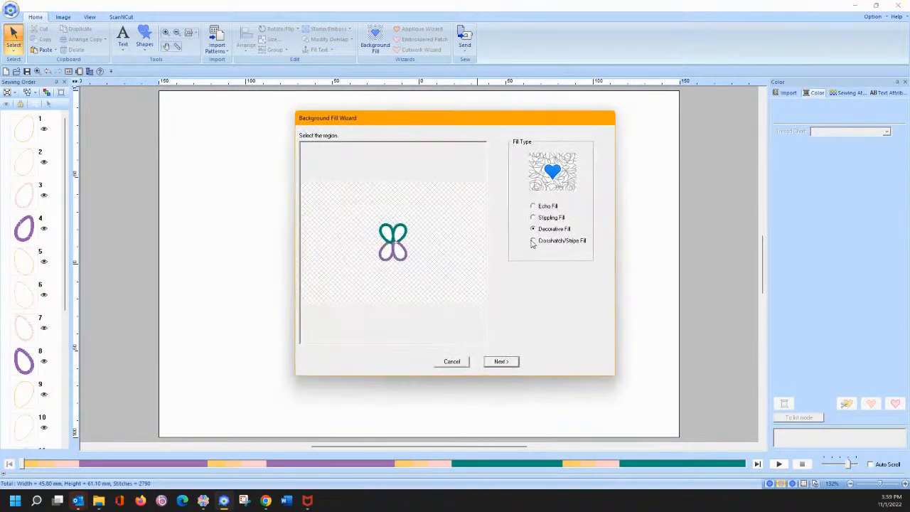
{"action": "left_click", "coordinate": [533, 242]}
{"action": "left_click", "coordinate": [500, 361]}
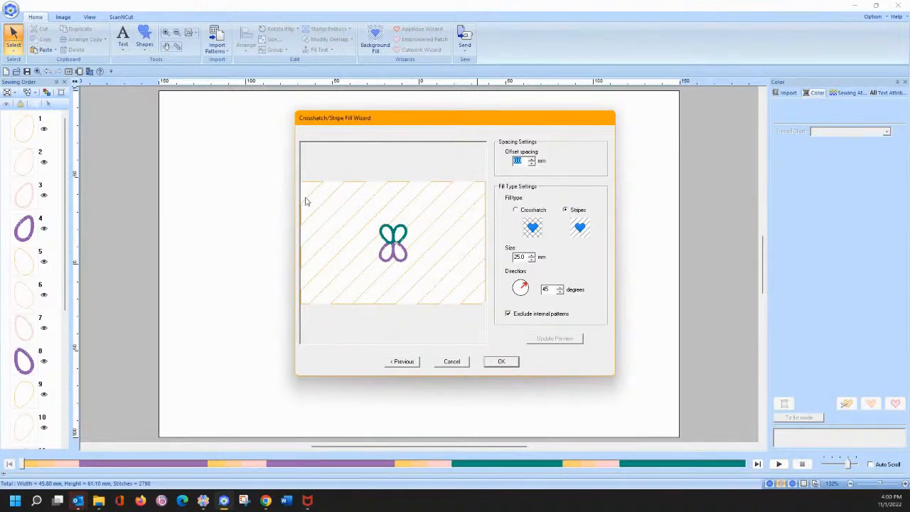
{"action": "left_click", "coordinate": [526, 212]}
{"action": "left_click", "coordinate": [558, 340]}
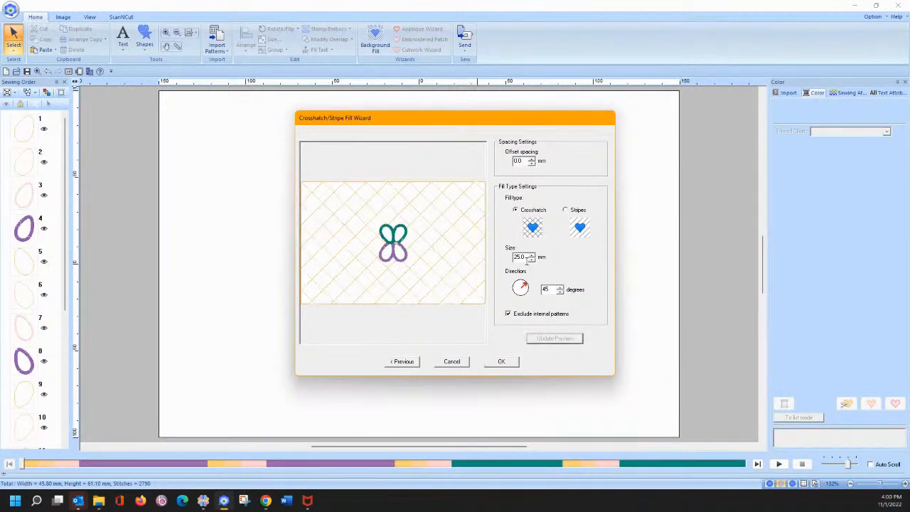
Preview the crosshatch at a size of 50.0 mm, and leave the wizard without applying the fill
{"action": "double_click", "coordinate": [523, 257]}
{"action": "type", "text": "5"}
{"action": "left_click", "coordinate": [540, 339]}
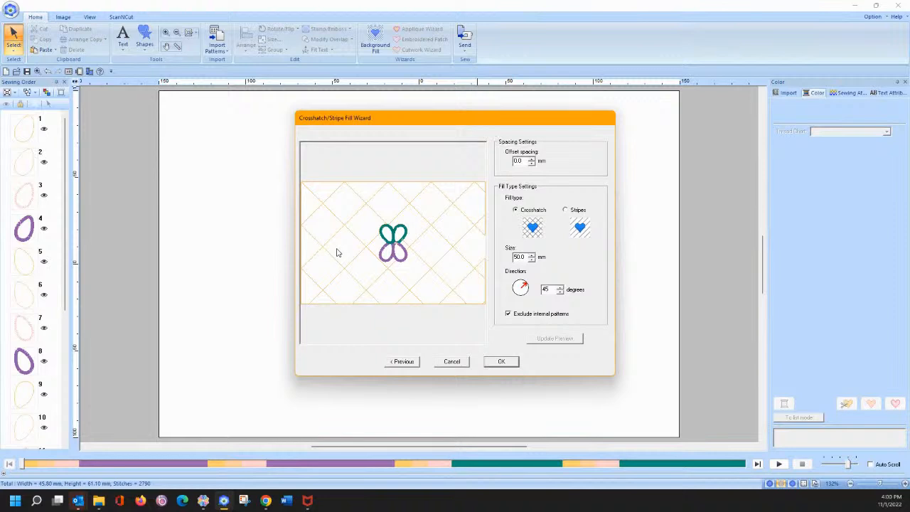
{"action": "left_click", "coordinate": [452, 362]}
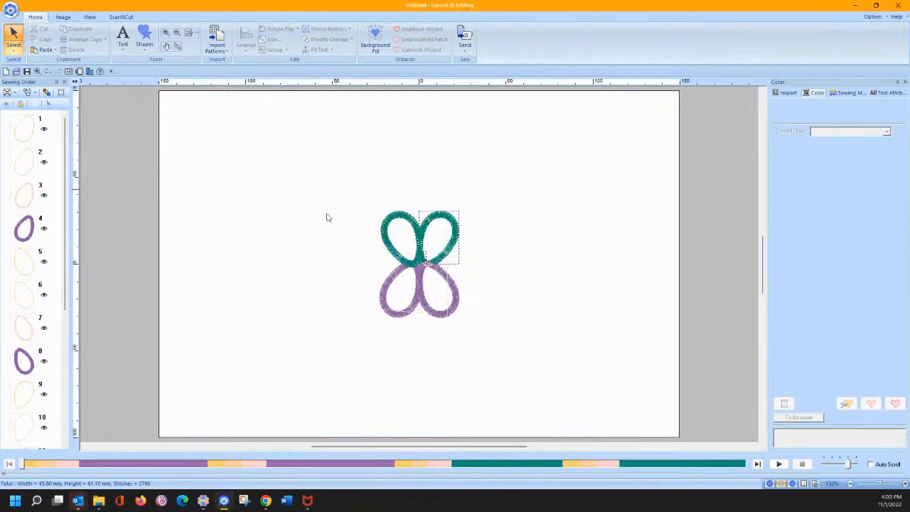
Add a Crosshatch background fill with a size of 50.0 mm to the area surrounding the petal design
{"action": "left_click", "coordinate": [376, 44]}
{"action": "left_click", "coordinate": [457, 264]}
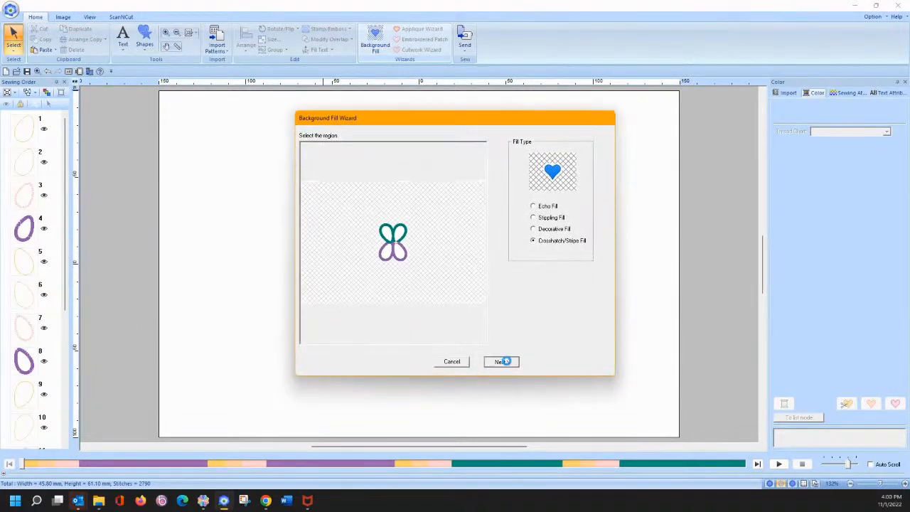
{"action": "left_click", "coordinate": [501, 361]}
{"action": "double_click", "coordinate": [526, 258]}
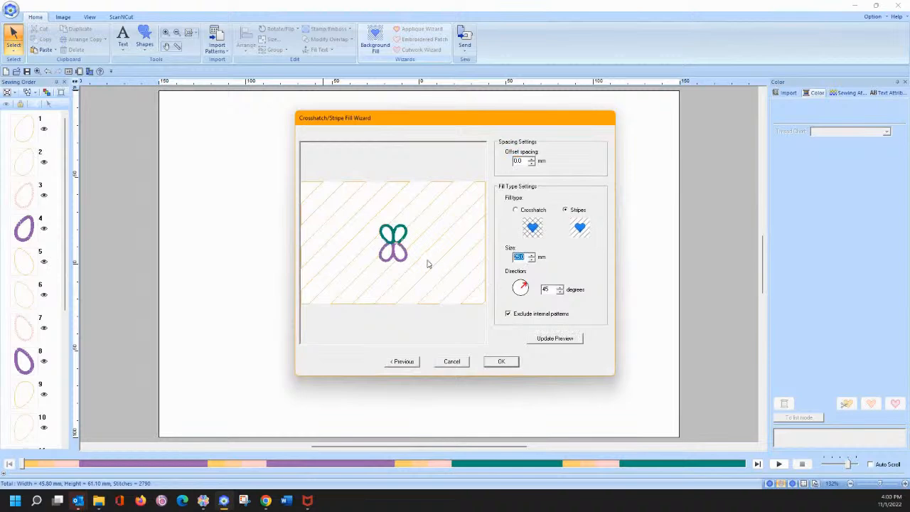
{"action": "type", "text": "5"}
{"action": "left_click", "coordinate": [517, 210]}
{"action": "left_click", "coordinate": [545, 338]}
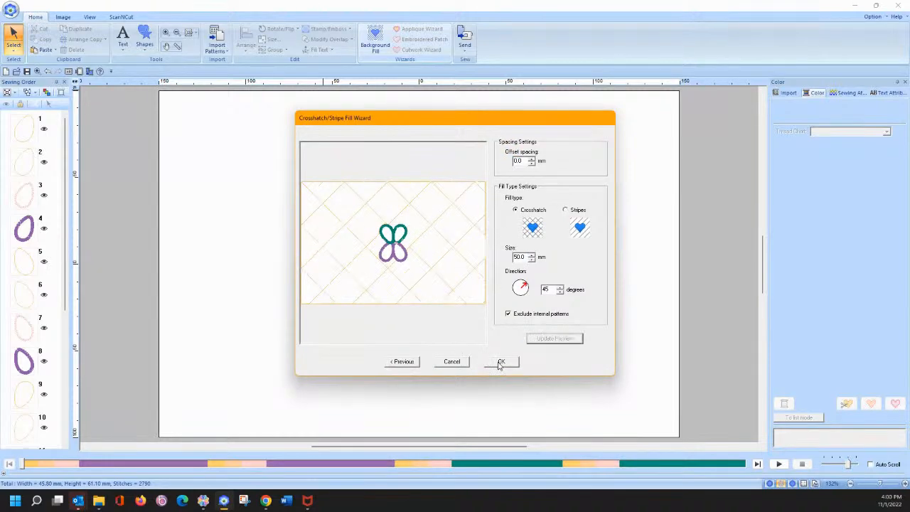
{"action": "left_click", "coordinate": [502, 363]}
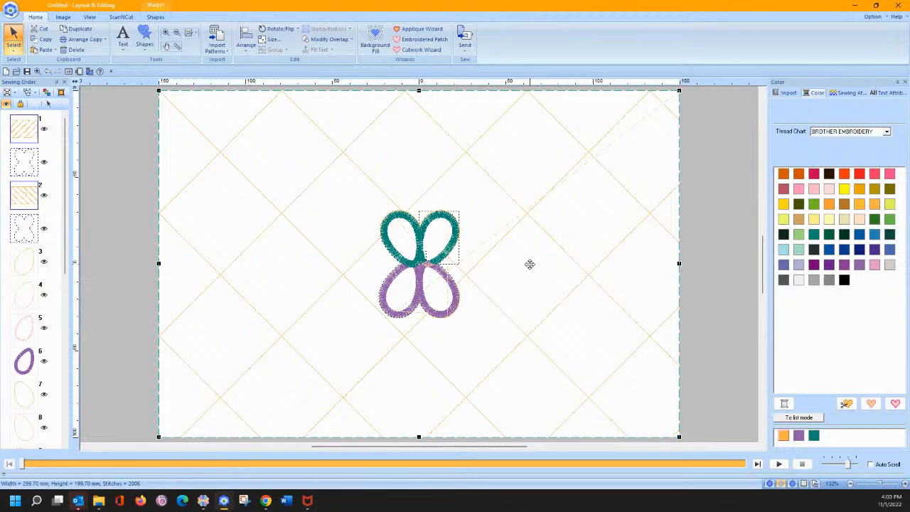
Delete everything on the design page and show the Outline Shapes available for import
{"action": "left_click", "coordinate": [111, 140]}
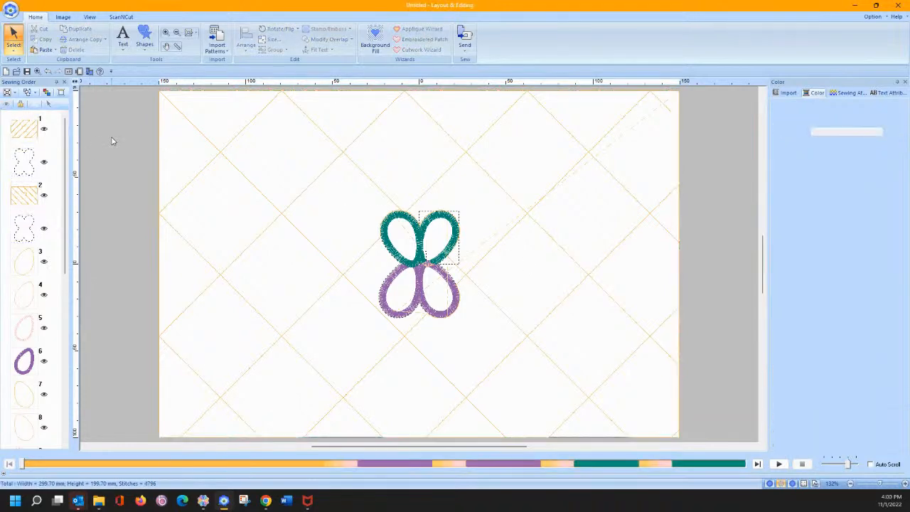
{"action": "key", "text": "ctrl+a"}
{"action": "key", "text": "Delete"}
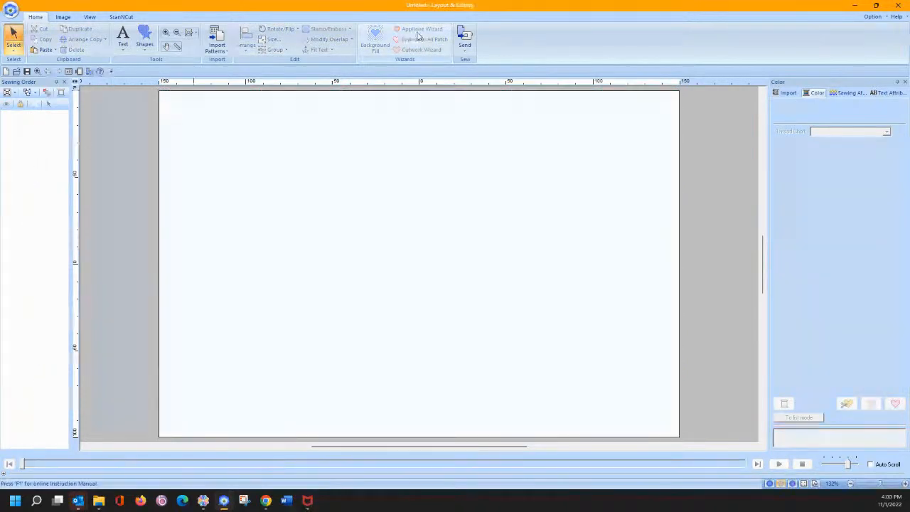
{"action": "left_click", "coordinate": [786, 93]}
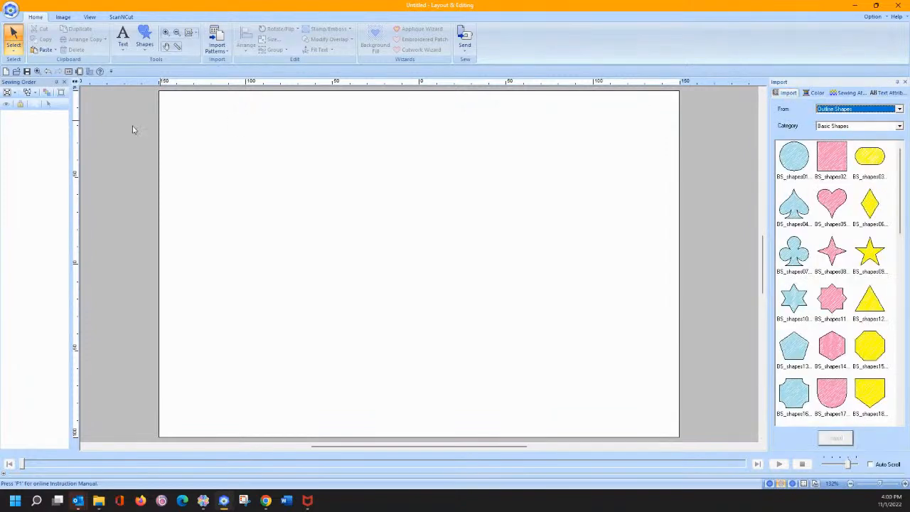
Reset the design page settings to their defaults and apply them to the empty page
{"action": "left_click", "coordinate": [79, 74]}
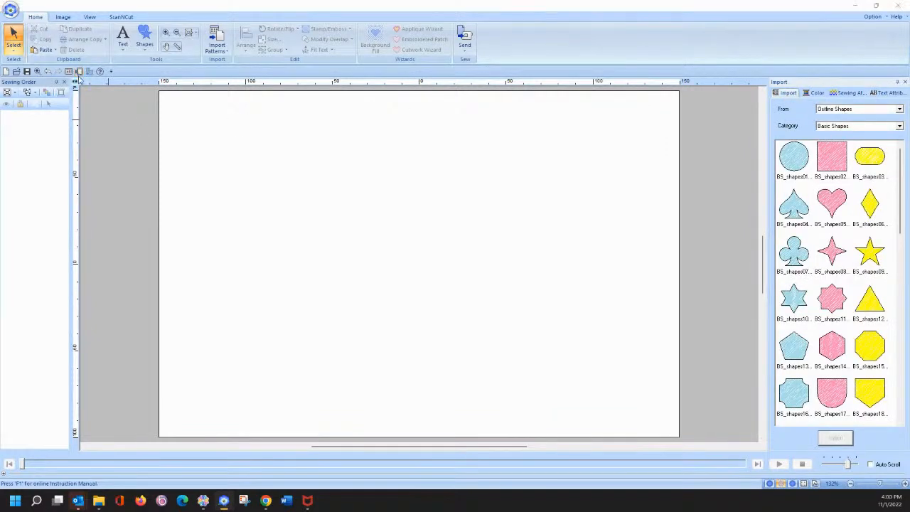
{"action": "left_click", "coordinate": [508, 207]}
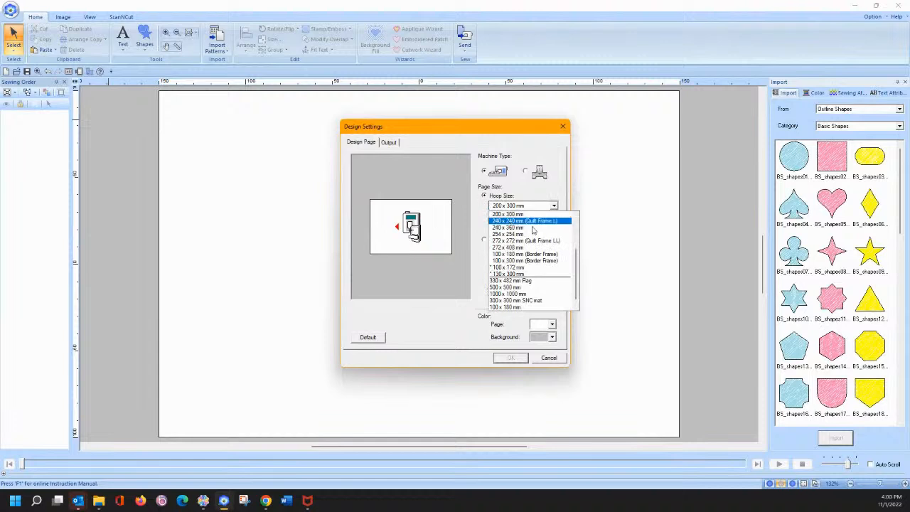
{"action": "left_click", "coordinate": [380, 340]}
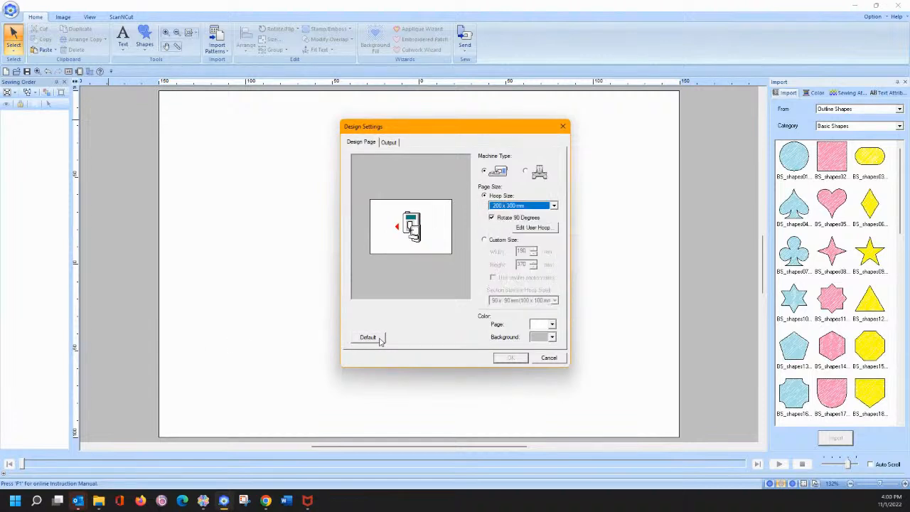
{"action": "left_click", "coordinate": [521, 359]}
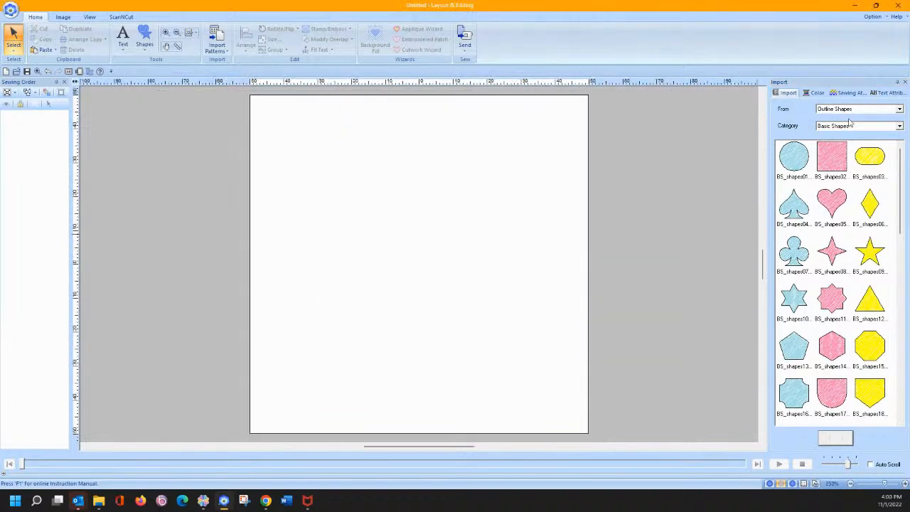
Import the standing terrier design 33101120.pes from the Animals category of the Design Library
{"action": "left_click", "coordinate": [857, 111]}
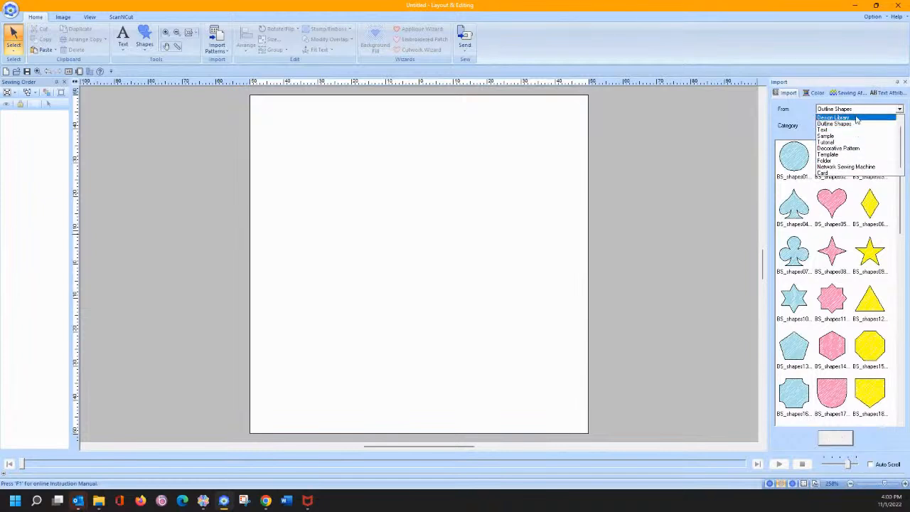
{"action": "left_click", "coordinate": [856, 117]}
{"action": "left_click", "coordinate": [866, 127]}
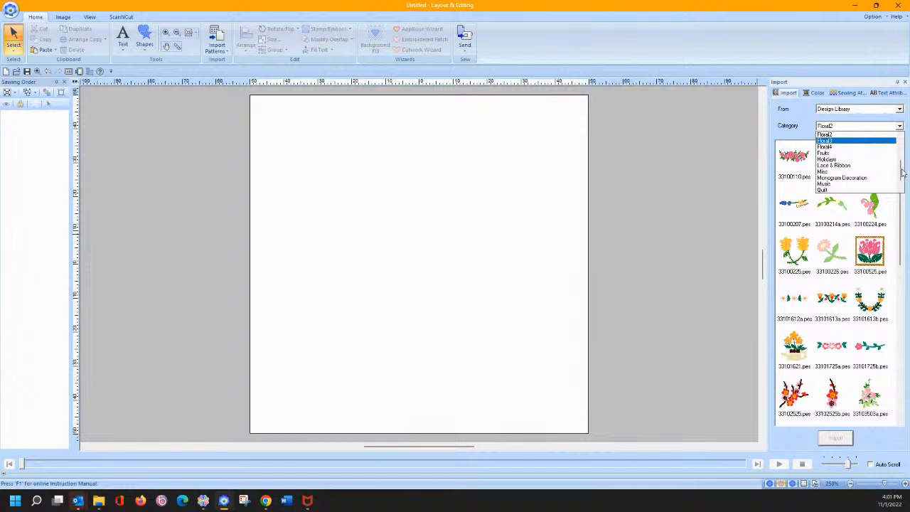
{"action": "scroll", "coordinate": [898, 171], "scroll_direction": "up", "scroll_amount": 3}
{"action": "left_click", "coordinate": [848, 141]}
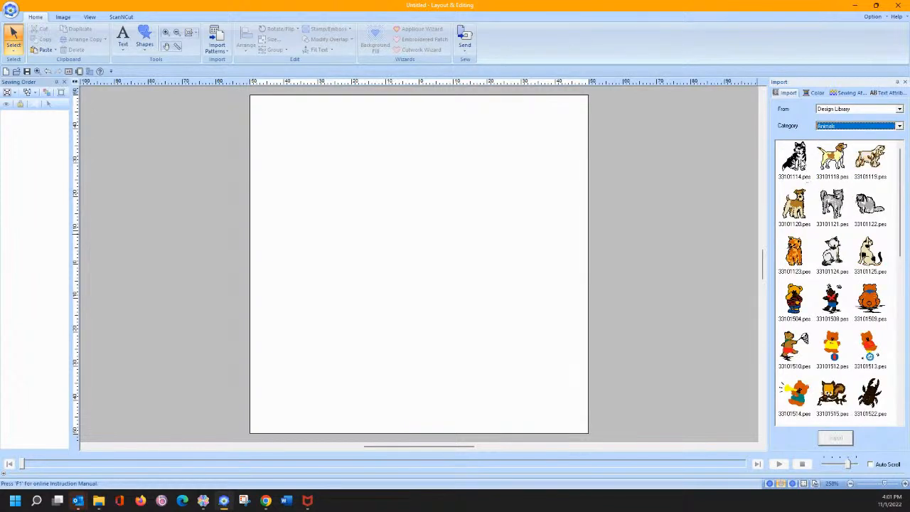
{"action": "double_click", "coordinate": [832, 158]}
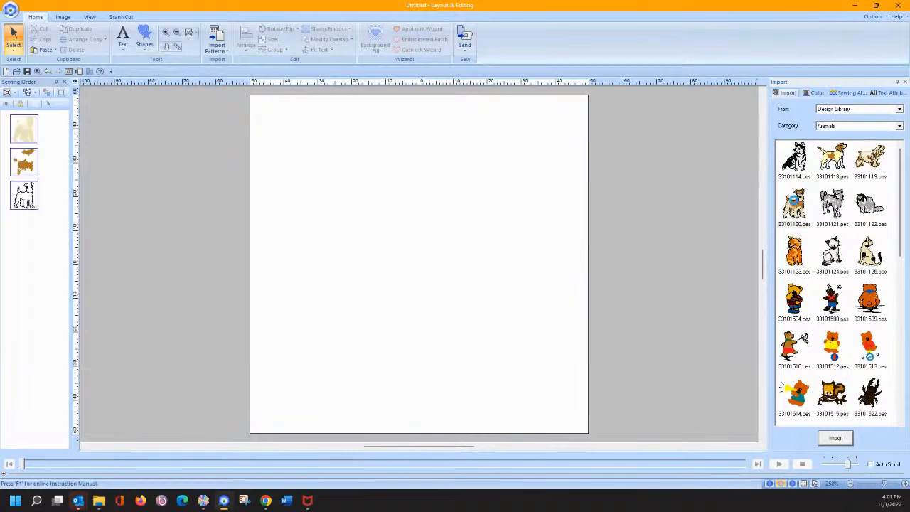
Draw an open running-stitch line as spiky hair on the dog's head, about 4.5 mm wide and 4.1 mm high
{"action": "left_click", "coordinate": [166, 32]}
{"action": "left_click_drag", "start_coordinate": [357, 186], "coordinate": [510, 268]}
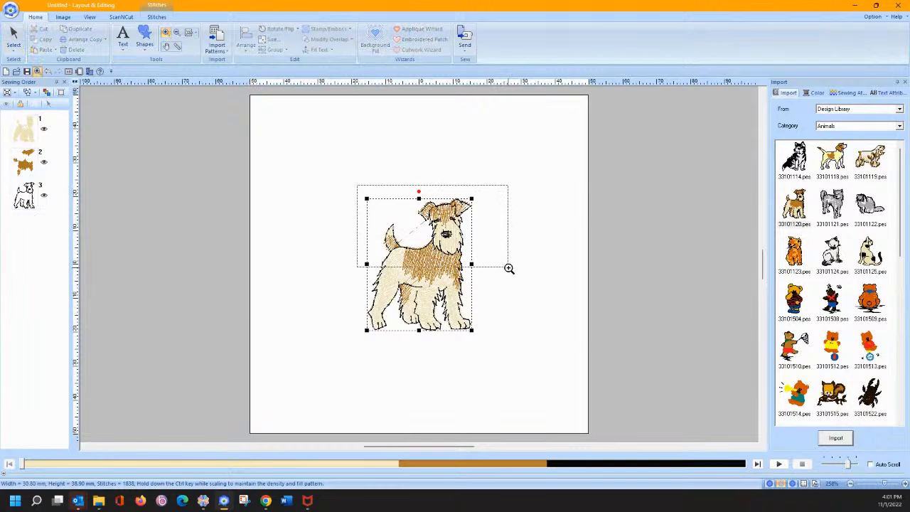
{"action": "left_click", "coordinate": [144, 39]}
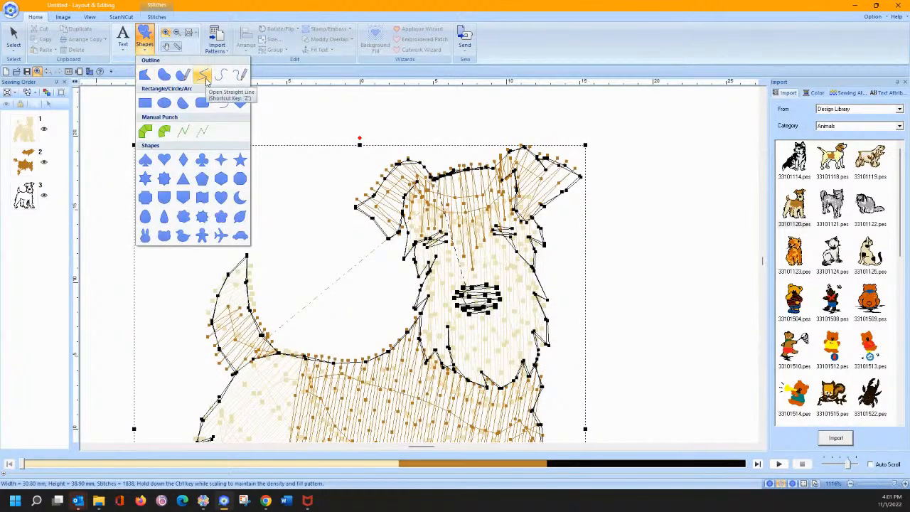
{"action": "left_click", "coordinate": [221, 75]}
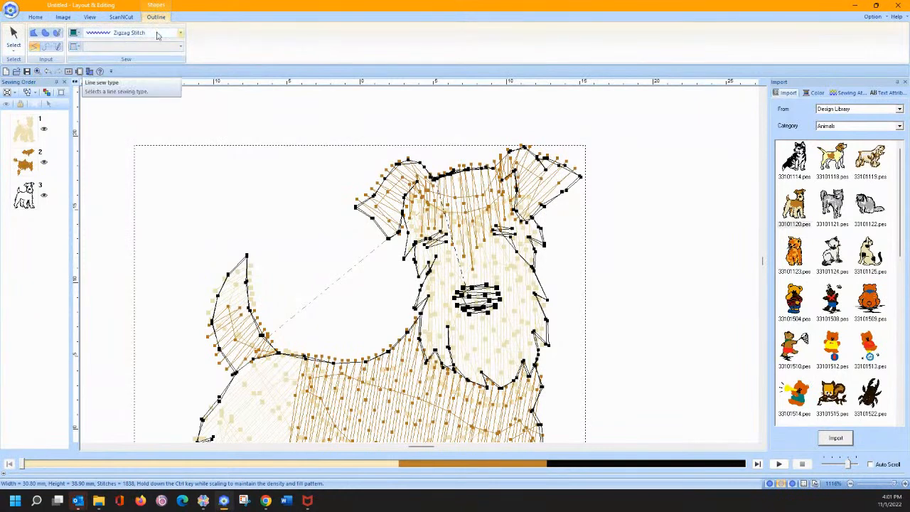
{"action": "left_click", "coordinate": [158, 36]}
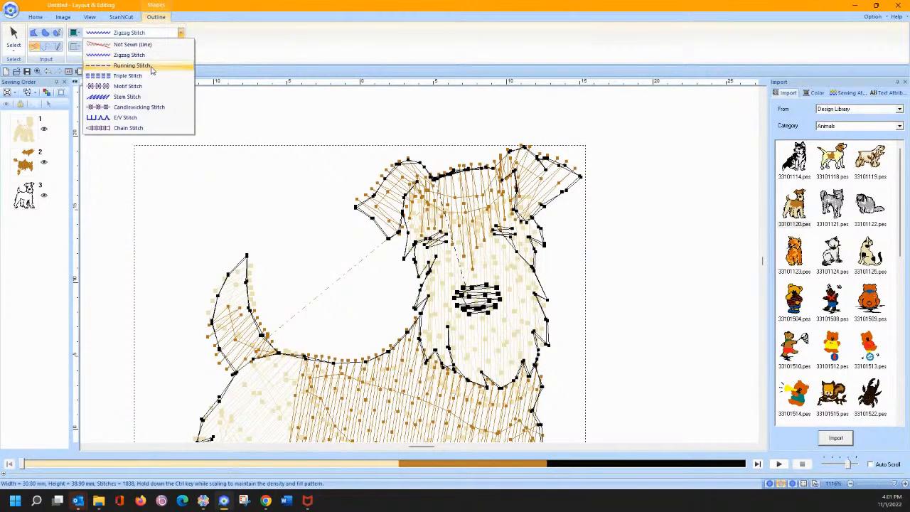
{"action": "left_click", "coordinate": [150, 68]}
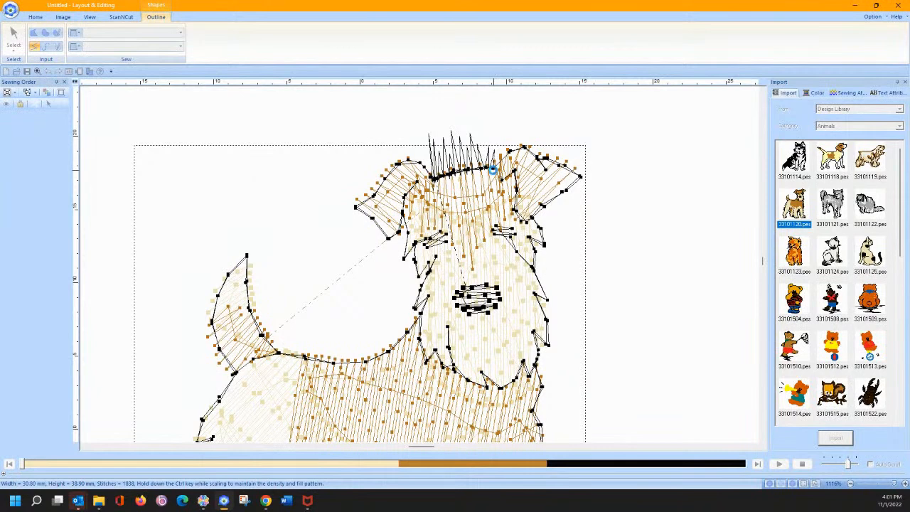
{"action": "left_click", "coordinate": [495, 173]}
Recolor the spiky hair line with the design's black thread and display the design in realistic view
{"action": "left_click", "coordinate": [14, 30]}
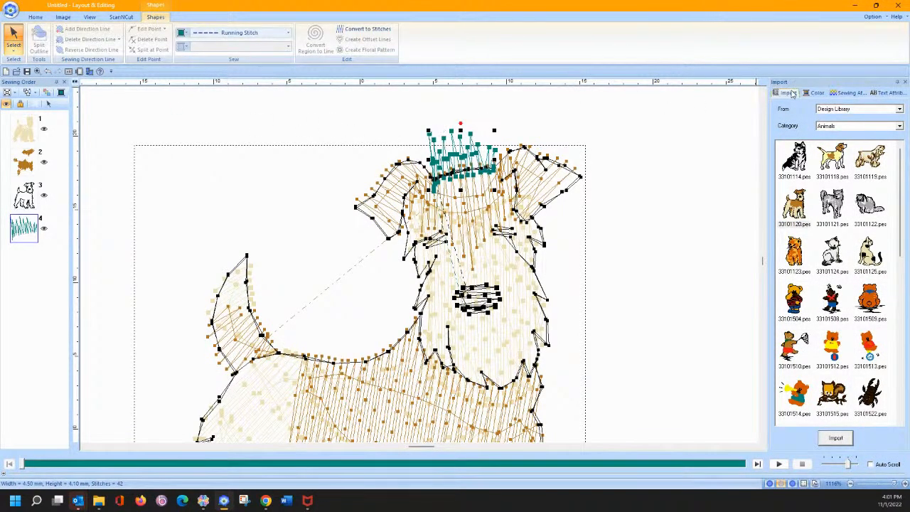
{"action": "left_click", "coordinate": [813, 93]}
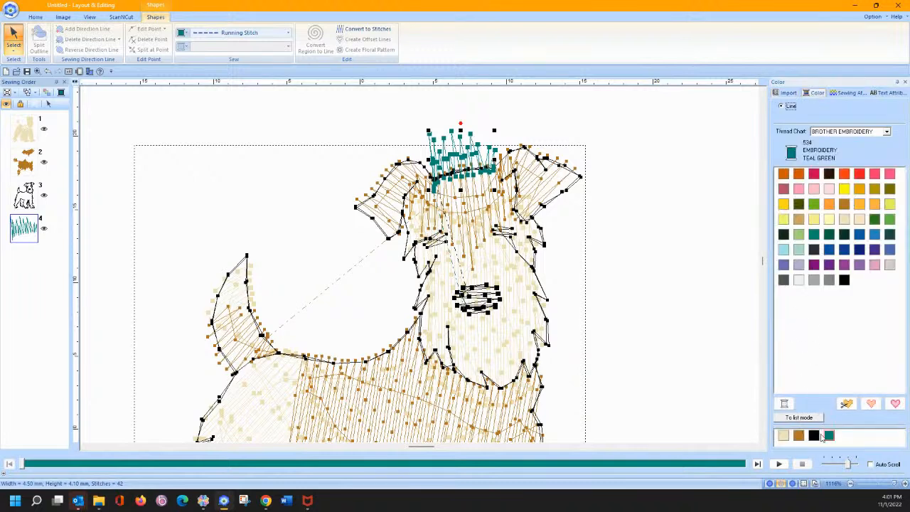
{"action": "left_click", "coordinate": [814, 436]}
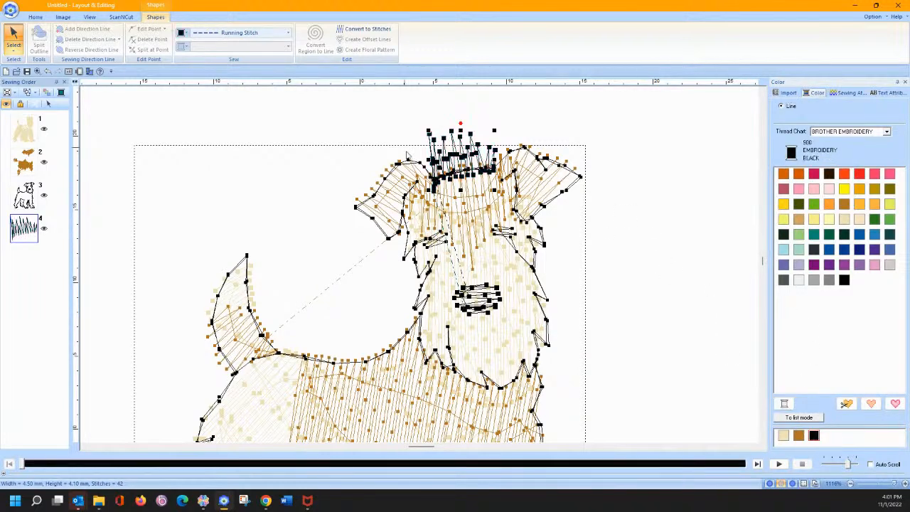
{"action": "left_click", "coordinate": [792, 483]}
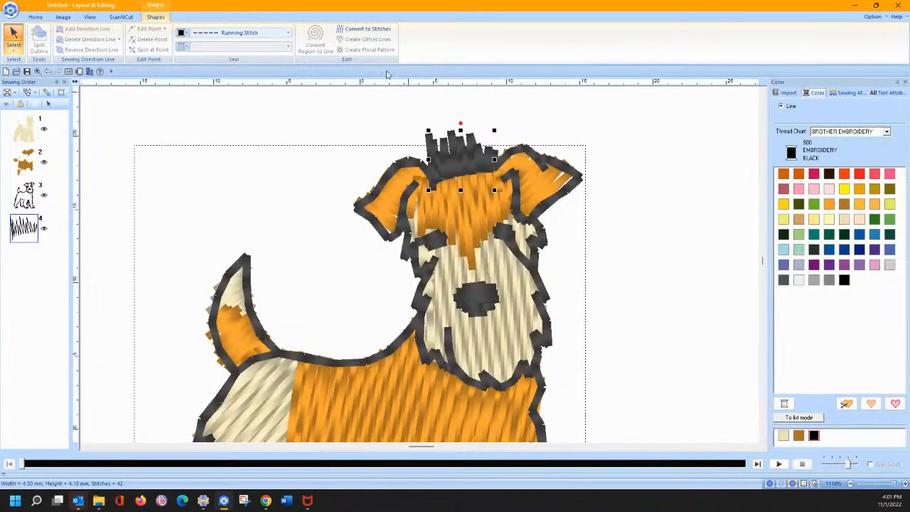
Set the hair line's run pitch to 9.0 mm, and delete the line from the dog's head
{"action": "left_click", "coordinate": [848, 93]}
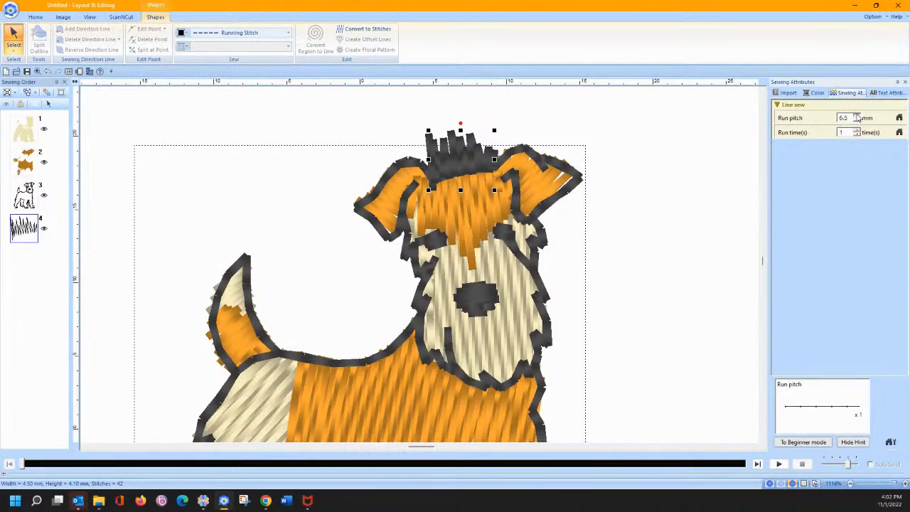
{"action": "left_click", "coordinate": [857, 118]}
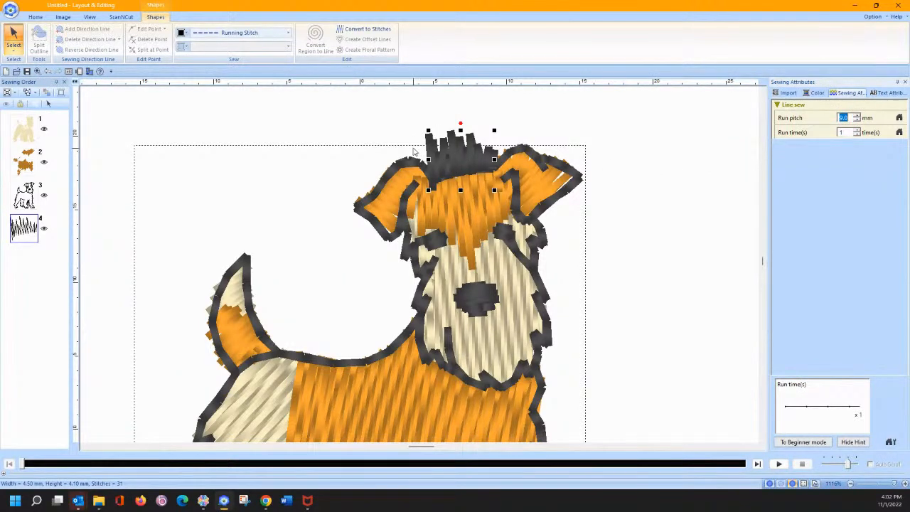
{"action": "left_click", "coordinate": [494, 142]}
{"action": "key", "text": "Delete"}
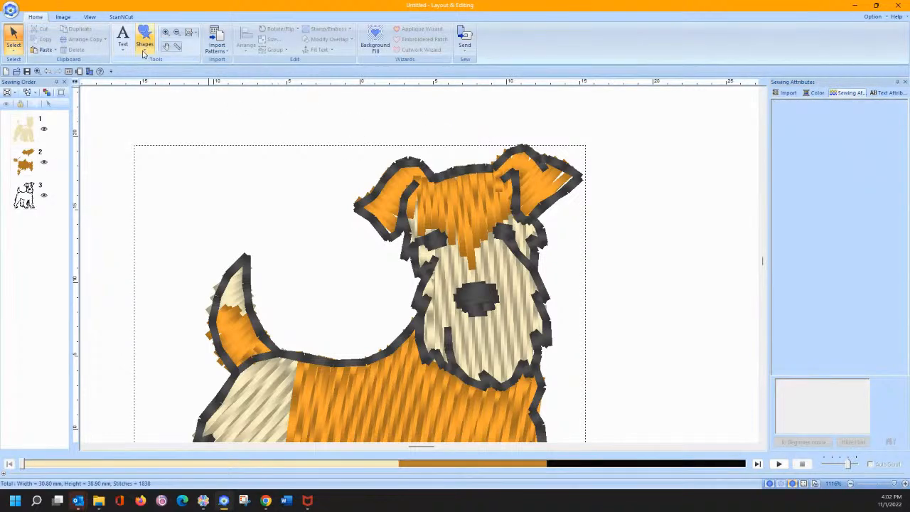
Draw a straight manual-punch satin block as hair on the dog's head, about 6.3 mm wide and 4.4 mm high
{"action": "left_click", "coordinate": [145, 39]}
{"action": "left_click", "coordinate": [146, 133]}
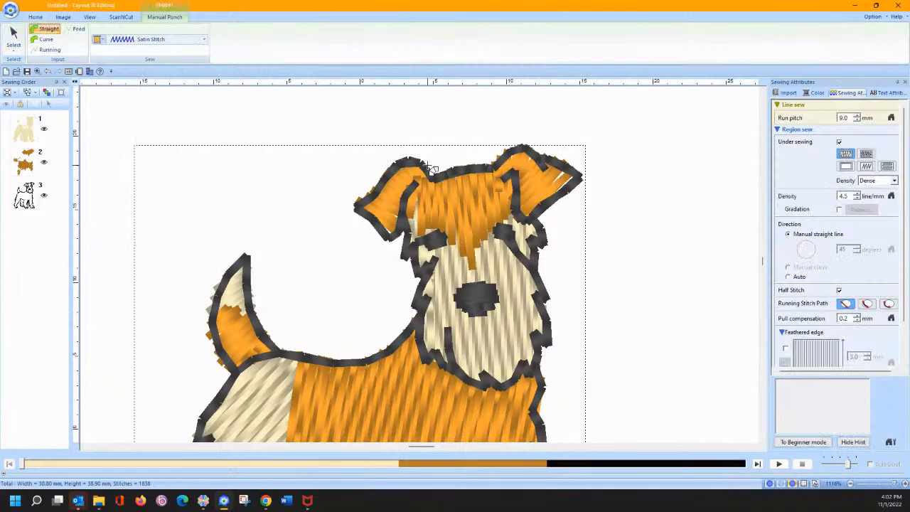
{"action": "left_click", "coordinate": [419, 200]}
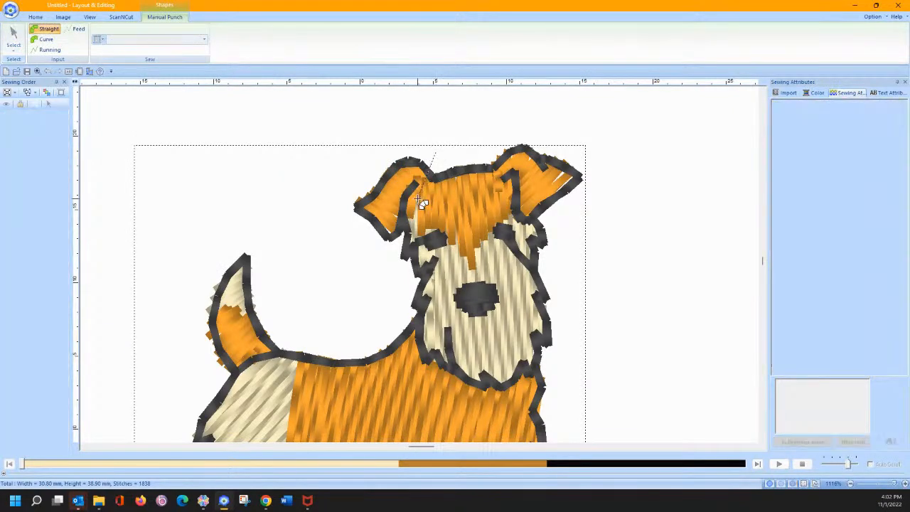
{"action": "left_click", "coordinate": [433, 151]}
{"action": "left_click", "coordinate": [453, 151]}
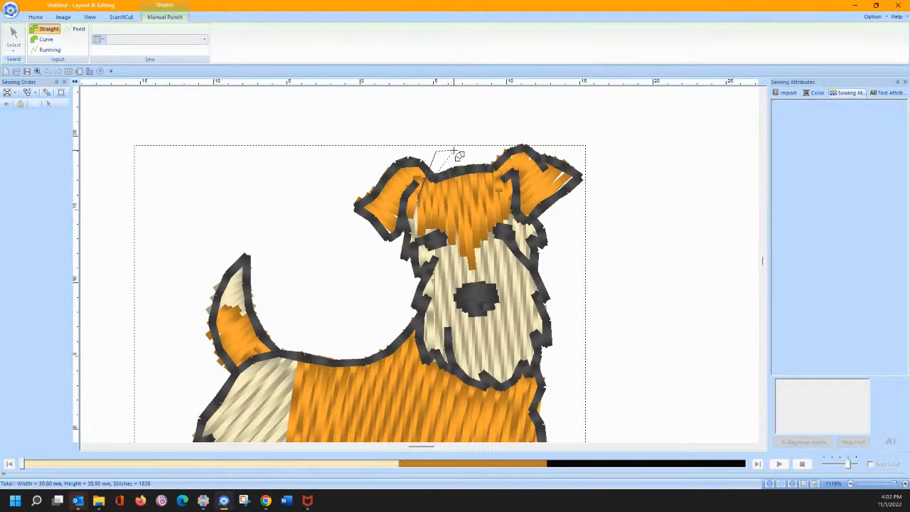
{"action": "left_click", "coordinate": [456, 196]}
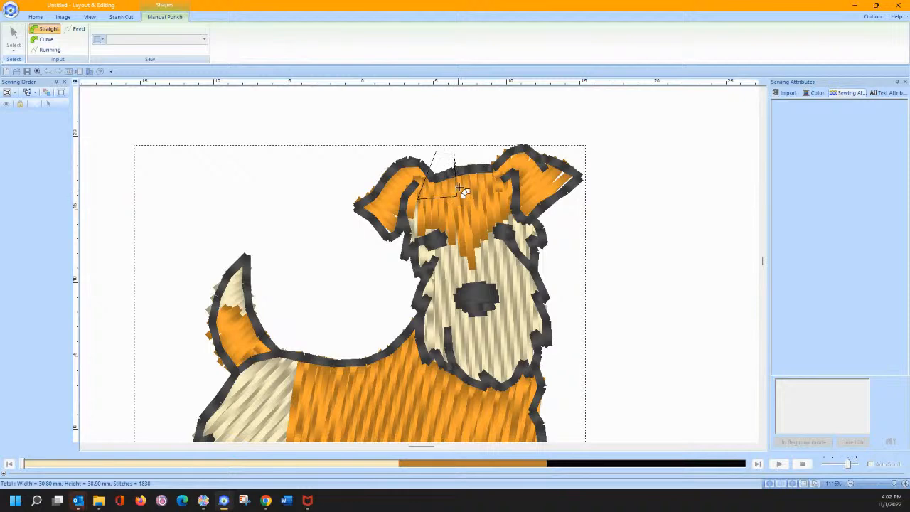
{"action": "left_click", "coordinate": [485, 142]}
{"action": "double_click", "coordinate": [506, 191]}
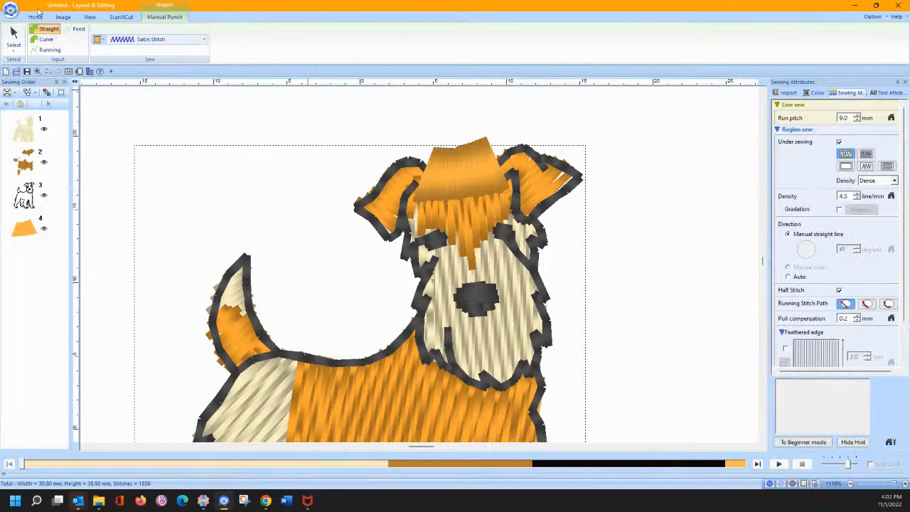
Turn on the feathered edge for both the top and bottom sides of the satin hair block
{"action": "left_click", "coordinate": [13, 36]}
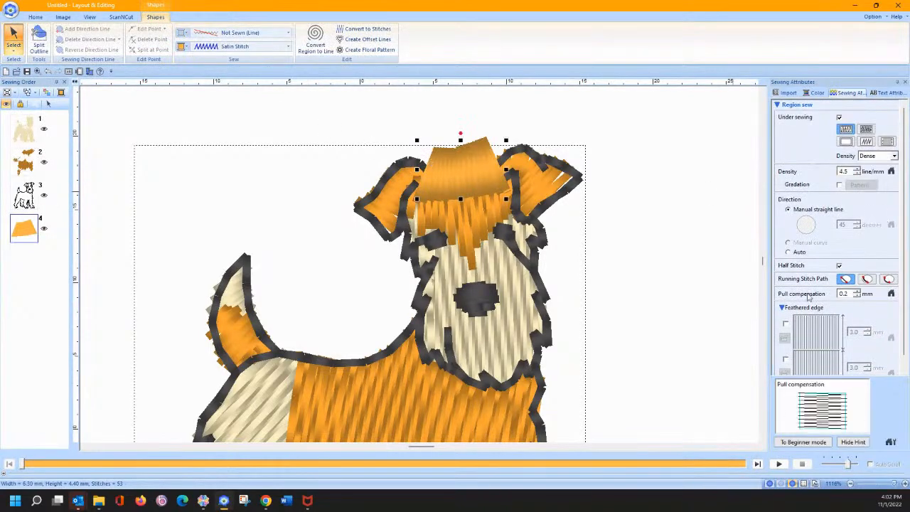
{"action": "left_click", "coordinate": [785, 324]}
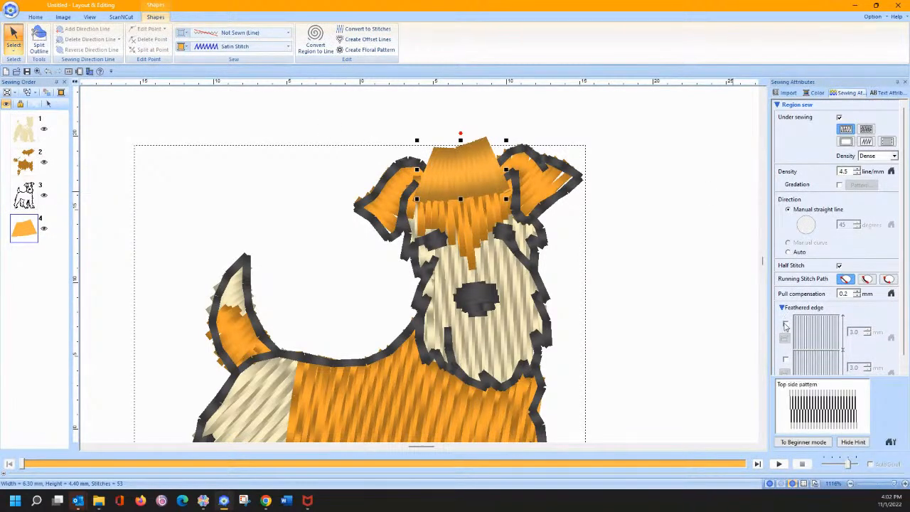
{"action": "left_click", "coordinate": [785, 359]}
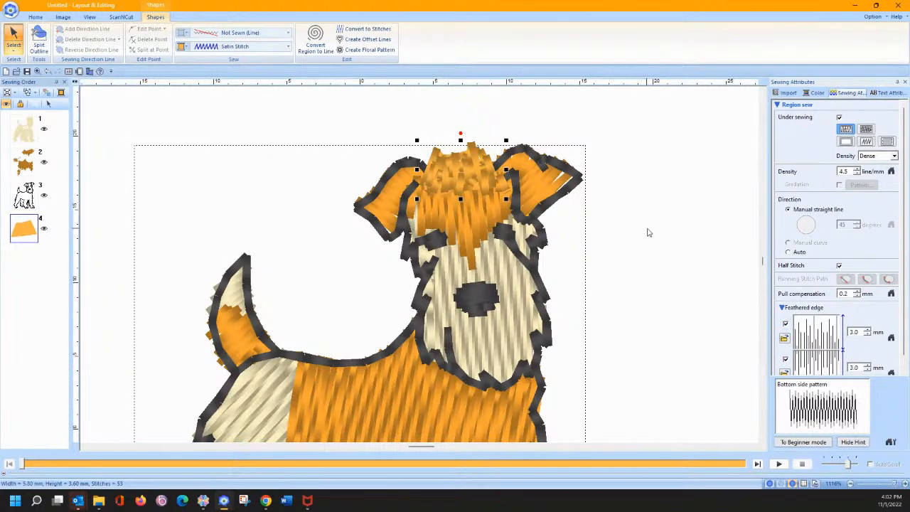
Recolor the hair block with the design's black thread and turn off its under sewing
{"action": "left_click", "coordinate": [814, 93]}
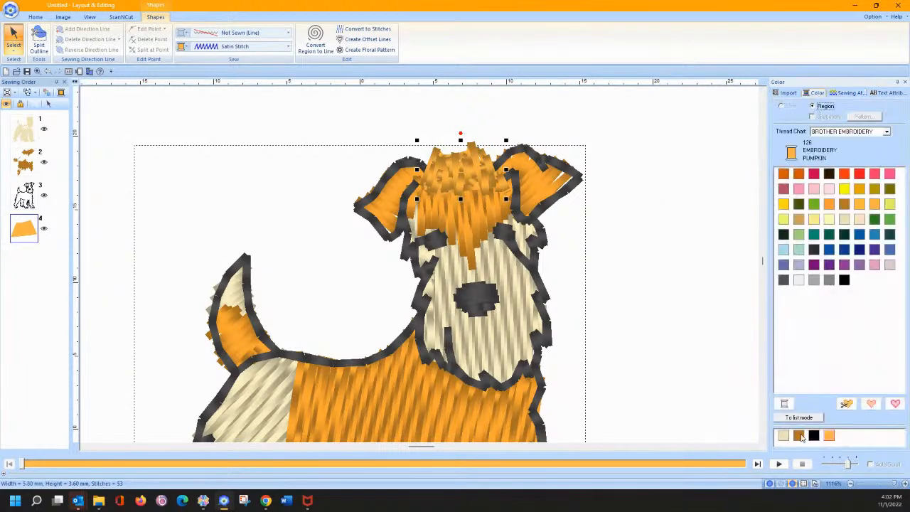
{"action": "left_click", "coordinate": [813, 435]}
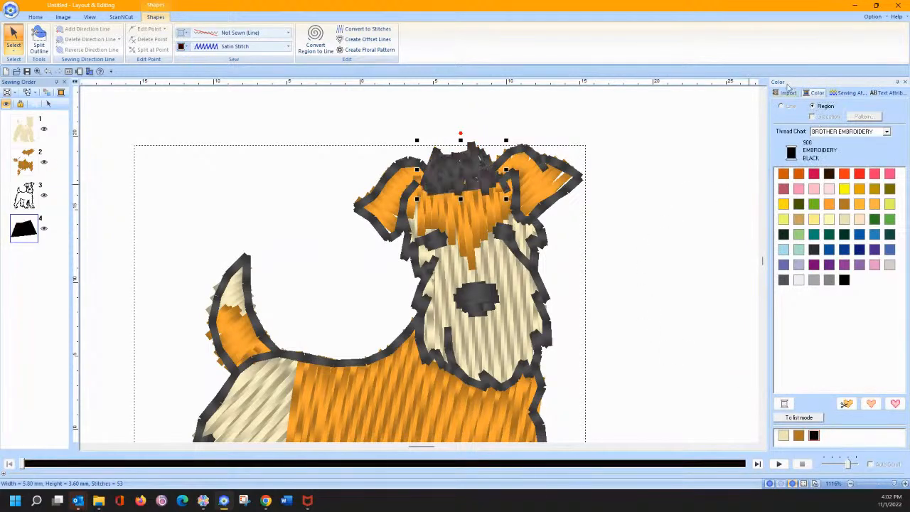
{"action": "left_click", "coordinate": [846, 93]}
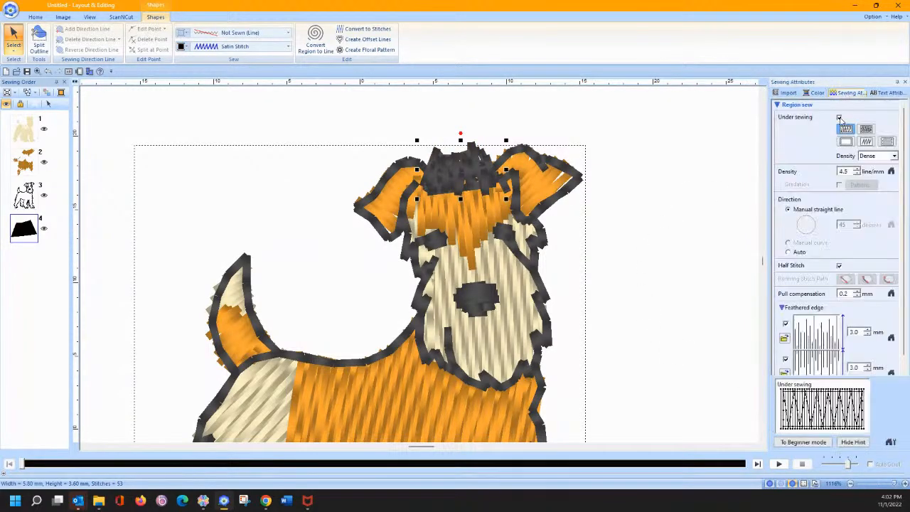
{"action": "left_click", "coordinate": [839, 118]}
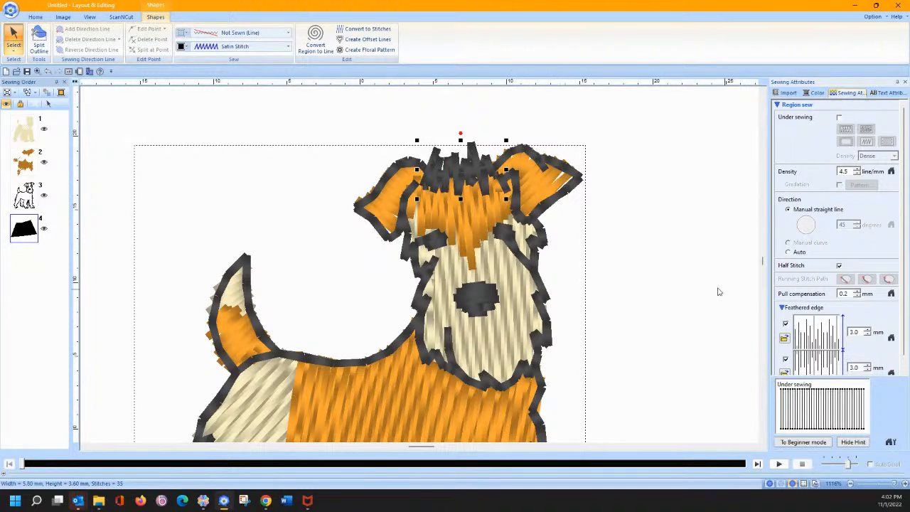
Set the hair block's top-side feathered edge to 2.7 mm and turn off feathering on its bottom side
{"action": "left_click", "coordinate": [867, 335]}
{"action": "left_click", "coordinate": [868, 335]}
{"action": "left_click", "coordinate": [867, 335]}
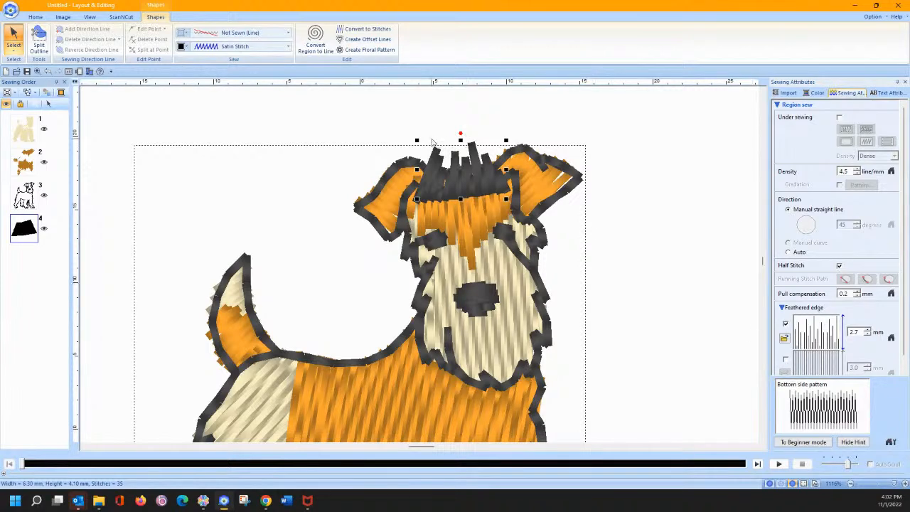
Reshape the hair block by moving its points so the top spreads wider and the base on the head narrows
{"action": "left_click", "coordinate": [13, 50]}
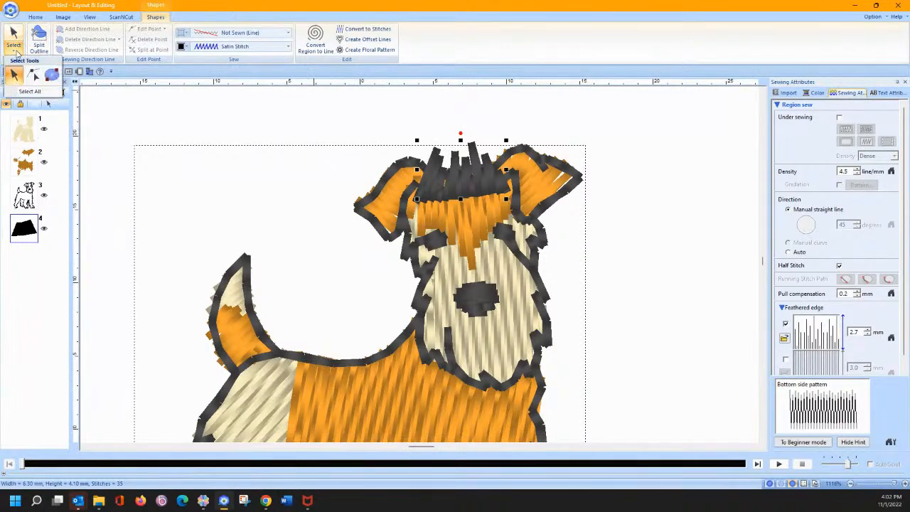
{"action": "left_click", "coordinate": [33, 75]}
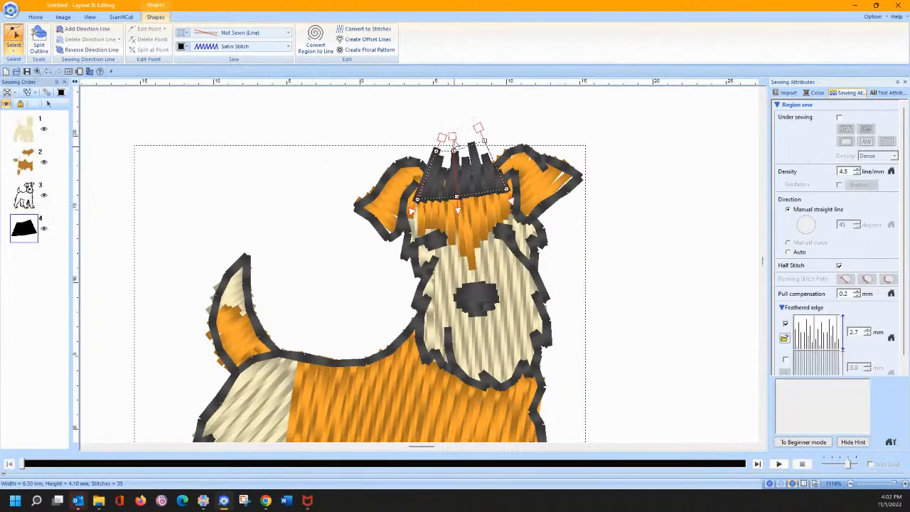
{"action": "left_click_drag", "start_coordinate": [455, 151], "coordinate": [425, 138]}
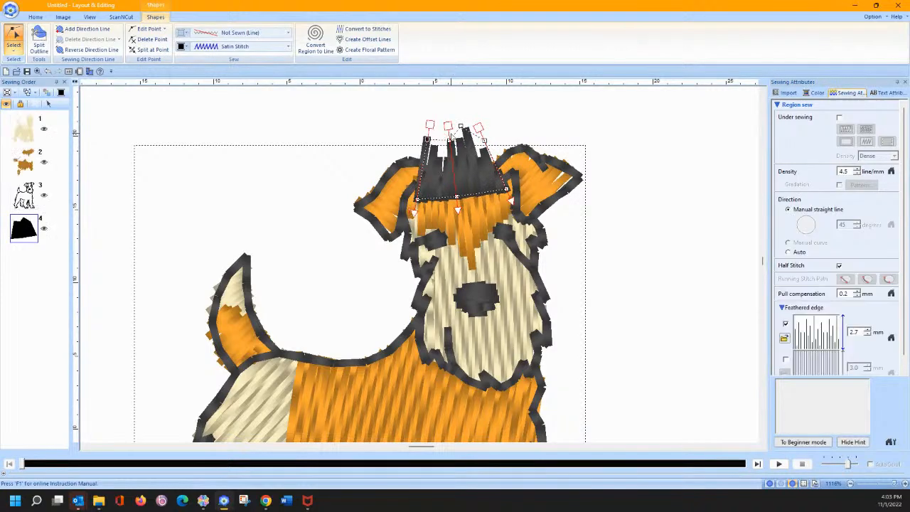
{"action": "left_click_drag", "start_coordinate": [484, 139], "coordinate": [503, 139]}
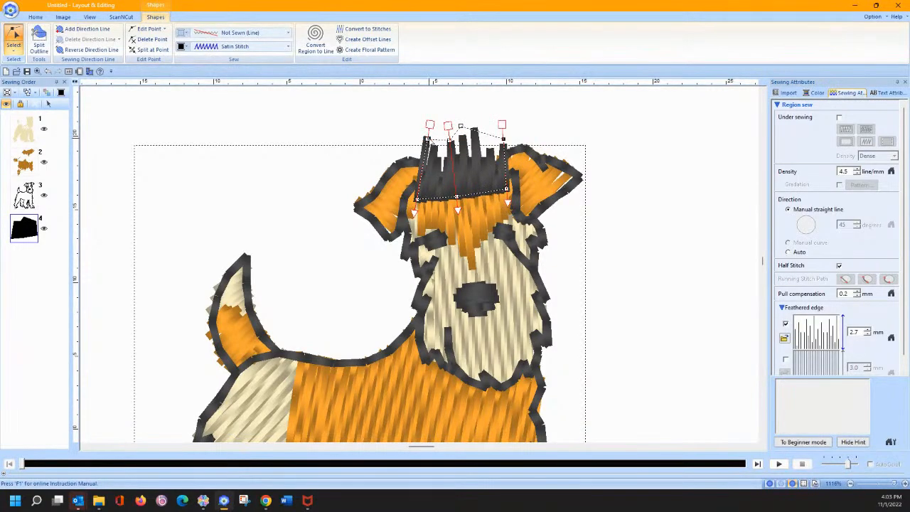
{"action": "left_click_drag", "start_coordinate": [427, 138], "coordinate": [408, 131]}
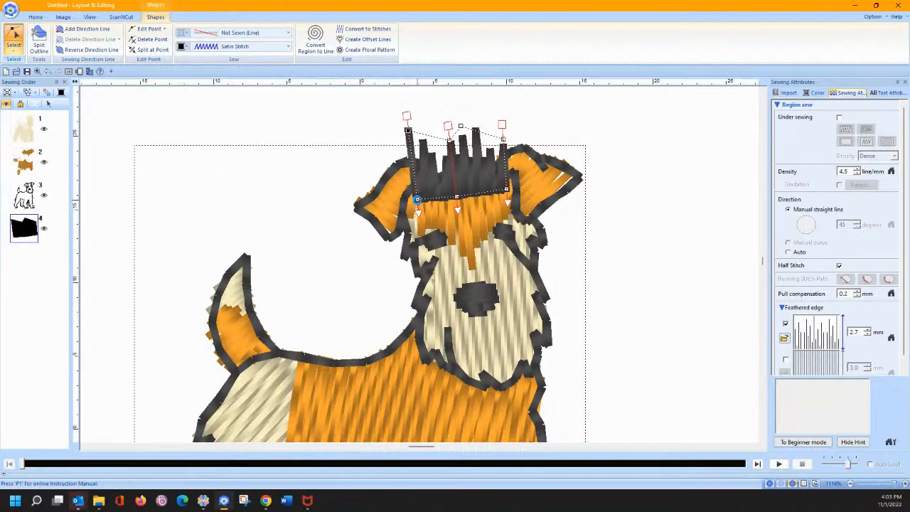
{"action": "left_click_drag", "start_coordinate": [417, 200], "coordinate": [435, 198]}
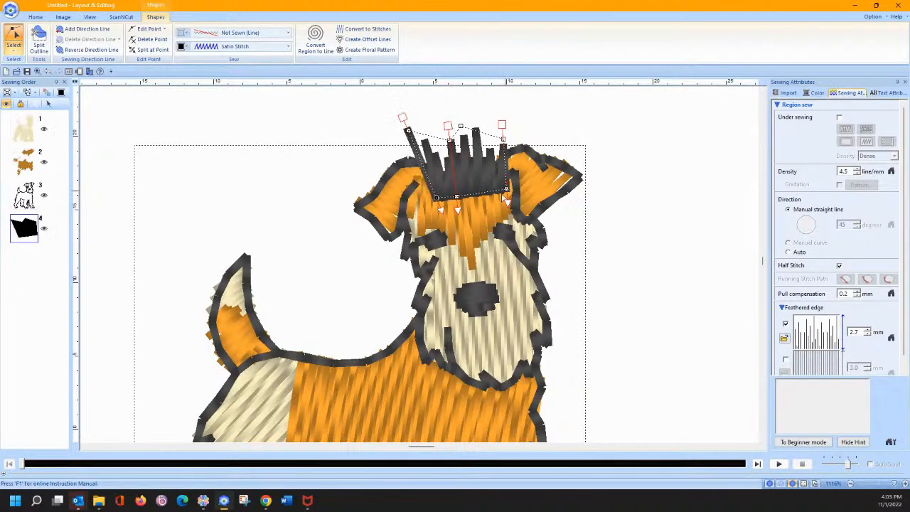
{"action": "left_click_drag", "start_coordinate": [503, 187], "coordinate": [491, 192]}
{"action": "left_click_drag", "start_coordinate": [499, 138], "coordinate": [505, 133]}
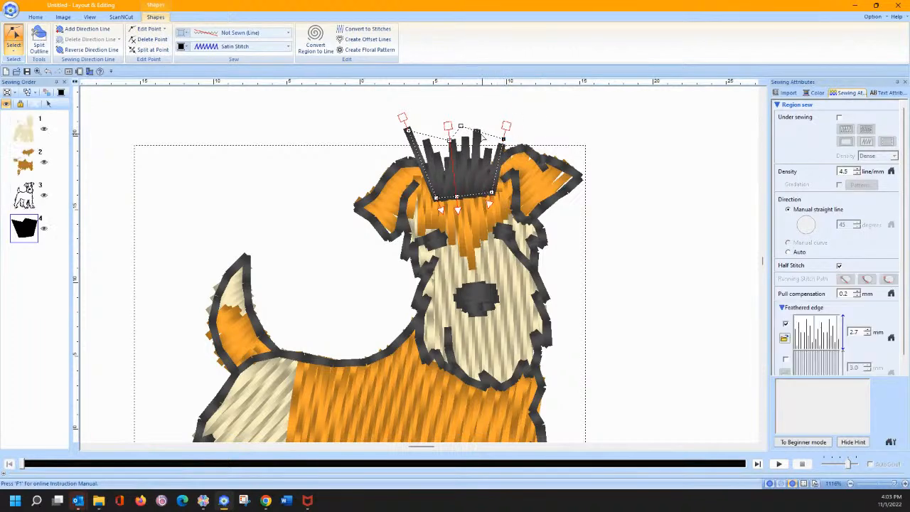
Apply feathered edge pattern 4 to the hair block's top side and set its maximum length to 3.0 mm
{"action": "left_click", "coordinate": [819, 334]}
{"action": "left_click_drag", "start_coordinate": [442, 187], "coordinate": [631, 155]}
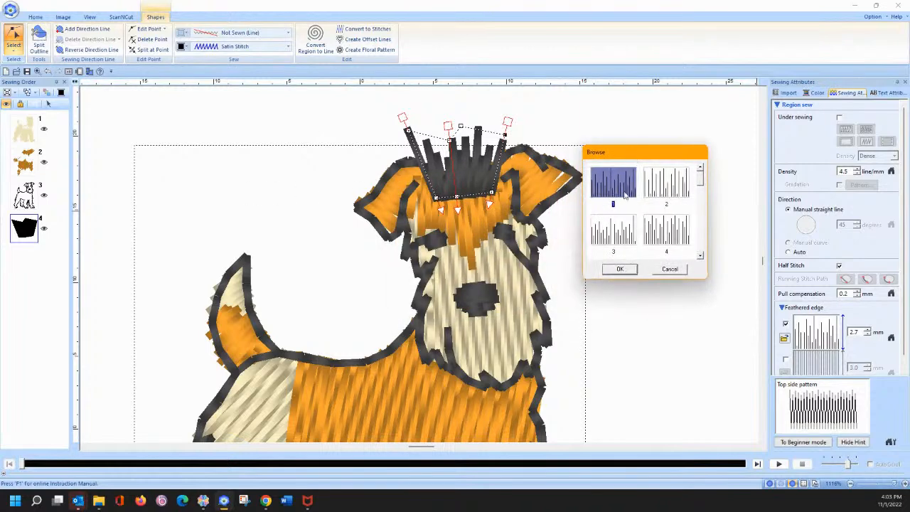
{"action": "left_click", "coordinate": [666, 234]}
{"action": "left_click", "coordinate": [616, 273]}
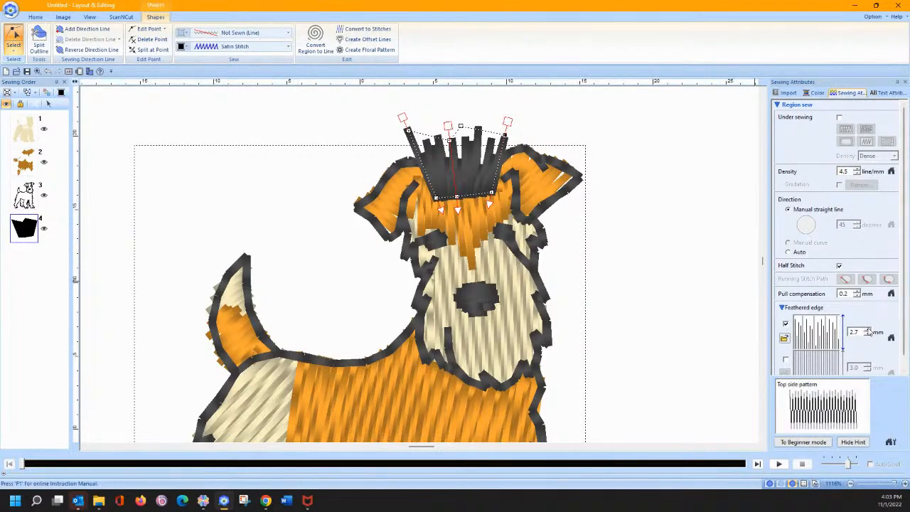
{"action": "left_click", "coordinate": [869, 336]}
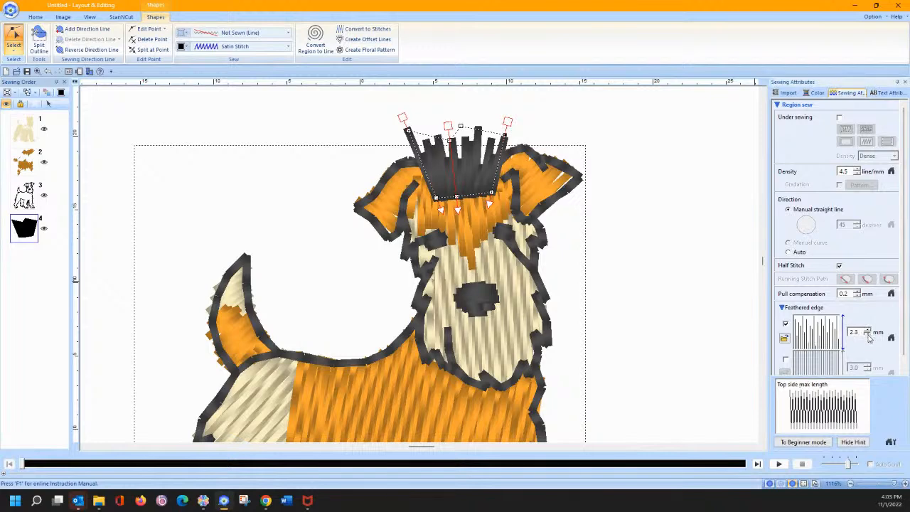
{"action": "left_click", "coordinate": [868, 336]}
{"action": "left_click", "coordinate": [869, 332]}
{"action": "left_click", "coordinate": [869, 332]}
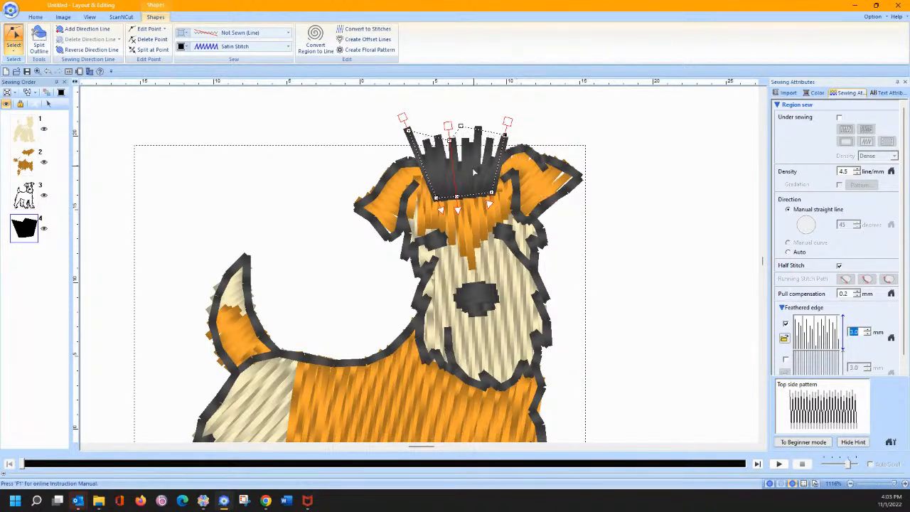
Recolor the hair block Lime Green and reshape it with higher upper points and a slightly raised middle base point
{"action": "left_click", "coordinate": [818, 93]}
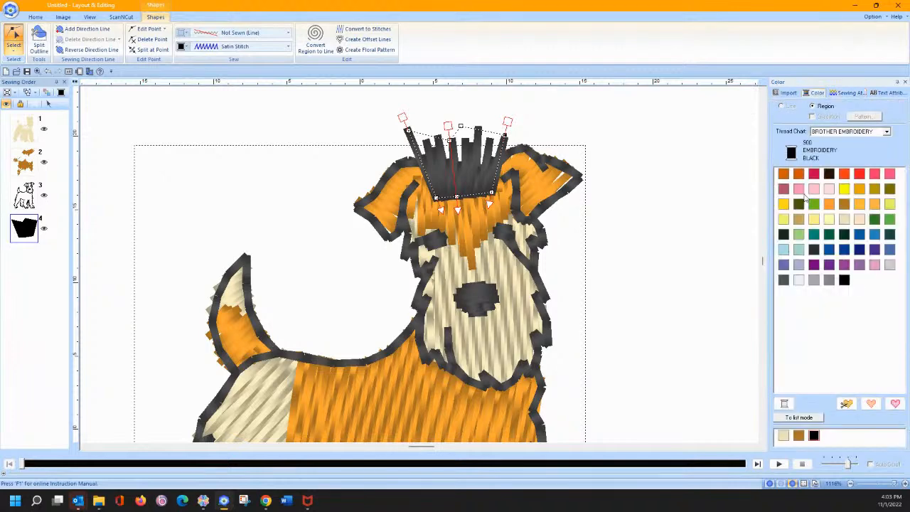
{"action": "left_click", "coordinate": [814, 205]}
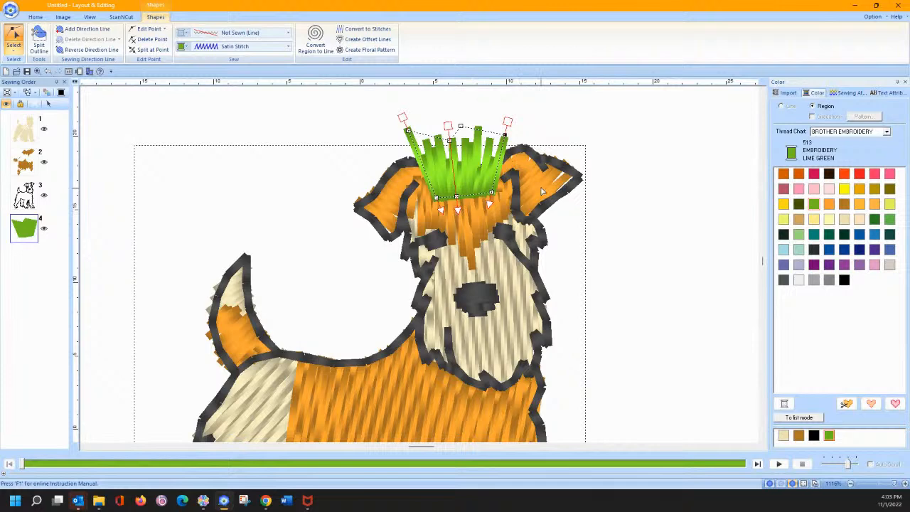
{"action": "left_click_drag", "start_coordinate": [409, 132], "coordinate": [483, 112]}
{"action": "left_click", "coordinate": [457, 197]}
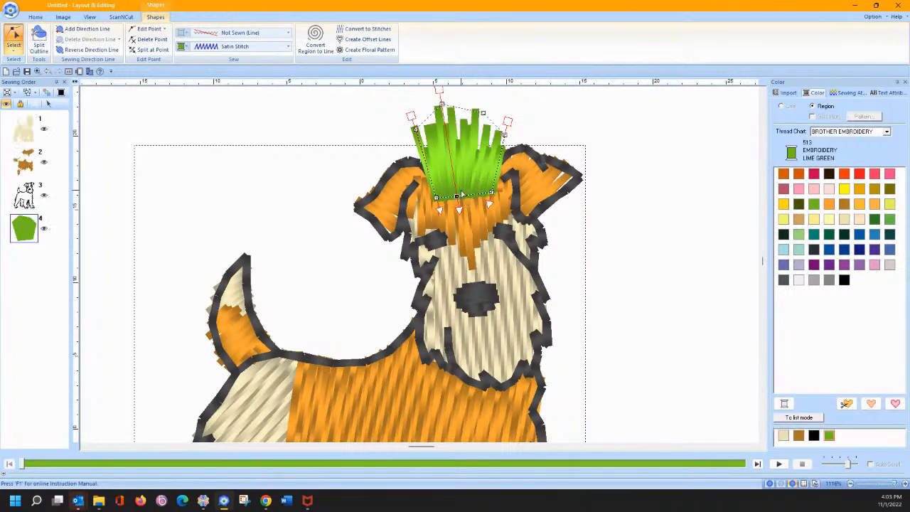
{"action": "left_click_drag", "start_coordinate": [461, 183], "coordinate": [463, 189]}
Turn on the bottom-side feathered edge and lower the hair's middle base point, making the block about 6.0 mm wide and 6.5 mm high
{"action": "left_click", "coordinate": [846, 93]}
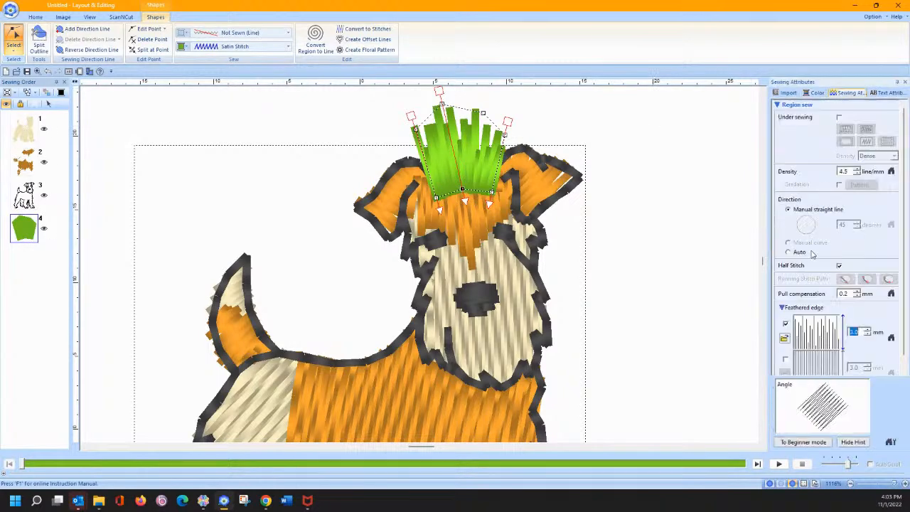
{"action": "left_click", "coordinate": [785, 360]}
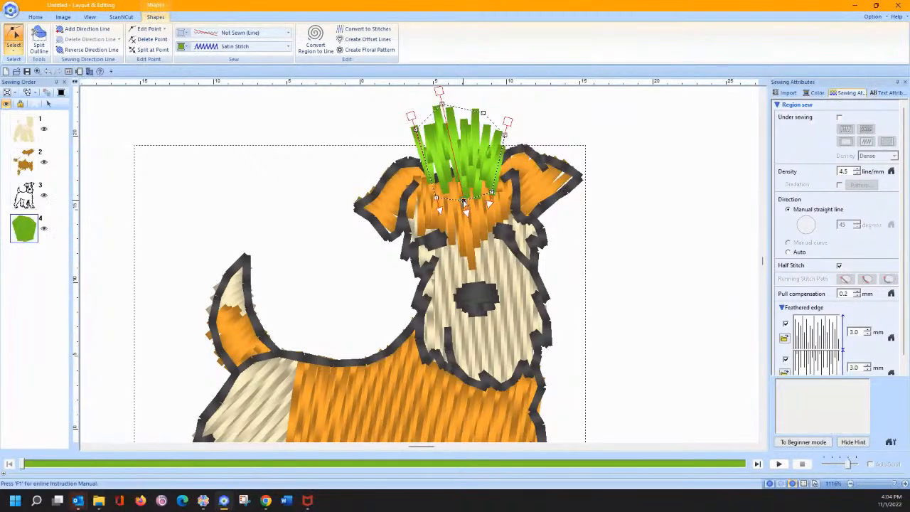
{"action": "left_click", "coordinate": [463, 203]}
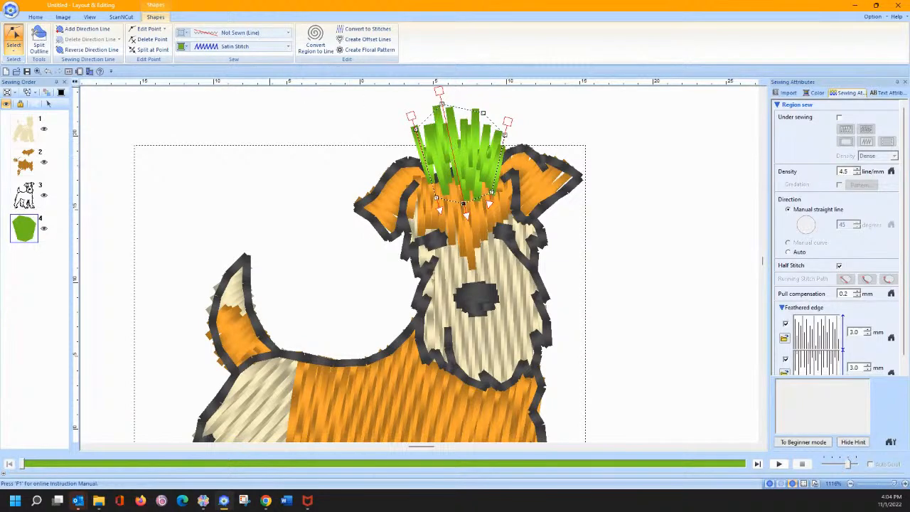
{"action": "left_click", "coordinate": [14, 49]}
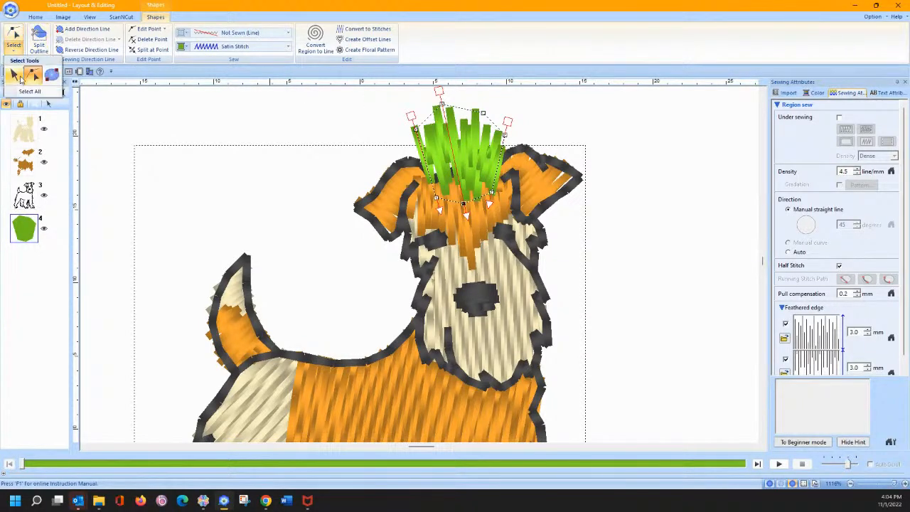
{"action": "left_click", "coordinate": [17, 75]}
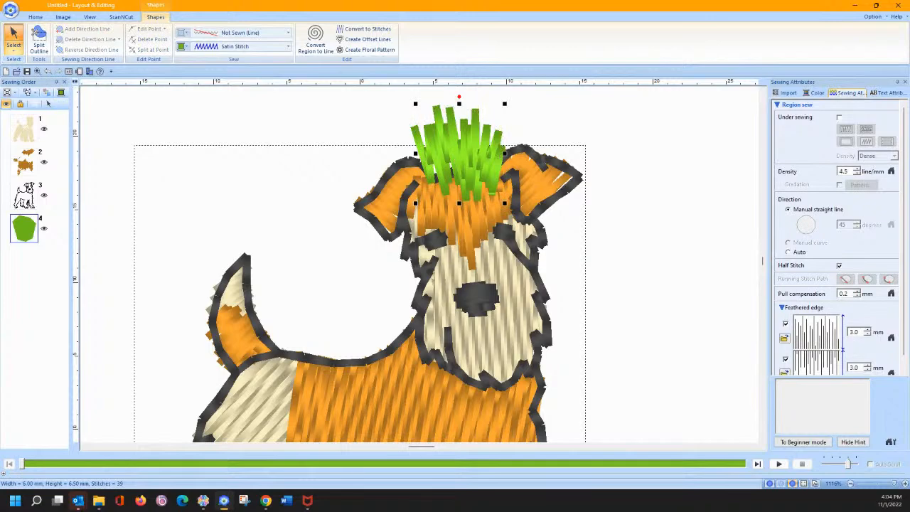
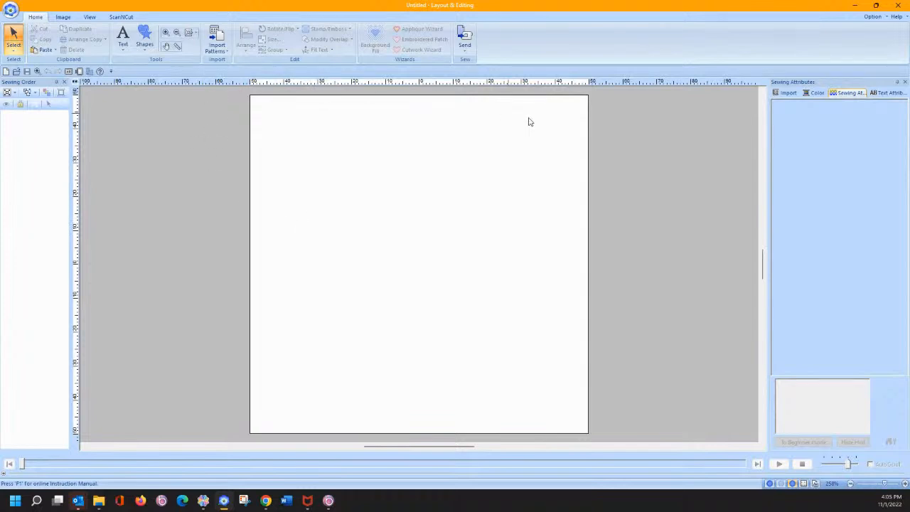
Import the orange cat 33101123.pes from the Design Library's Animals category and move it left of the page center
{"action": "left_click", "coordinate": [786, 93]}
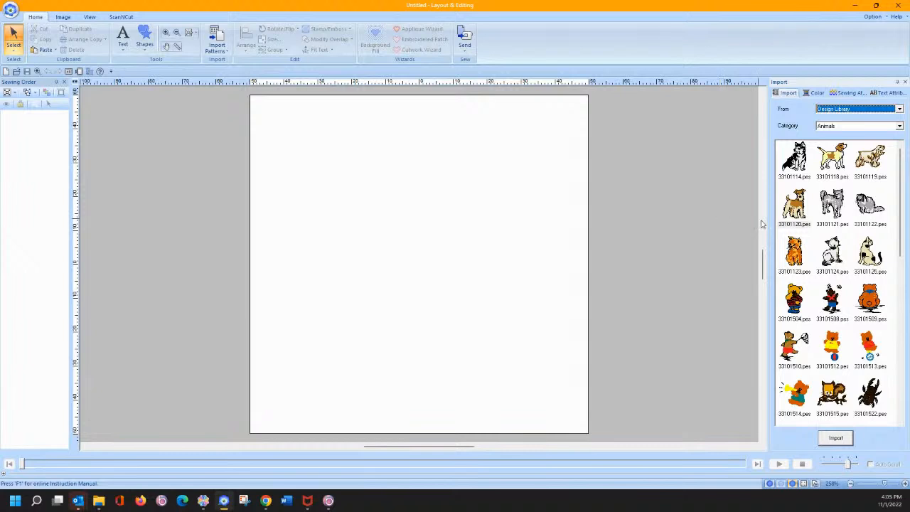
{"action": "double_click", "coordinate": [794, 251]}
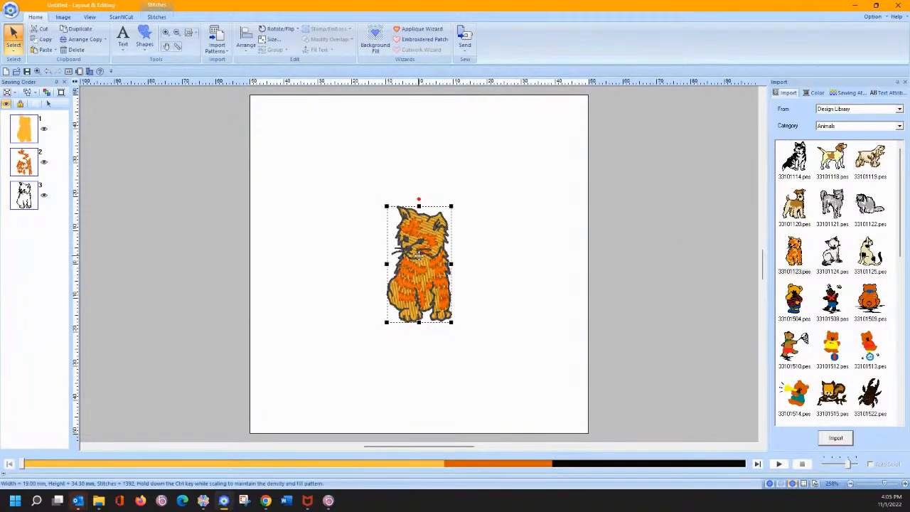
{"action": "left_click_drag", "start_coordinate": [420, 256], "coordinate": [374, 250]}
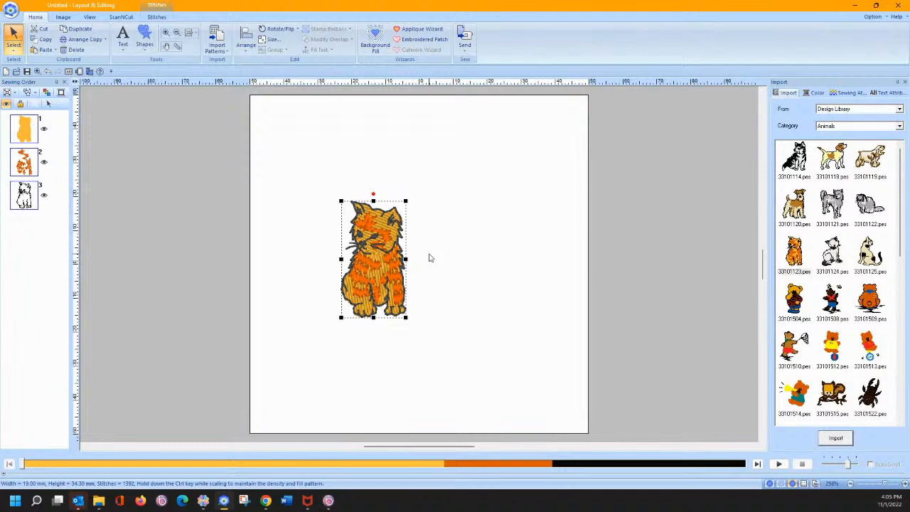
{"action": "left_click", "coordinate": [122, 41]}
{"action": "left_click", "coordinate": [123, 77]}
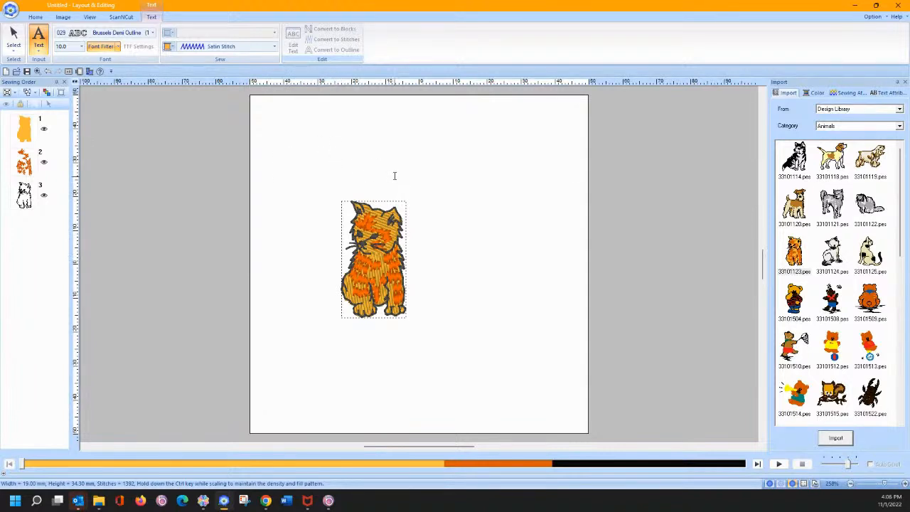
{"action": "left_click", "coordinate": [44, 47]}
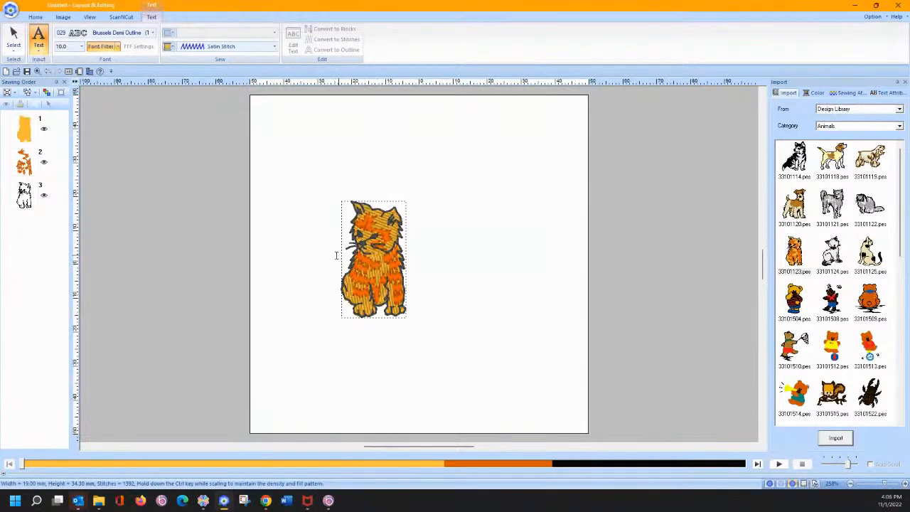
Delete the cat design from the page
{"action": "left_click", "coordinate": [14, 39]}
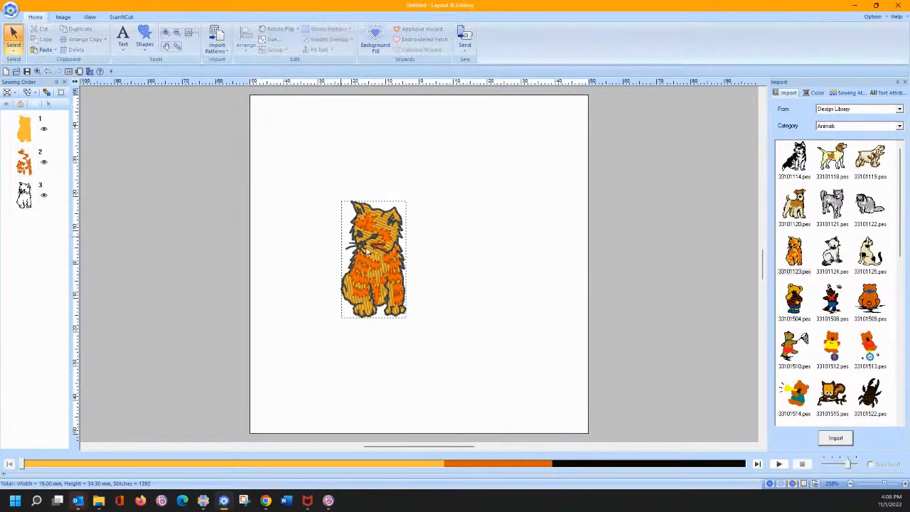
{"action": "left_click", "coordinate": [370, 275]}
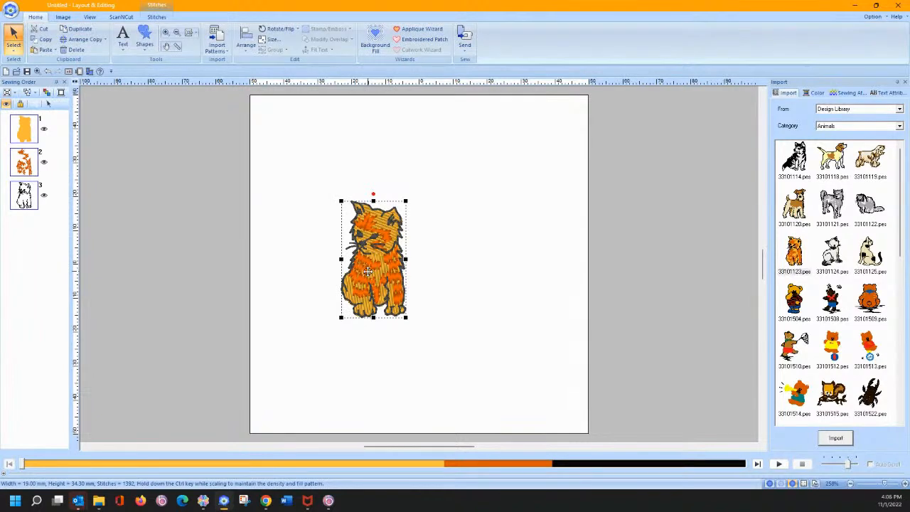
{"action": "key", "text": "Delete"}
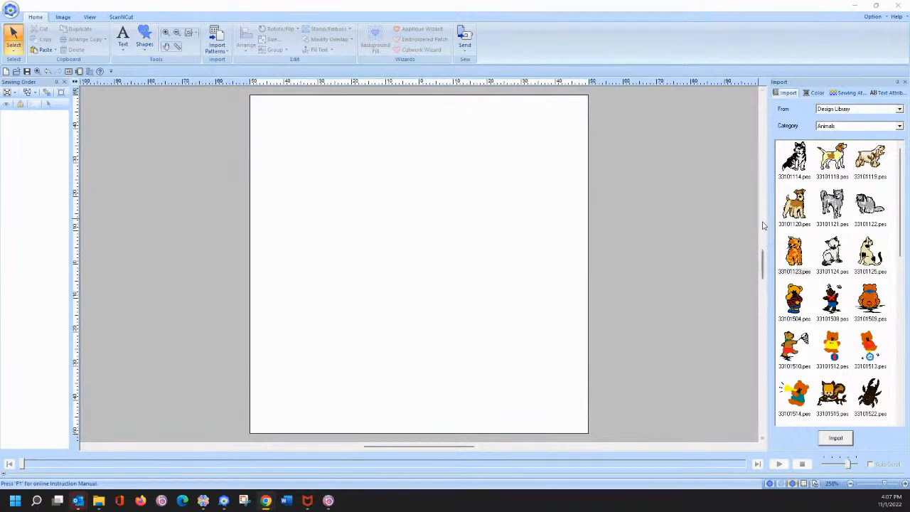
Import the dog design 33101120.pes and create an embroidered patch cutting line 1.0 mm from it, without satin stitch
{"action": "double_click", "coordinate": [789, 208]}
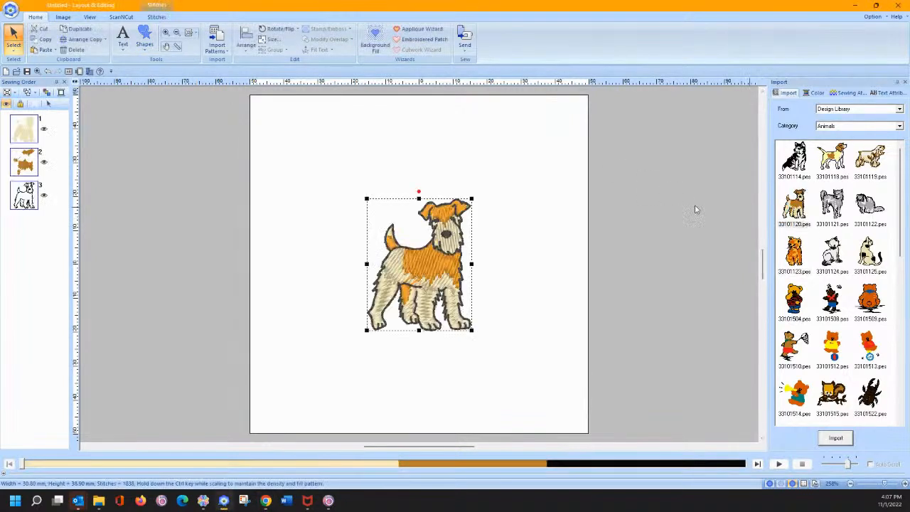
{"action": "left_click", "coordinate": [414, 40]}
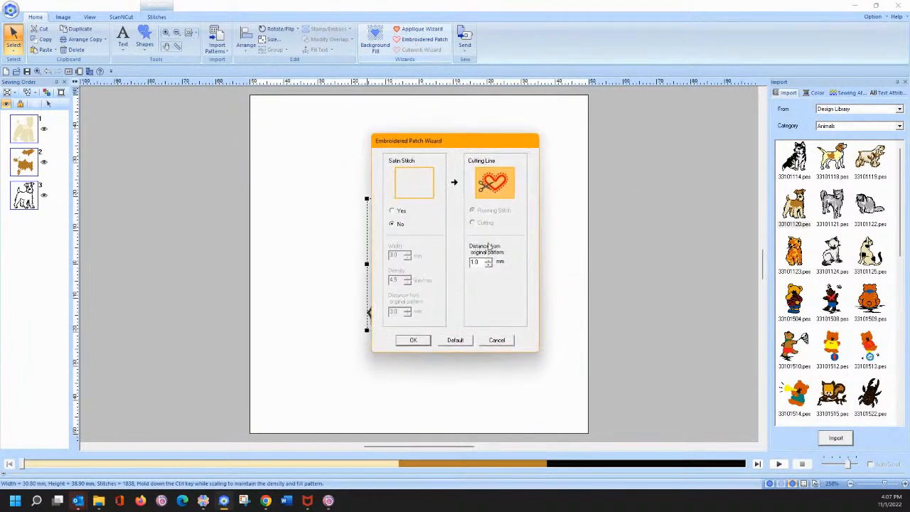
{"action": "left_click", "coordinate": [425, 341]}
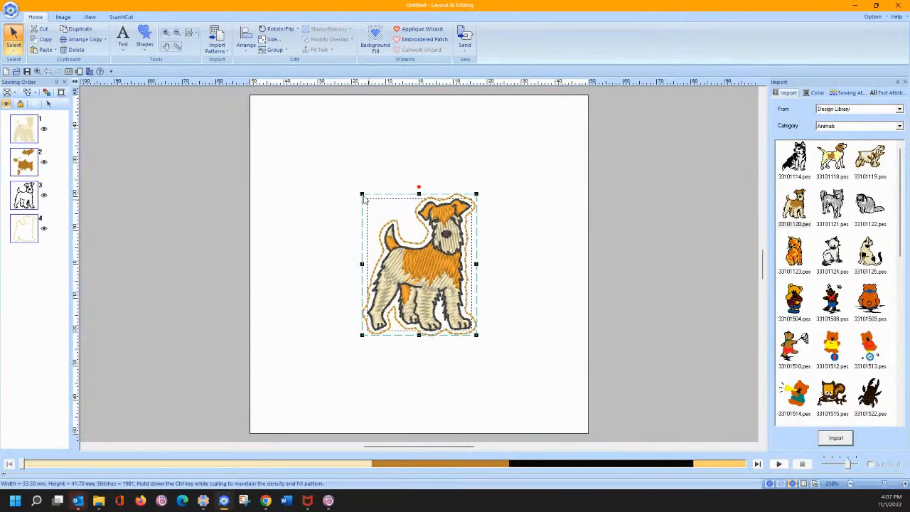
Select only the patch outline around the dog and set its region sew type to Cross Stitch
{"action": "left_click", "coordinate": [124, 183]}
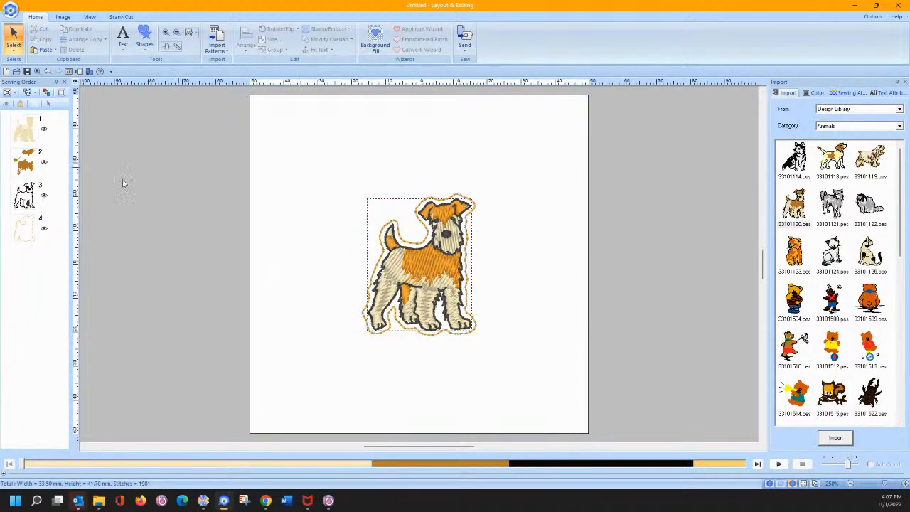
{"action": "left_click", "coordinate": [23, 228]}
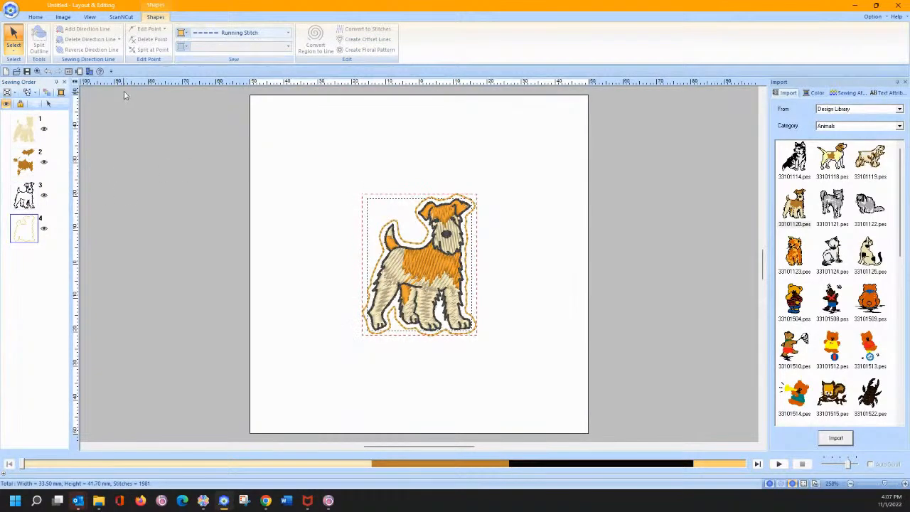
{"action": "left_click", "coordinate": [48, 105]}
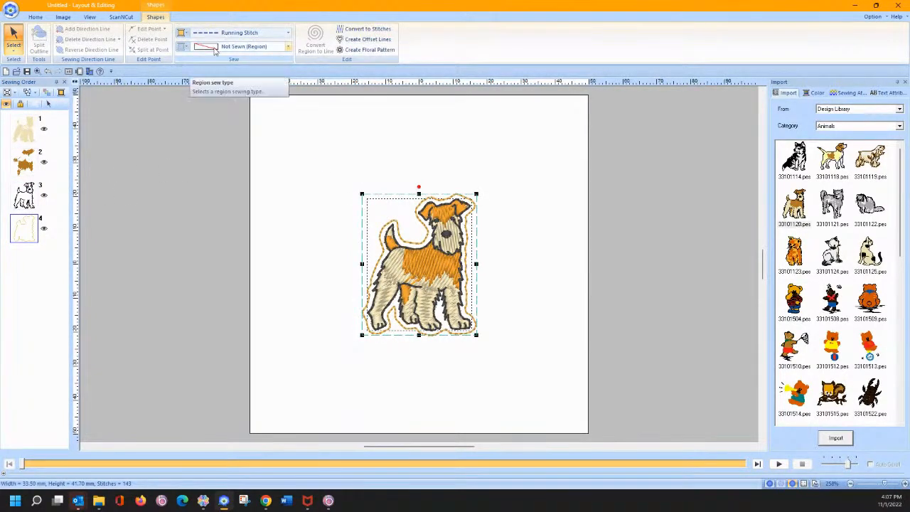
{"action": "left_click", "coordinate": [213, 47]}
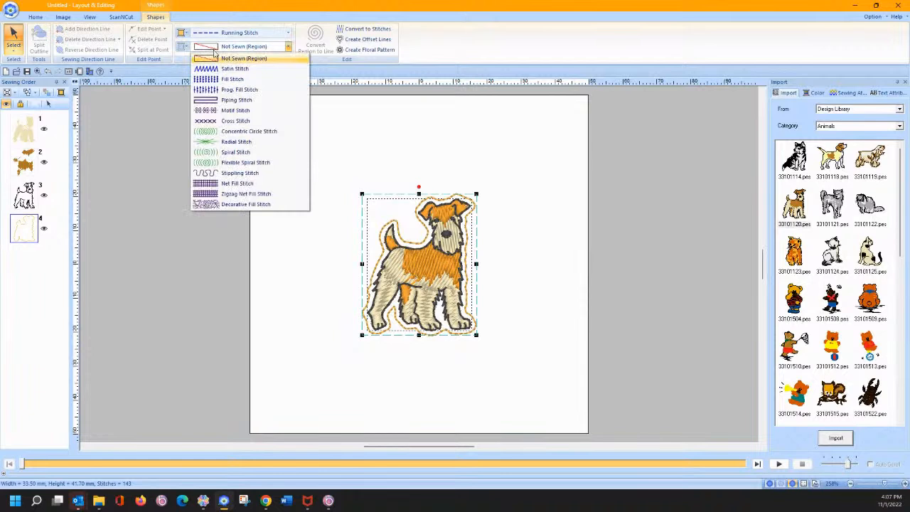
{"action": "left_click", "coordinate": [225, 123]}
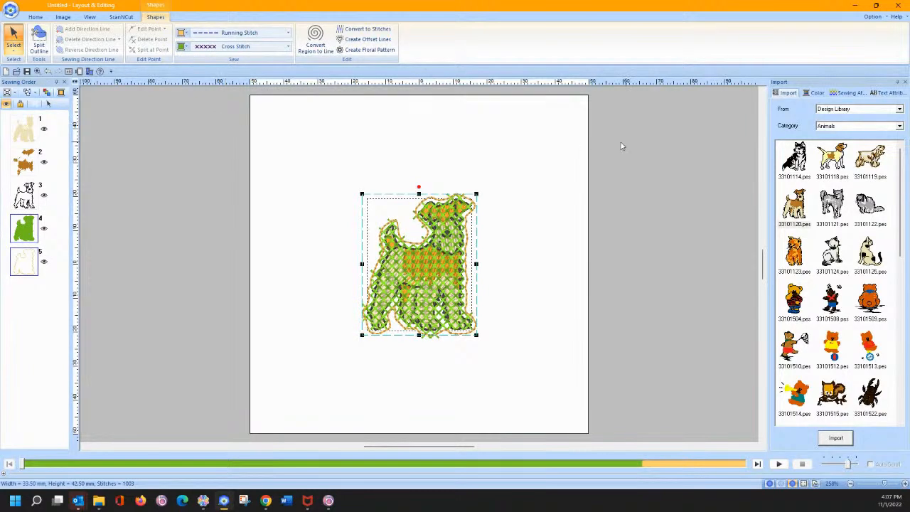
Change the patch outline's region sew type to Motif Stitch and display its sewing attributes
{"action": "left_click", "coordinate": [227, 48]}
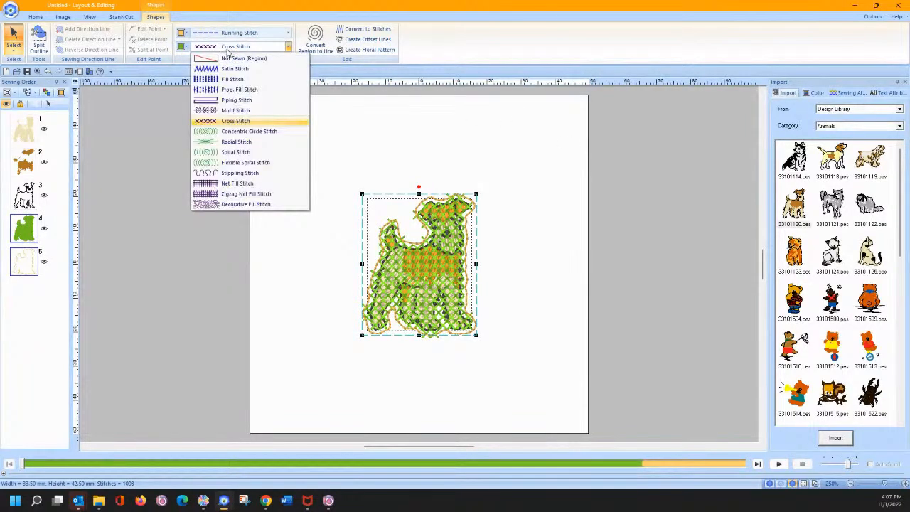
{"action": "left_click", "coordinate": [235, 110]}
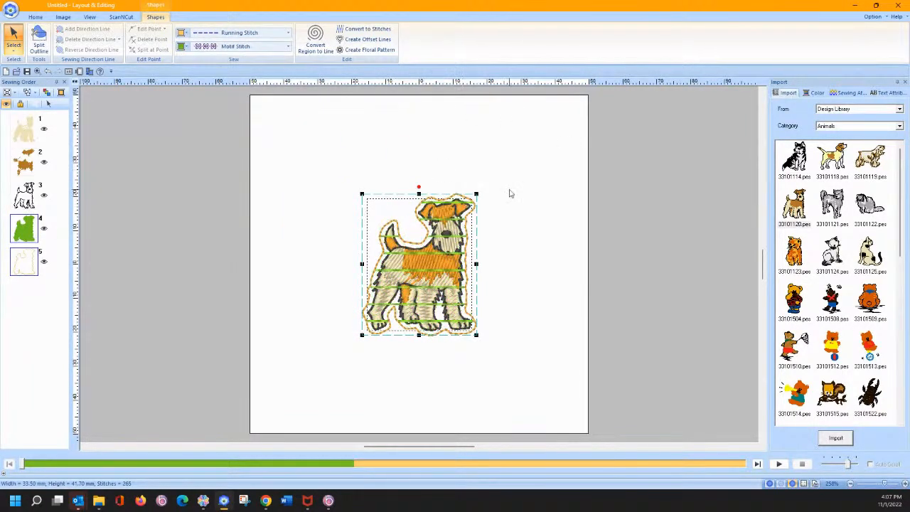
{"action": "left_click", "coordinate": [834, 93]}
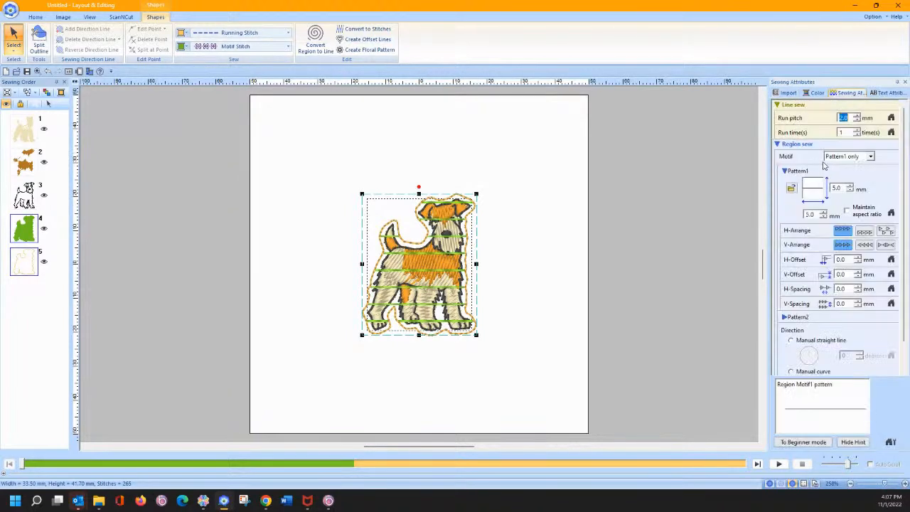
Examine the available motif patterns for the region fill, including motif031, motif051 and "a wing", without applying one
{"action": "left_click", "coordinate": [820, 187]}
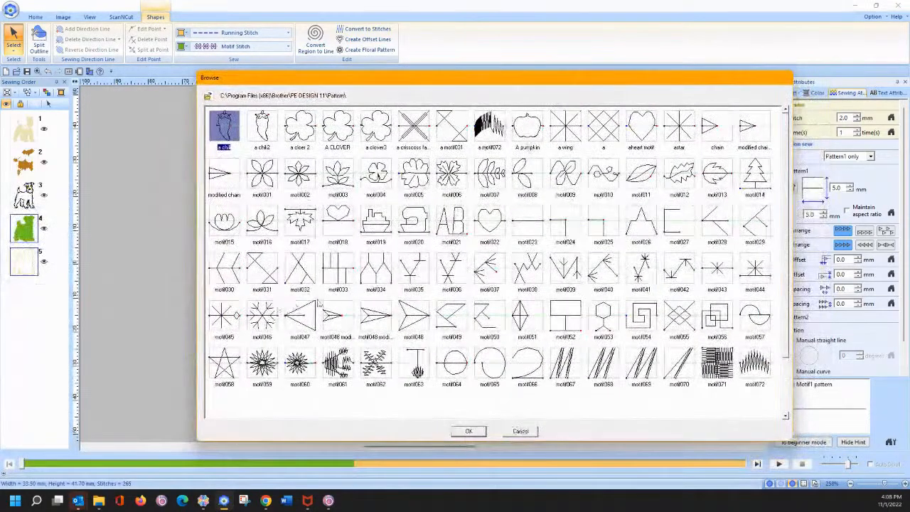
{"action": "left_click", "coordinate": [265, 277]}
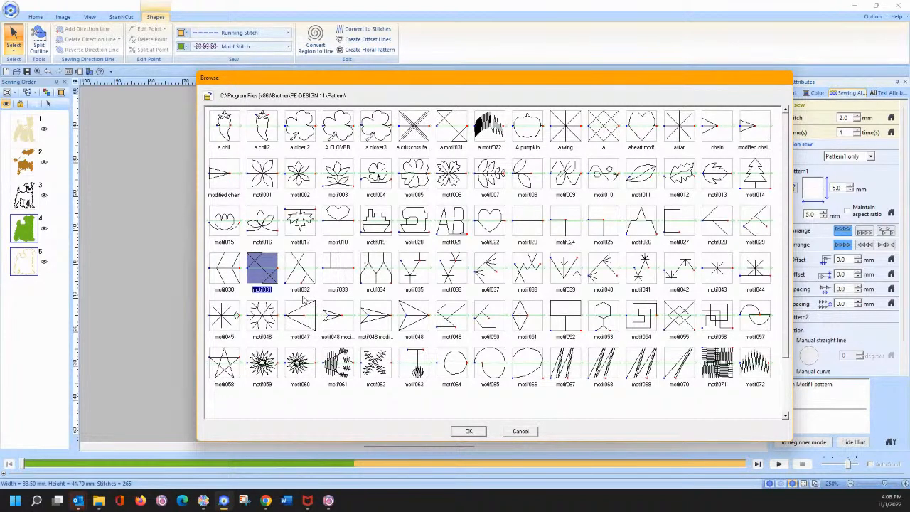
{"action": "scroll", "coordinate": [367, 298], "scroll_direction": "down", "scroll_amount": 1}
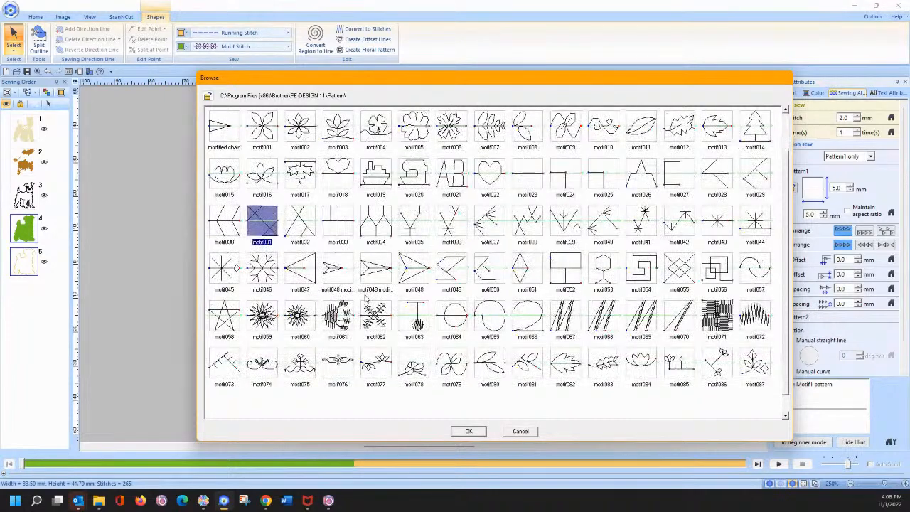
{"action": "left_click", "coordinate": [522, 274]}
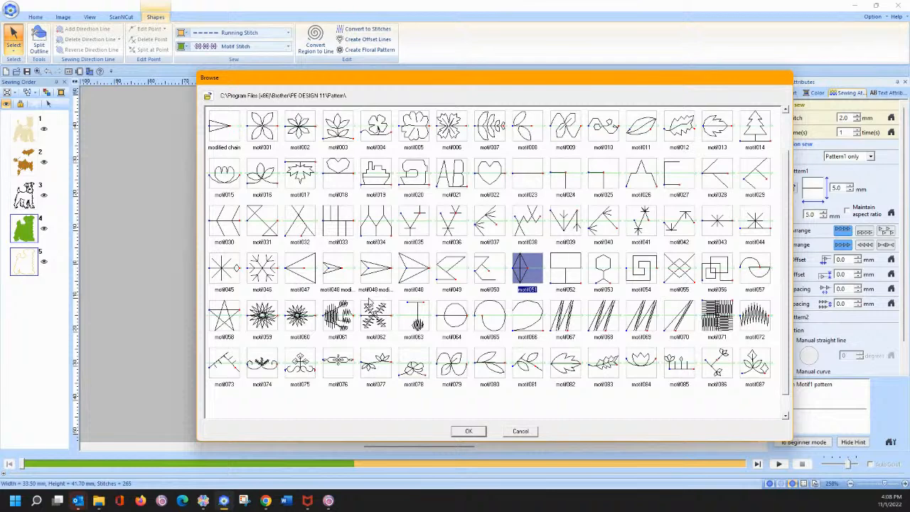
{"action": "scroll", "coordinate": [368, 302], "scroll_direction": "down", "scroll_amount": 1}
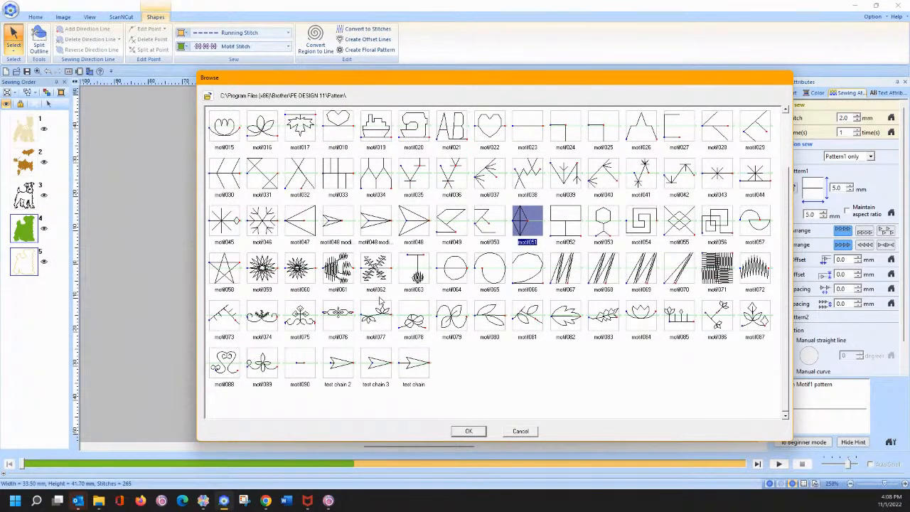
{"action": "scroll", "coordinate": [376, 300], "scroll_direction": "up", "scroll_amount": 1}
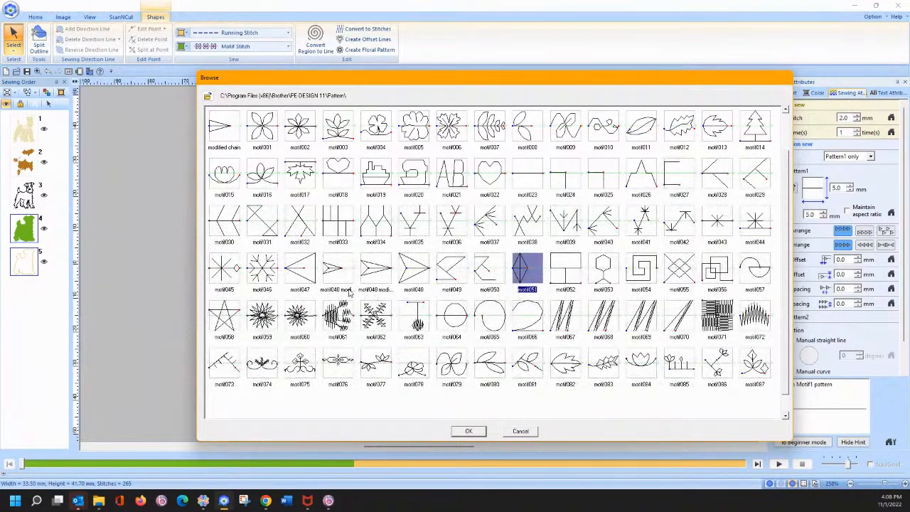
{"action": "scroll", "coordinate": [326, 245], "scroll_direction": "up", "scroll_amount": 1}
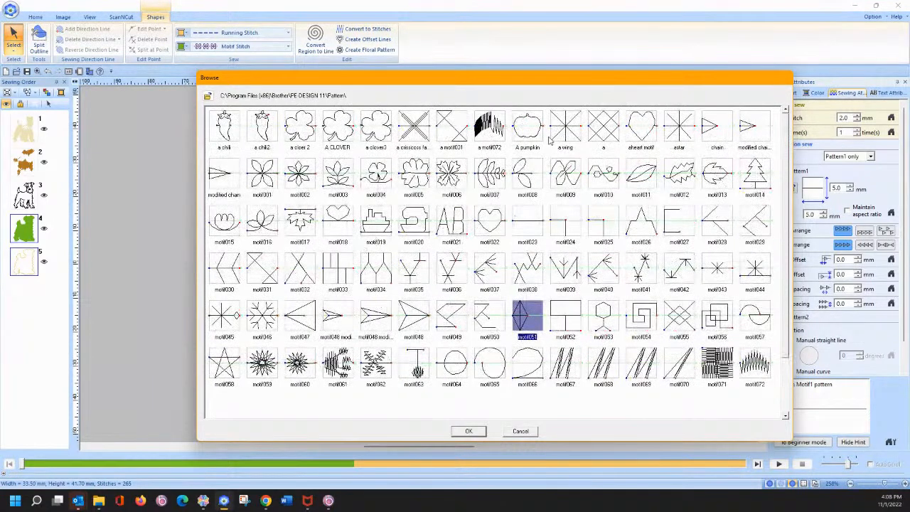
{"action": "left_click", "coordinate": [566, 130]}
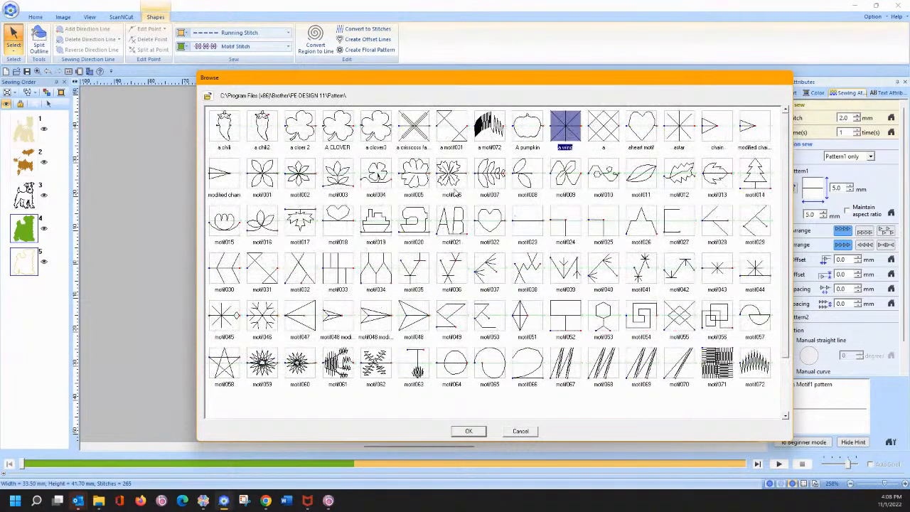
{"action": "left_click", "coordinate": [600, 132]}
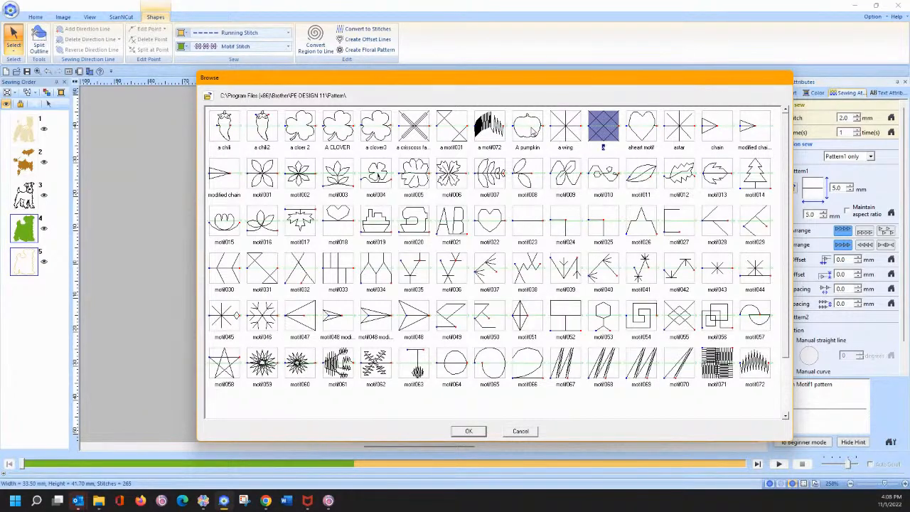
{"action": "left_click", "coordinate": [521, 431]}
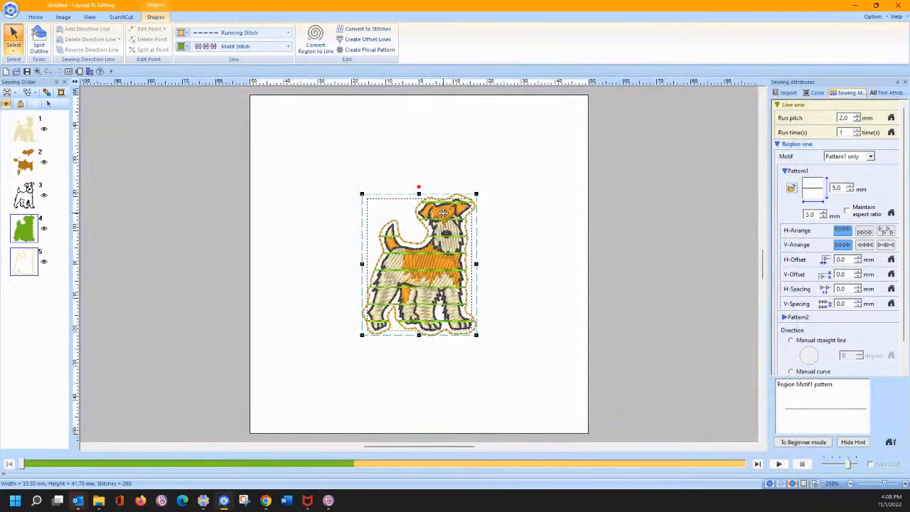
Replace the patch outline with a closed curve outline traced by hand around the dog, about 35 mm wide and 42 mm high
{"action": "key", "text": "Delete"}
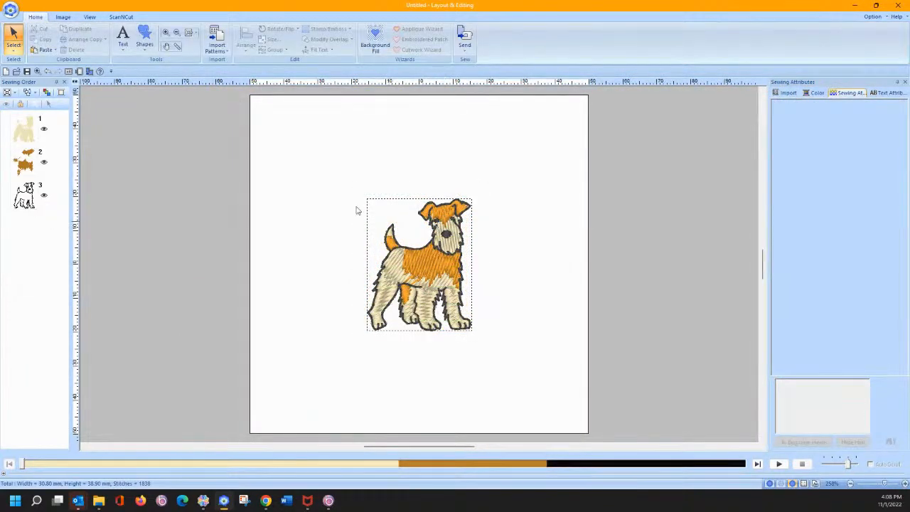
{"action": "left_click", "coordinate": [146, 52]}
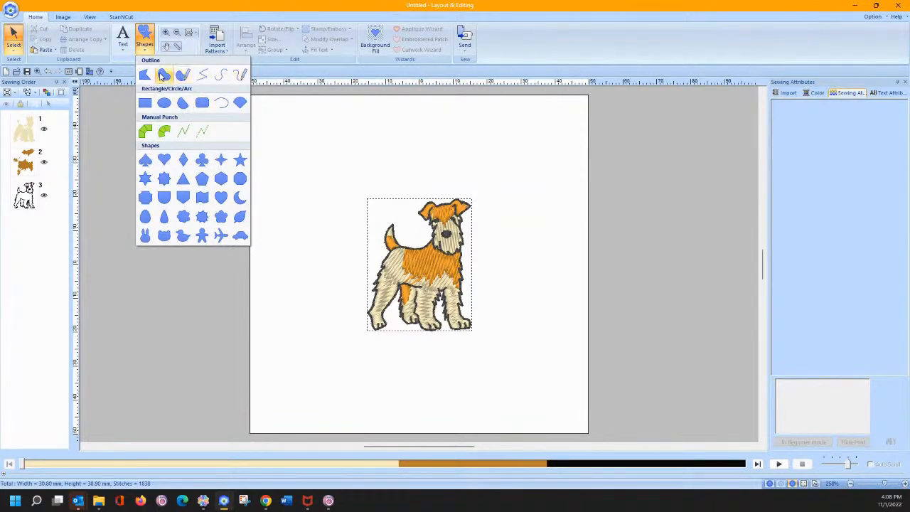
{"action": "left_click", "coordinate": [163, 77]}
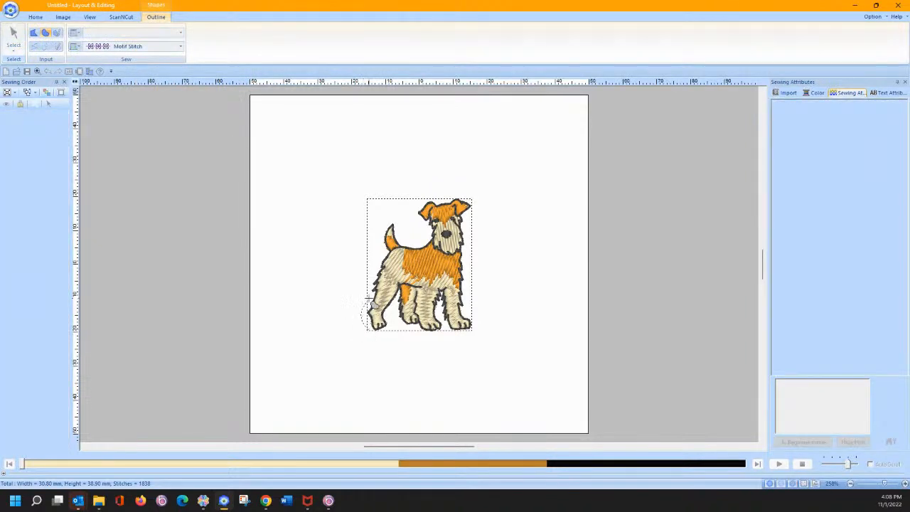
{"action": "mouse_move", "coordinate": [371, 303]}
{"action": "left_mouse_down"}
{"action": "mouse_move", "coordinate": [384, 226]}
{"action": "mouse_move", "coordinate": [396, 219]}
{"action": "left_mouse_up"}
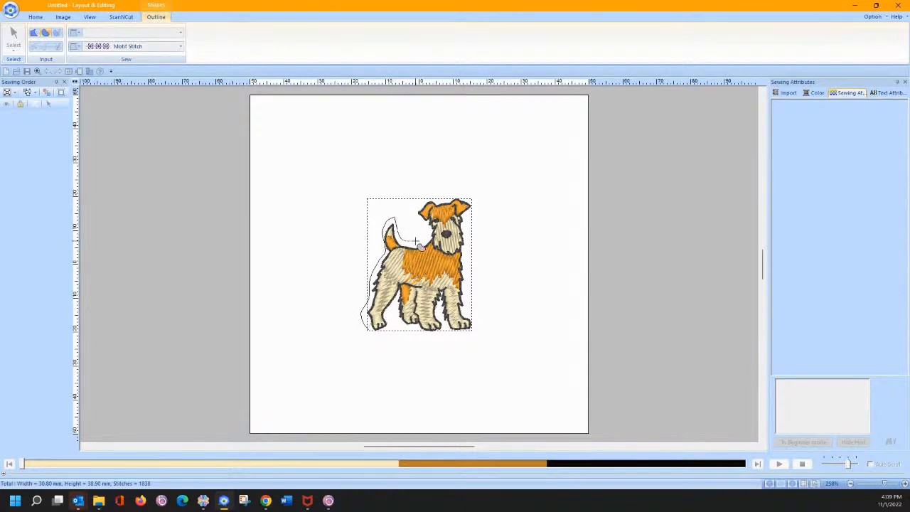
{"action": "left_click", "coordinate": [416, 242]}
{"action": "left_click", "coordinate": [414, 210]}
{"action": "left_click", "coordinate": [432, 195]}
{"action": "left_click", "coordinate": [476, 207]}
{"action": "left_click", "coordinate": [479, 329]}
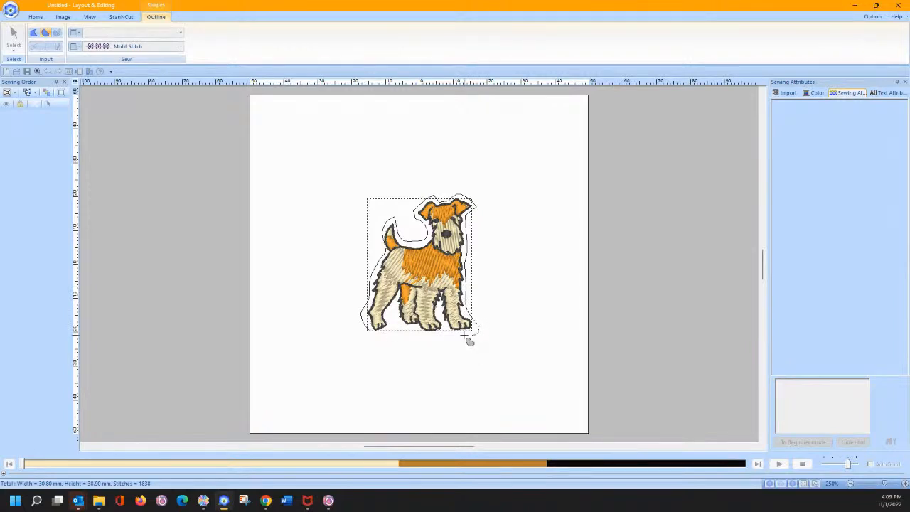
{"action": "left_click", "coordinate": [384, 341]}
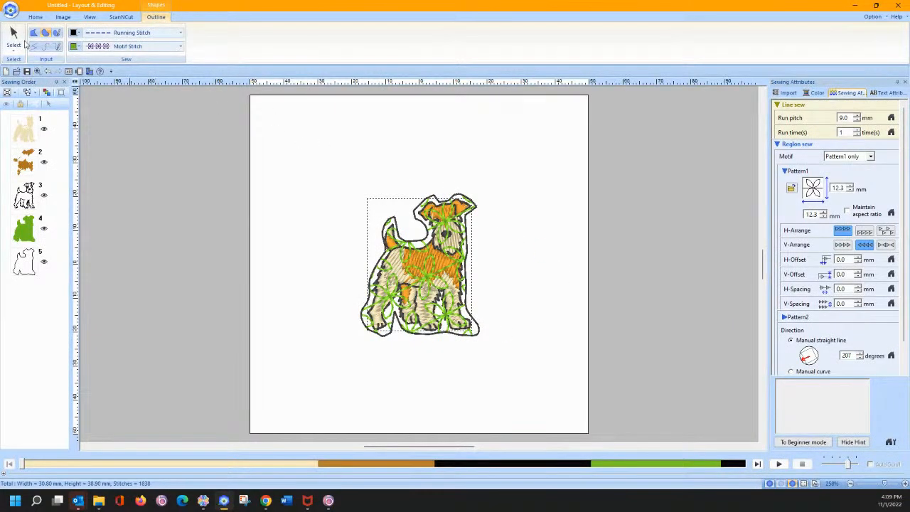
Select the traced outline and set its region motif Pattern1 to motif031
{"action": "left_click", "coordinate": [25, 44]}
{"action": "left_click", "coordinate": [412, 198]}
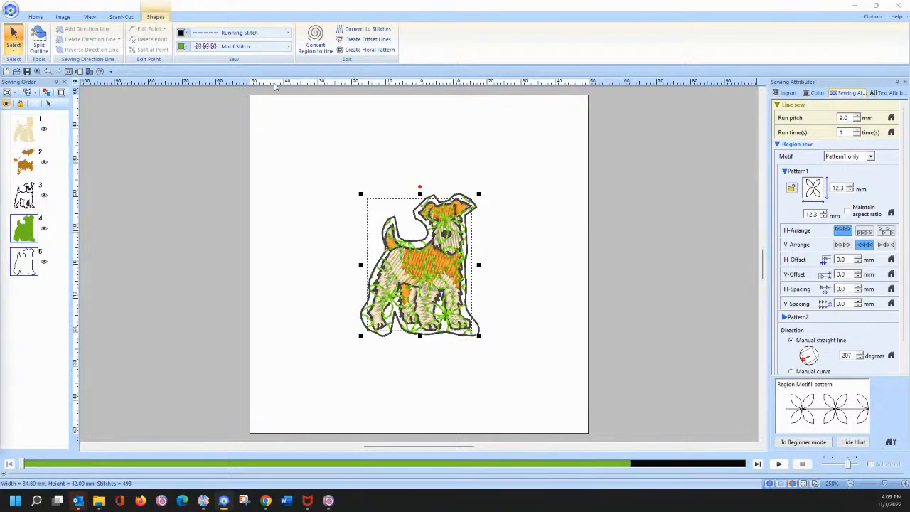
{"action": "left_click", "coordinate": [813, 188]}
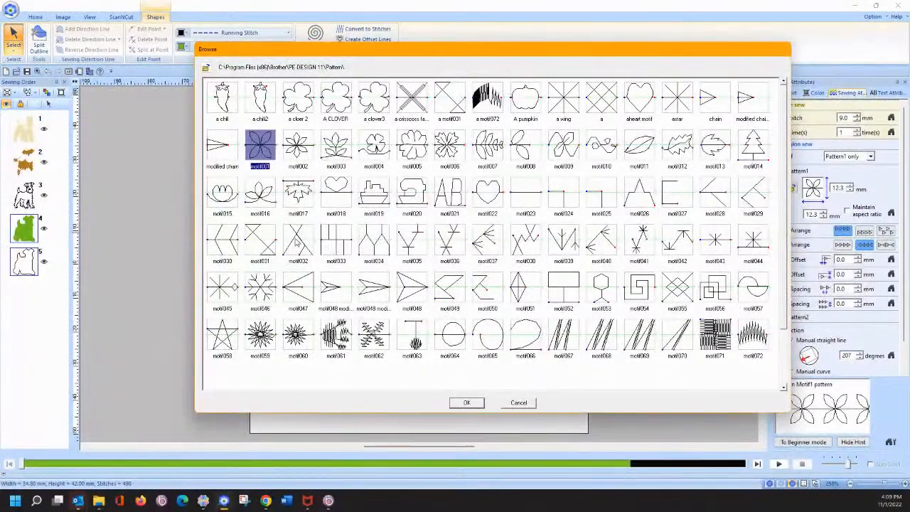
{"action": "left_click", "coordinate": [270, 240]}
{"action": "left_click", "coordinate": [467, 403]}
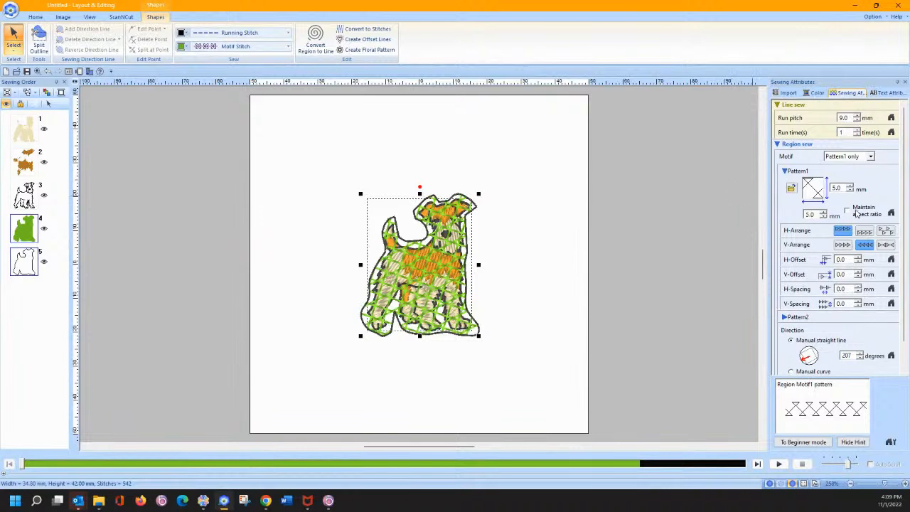
Maintain the motif's aspect ratio and reduce its size to 3.4 mm
{"action": "left_click", "coordinate": [847, 212]}
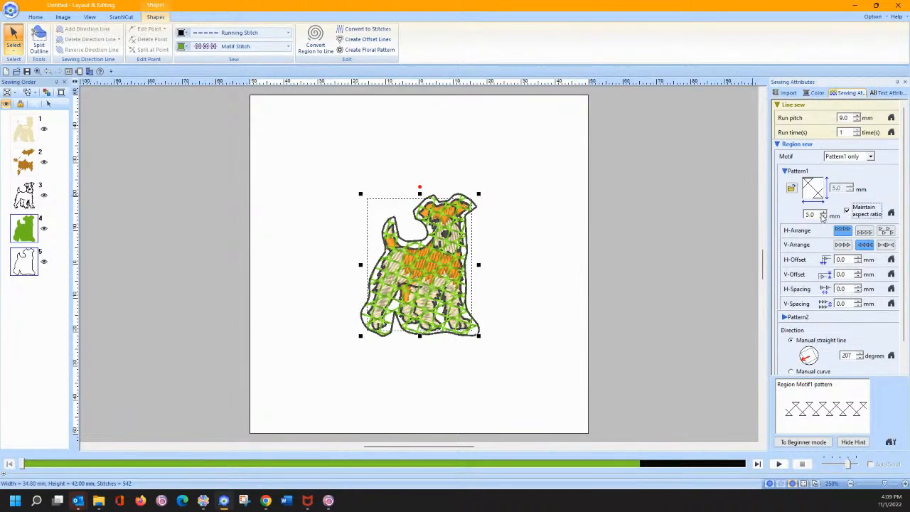
{"action": "left_click", "coordinate": [823, 217]}
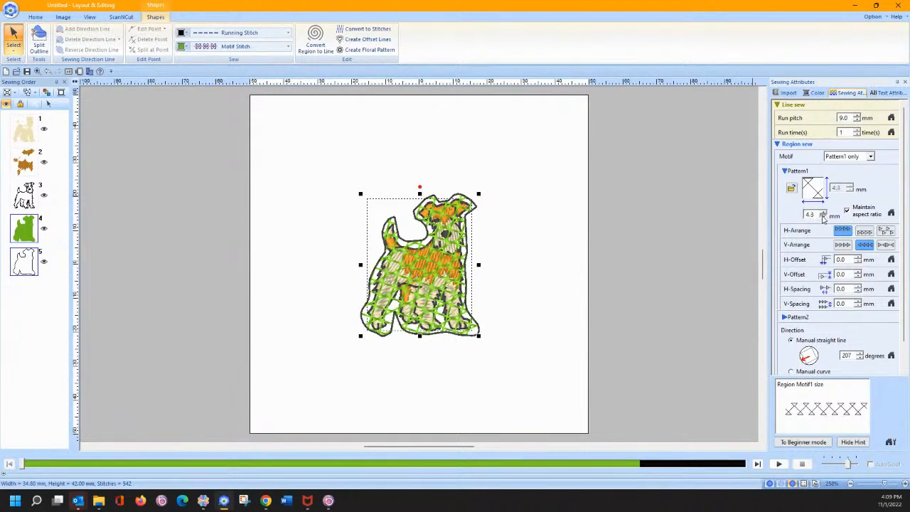
{"action": "left_click", "coordinate": [822, 217]}
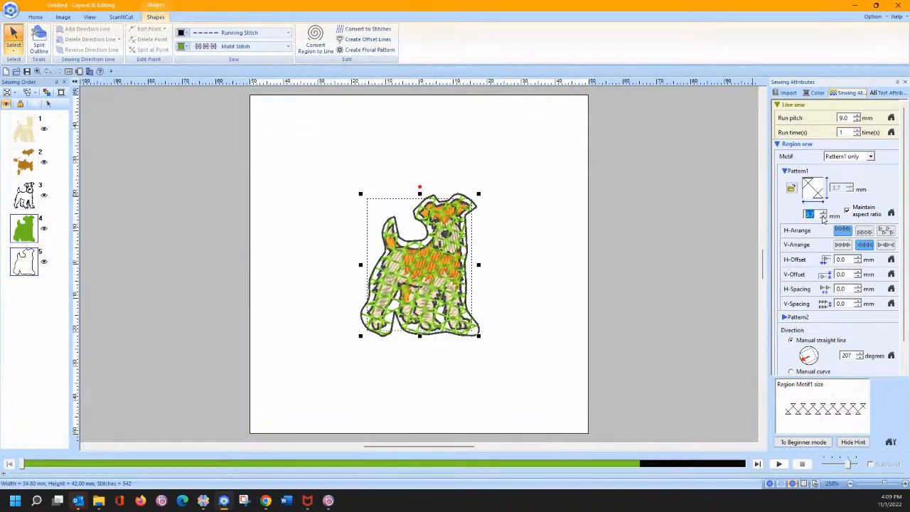
{"action": "left_click", "coordinate": [823, 217]}
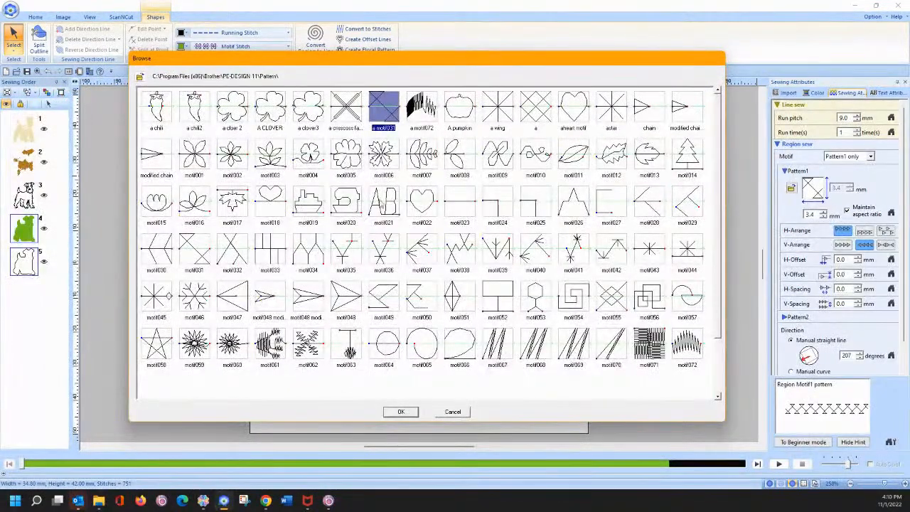
Change the region motif to the "a wing" pattern and reduce its size to 3.9 mm
{"action": "left_click", "coordinate": [500, 110]}
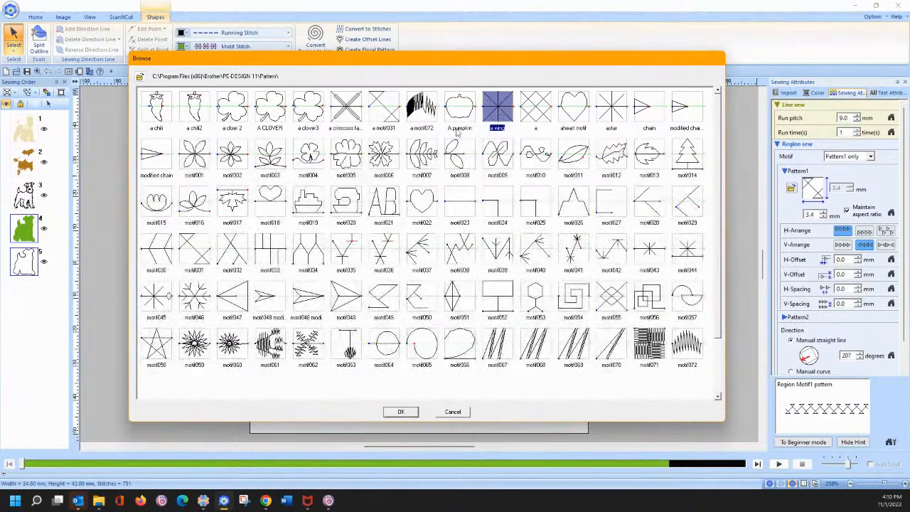
{"action": "left_click", "coordinate": [401, 413]}
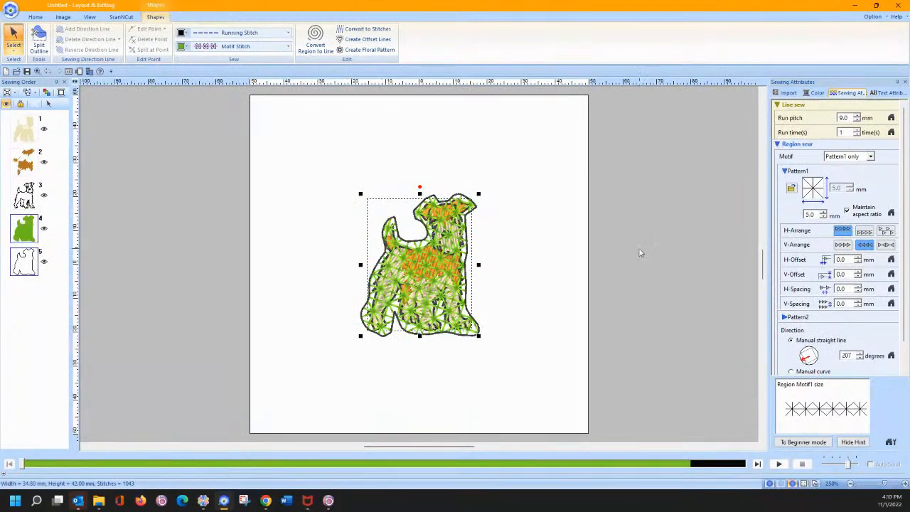
{"action": "left_click", "coordinate": [824, 217]}
{"action": "left_click", "coordinate": [824, 218]}
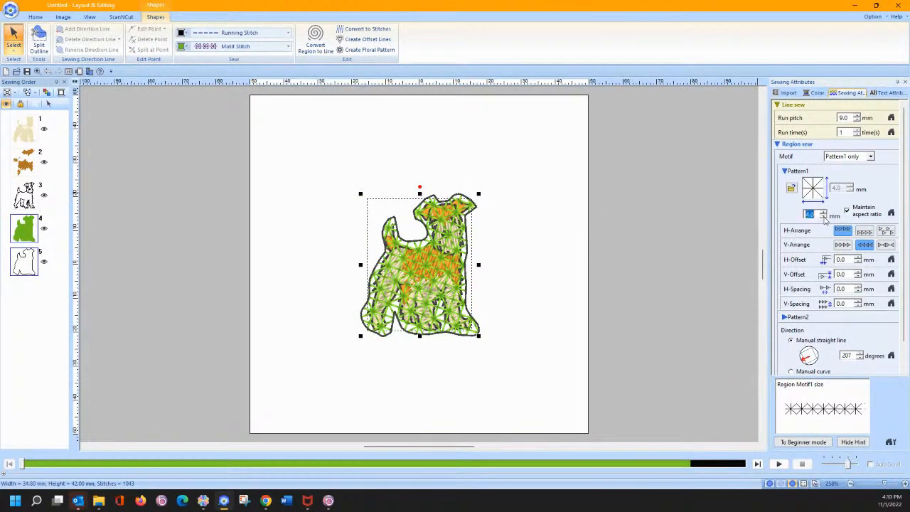
{"action": "left_click", "coordinate": [823, 217]}
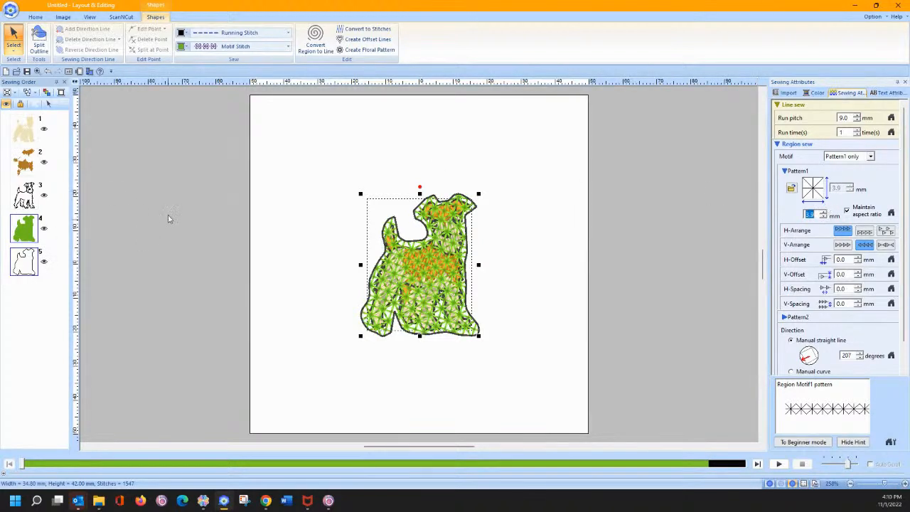
Move the motif-filled region and its outline to the start of the sewing order, before the dog's colors, and check each part's sewing attributes
{"action": "left_click_drag", "start_coordinate": [19, 240], "coordinate": [21, 117]}
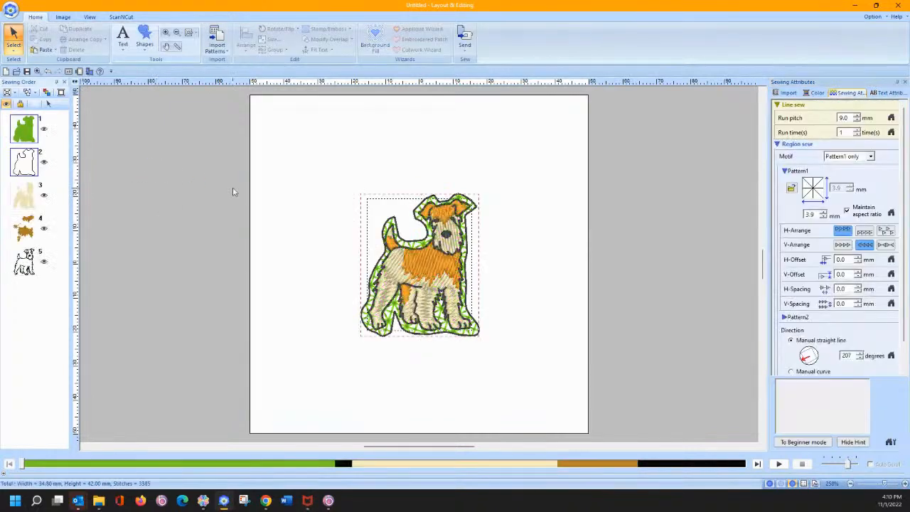
{"action": "left_click", "coordinate": [208, 208]}
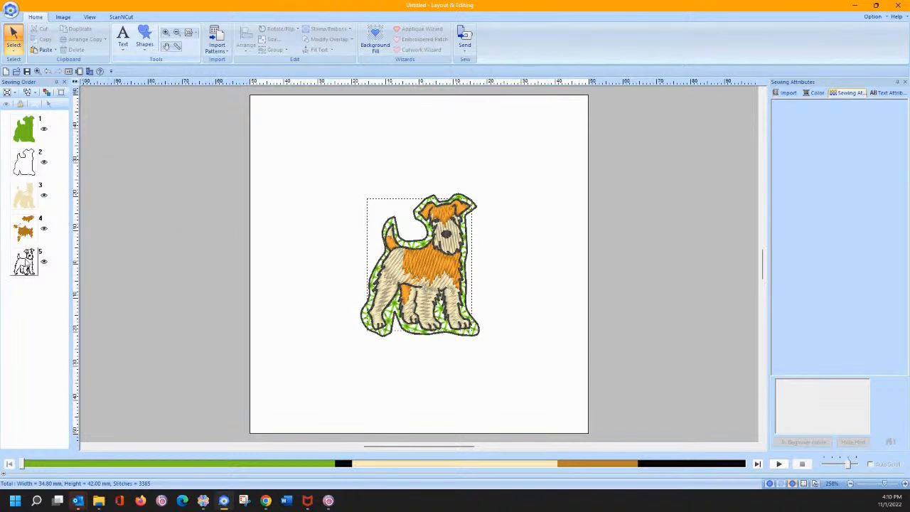
{"action": "left_click", "coordinate": [23, 162]}
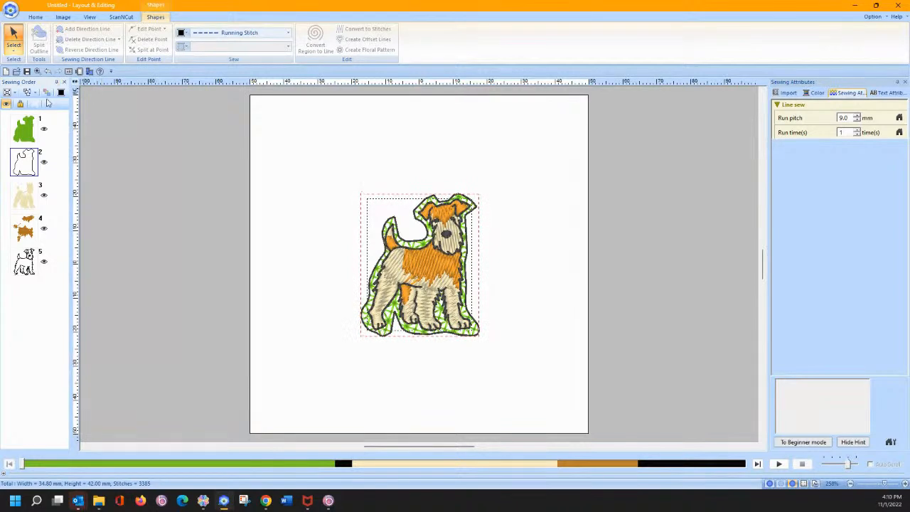
{"action": "left_click", "coordinate": [32, 130]}
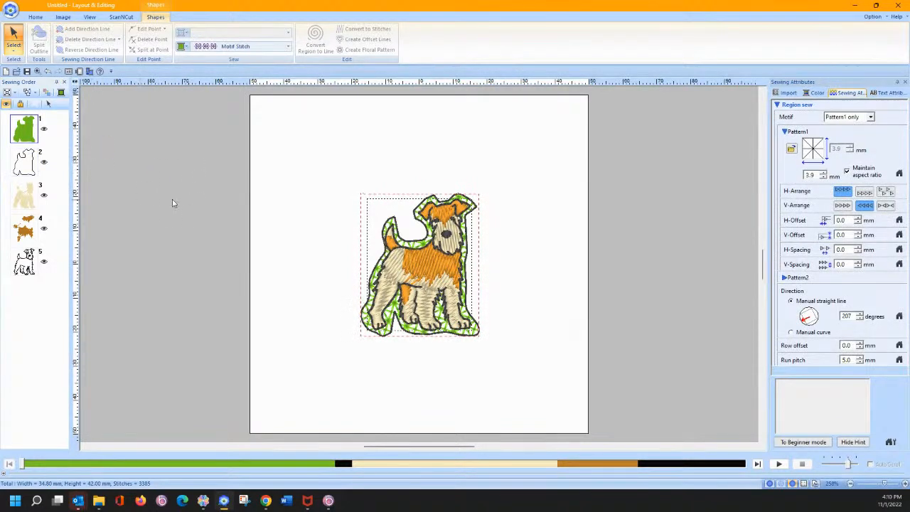
{"action": "left_click", "coordinate": [33, 162]}
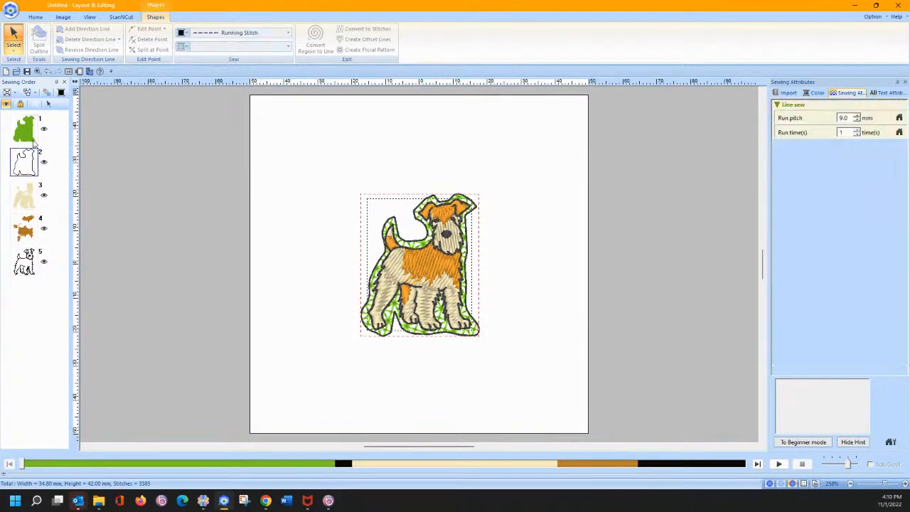
{"action": "left_click", "coordinate": [305, 185]}
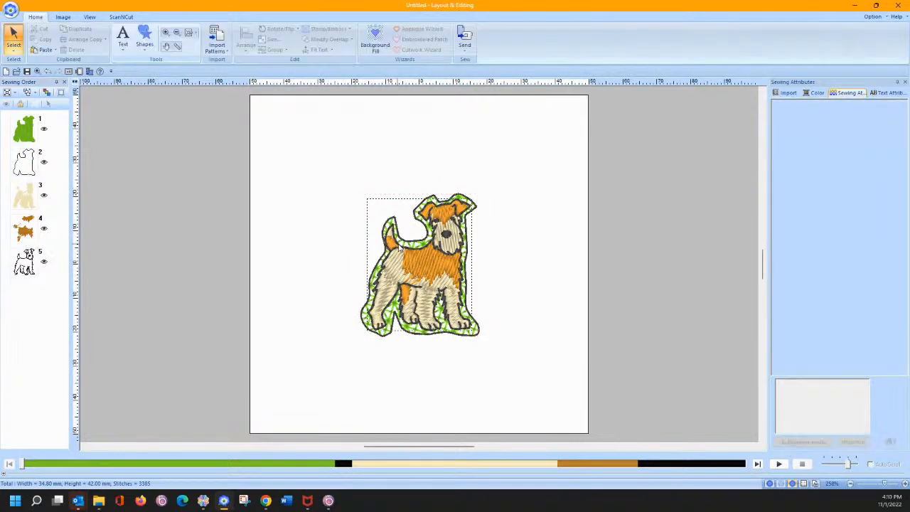
Delete the dog design and the motif-filled shape with its outline to clear the design page
{"action": "left_click", "coordinate": [400, 248]}
{"action": "key", "text": "Delete"}
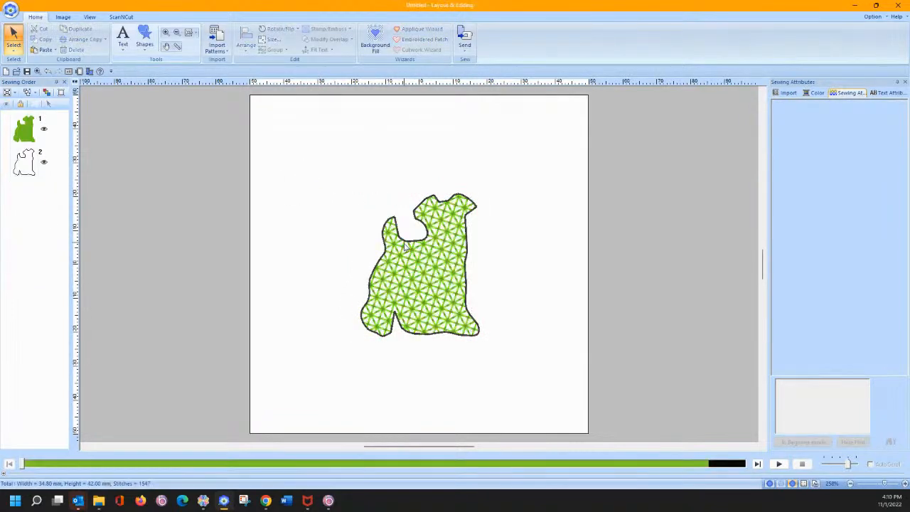
{"action": "key", "text": "ctrl+a"}
{"action": "key", "text": "Delete"}
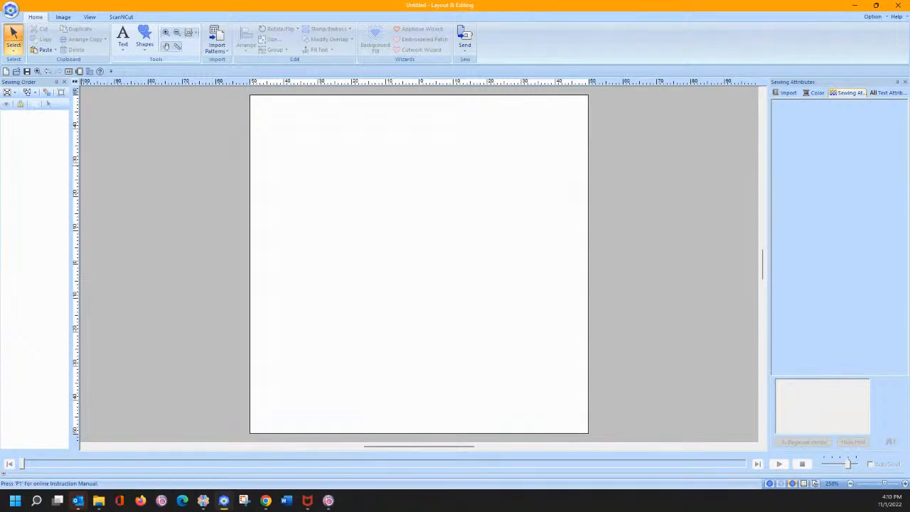